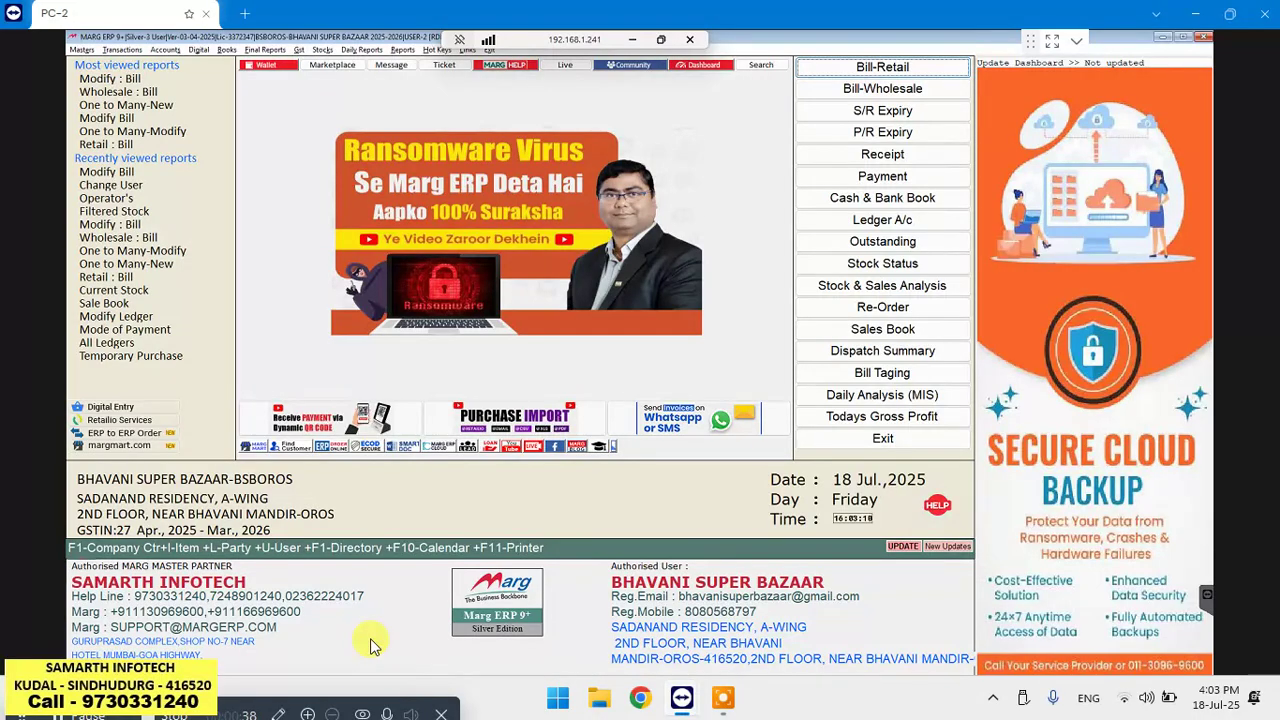
Start a new sale bill A000057 dated 18-07-2025, leaving the customer name blank
key(Return)
key(Return)
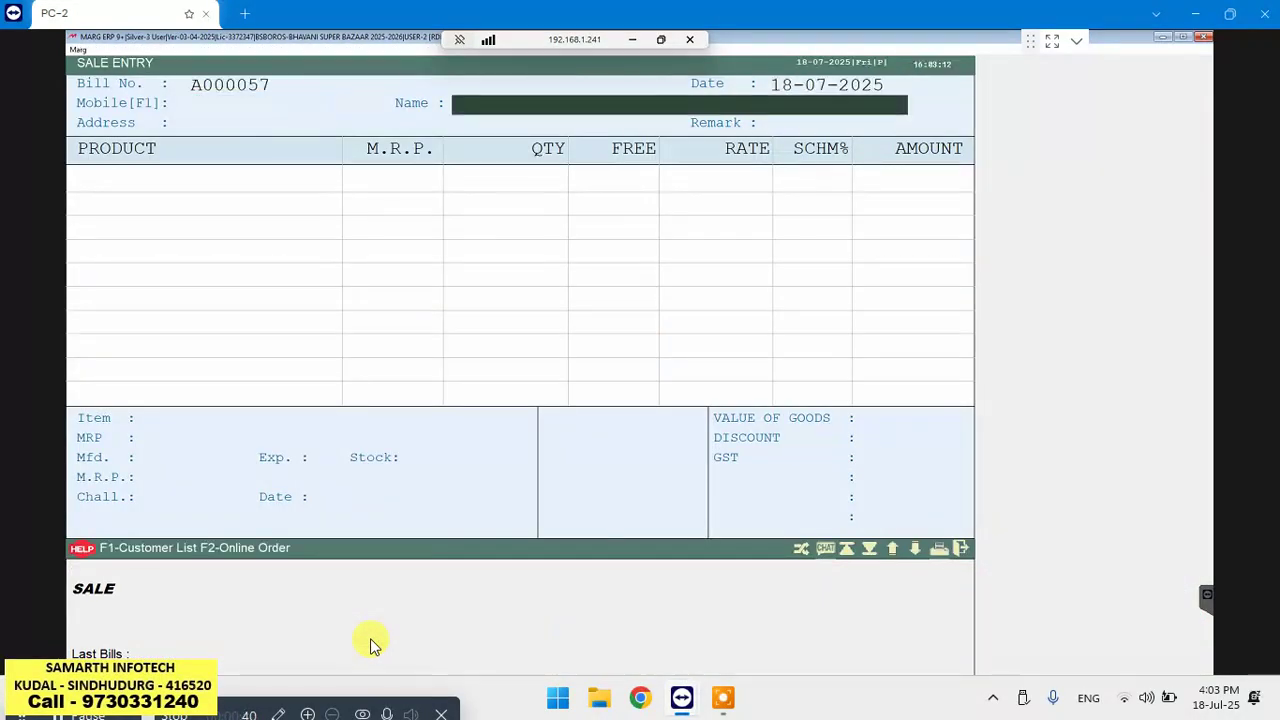
key(Return)
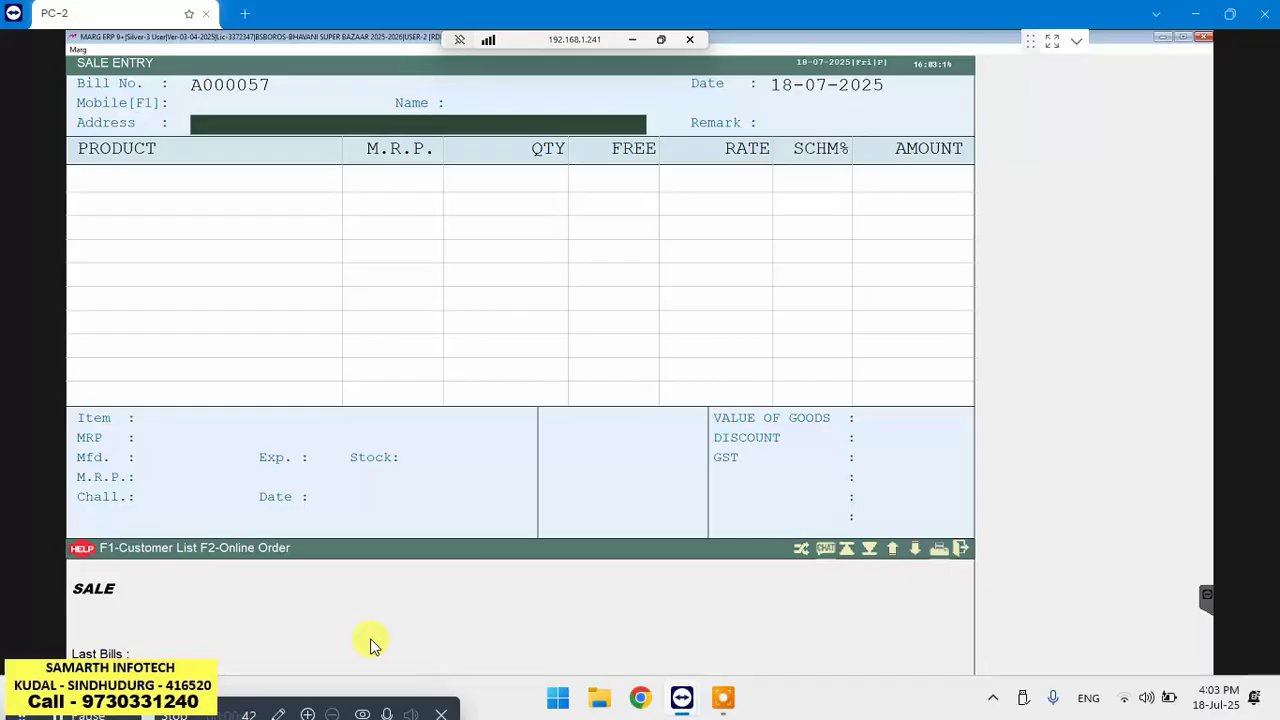
key(Return)
key(Return)
key(Return)
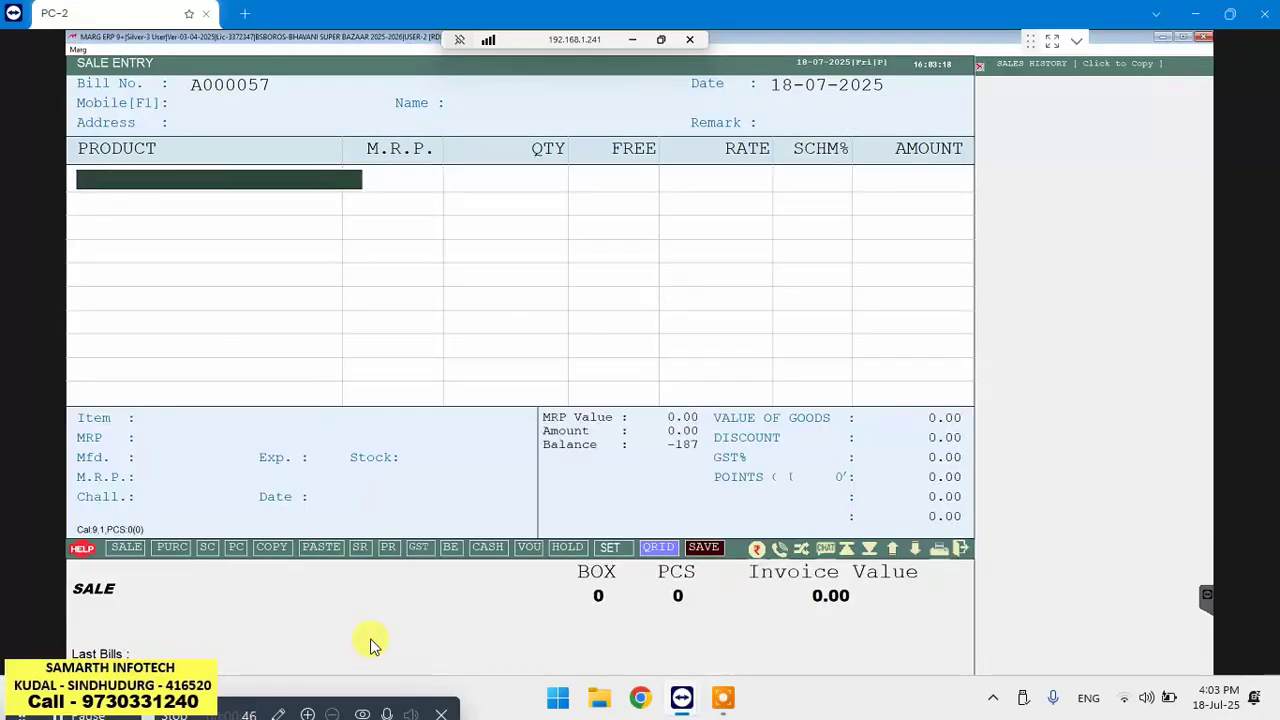
Add MEDIKER NATURAL 5 ML at 7.00 and WILD STONE at 225.00 to bill A000057
key(Return)
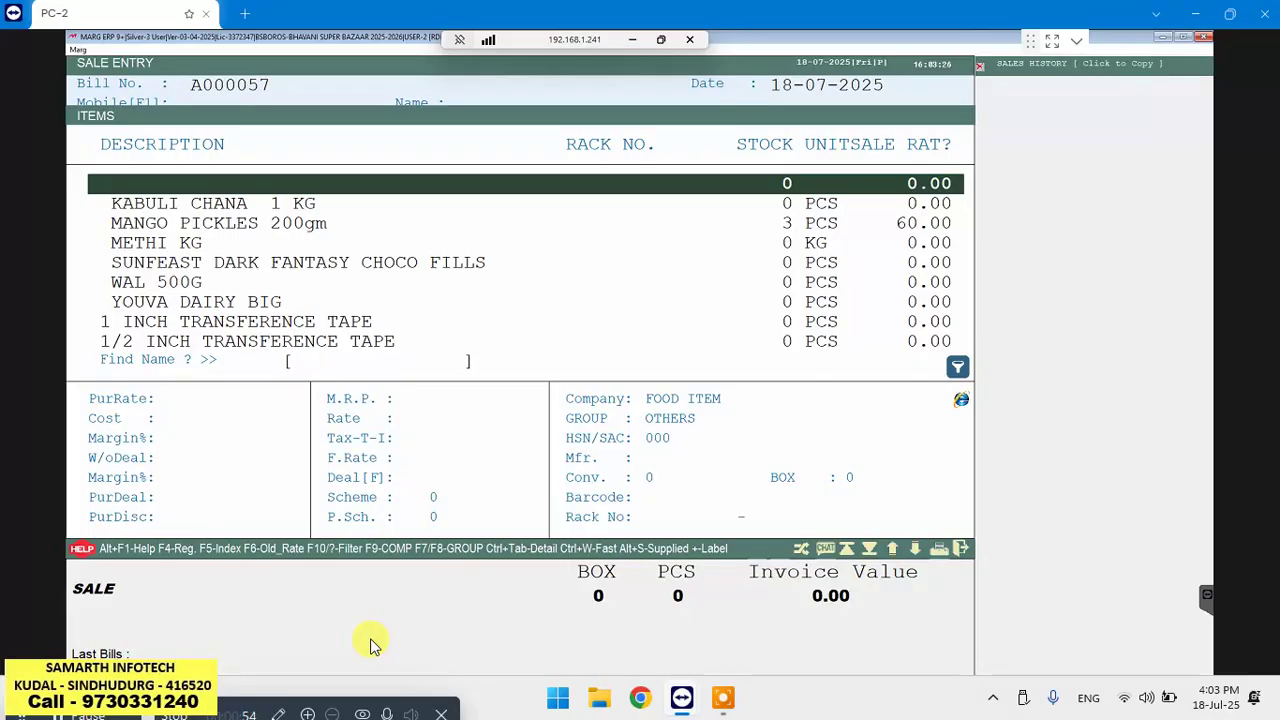
text(MEDI)
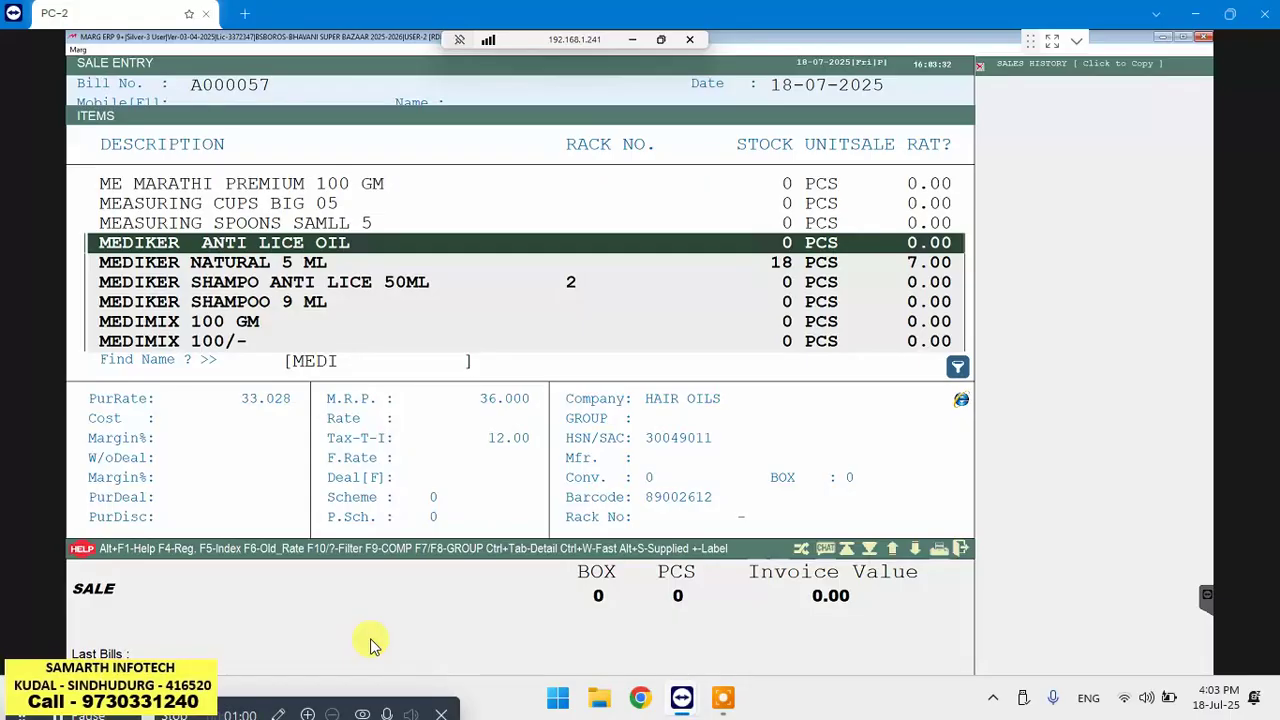
key(BackSpace)
key(Escape)
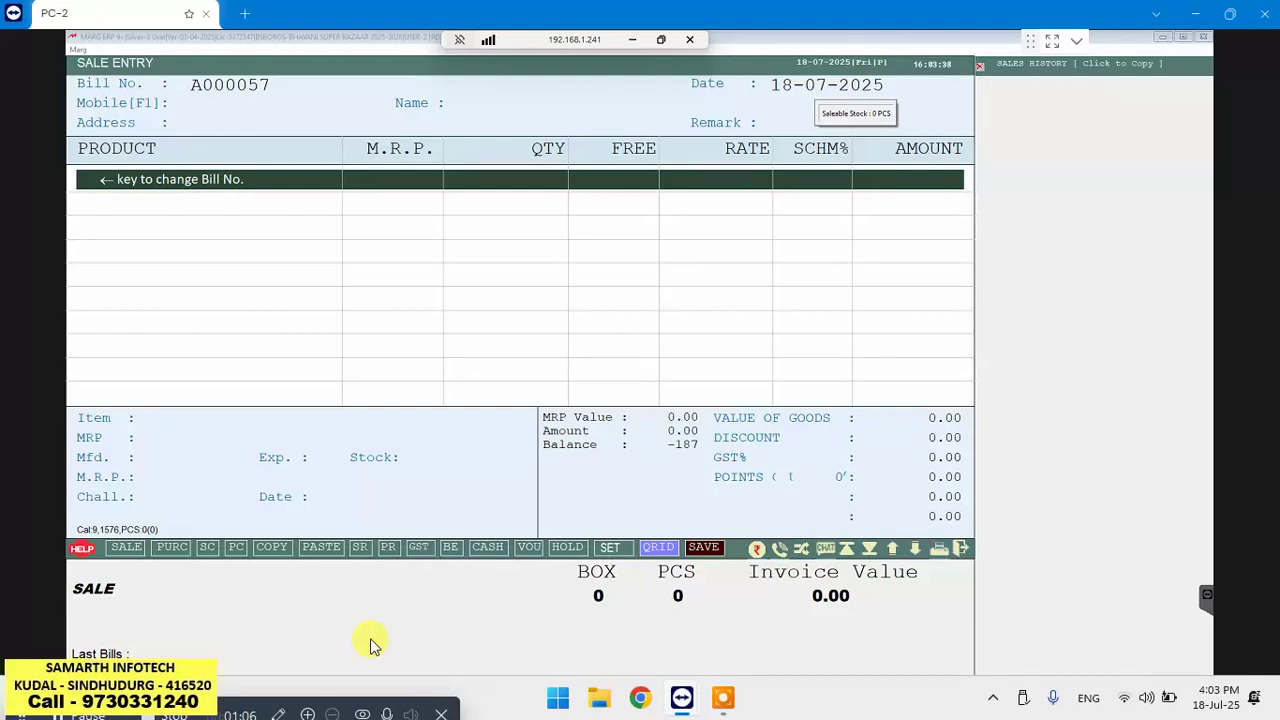
key(Return)
key(Return)
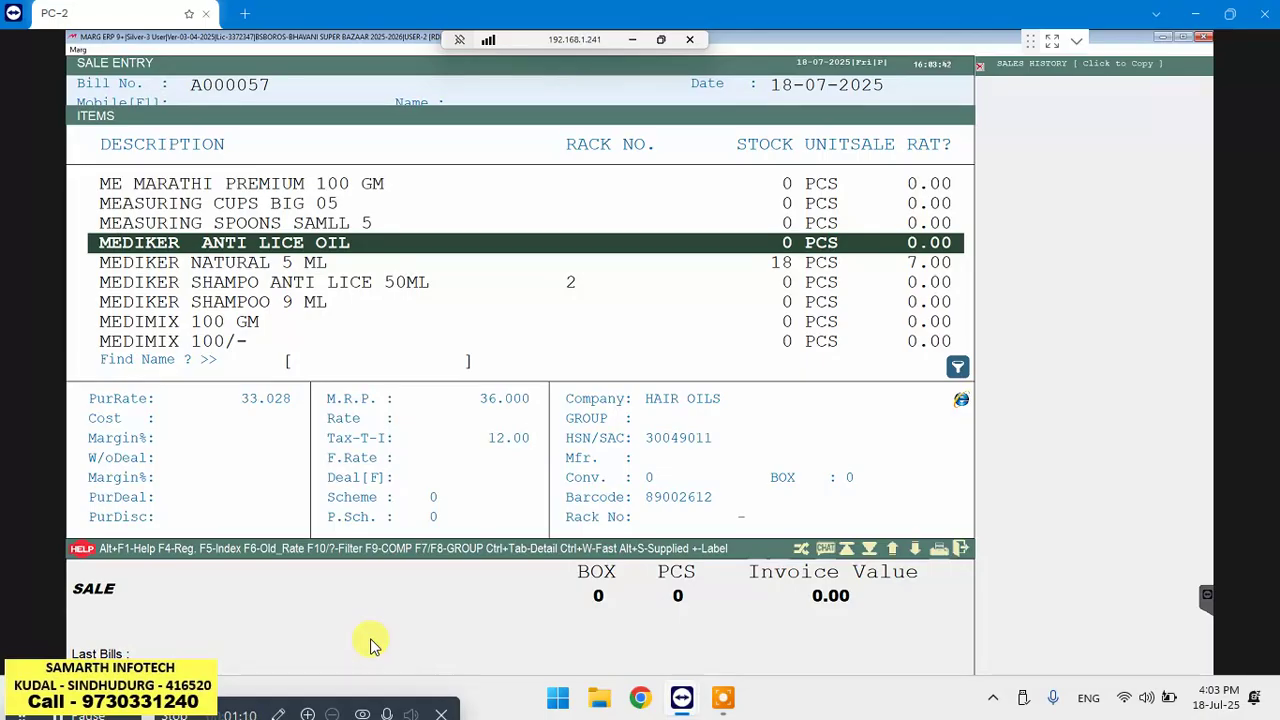
key(Down)
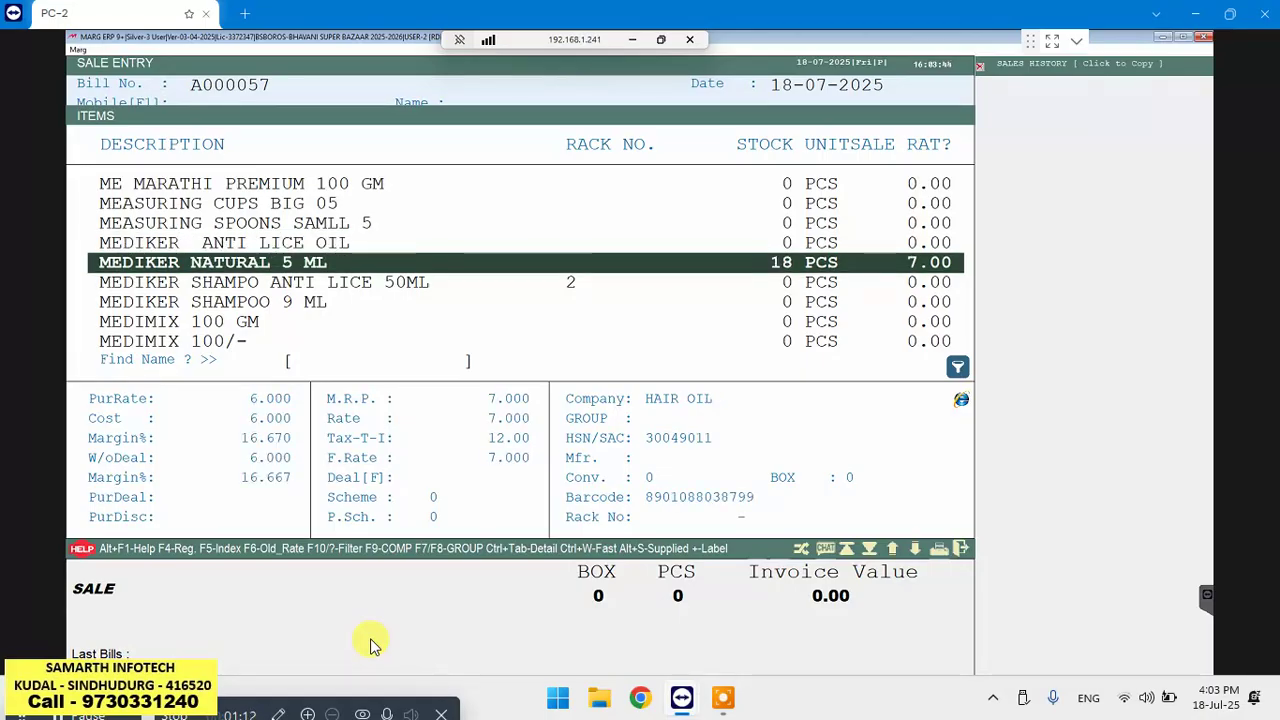
key(Return)
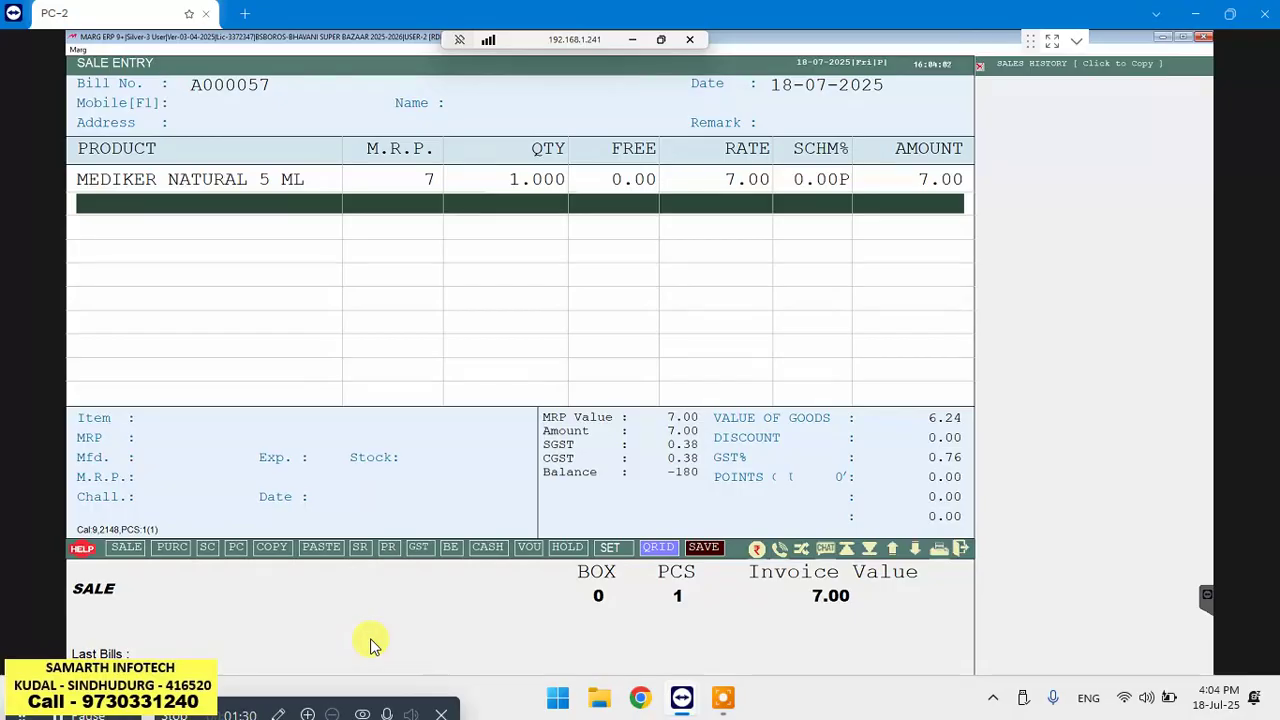
key(Return)
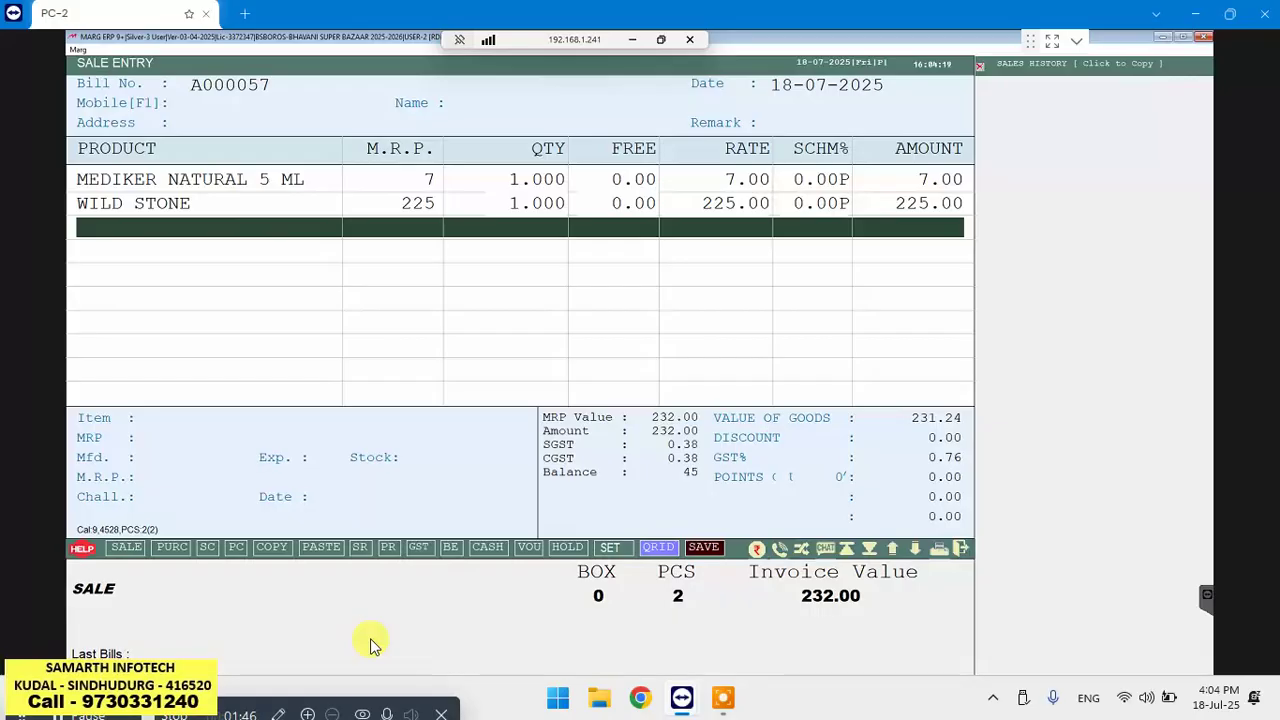
Give the WILD STONE line a 5% scheme, lowering its amount to 220.00 and invoice to 227.00
key(Up)
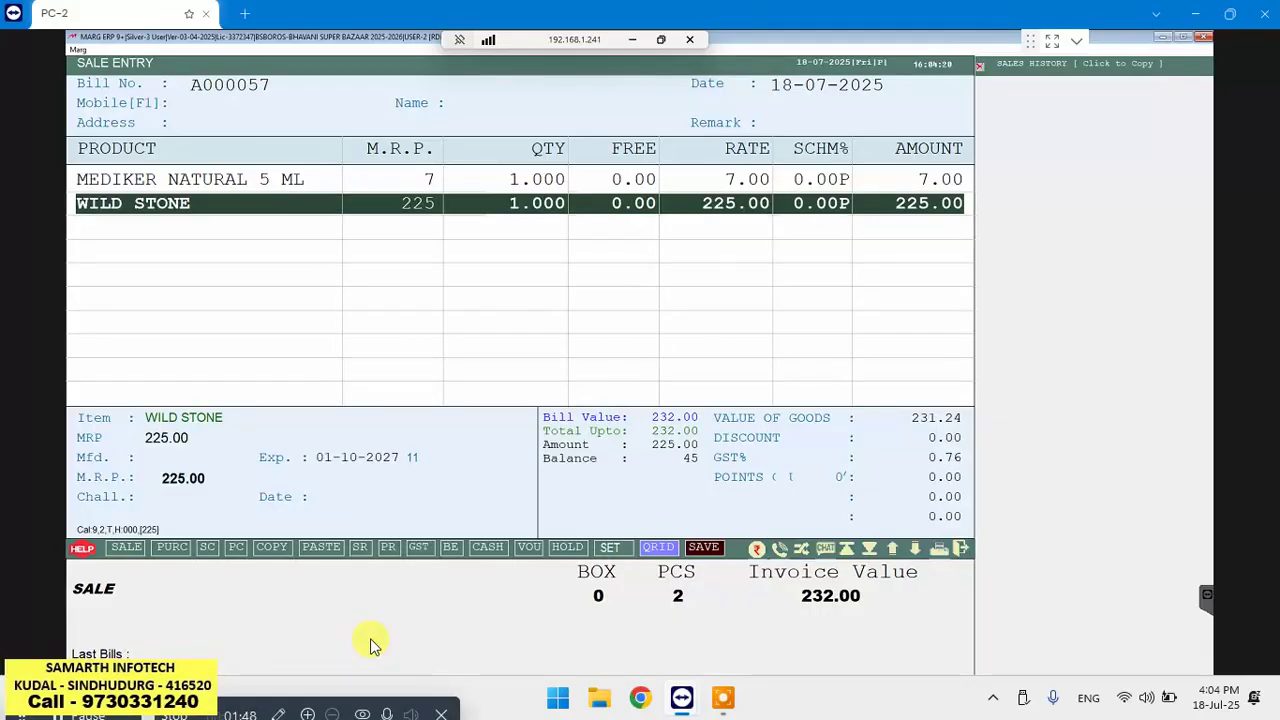
key(Return)
key(Return)
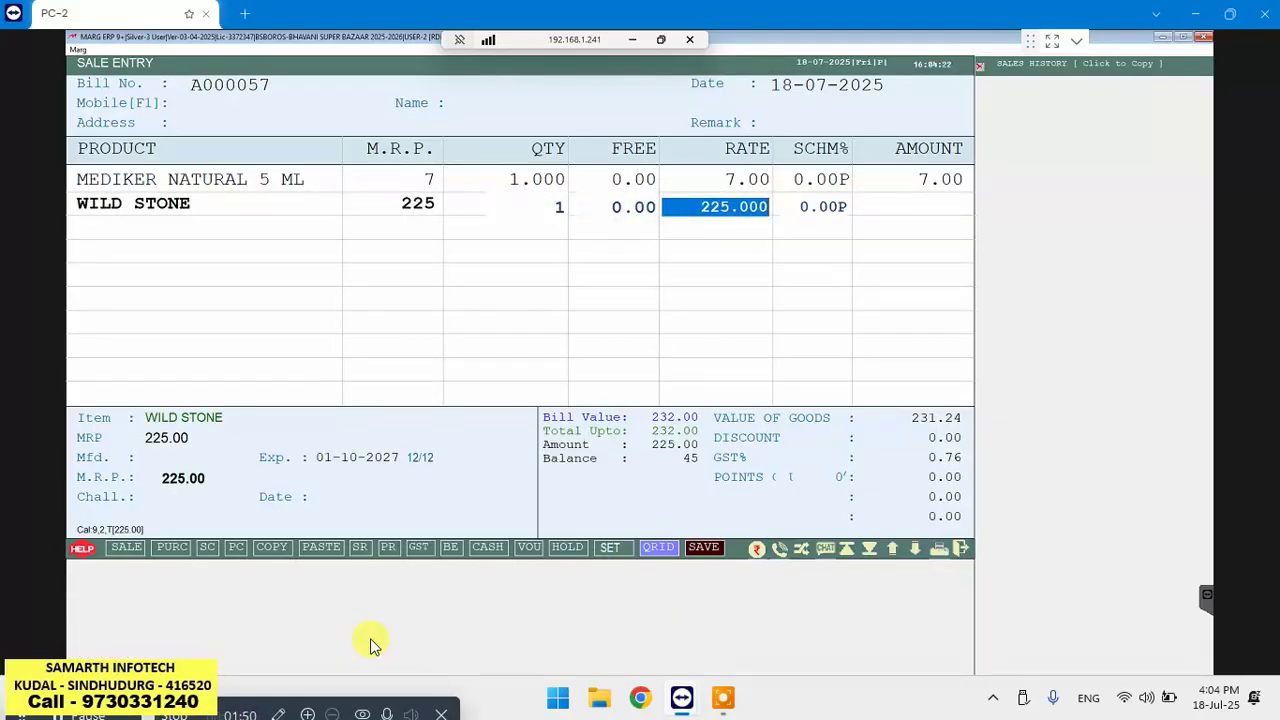
key(Return)
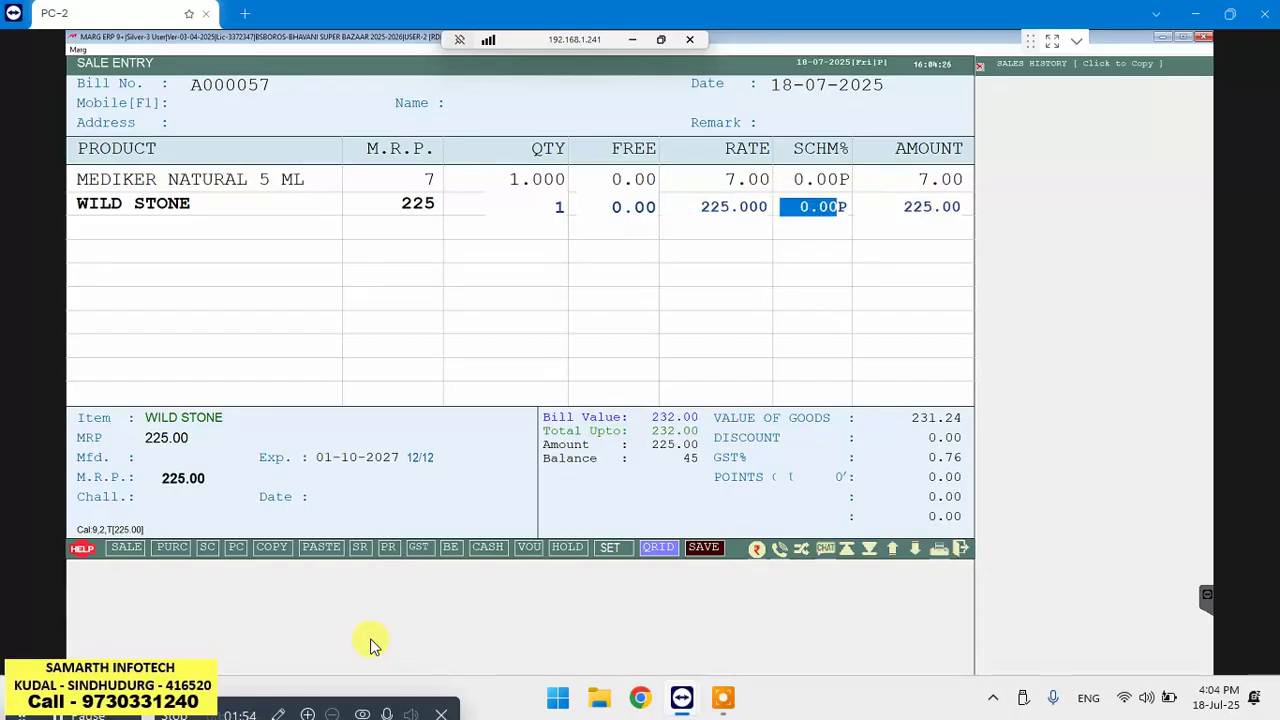
text(5)
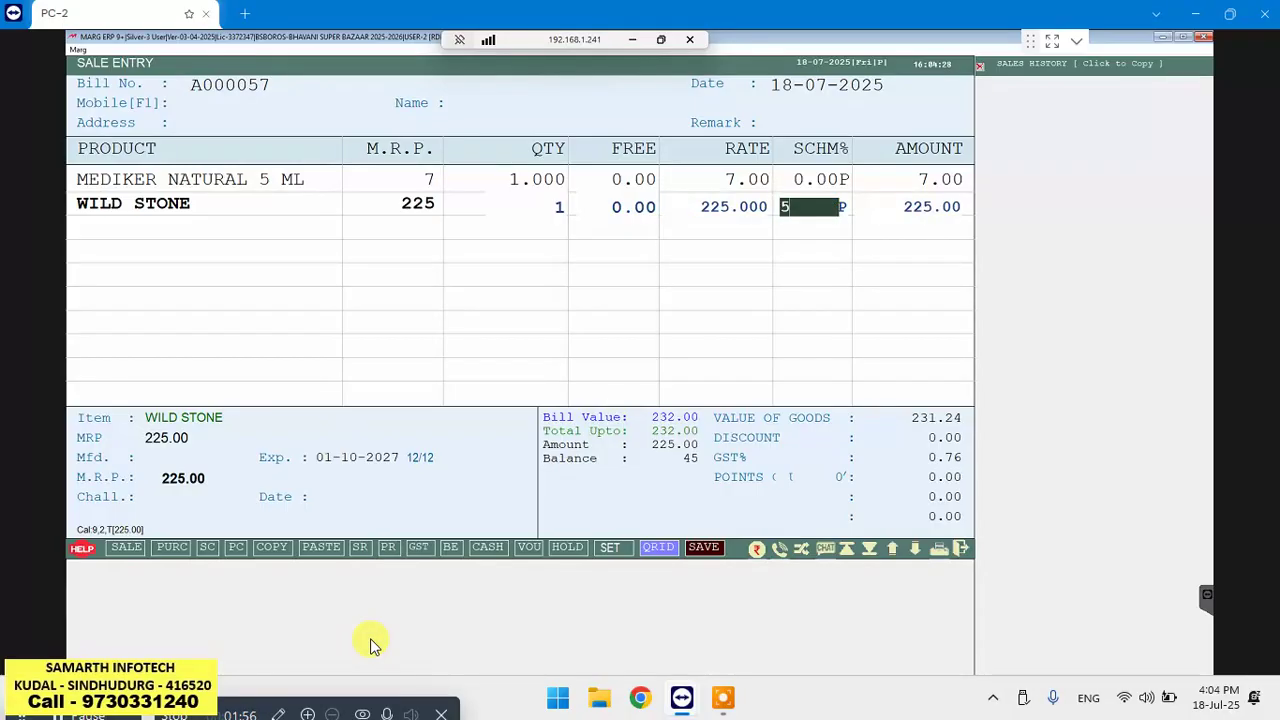
key(Return)
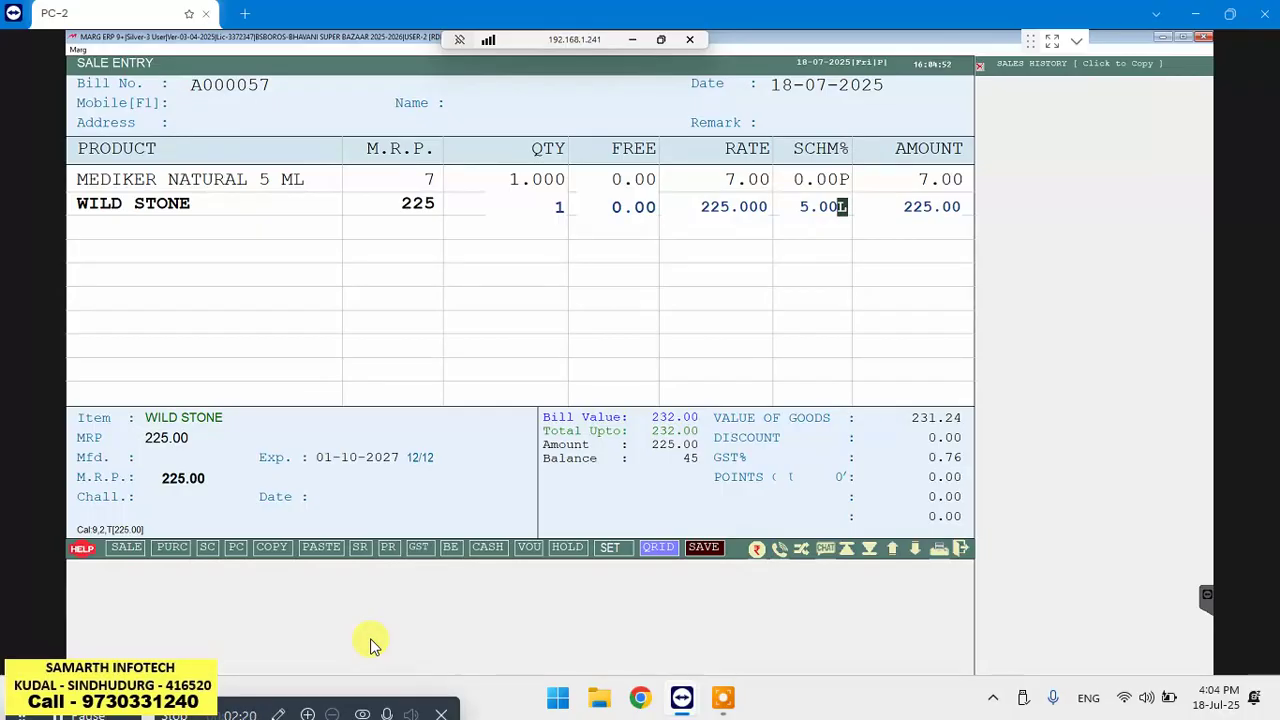
key(Return)
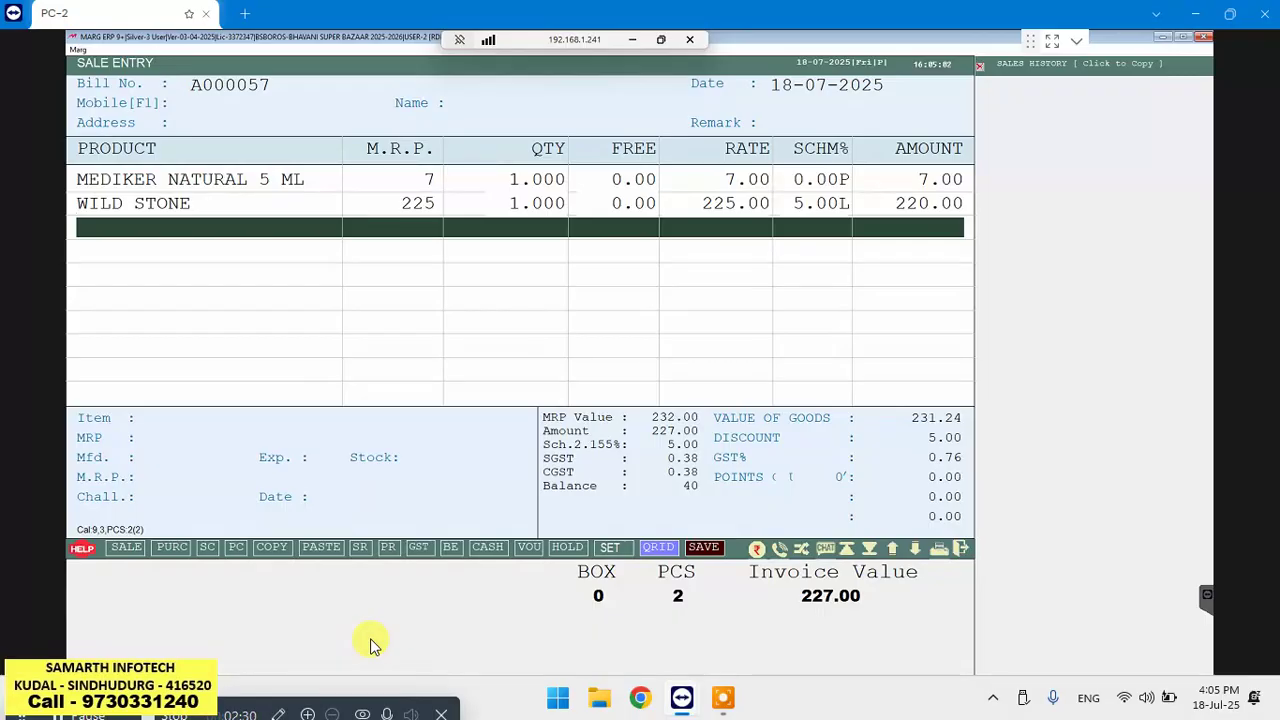
Delete the WILD STONE line from the bill and open its Modify Product form
key(Up)
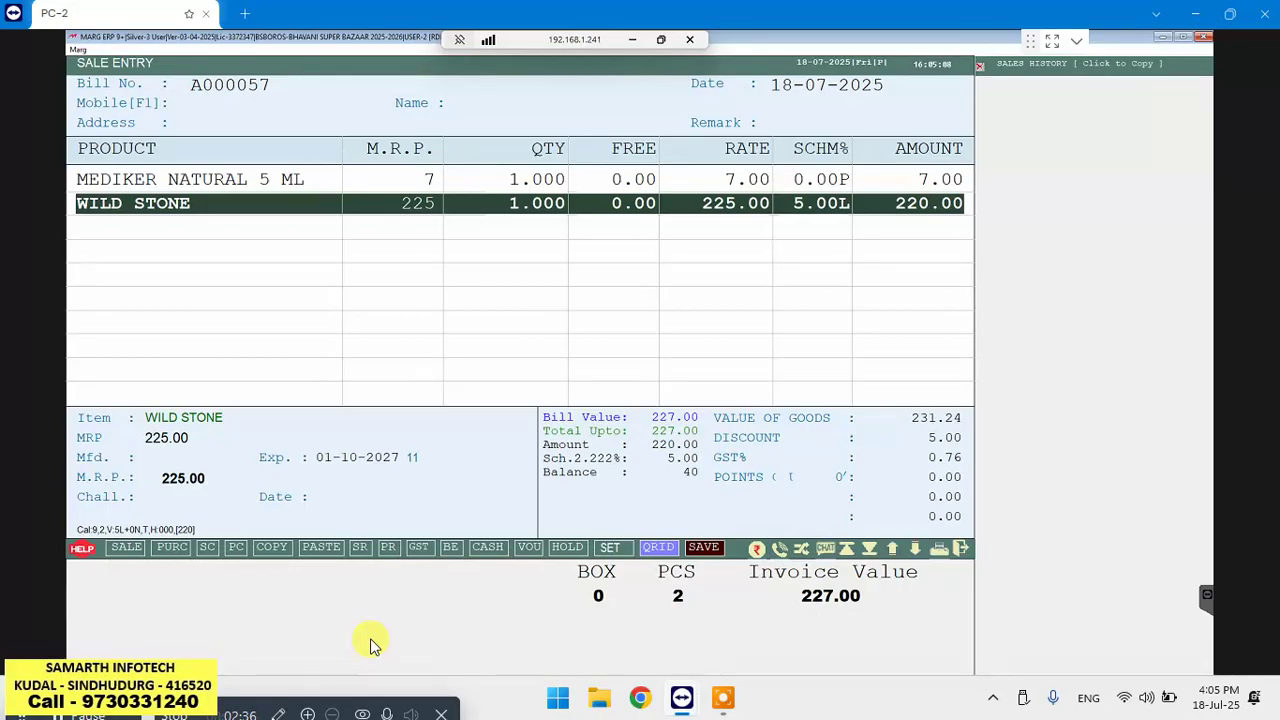
key(ctrl+d)
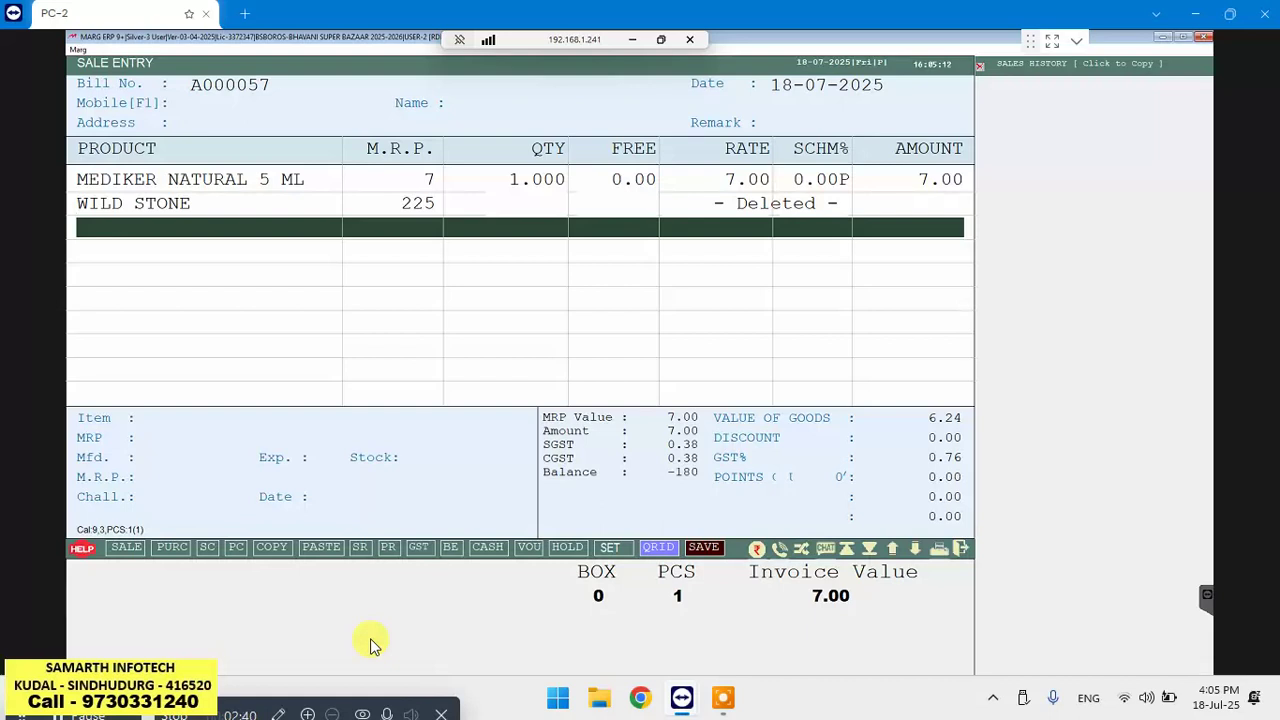
key(Return)
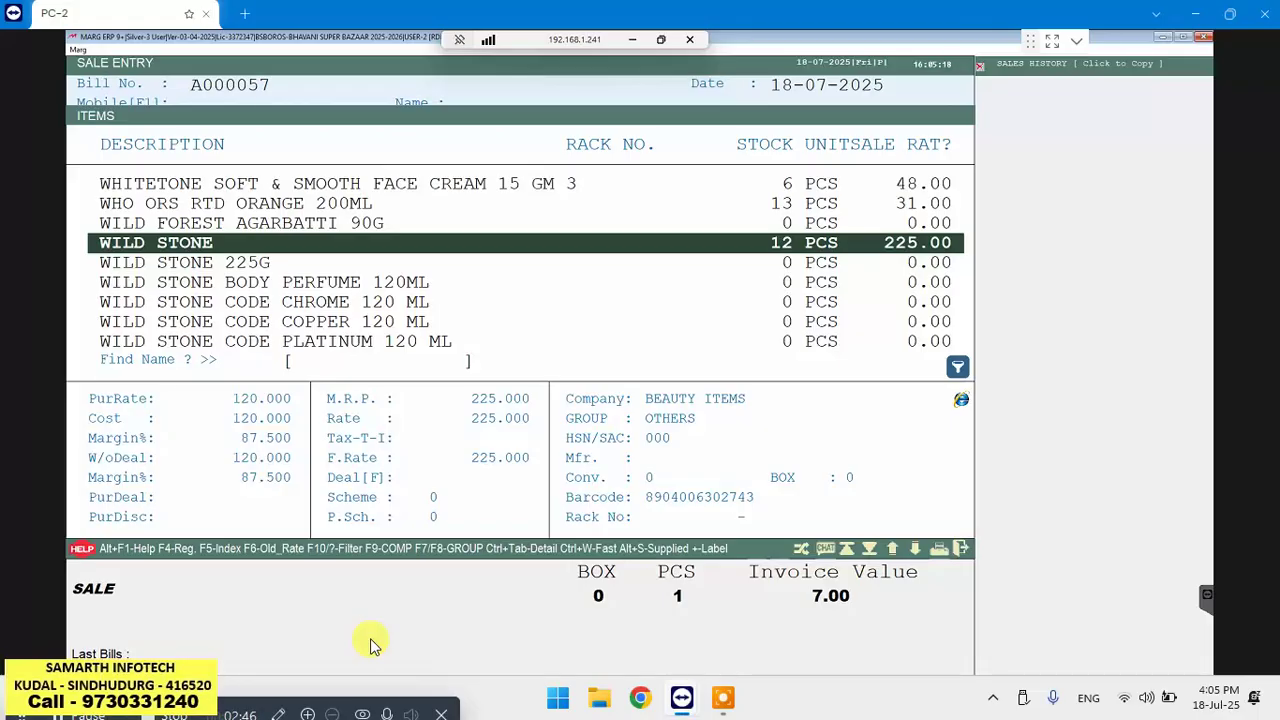
key(F3)
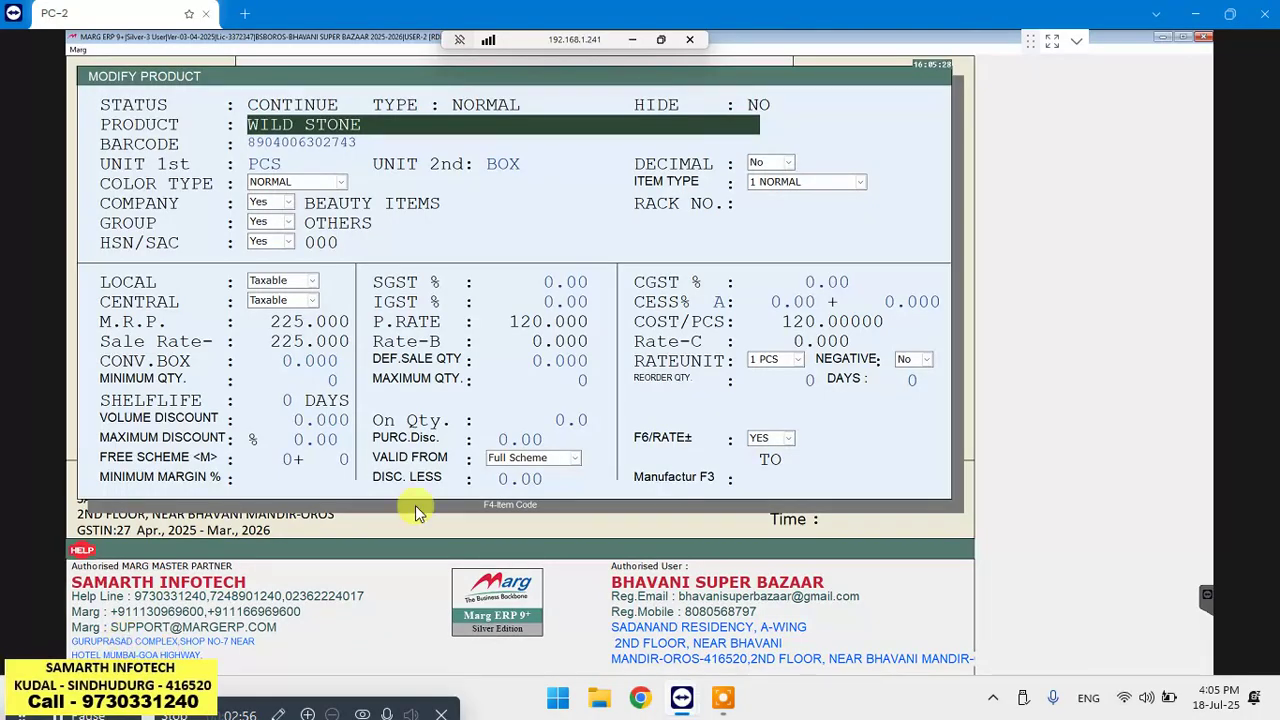
Set WILD STONE's free scheme to 1+1 and save the product changes
click(263, 462)
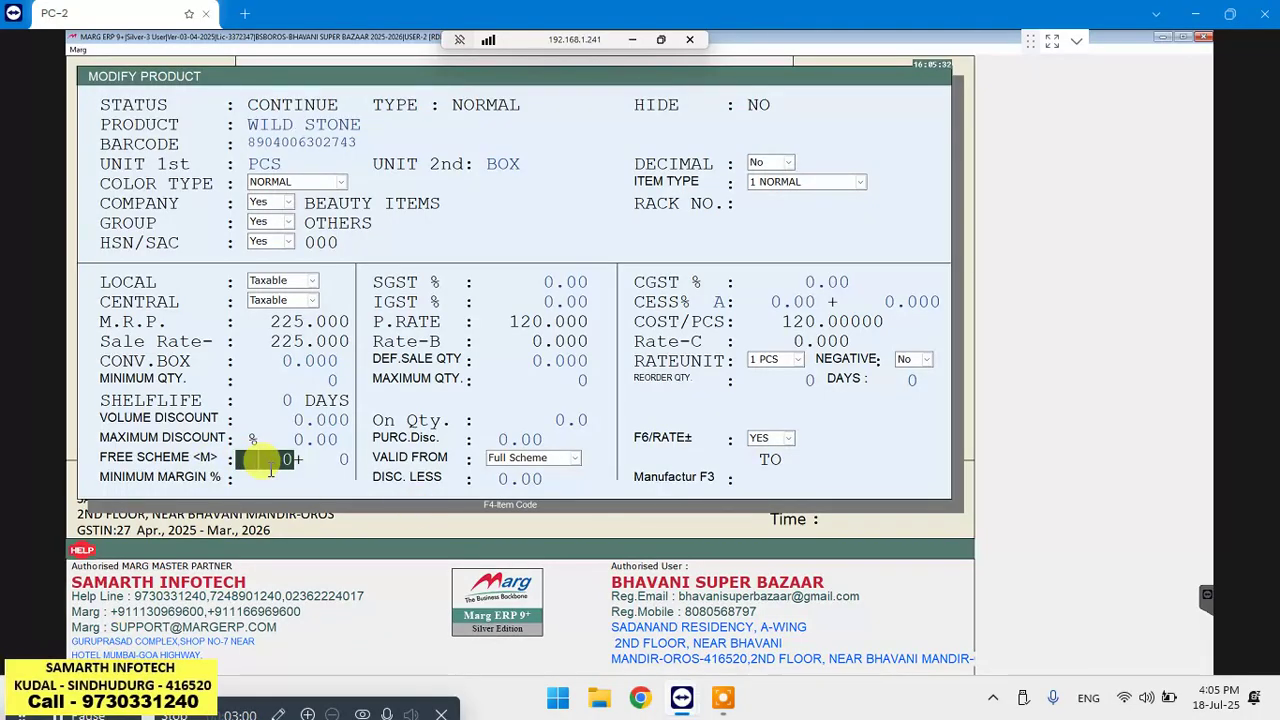
text(1)
key(Return)
text(1)
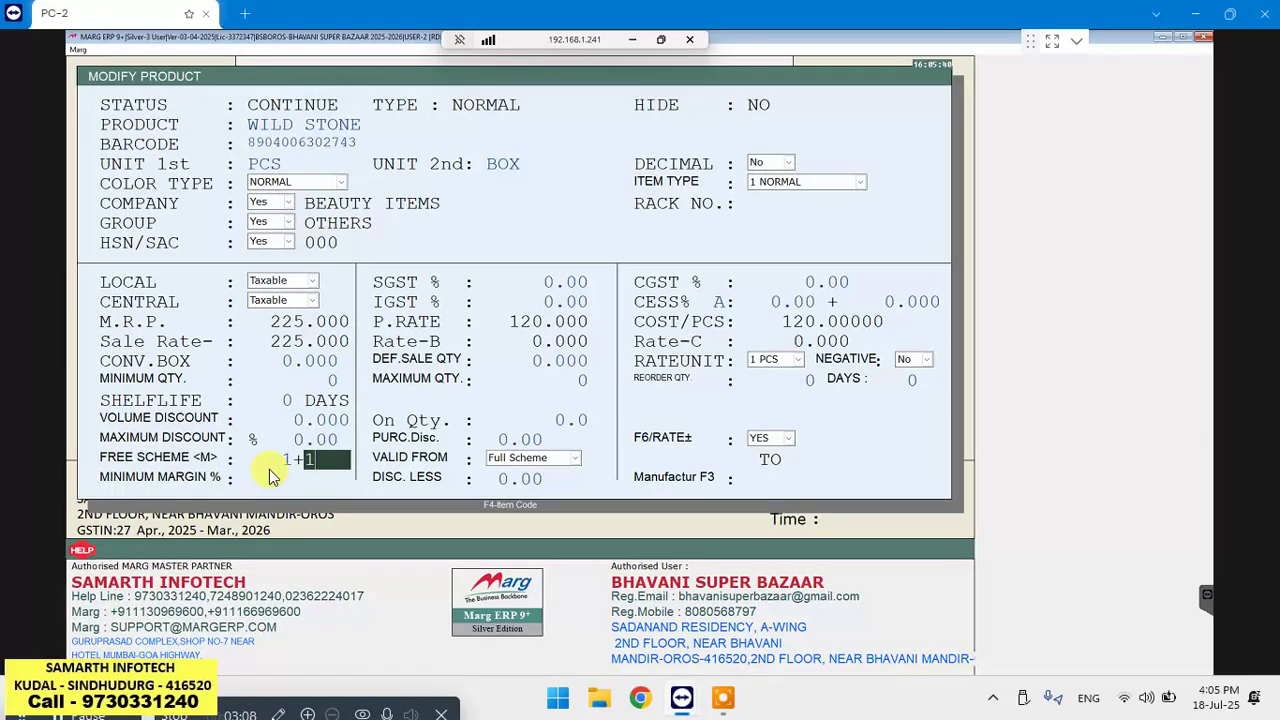
key(Escape)
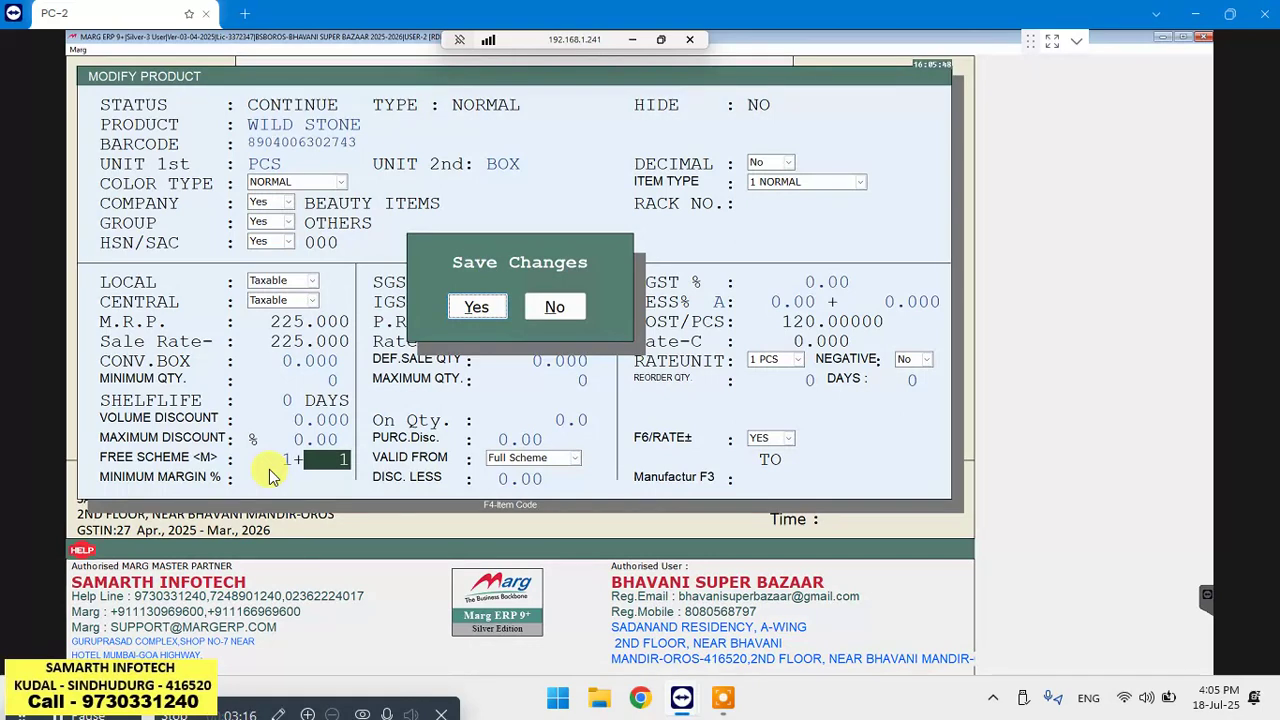
key(Return)
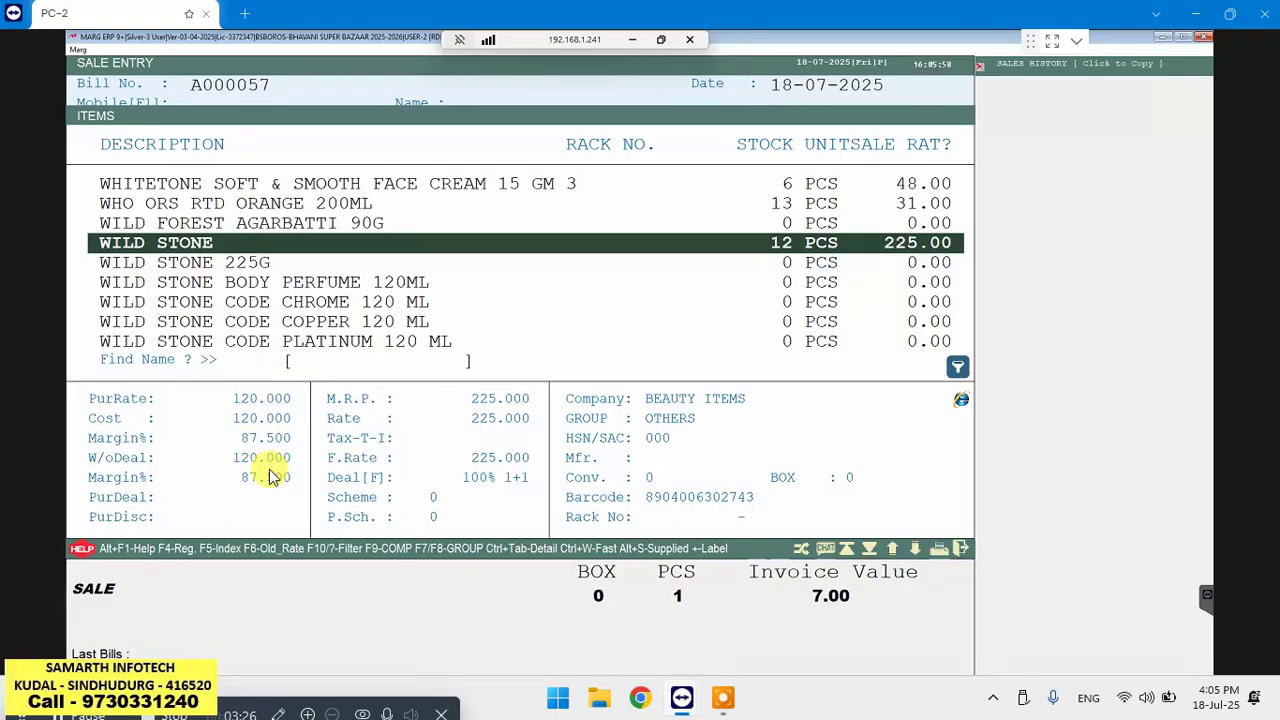
Re-add WILD STONE with its free piece (invoice 232.00) and reopen its product details
key(Escape)
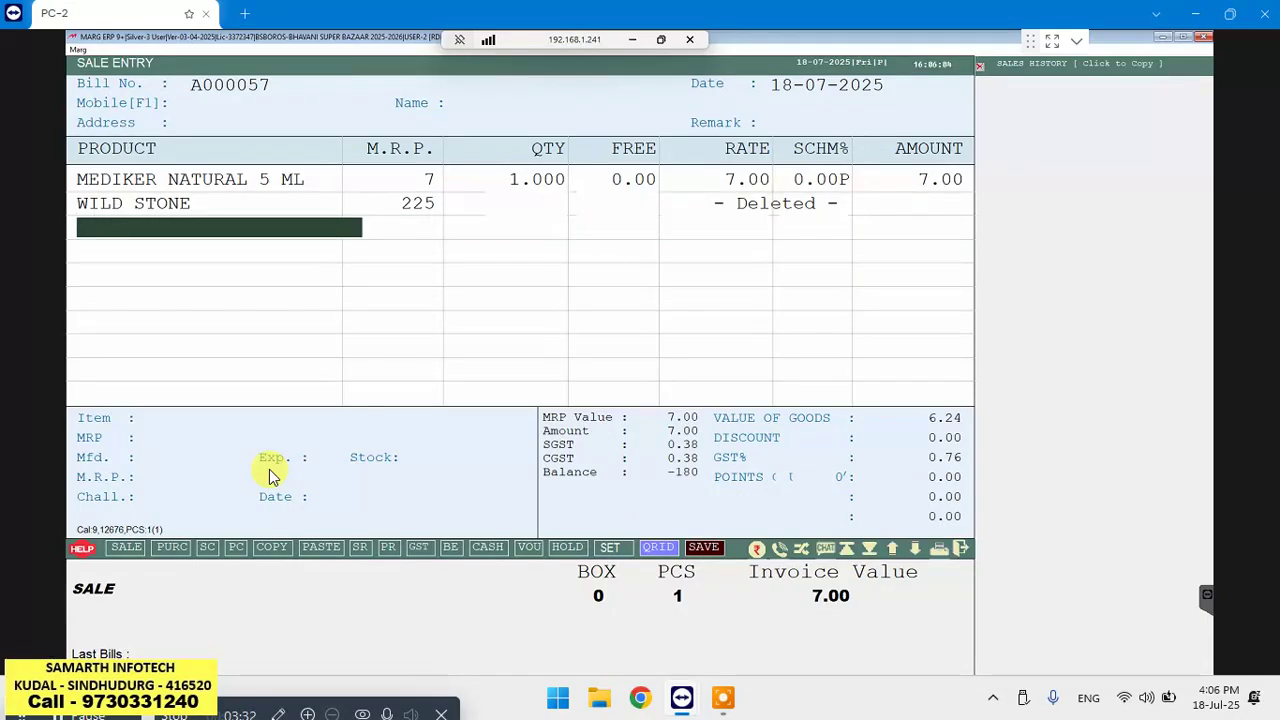
key(Return)
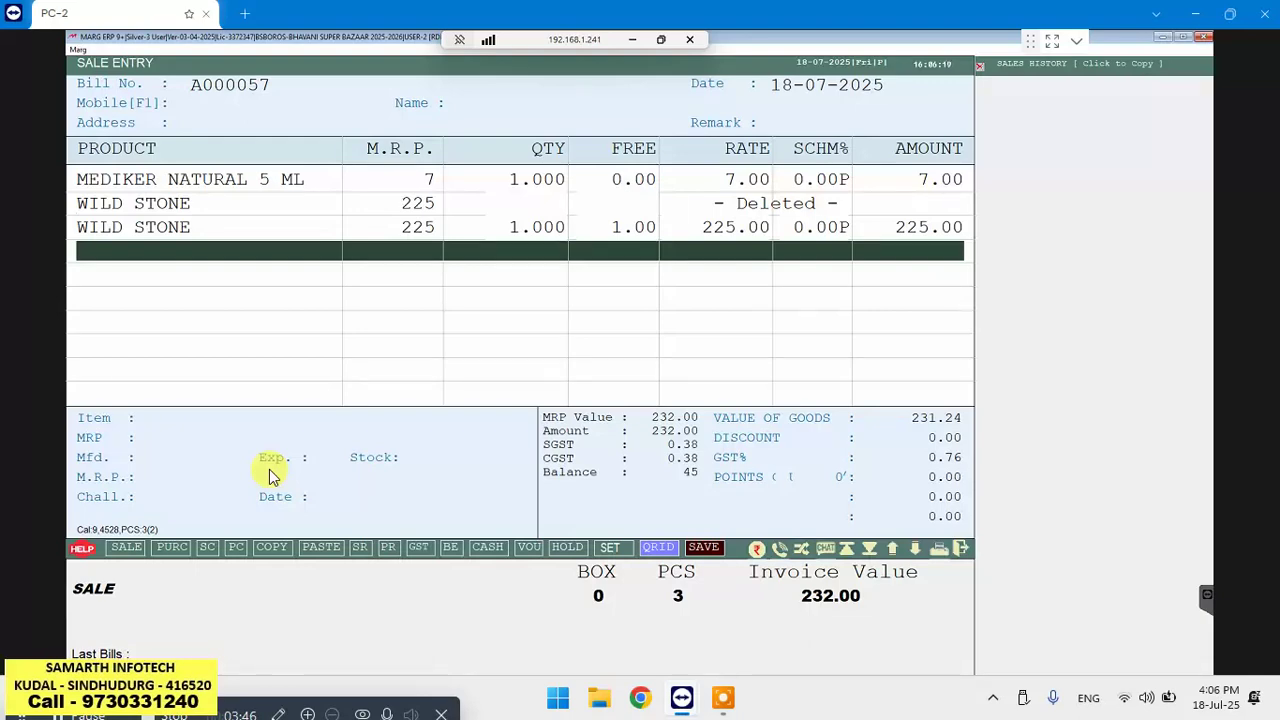
key(Return)
key(ctrl+Return)
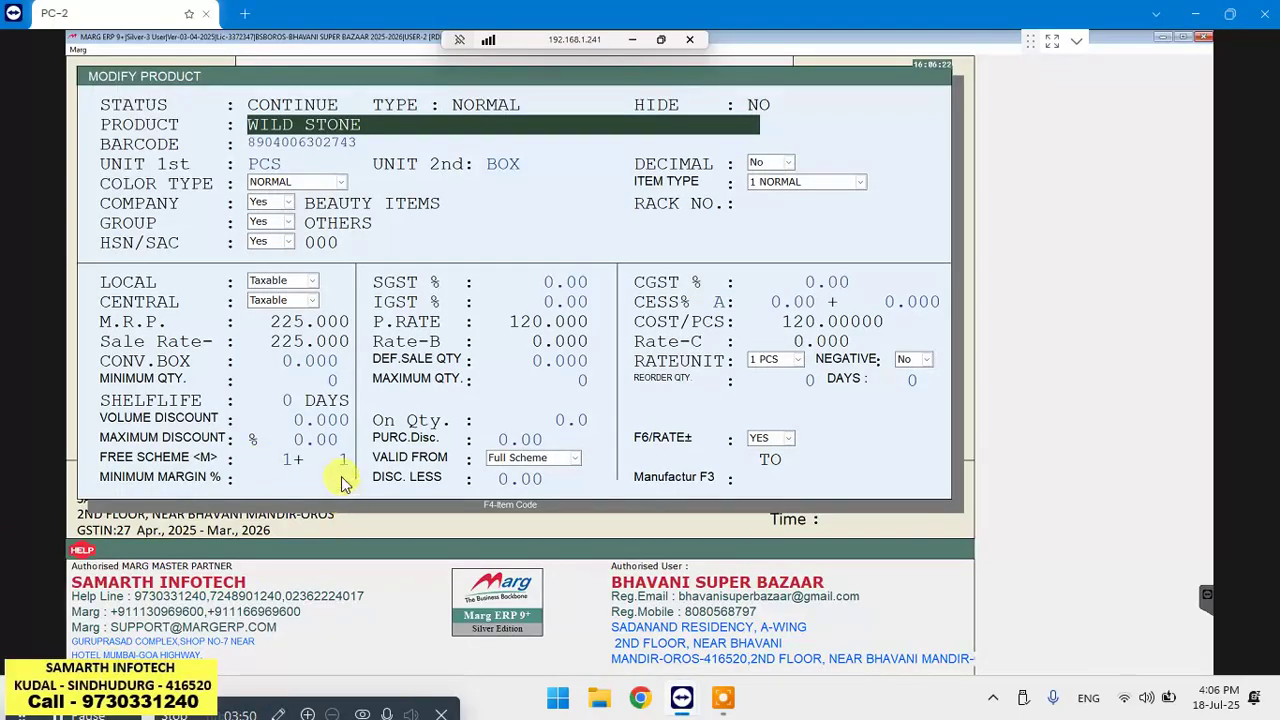
Change WILD STONE's free scheme quantity to 0 and save the product
click(287, 458)
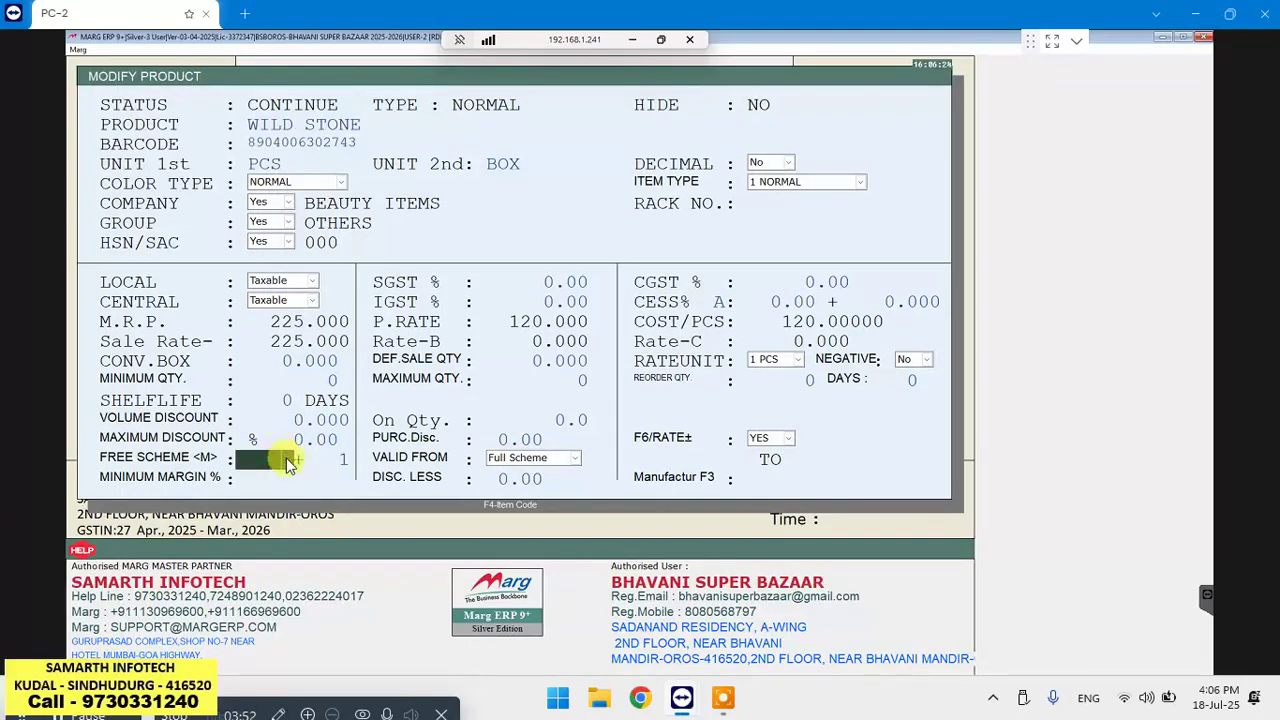
key(Return)
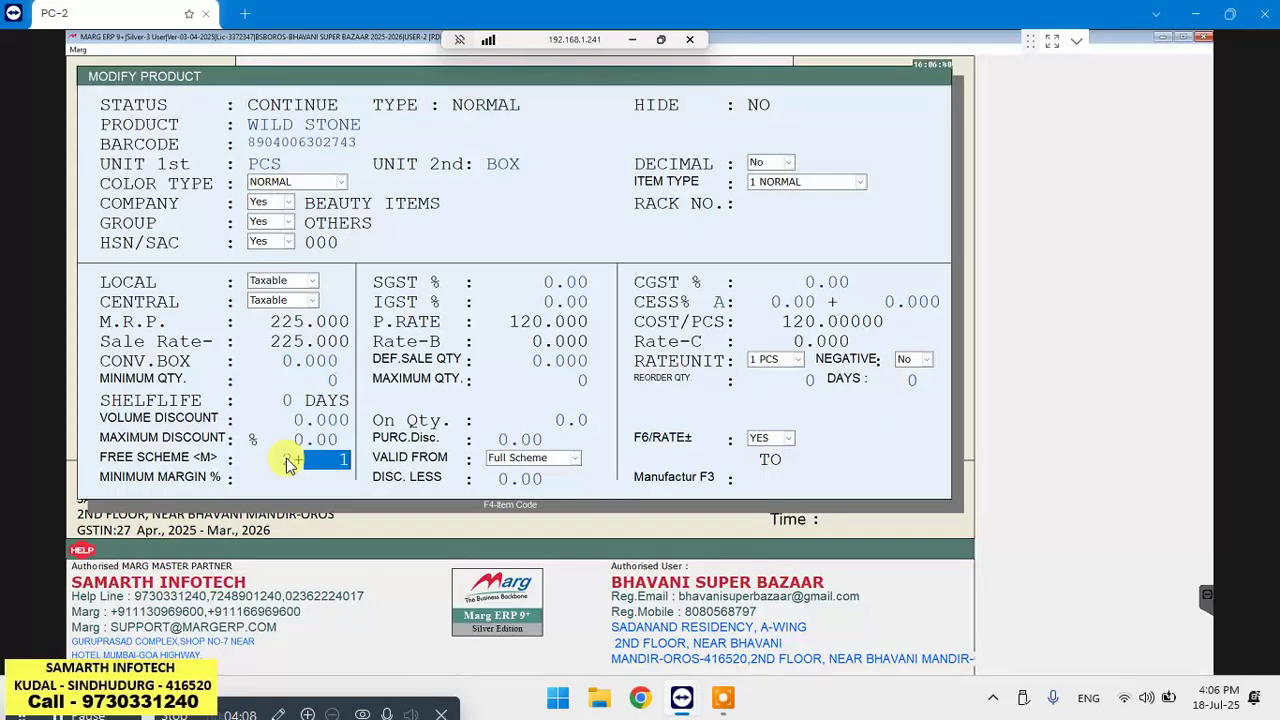
text(0)
key(Up)
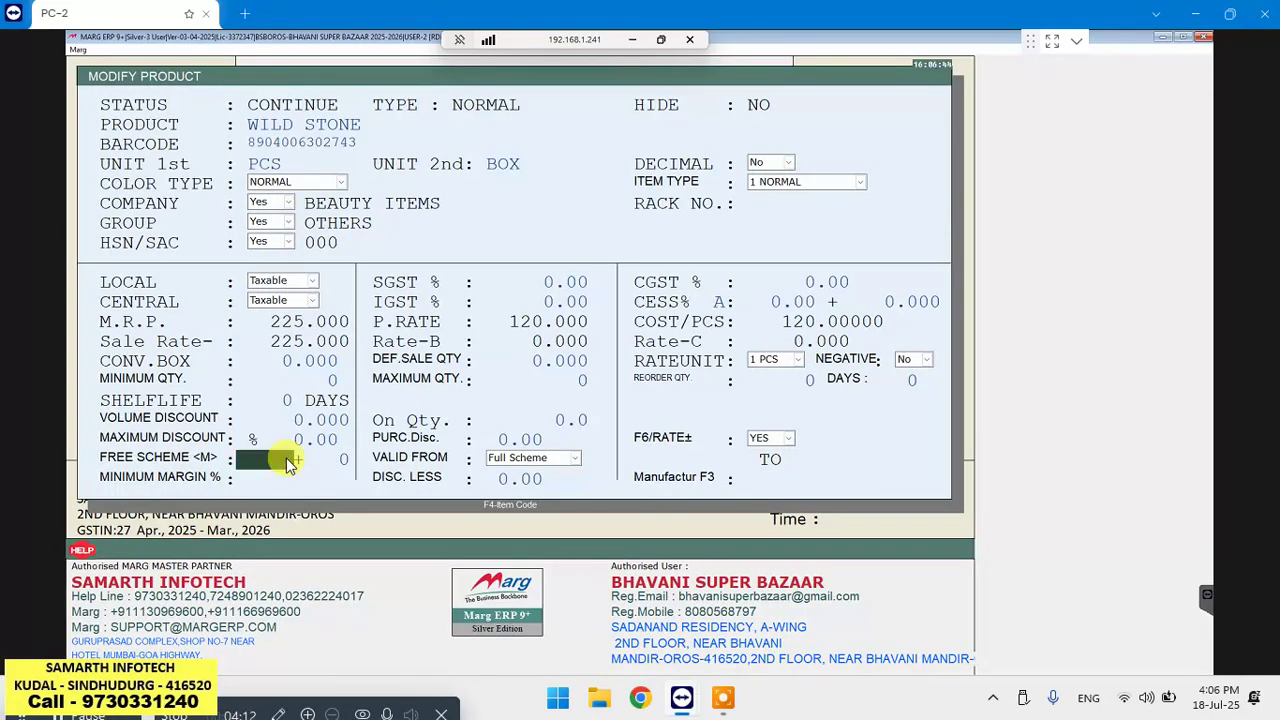
key(Escape)
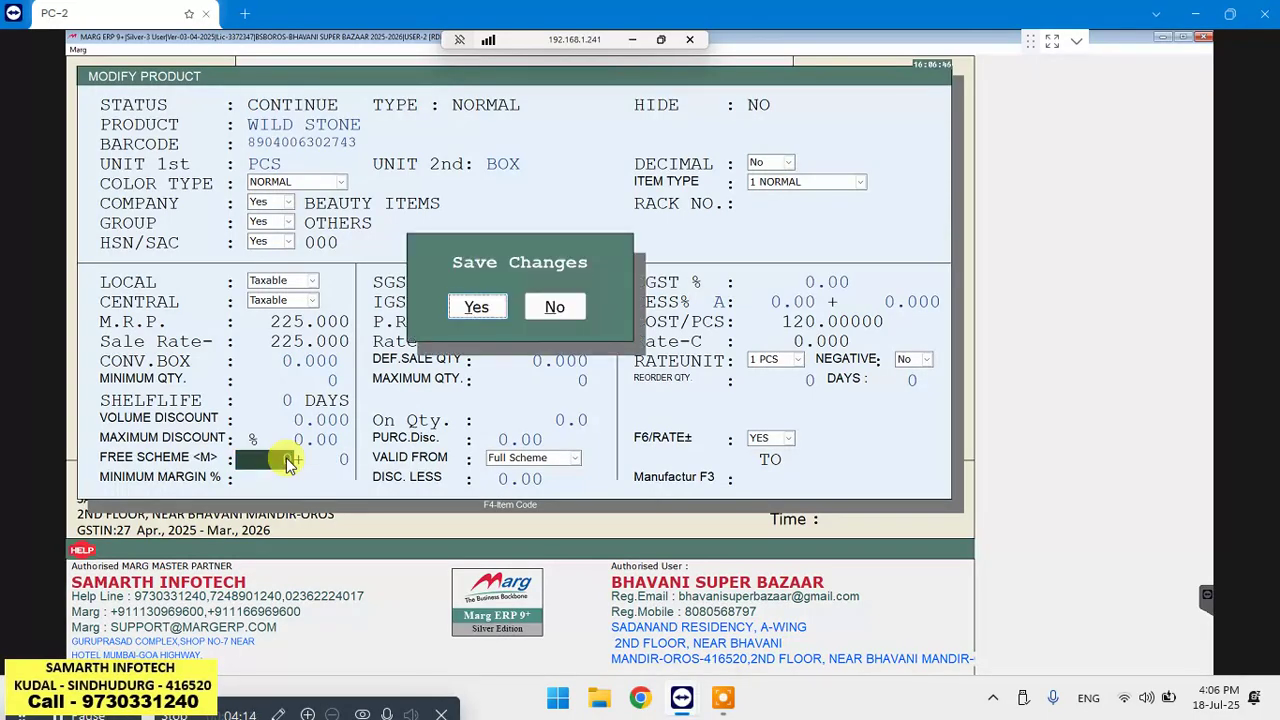
key(Return)
key(Return)
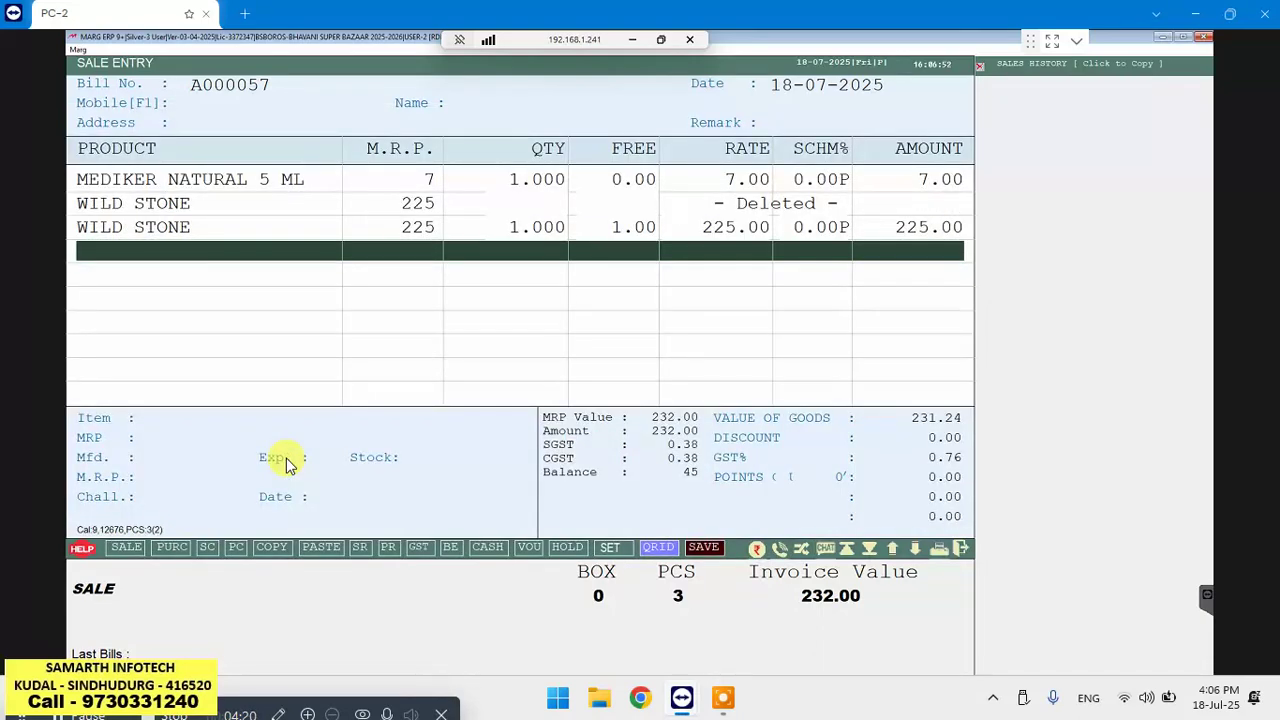
Commit another WILD STONE line of 1 pc at 225.00 with no free item, totalling 457.00
key(Return)
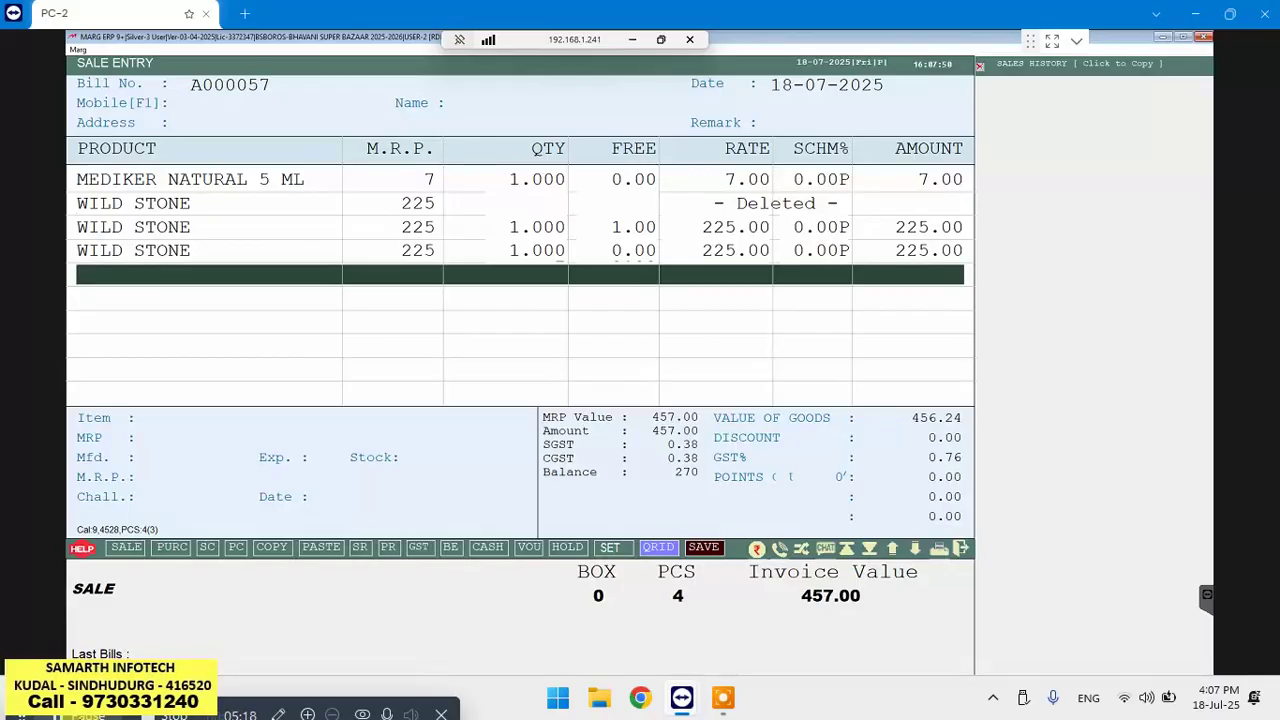
key(Return)
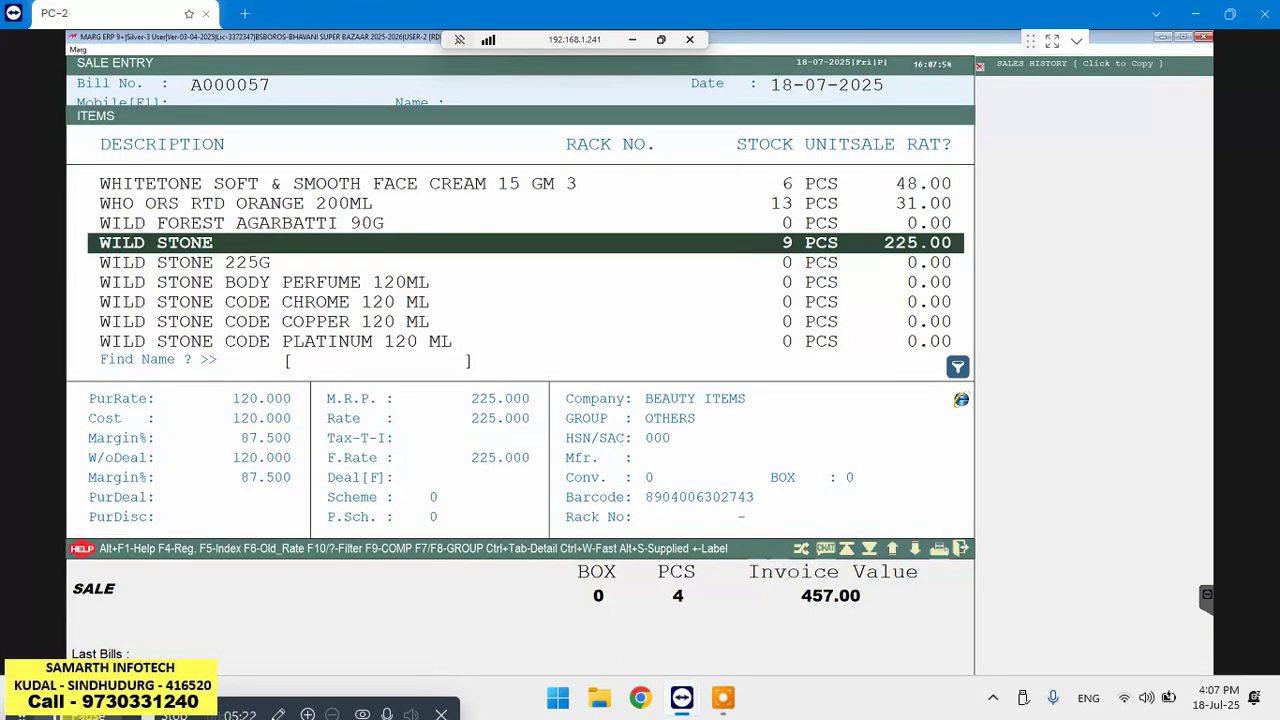
key(Escape)
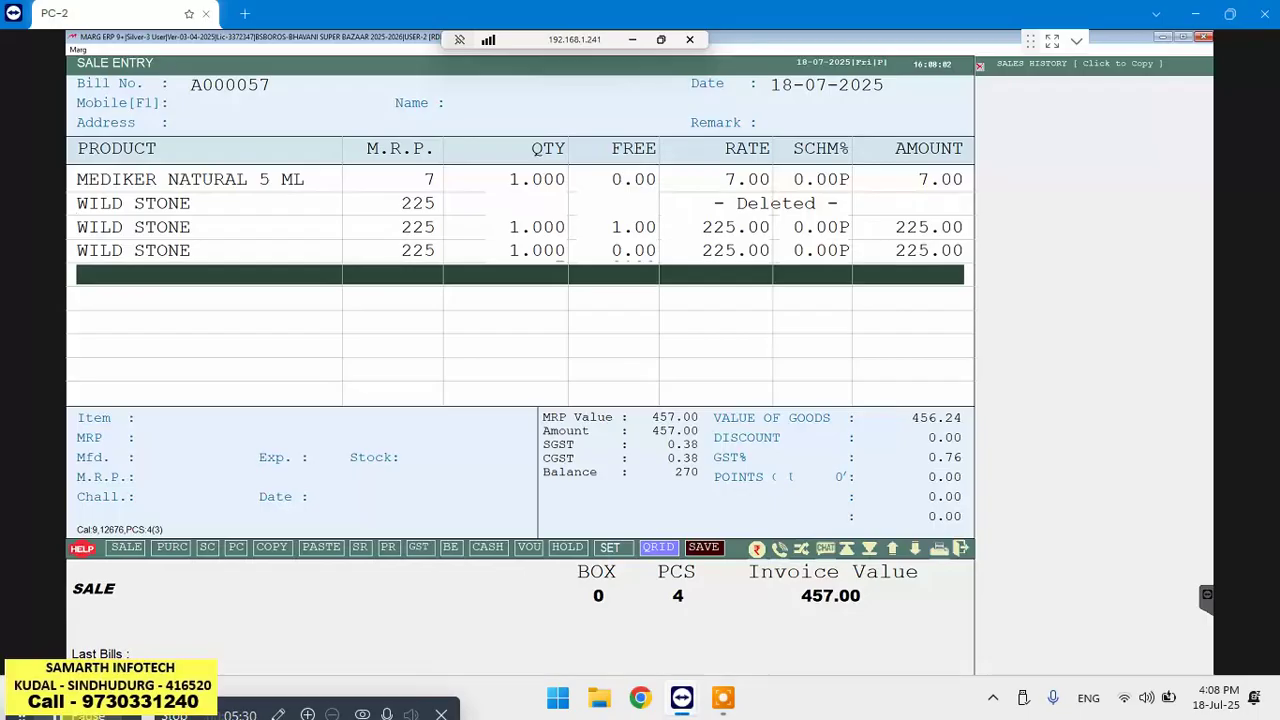
Add two MASUR DAL 500GM lines at 49.00 each, bringing the invoice to 555.00
key(Return)
key(Return)
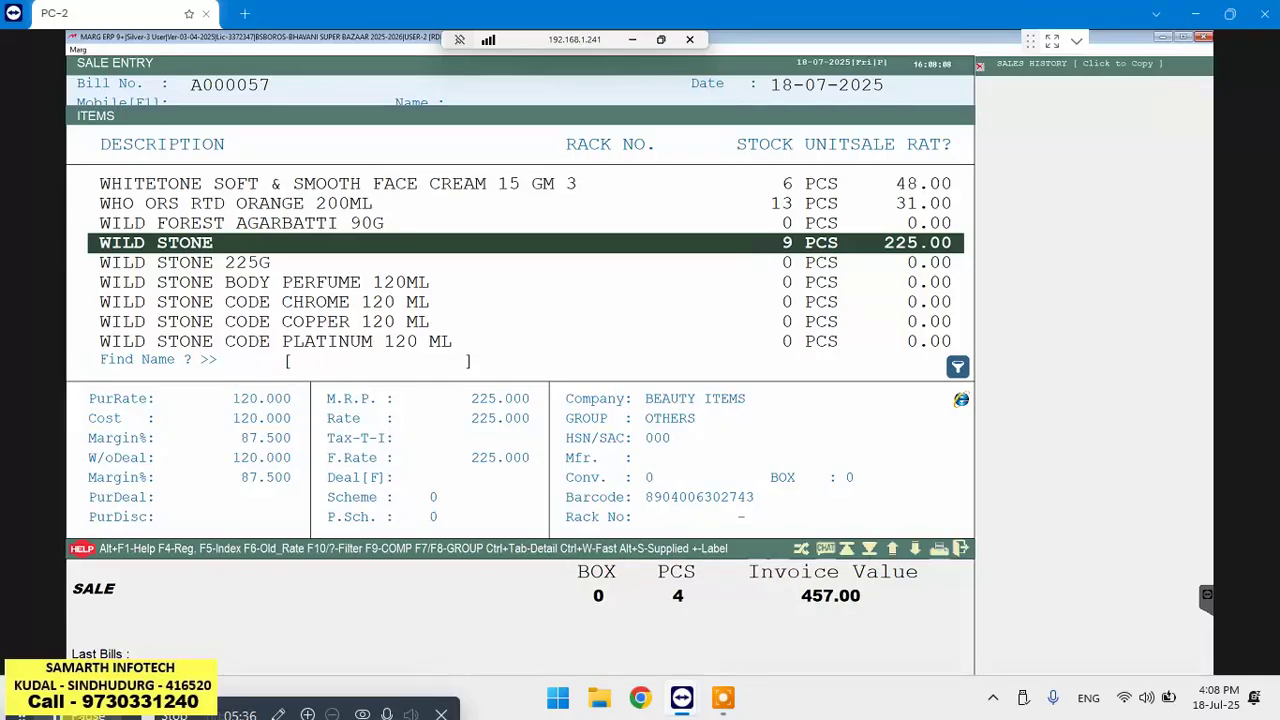
key(Return)
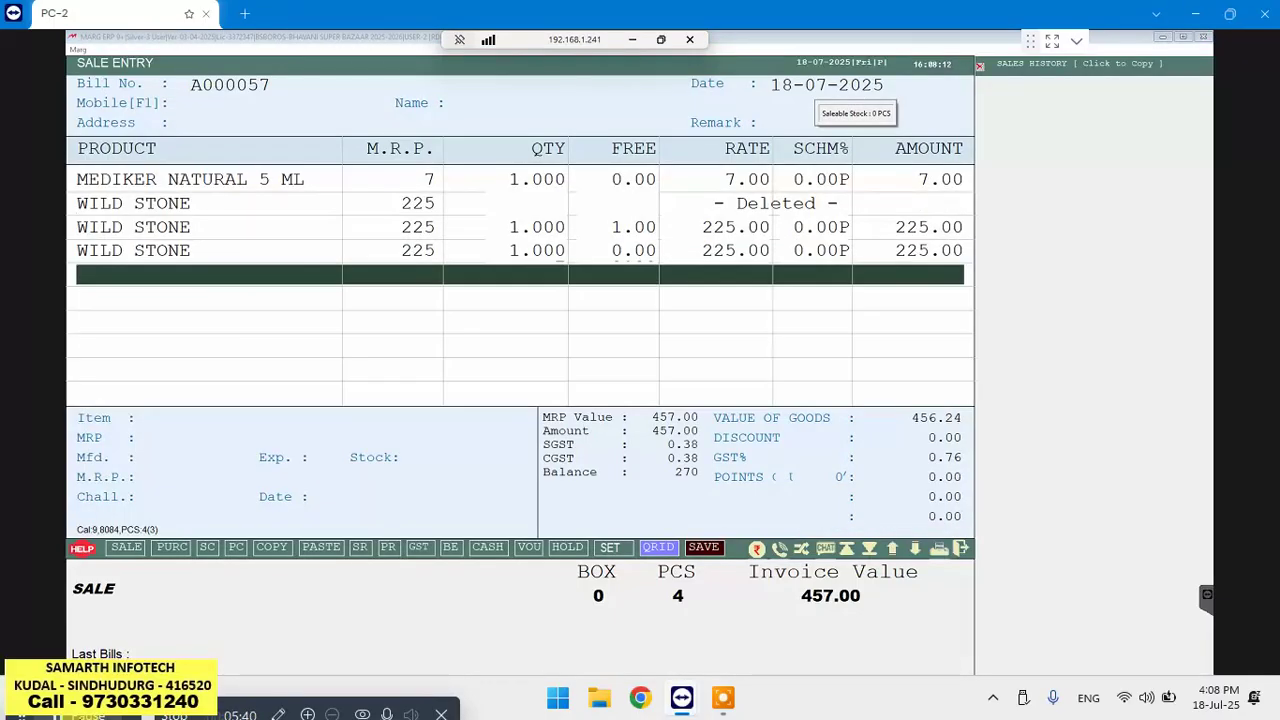
key(Return)
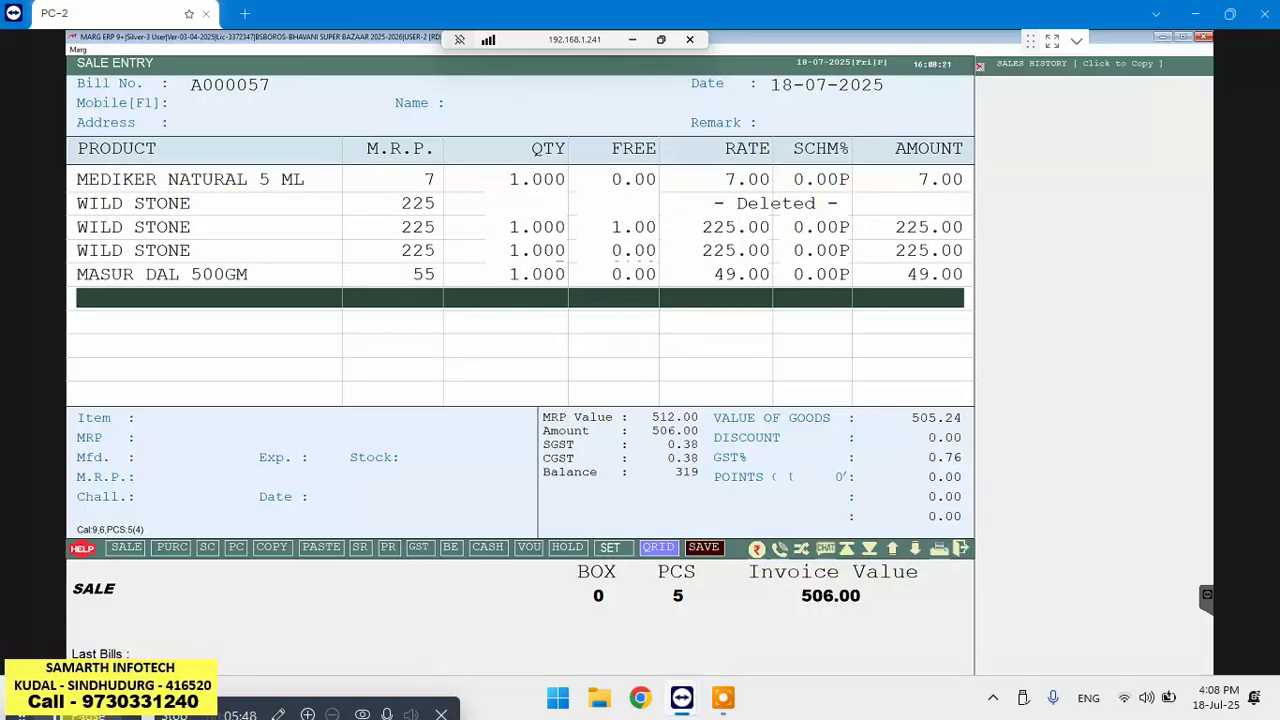
key(Return)
key(Return)
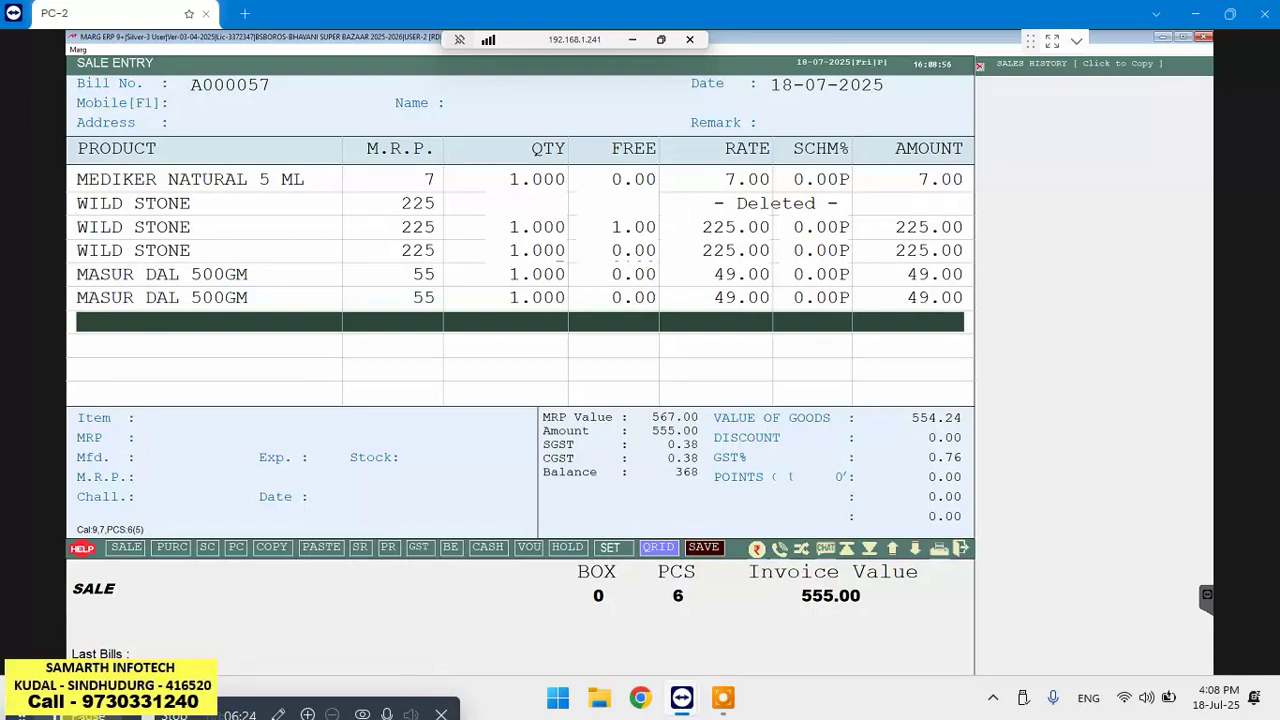
key(Return)
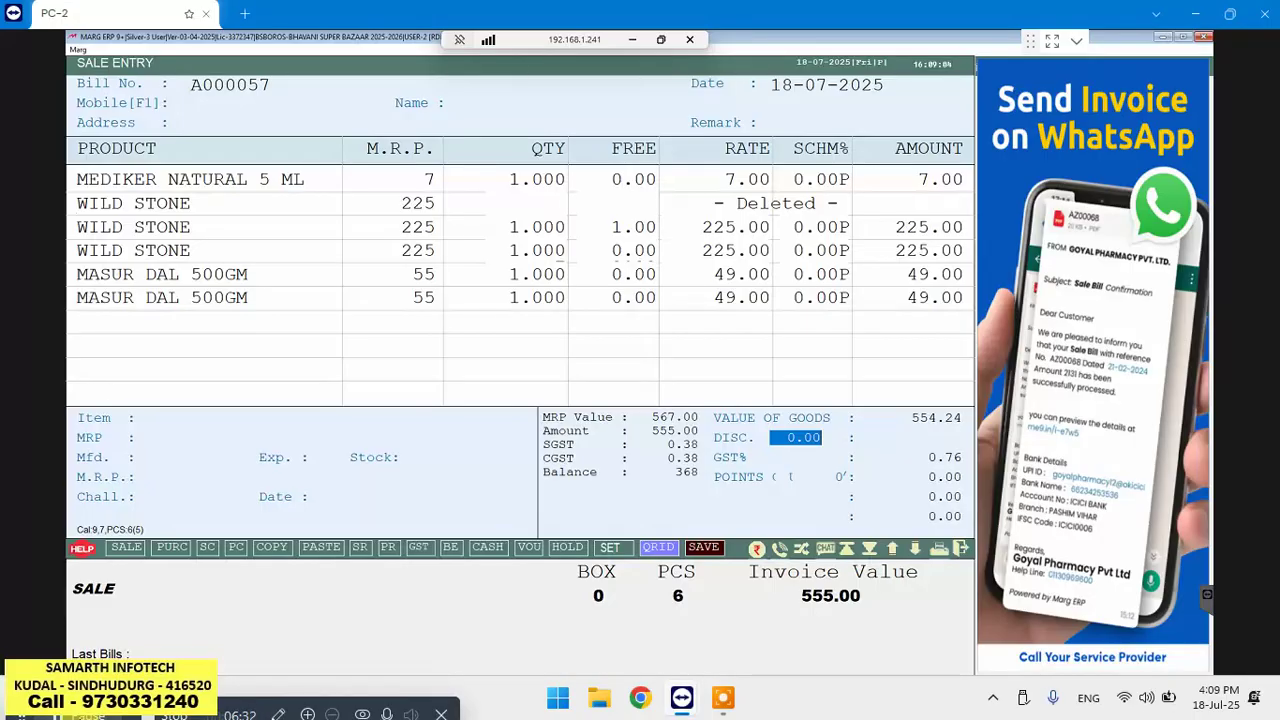
Apply a discount of 5 to bring the bill to 550.00 and proceed to payment
key(Return)
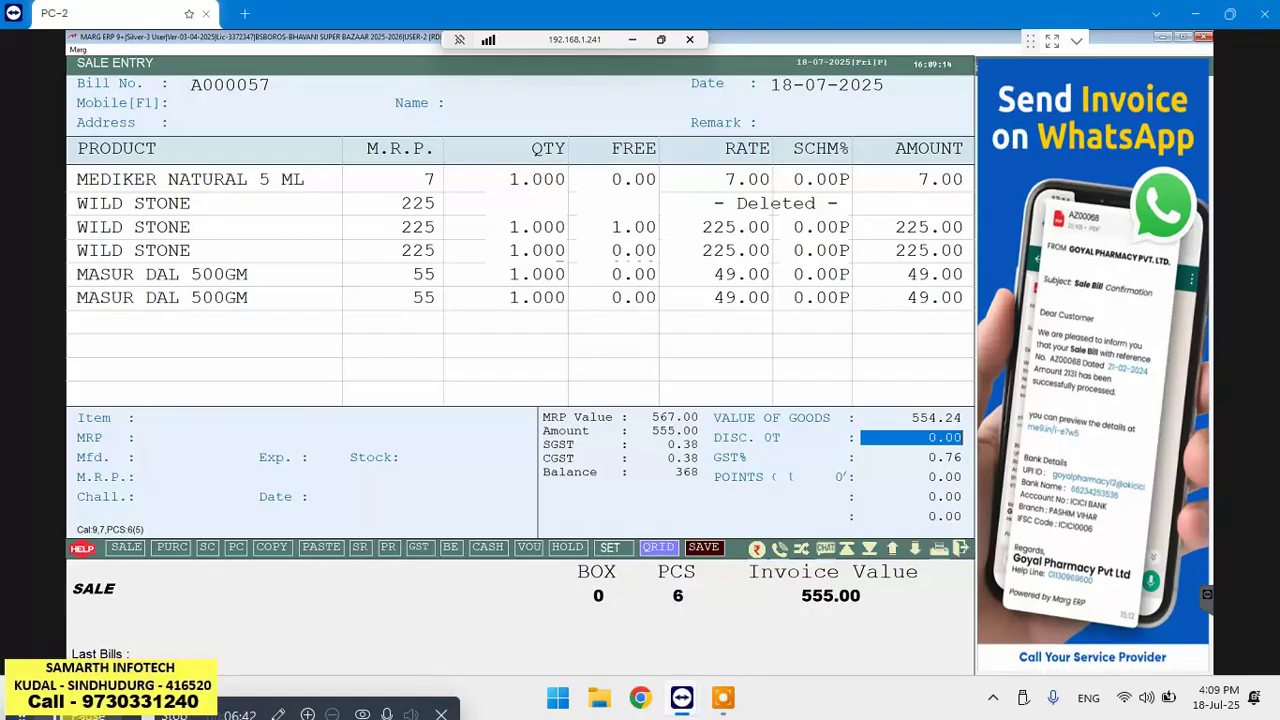
text(5)
key(Return)
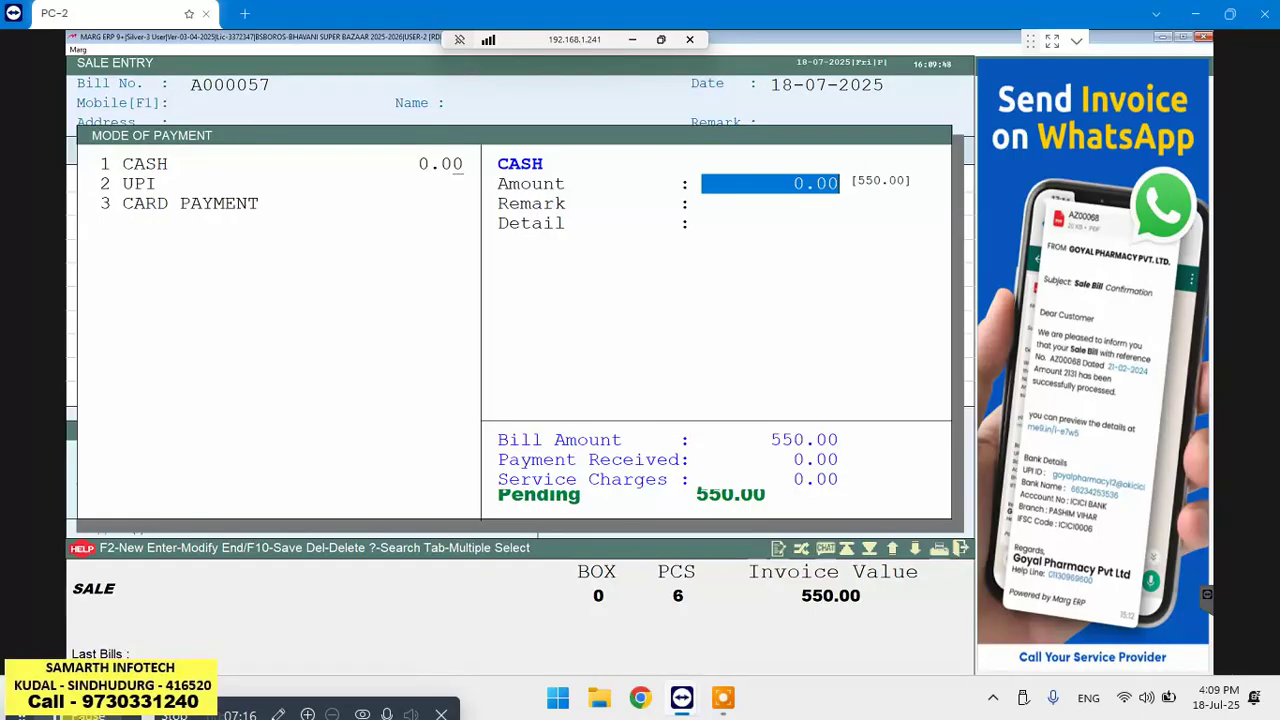
Try a 1000 cash payment, then clear it and move to UPI with 550.00 pending
text(1000)
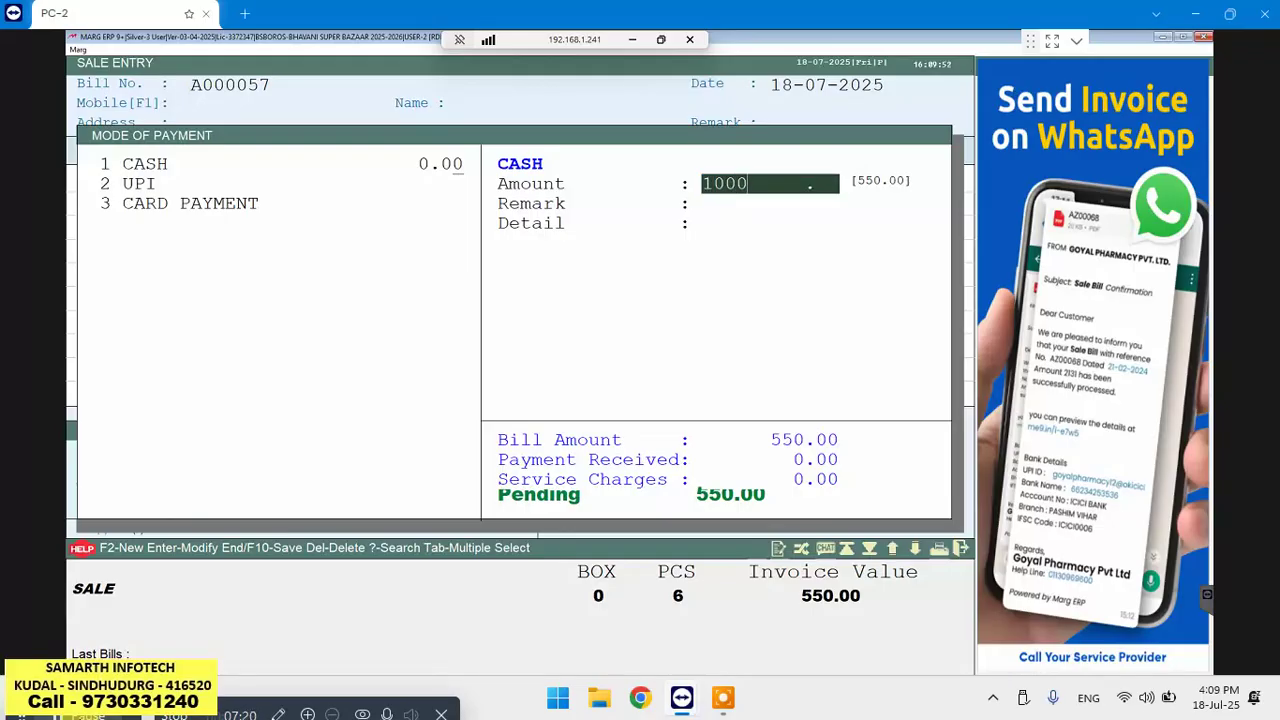
key(Return)
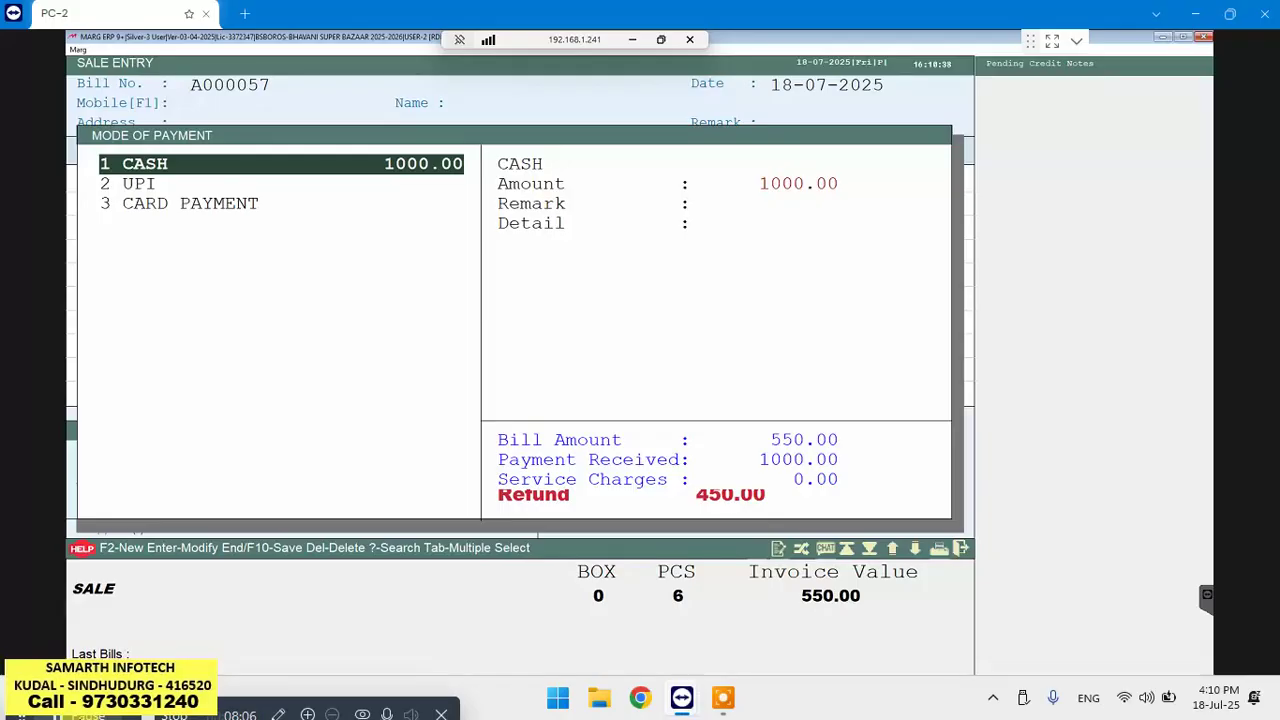
key(Delete)
key(Down)
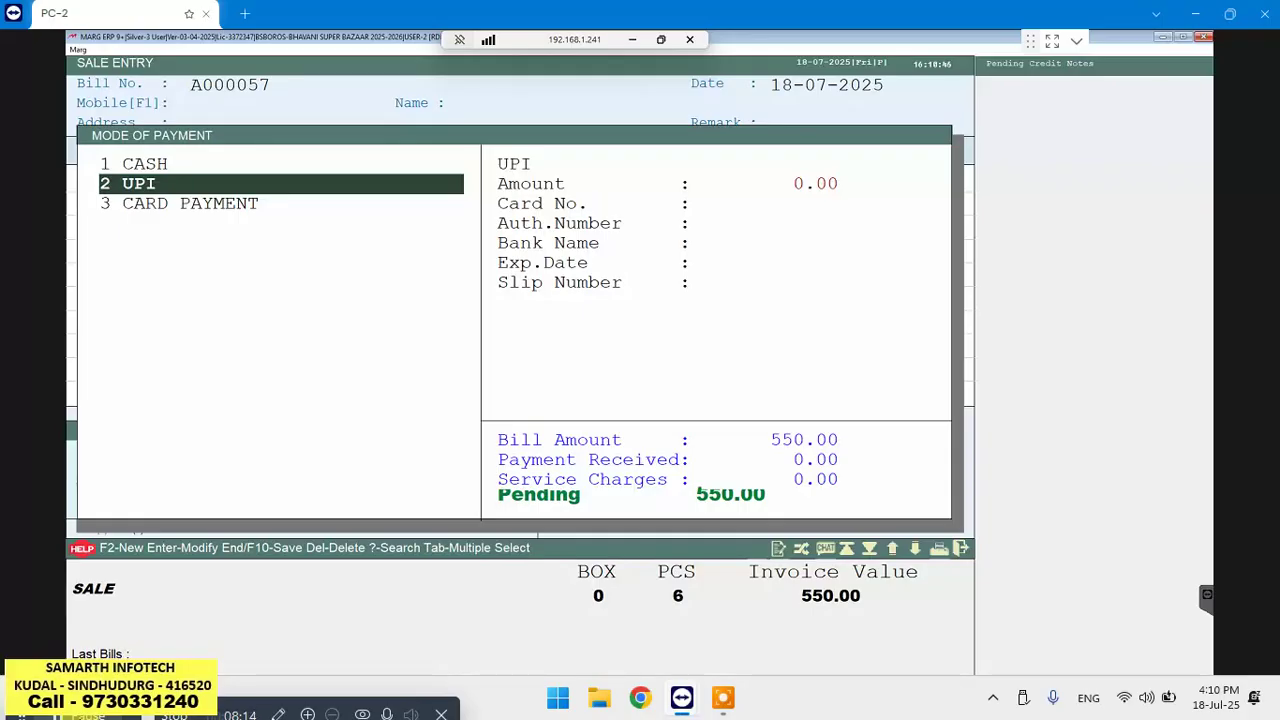
Record 500 as the UPI payment on bill A000057
key(Return)
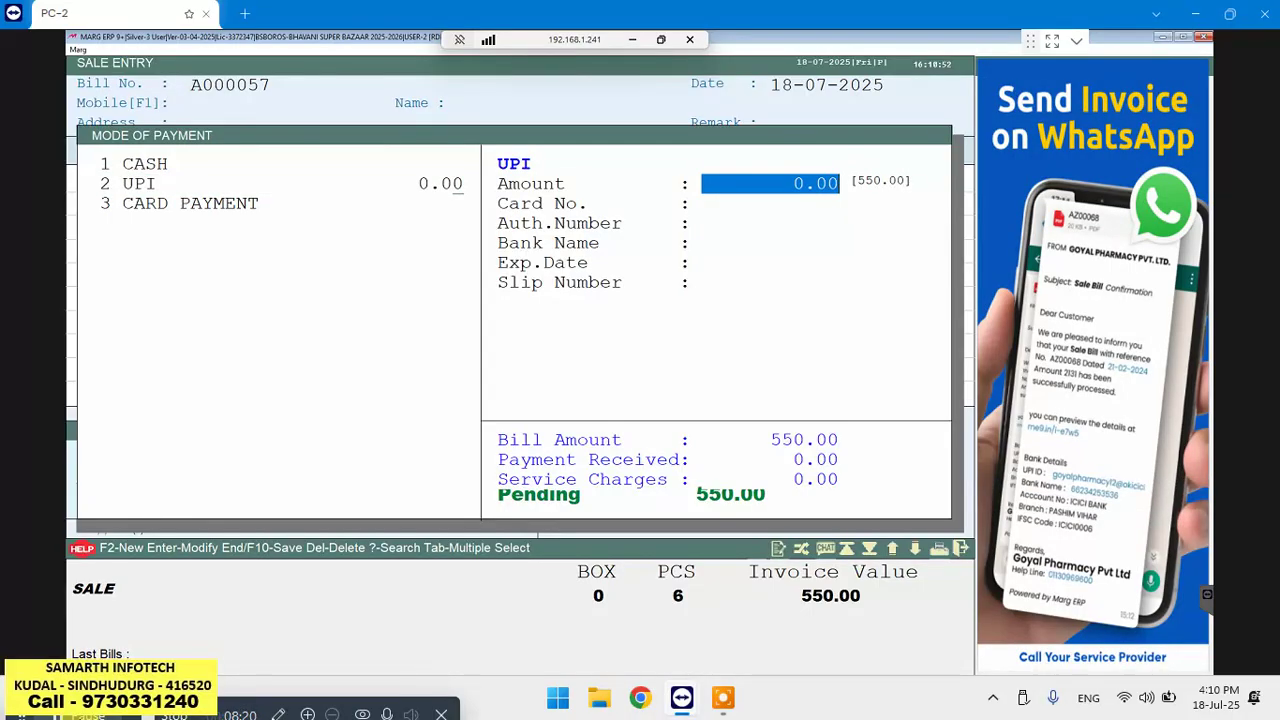
text(500)
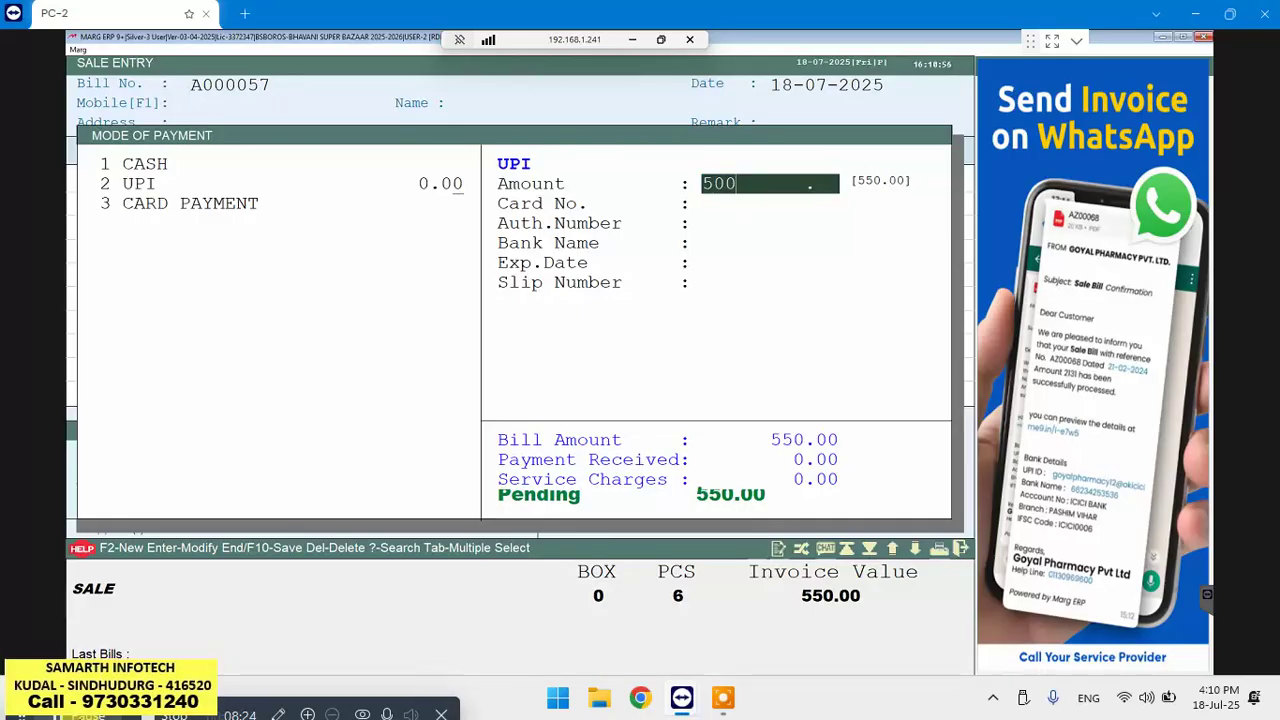
key(Return)
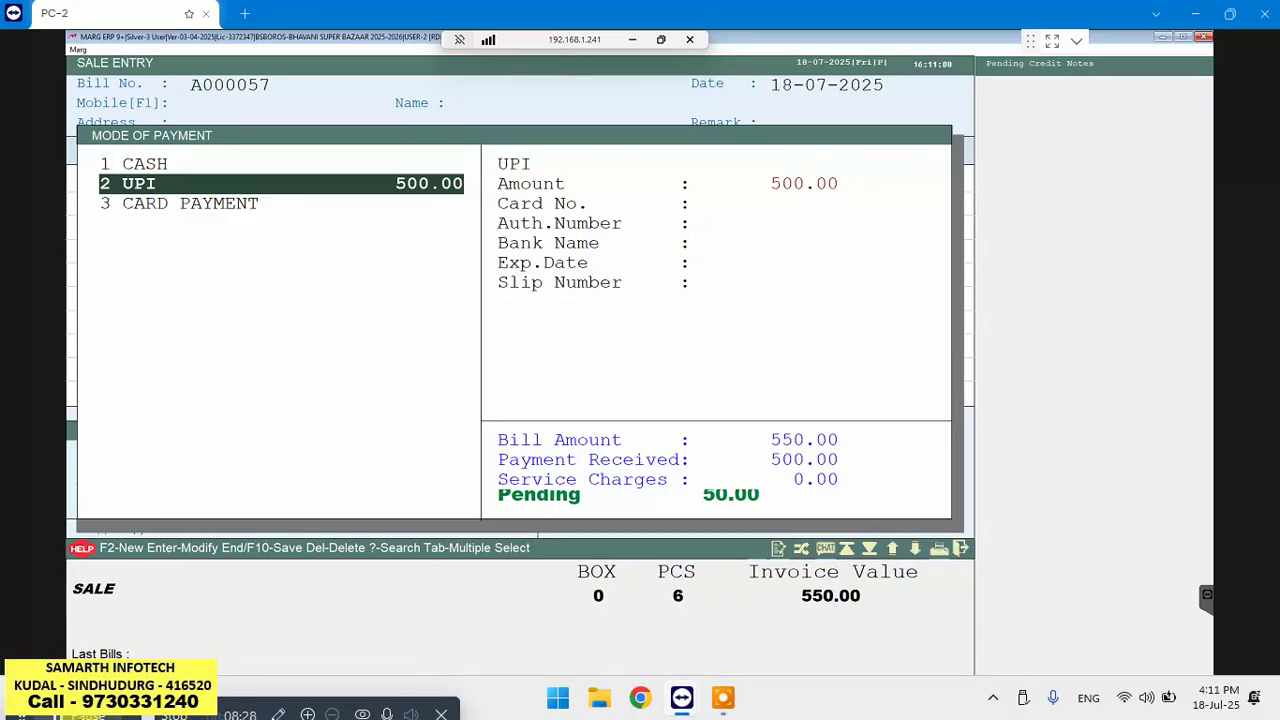
Add 50 in cash so nothing is pending, and finish the payment entry
key(Up)
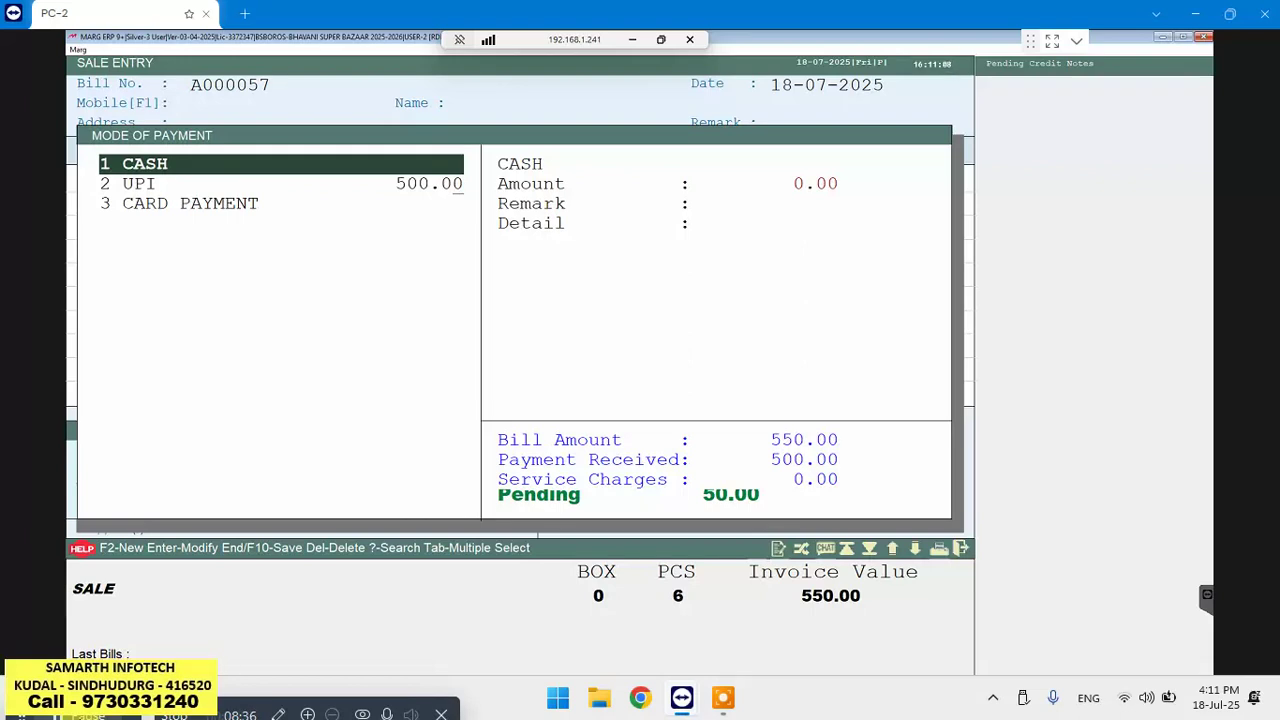
key(Return)
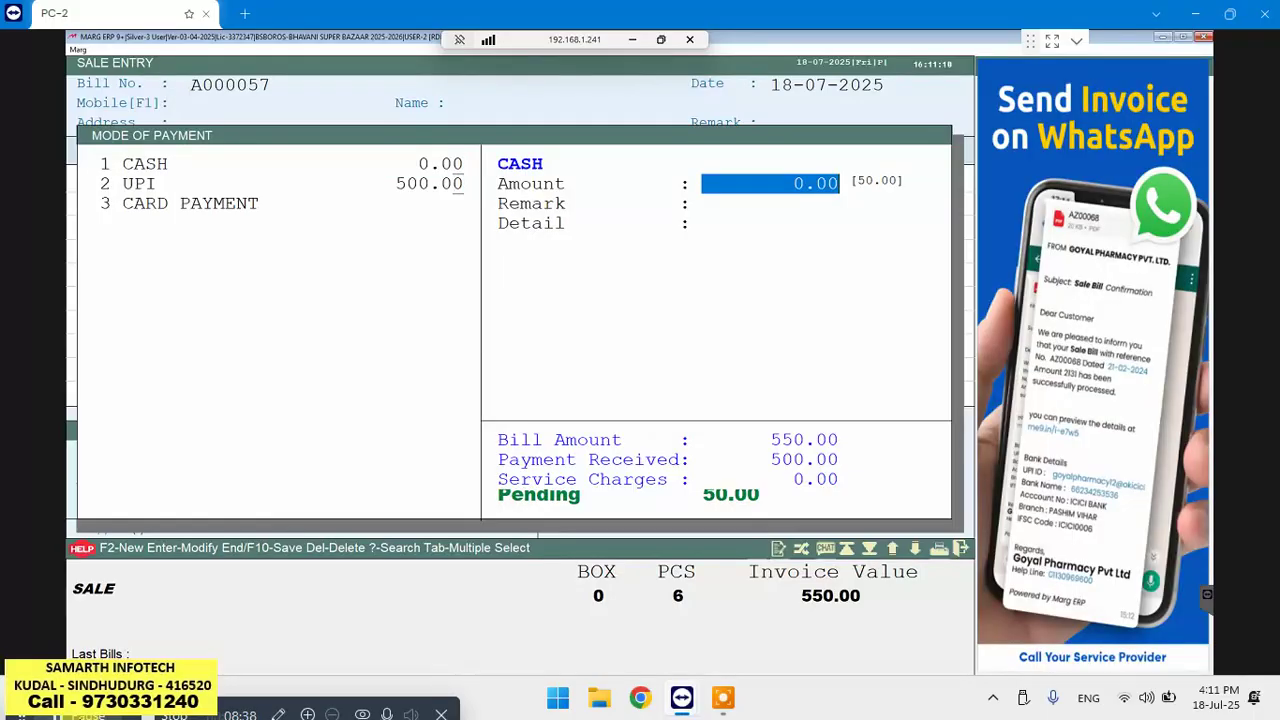
text(50)
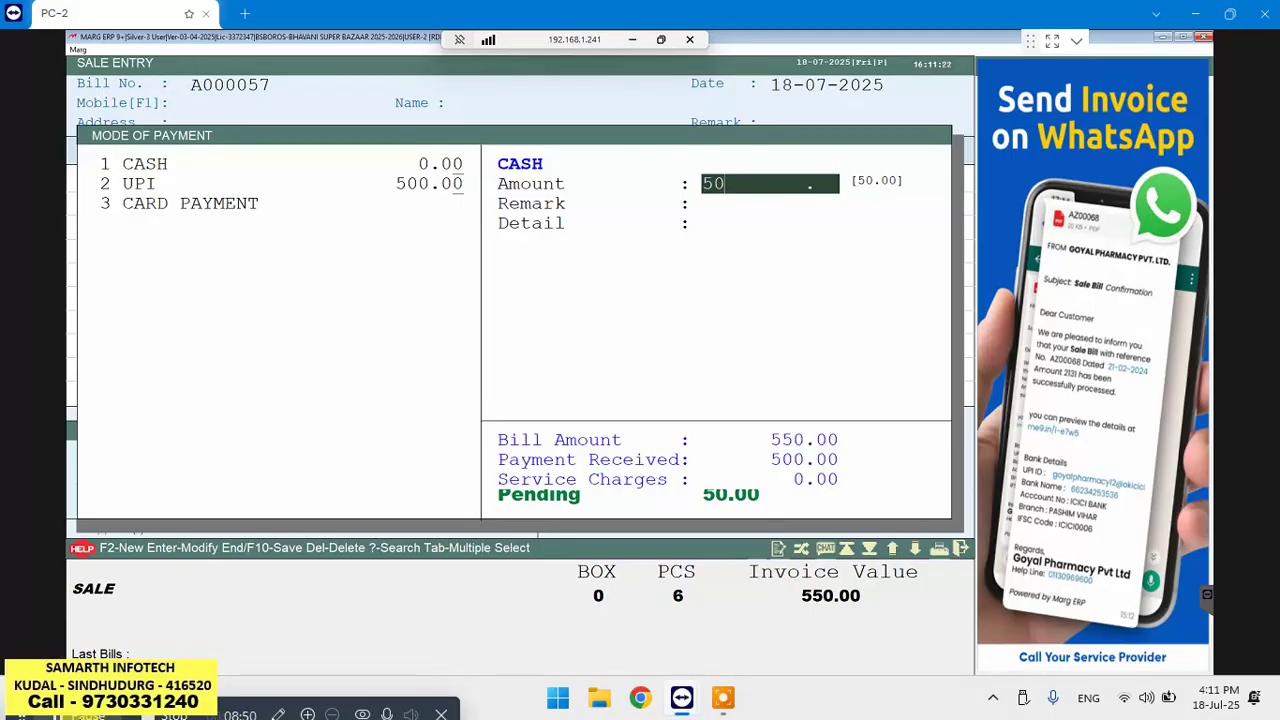
key(Return)
key(Escape)
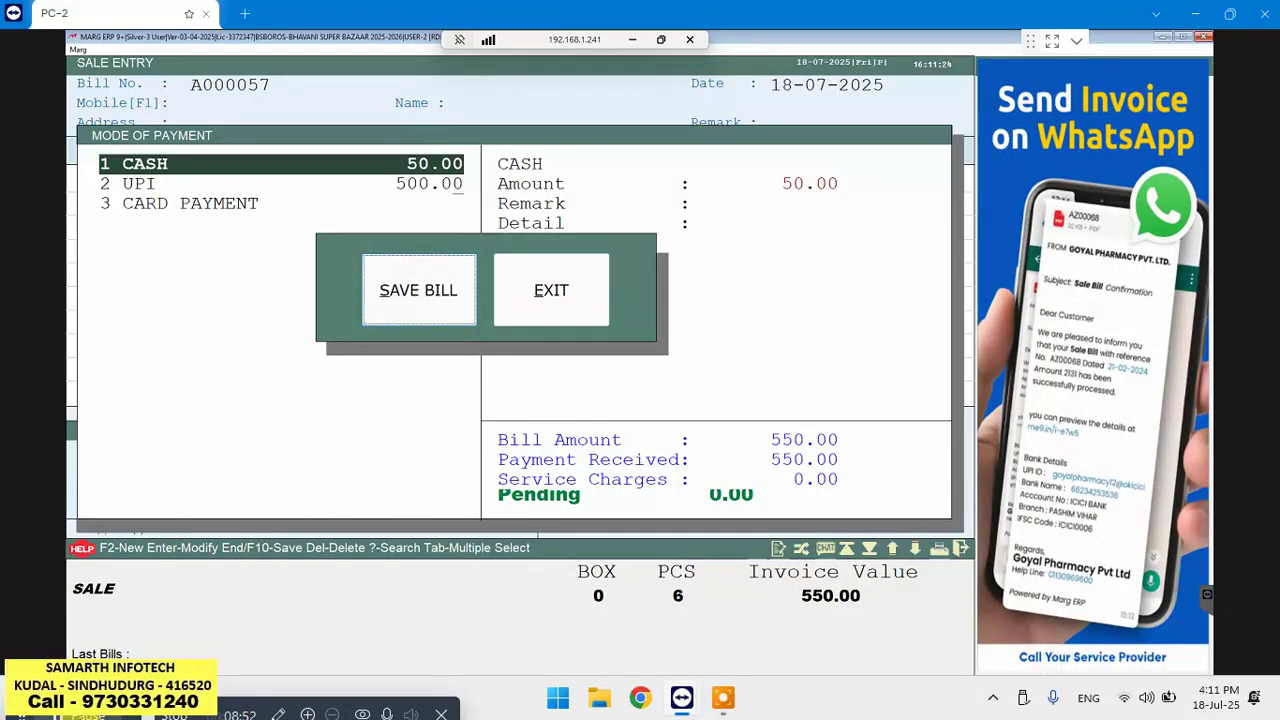
Save bill A000057 at 550.00, print it, and skip sending a message
key(Return)
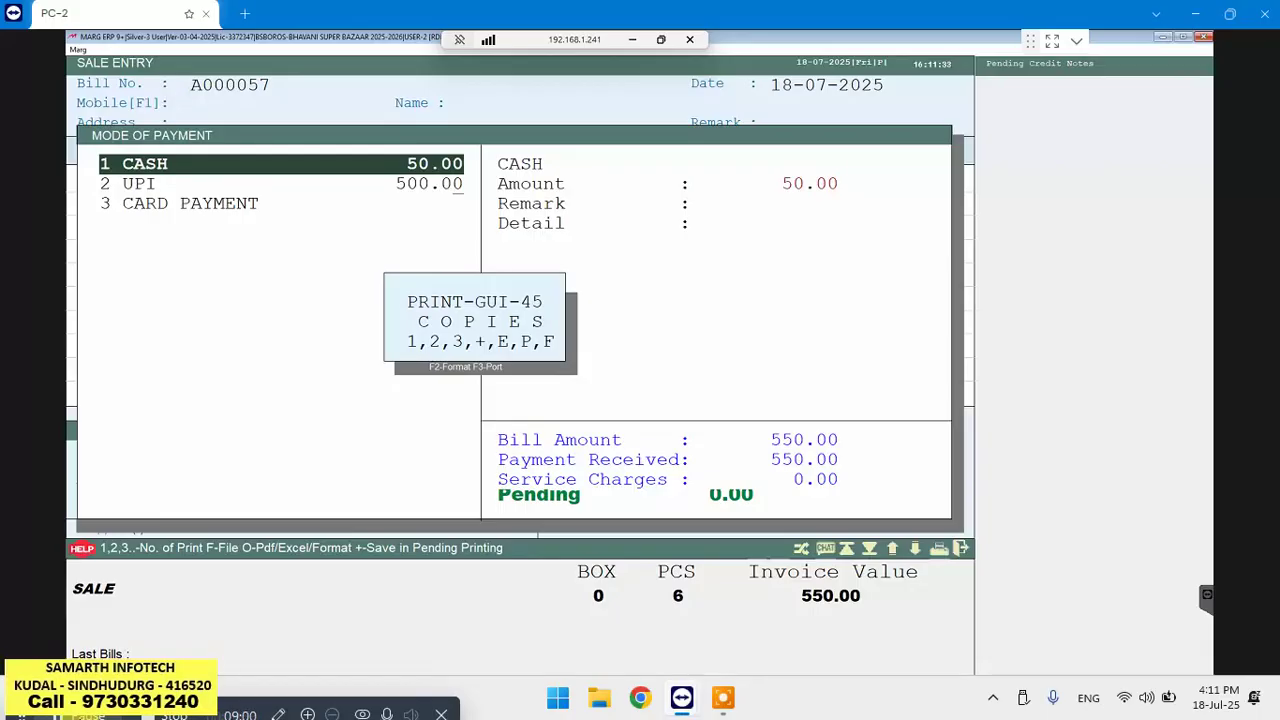
key(1)
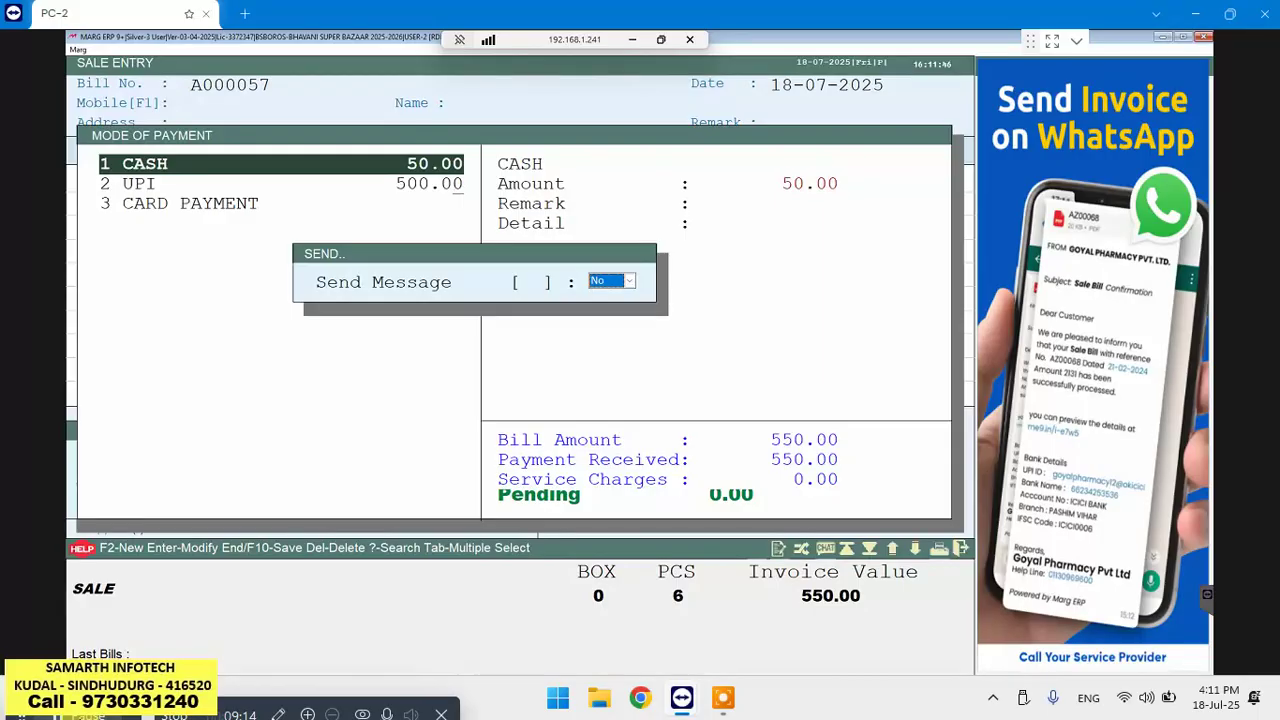
key(Return)
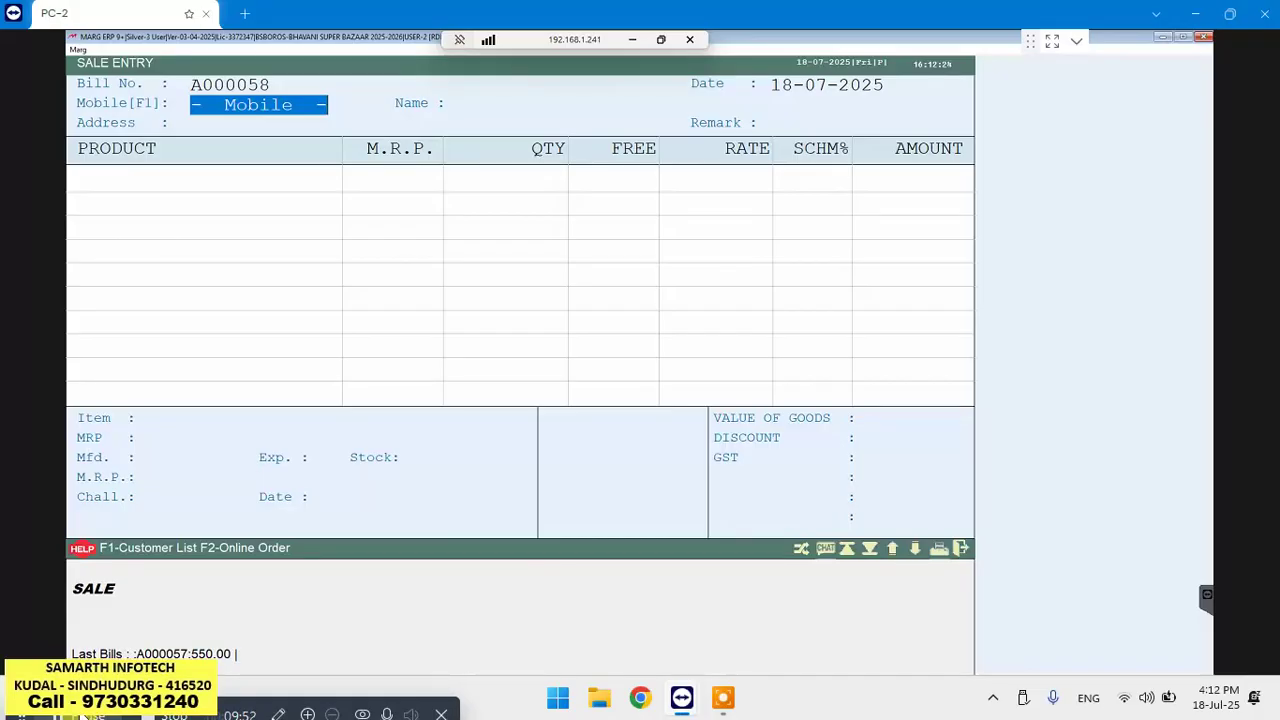
Search existing bills through the Modify dialog to list sale bills dated 18-07-2025
key(Return)
key(Return)
key(Return)
key(Return)
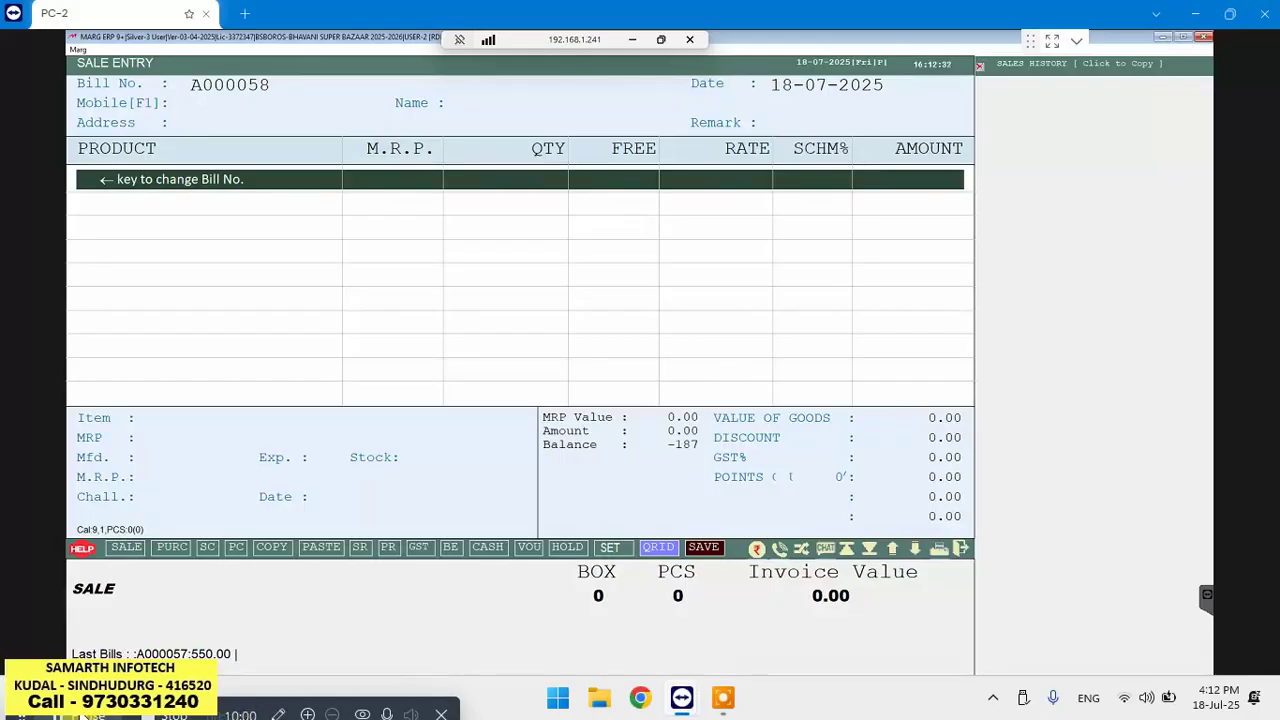
key(Left)
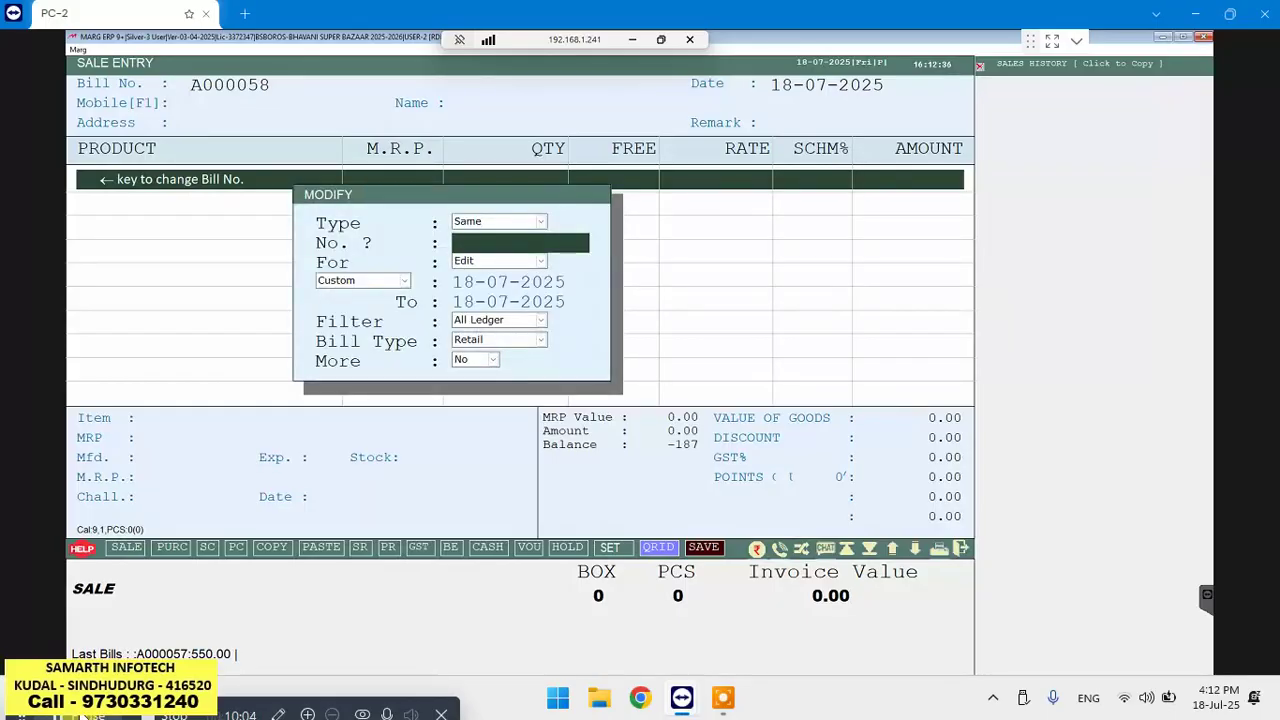
key(Return)
key(Return)
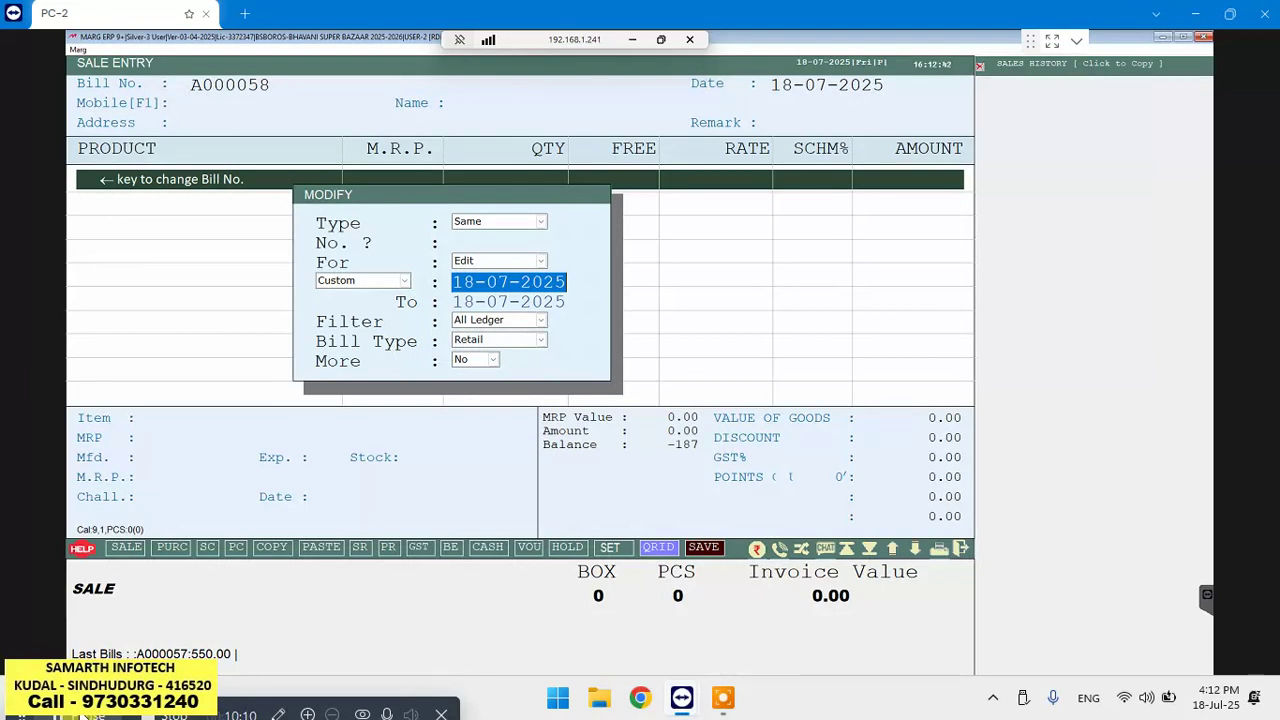
key(Return)
key(Return)
key(Return)
key(Return)
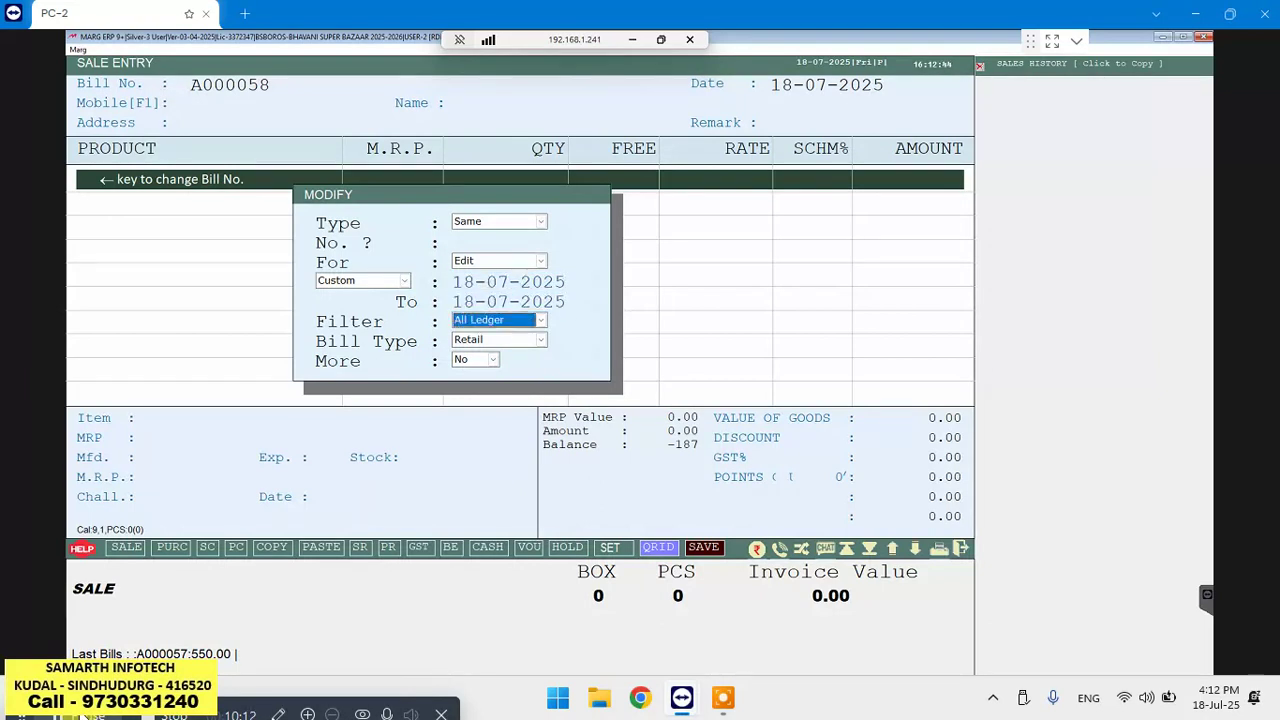
key(Return)
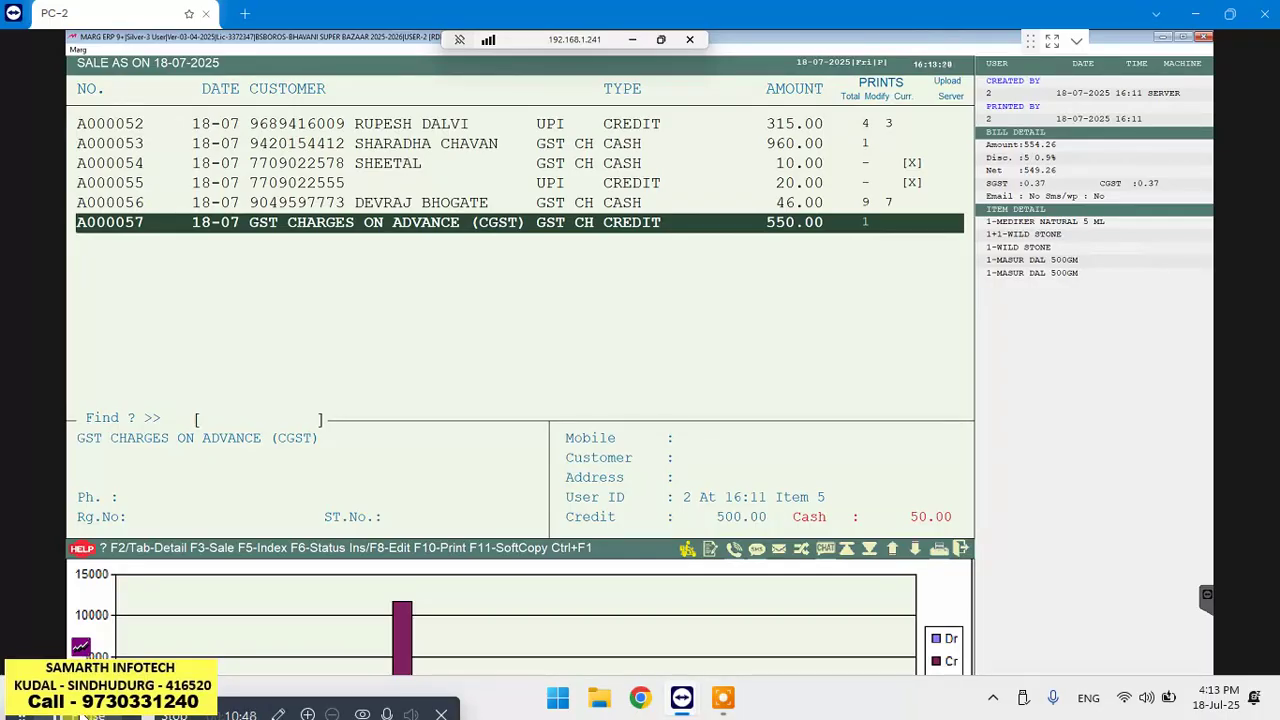
Review bill A000057's saved details, then return to a blank Sale Entry dated 18-07-2025
key(Return)
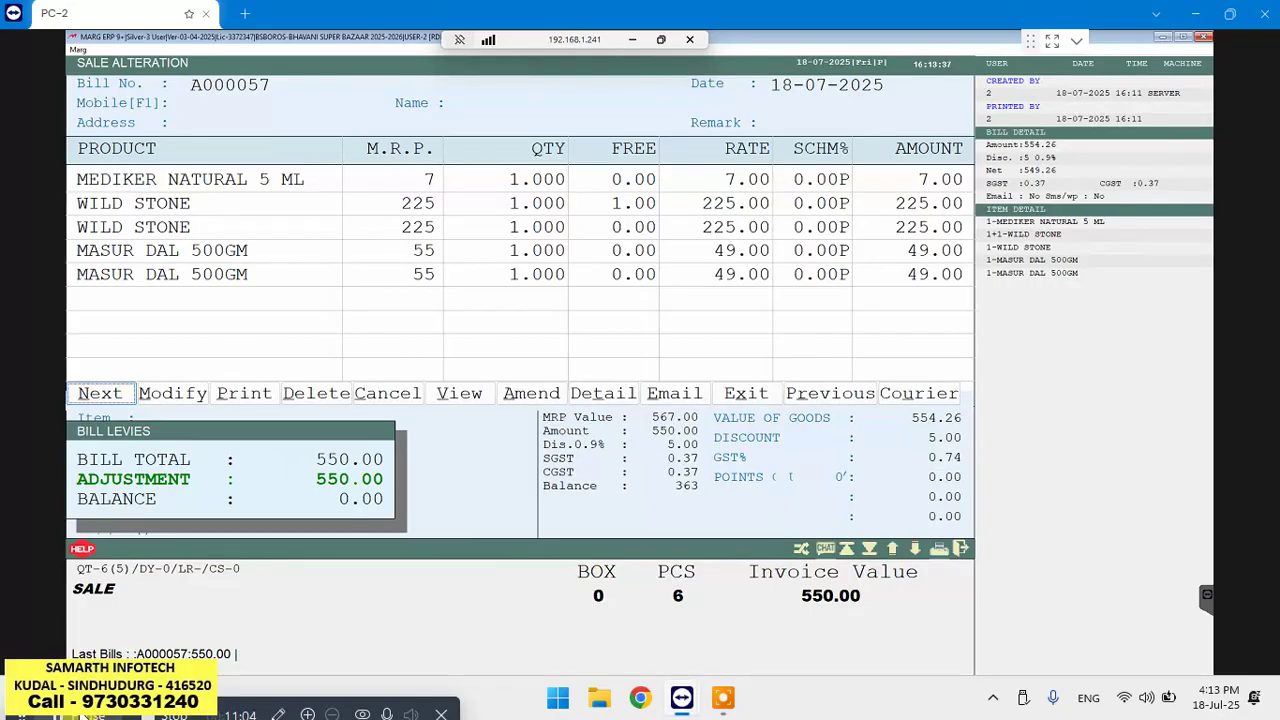
key(Escape)
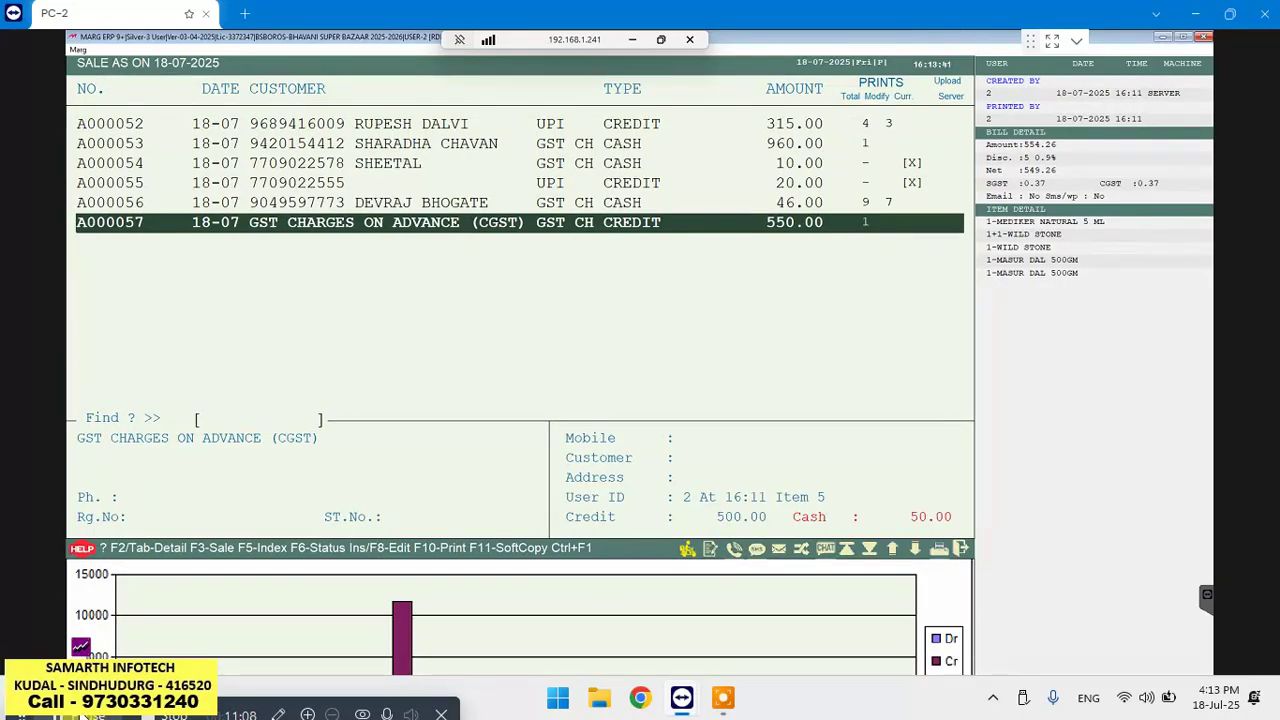
key(F3)
key(Escape)
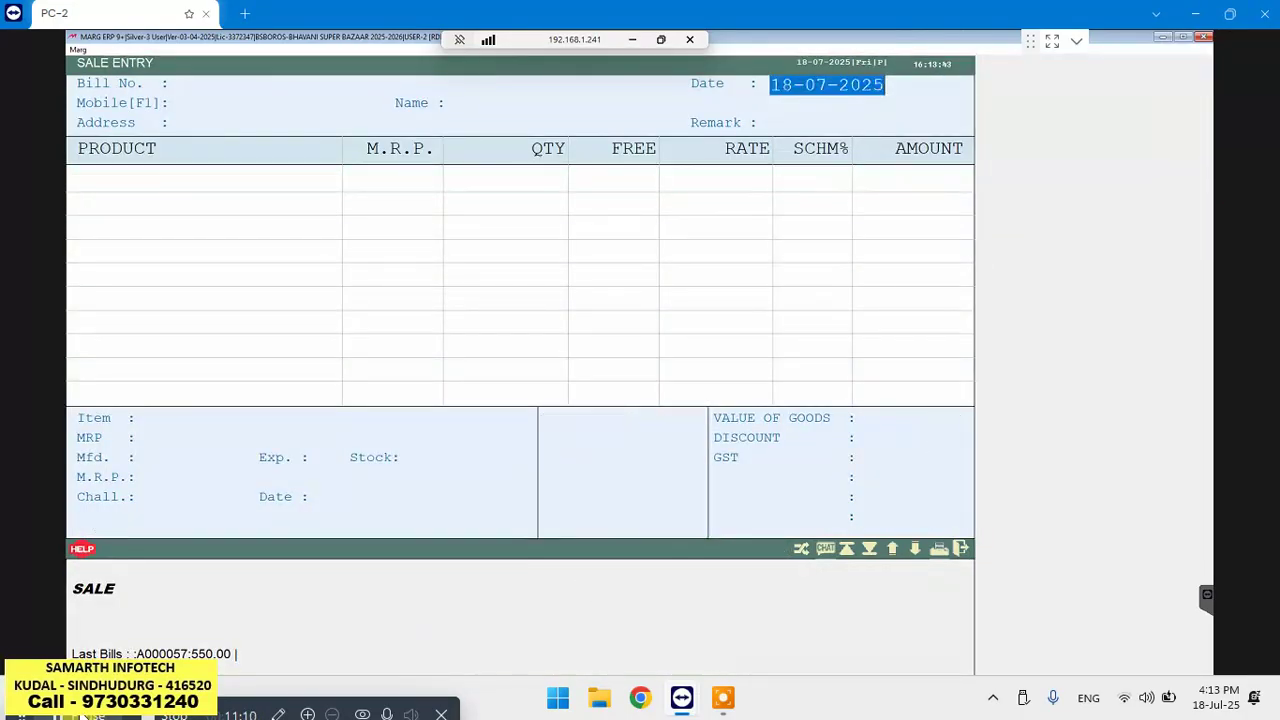
Move through new bill A000058's date and header, dismissing the bill search, into the product grid
key(Escape)
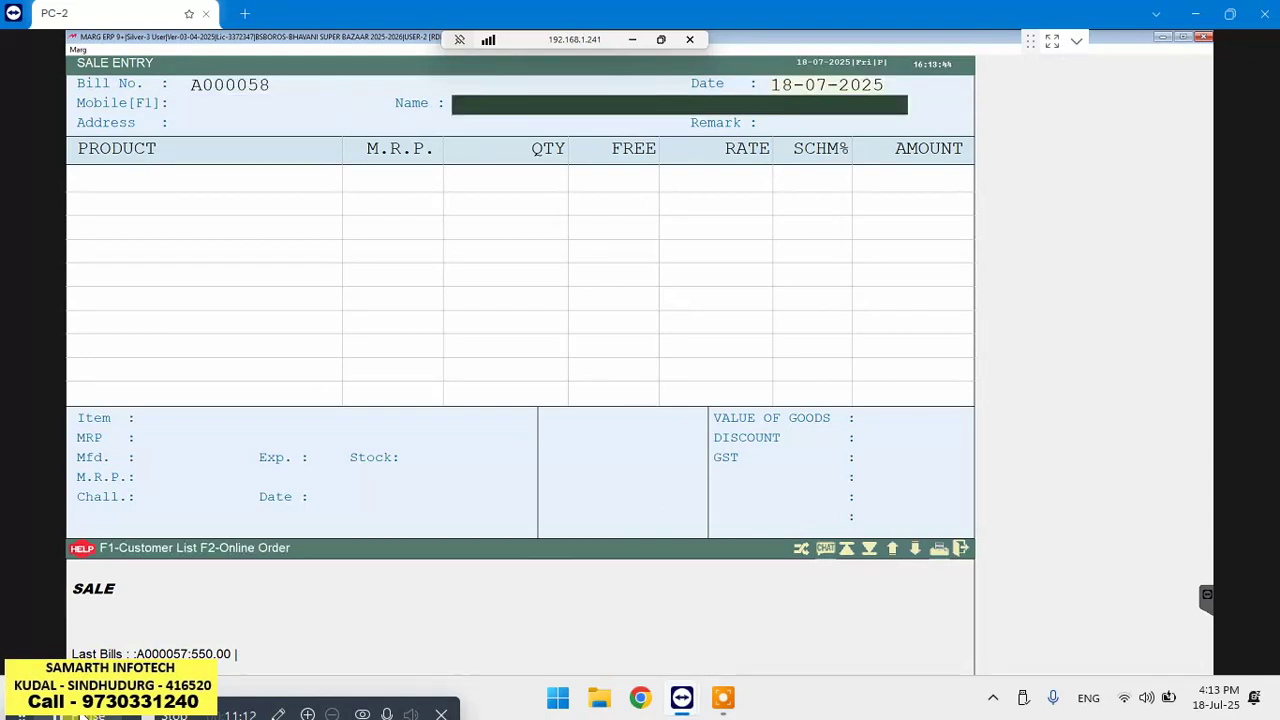
key(Return)
key(Return)
key(Return)
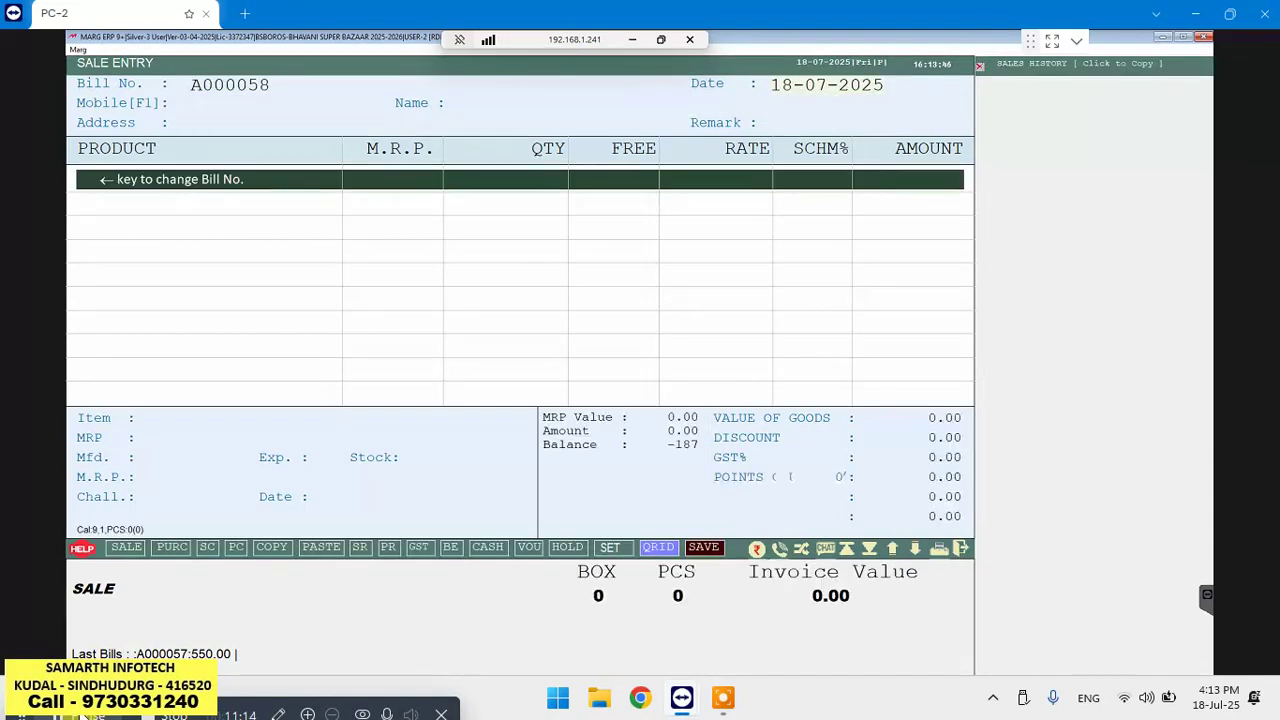
key(Left)
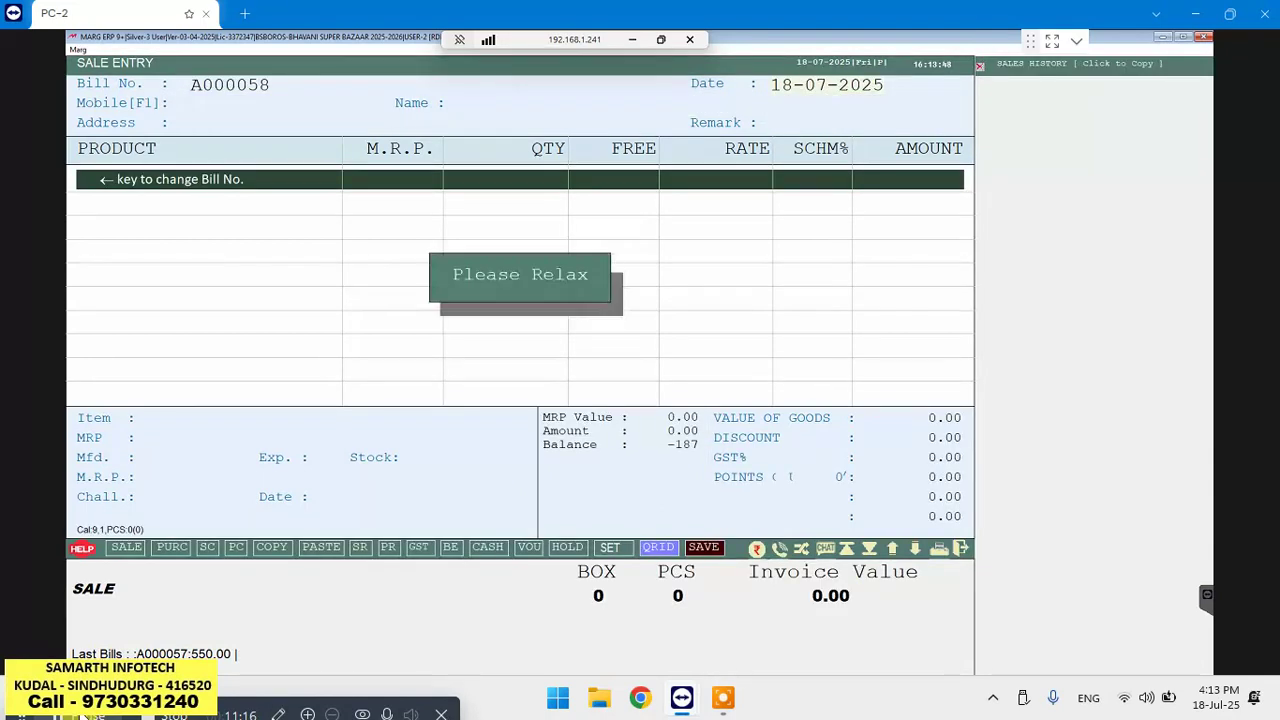
key(Escape)
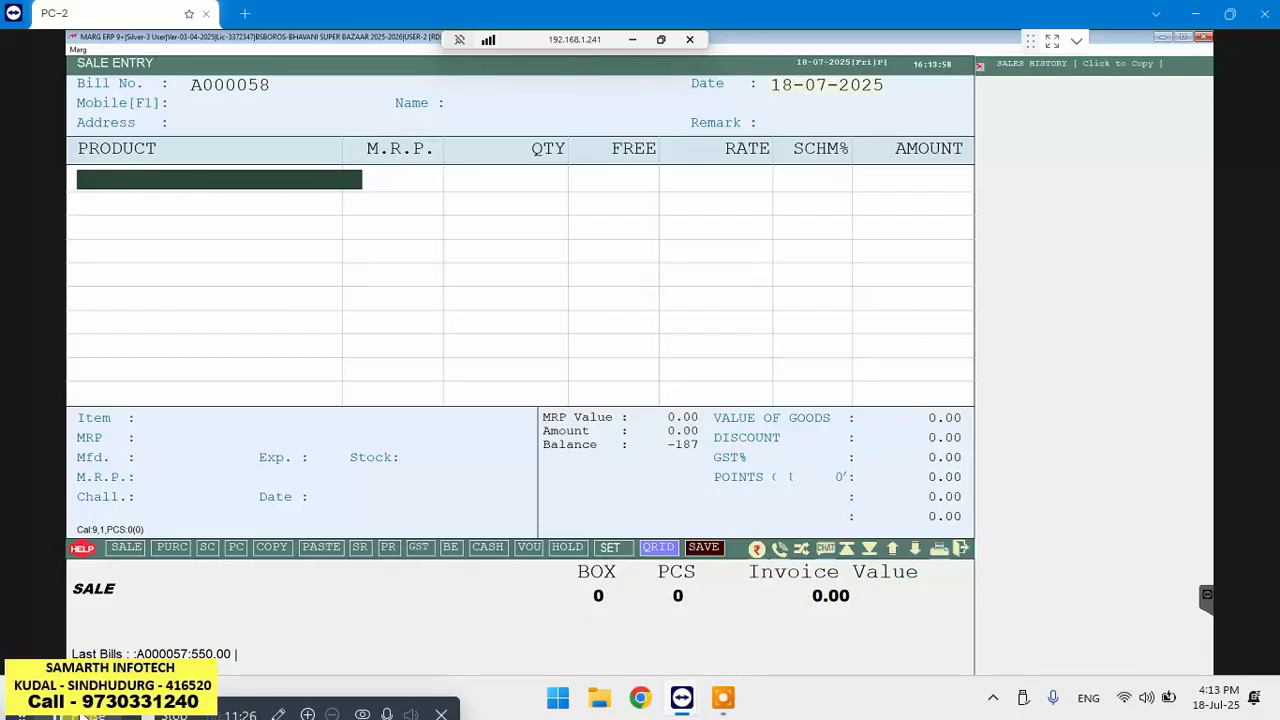
key(Escape)
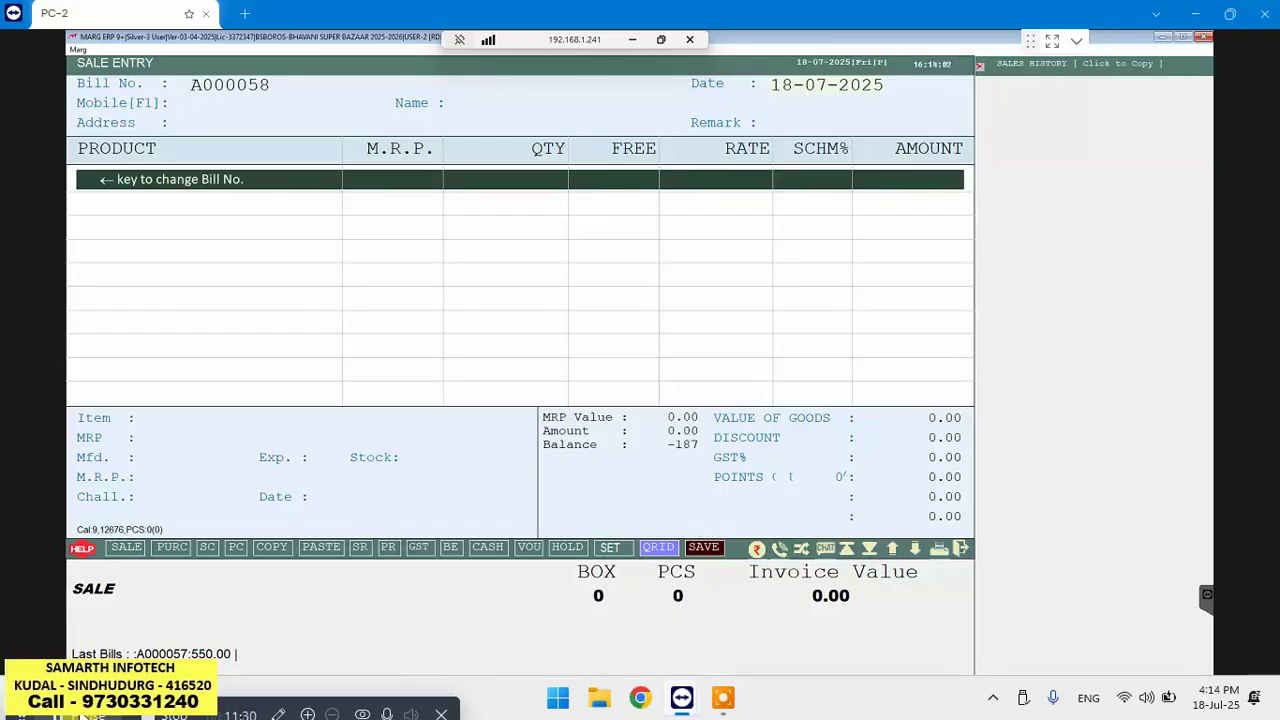
key(Return)
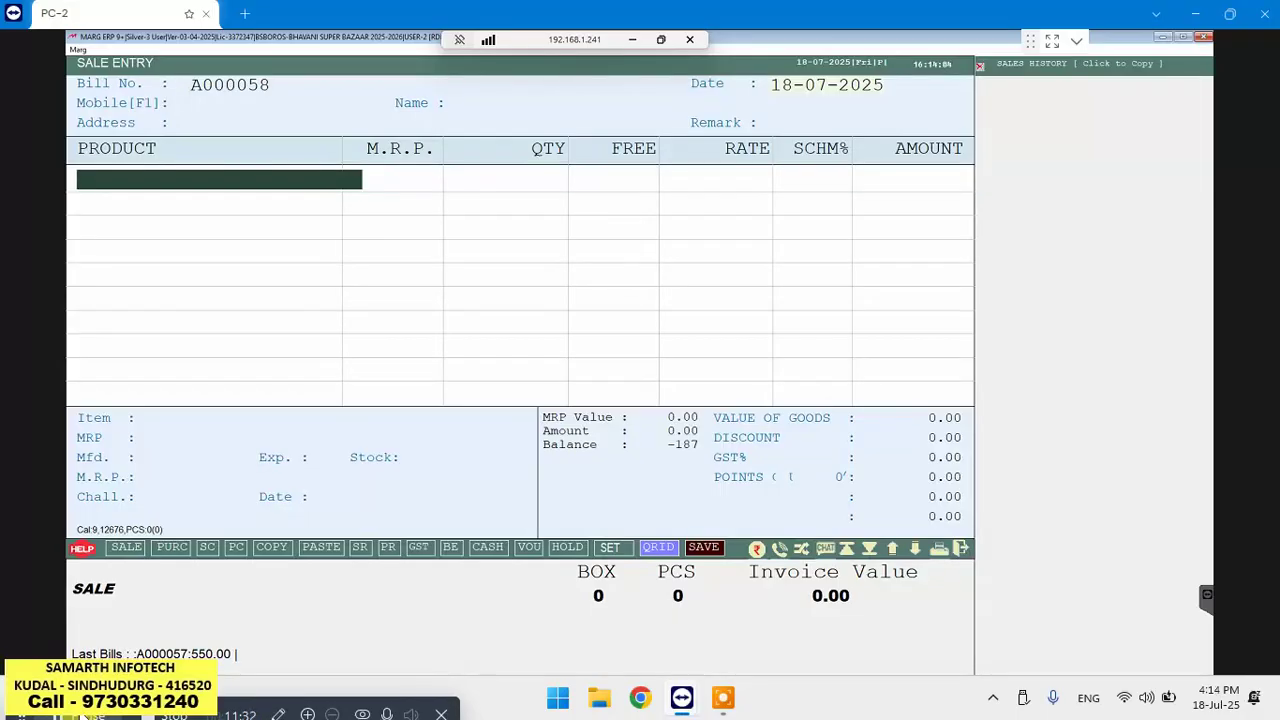
key(Return)
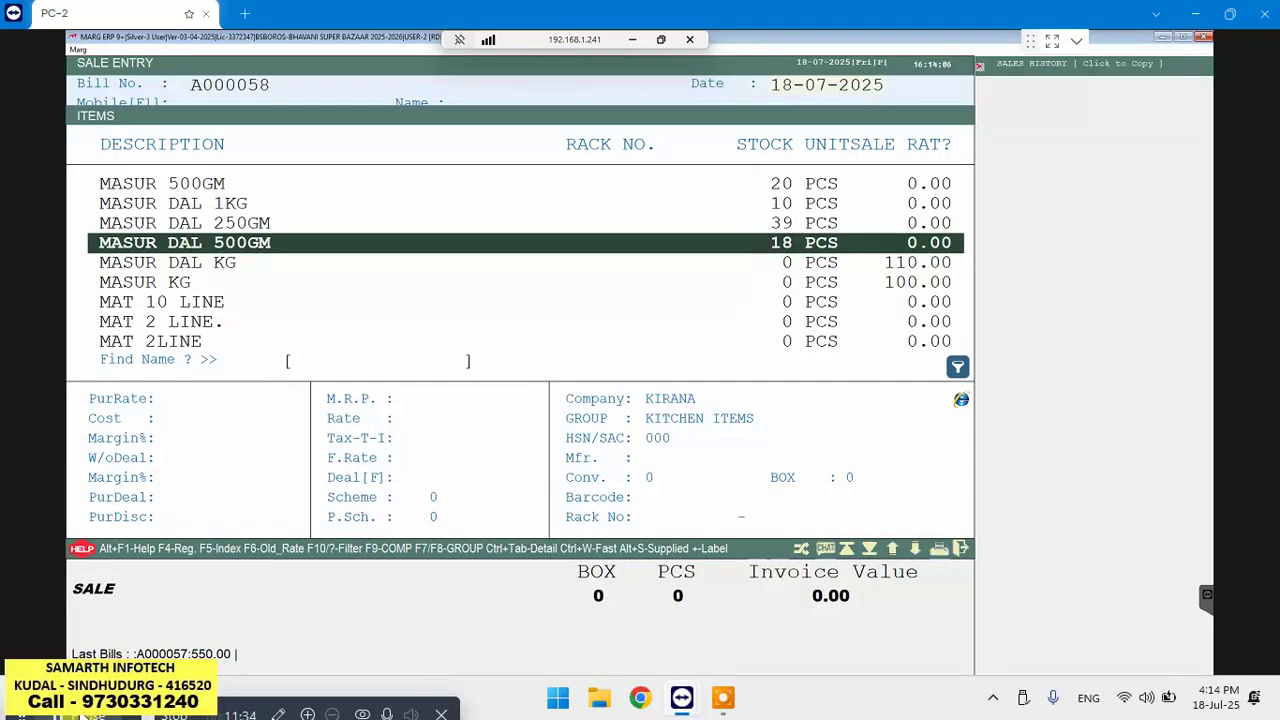
key(Escape)
key(Left)
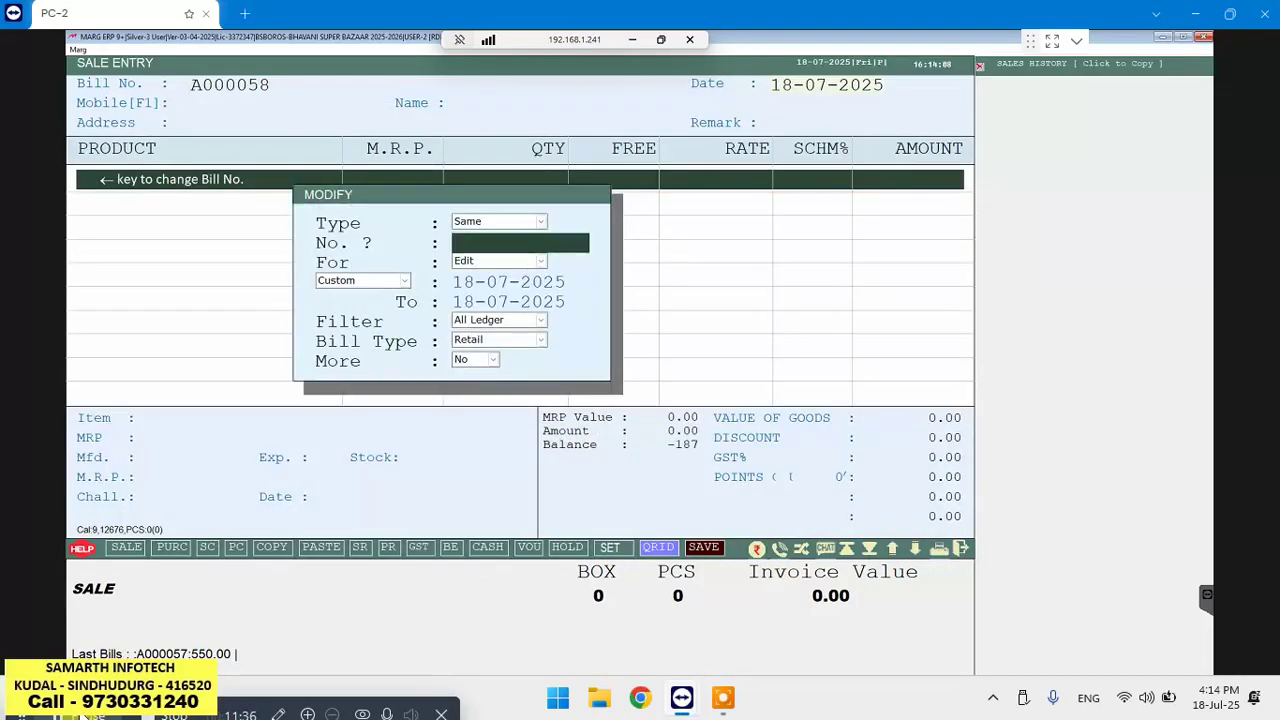
key(Return)
key(Return)
key(Return)
key(Return)
key(Return)
key(Return)
key(Return)
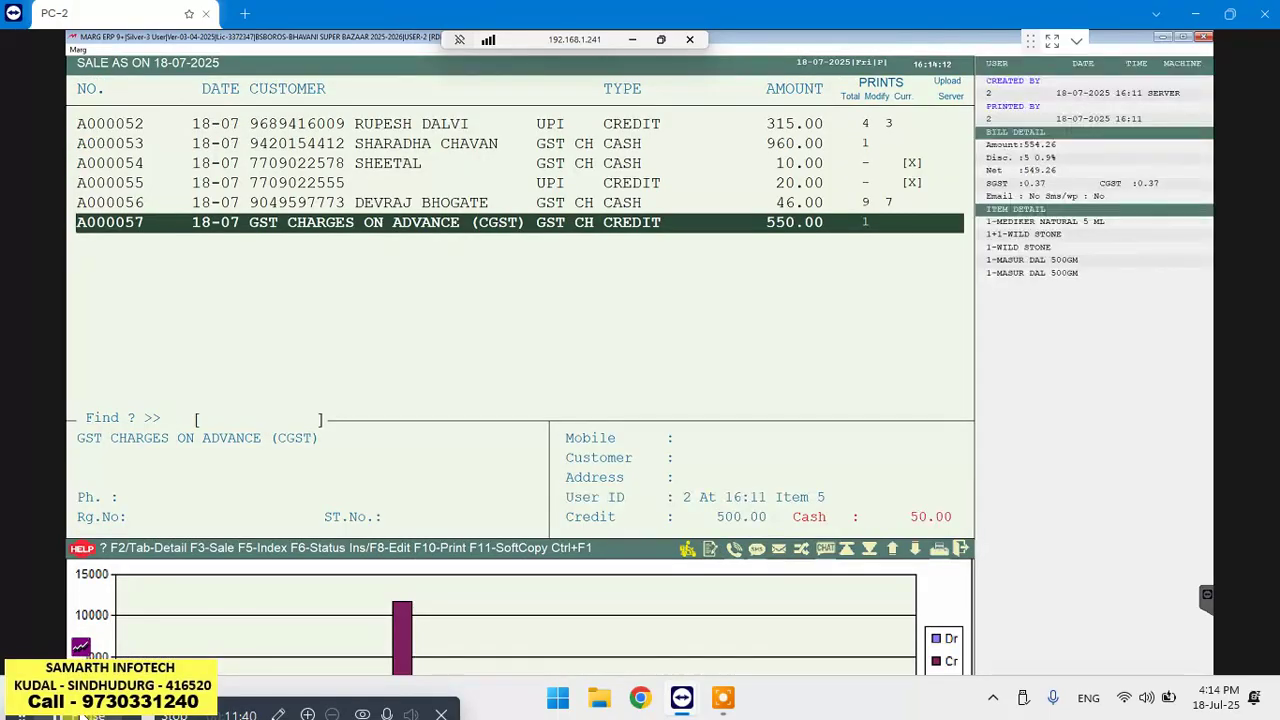
key(Return)
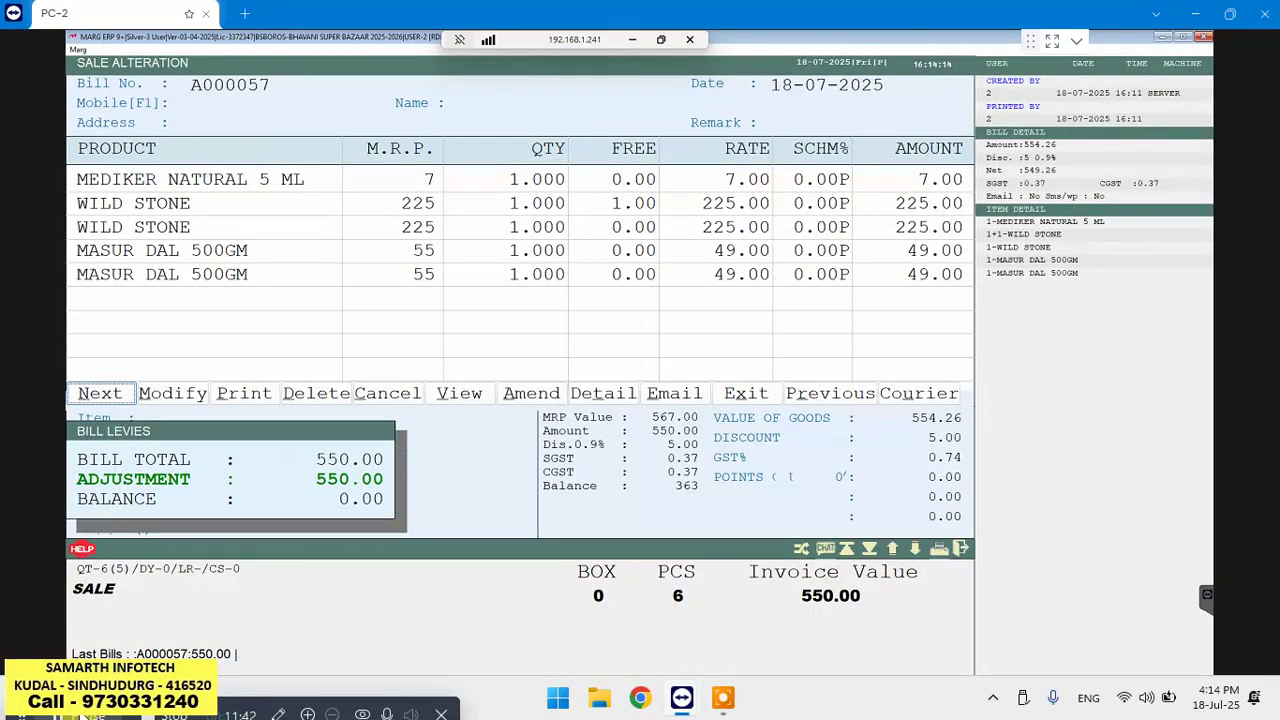
key(Right)
key(Right)
key(Right)
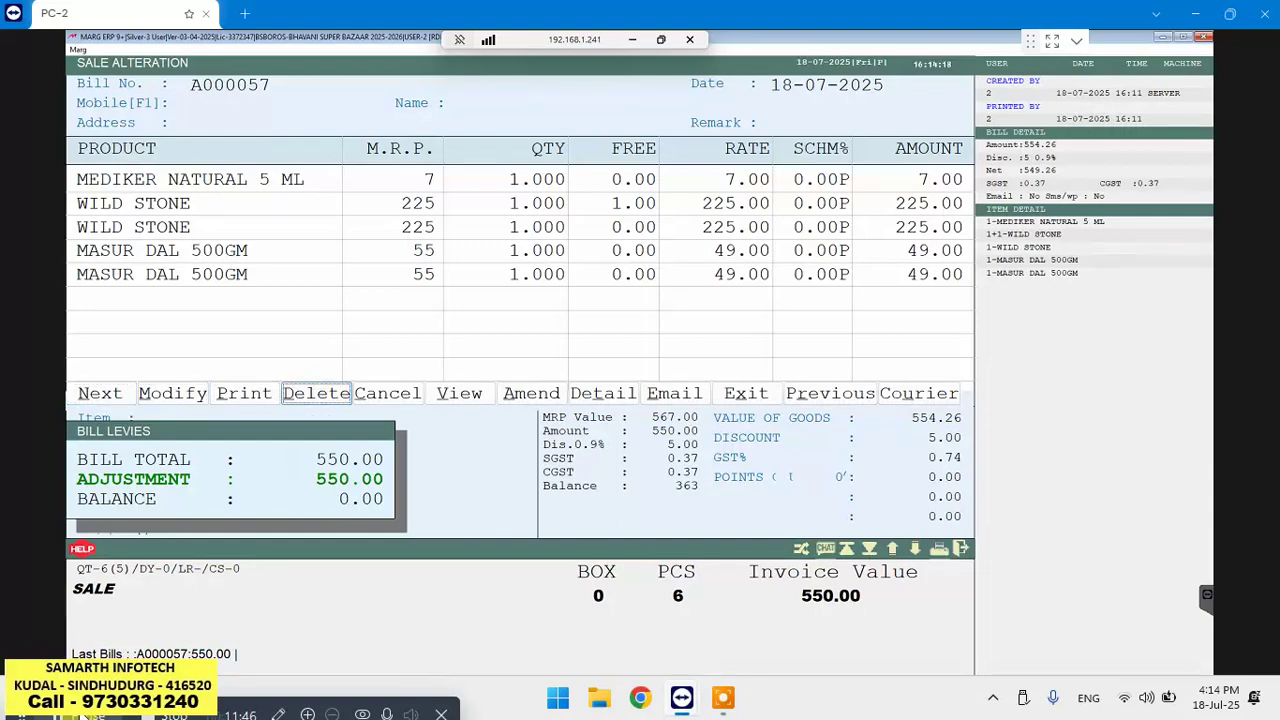
key(Escape)
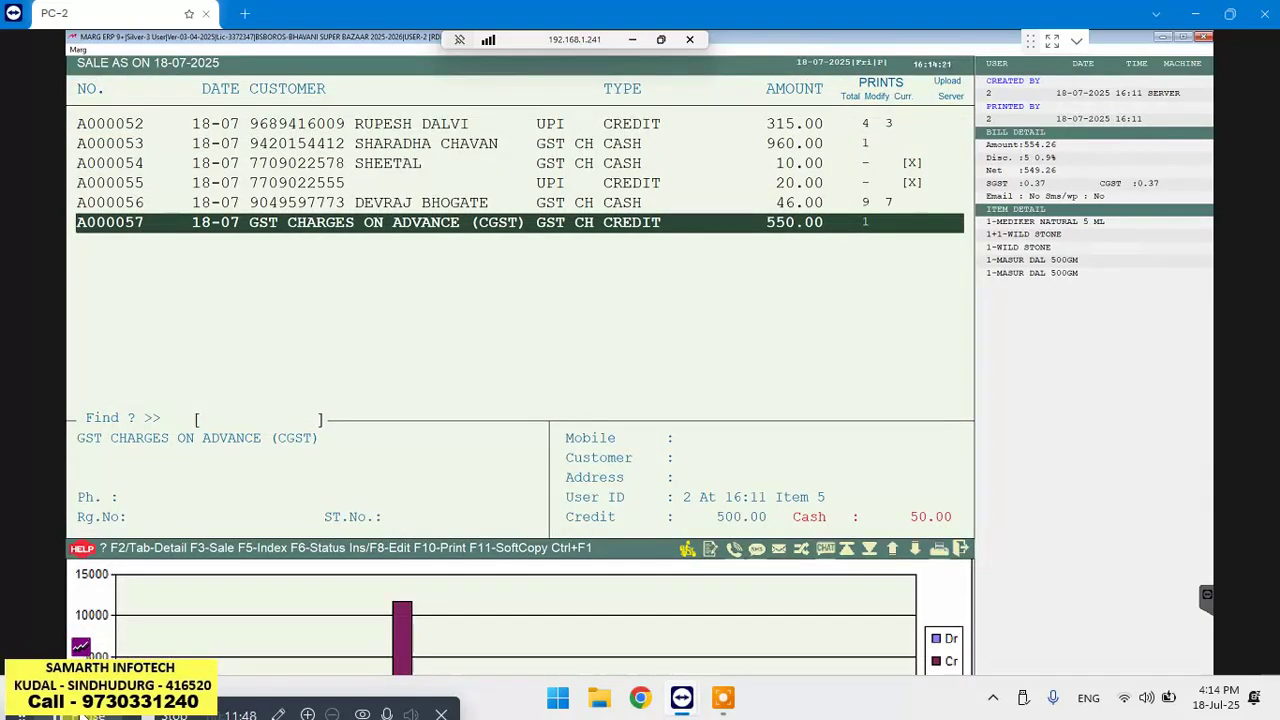
key(F3)
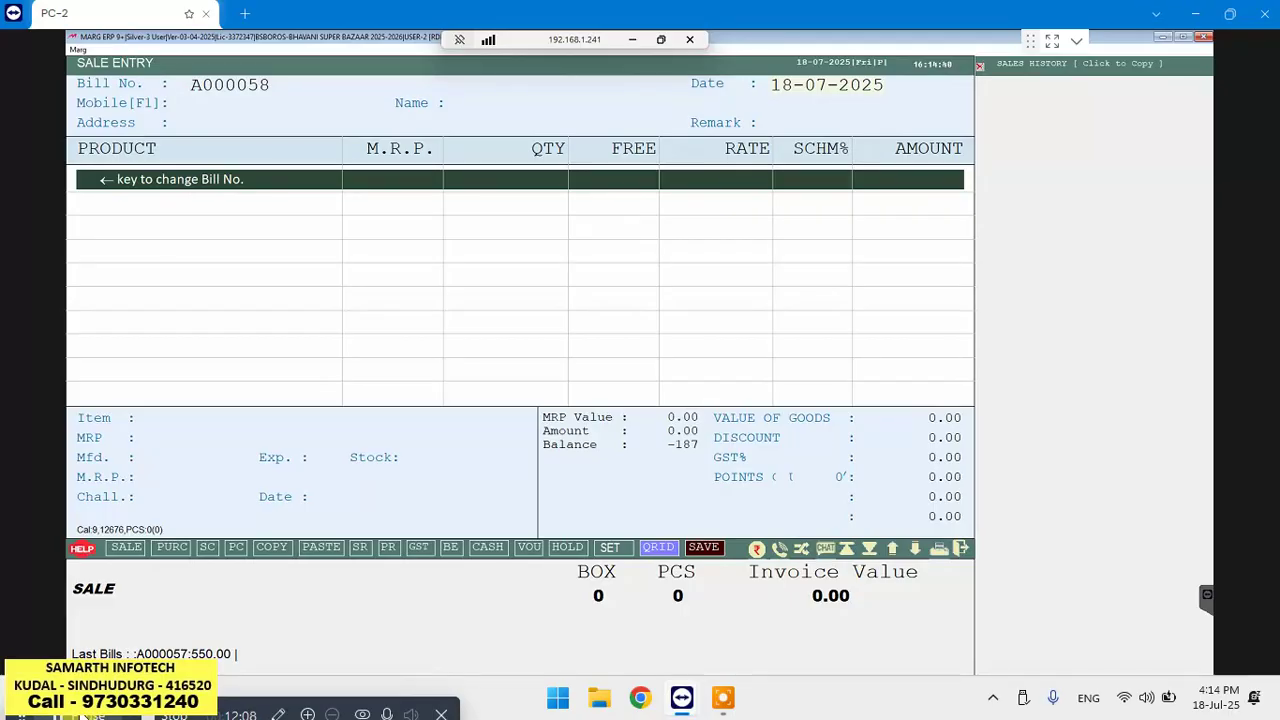
Bring up the Modify bill search set to Edit Retail bills dated 18-07-2025
key(Left)
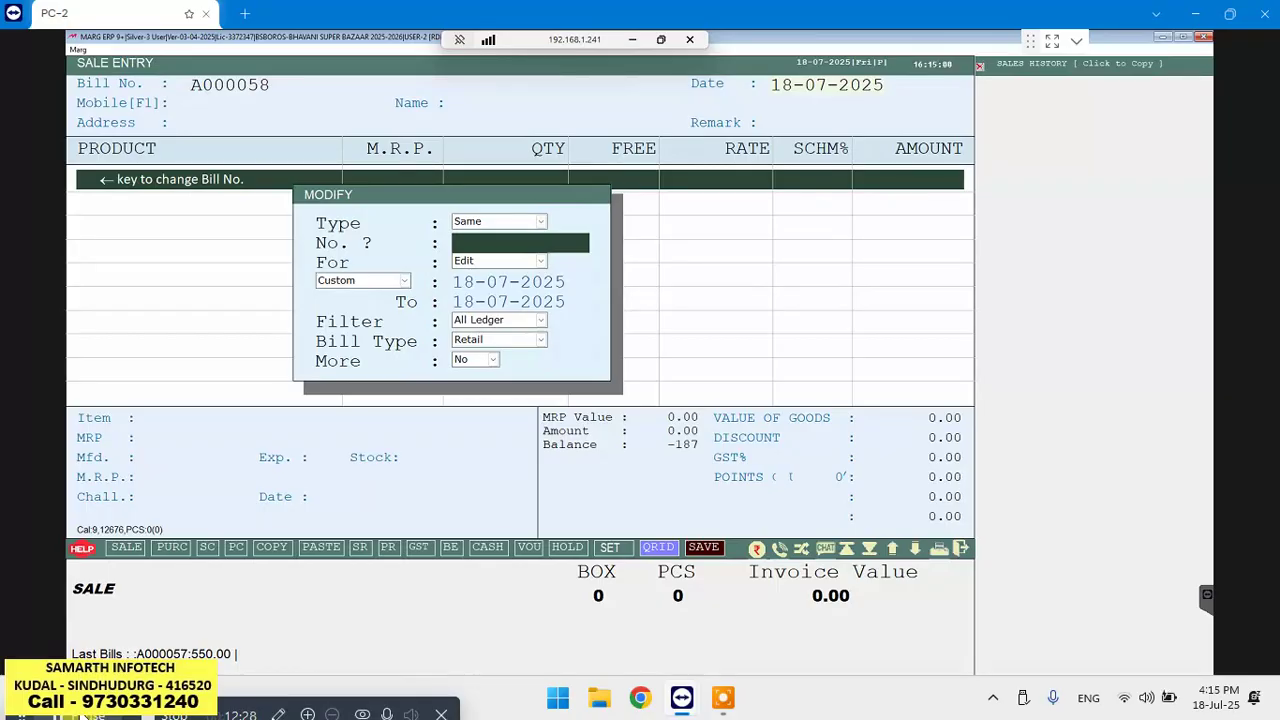
key(Return)
key(Return)
key(Return)
key(Return)
key(Return)
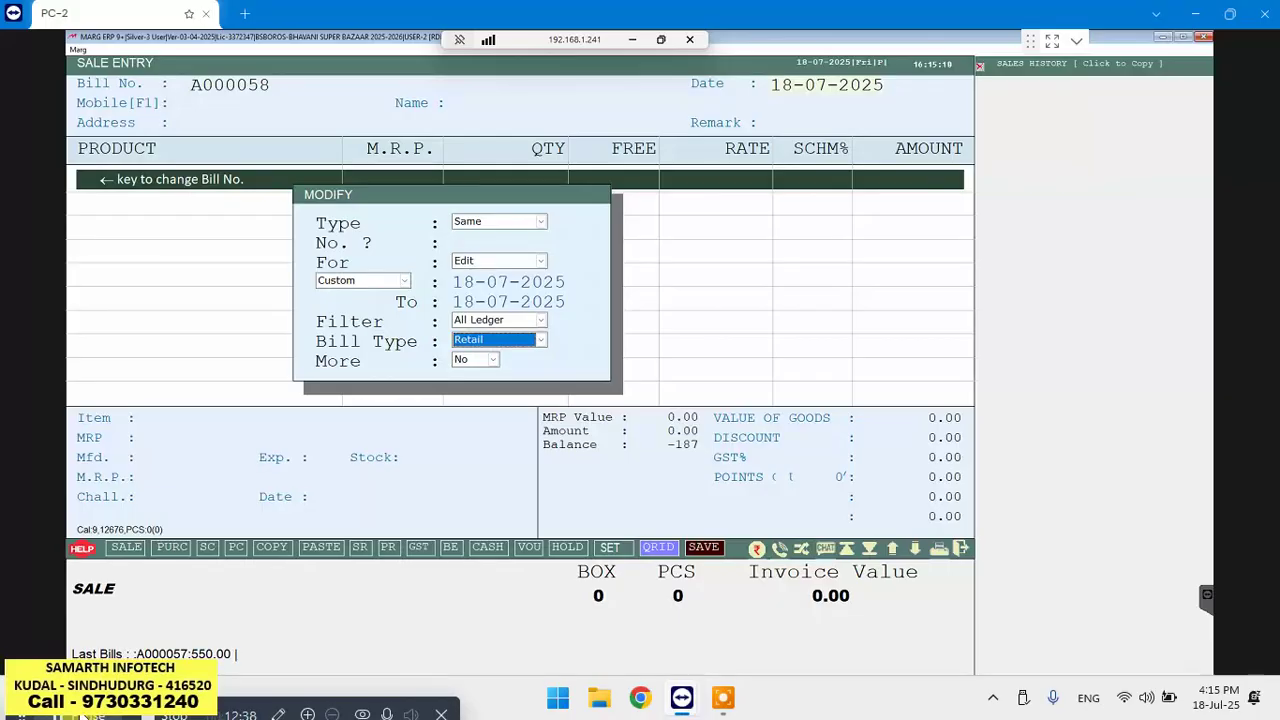
key(Return)
key(Return)
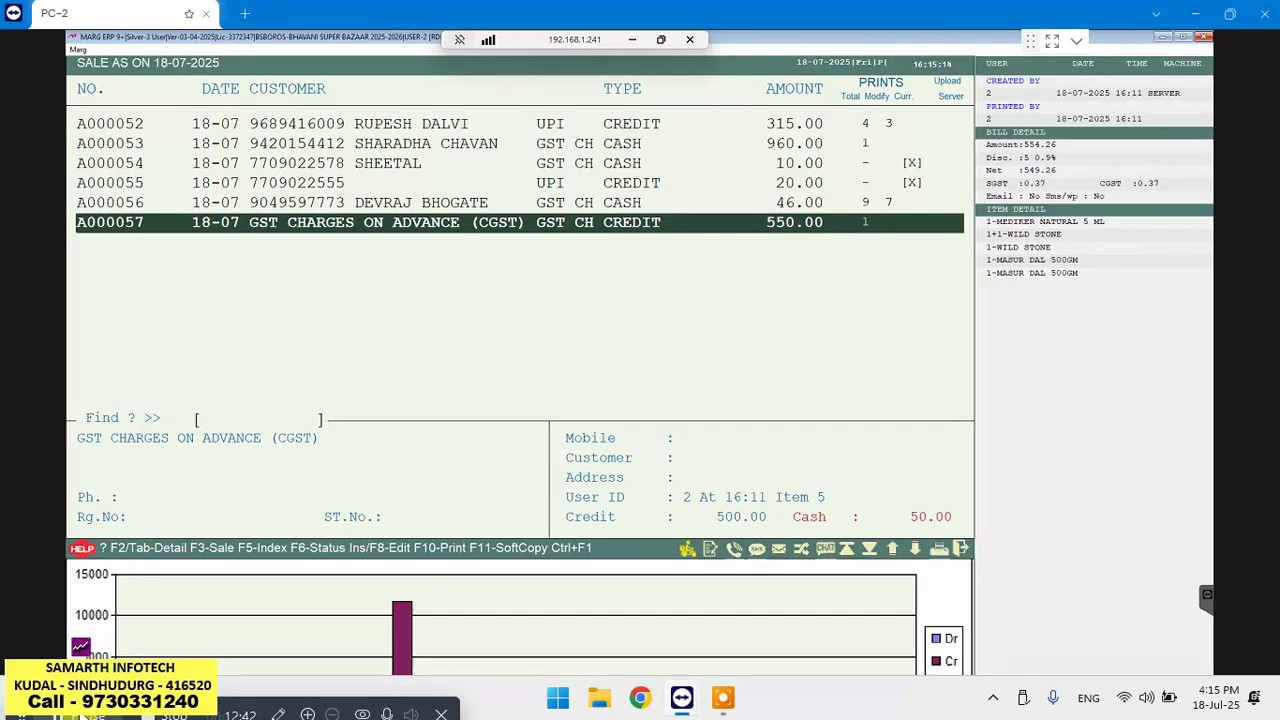
Pick bill A000057 (550.00; MEDIKER, WILD STONE, MASUR DAL) from the list for alteration
key(Return)
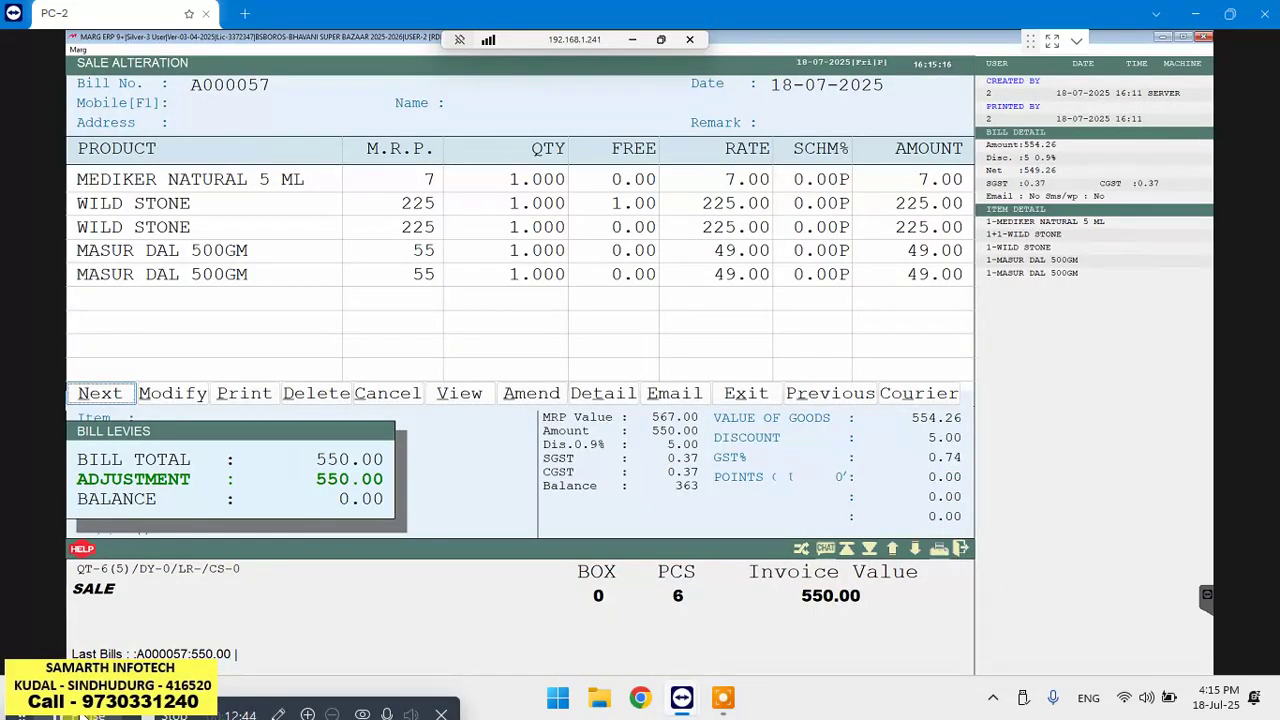
key(Right)
key(Return)
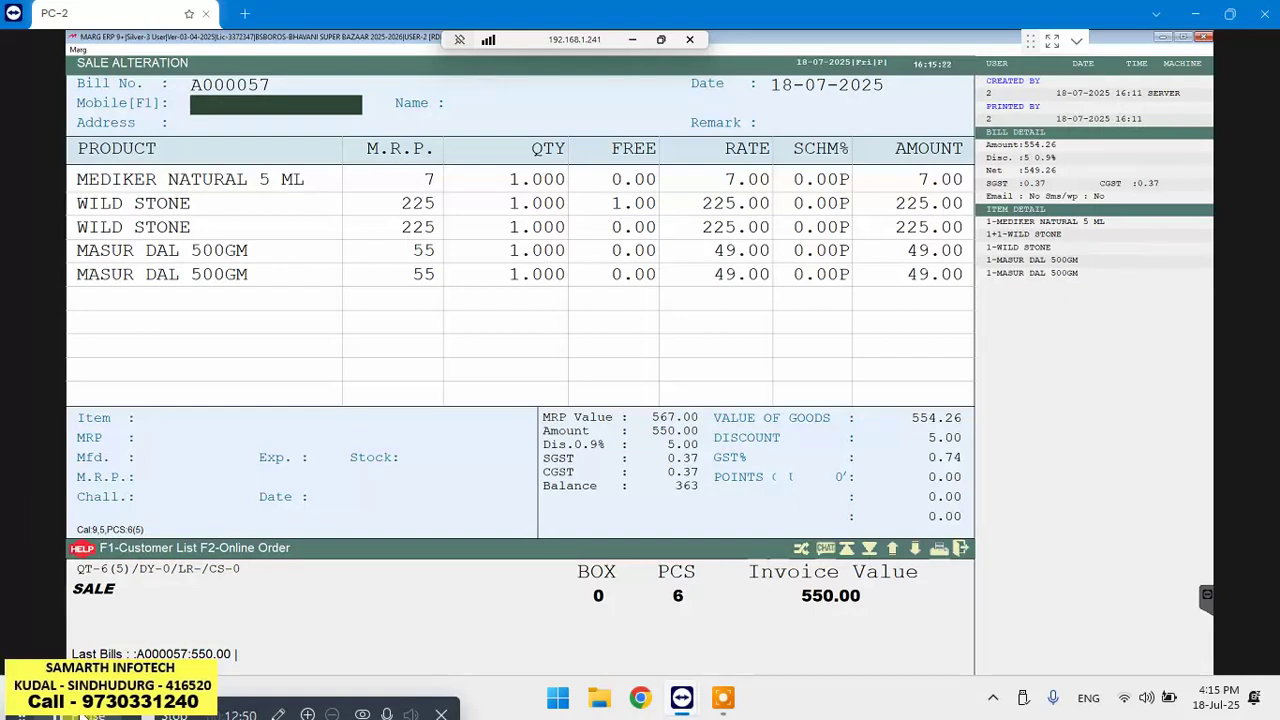
key(Return)
key(Return)
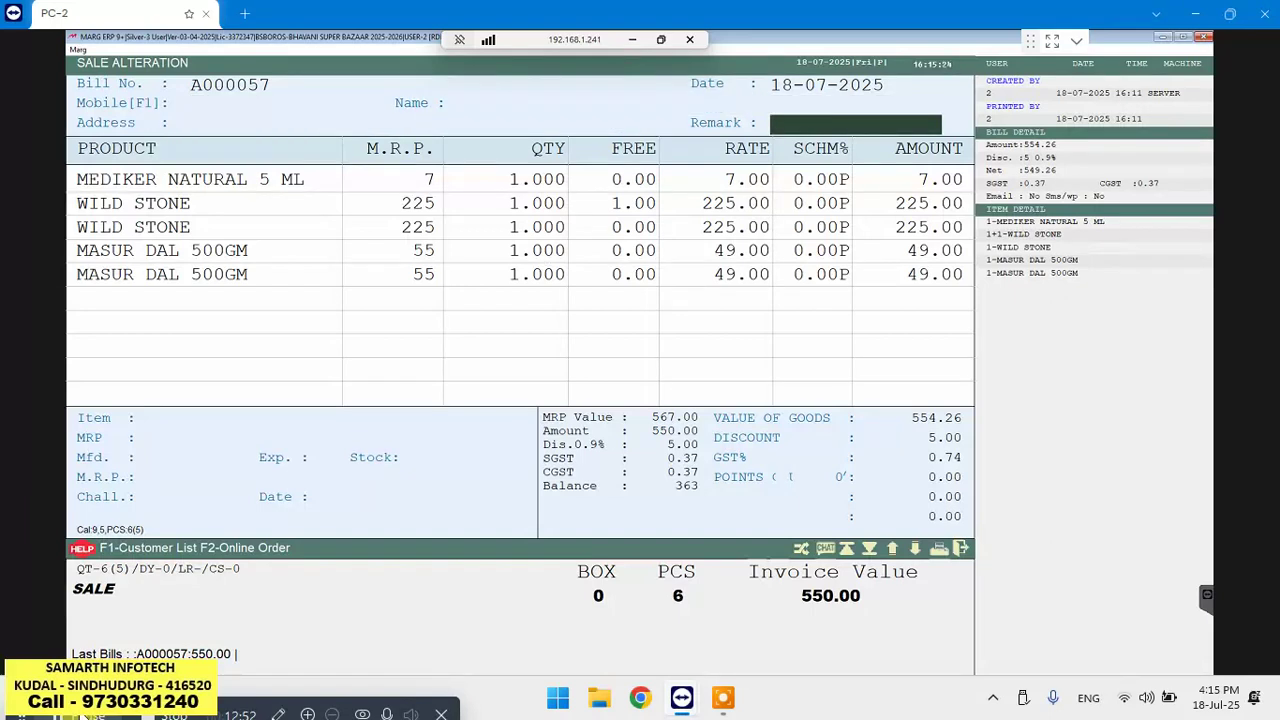
key(Return)
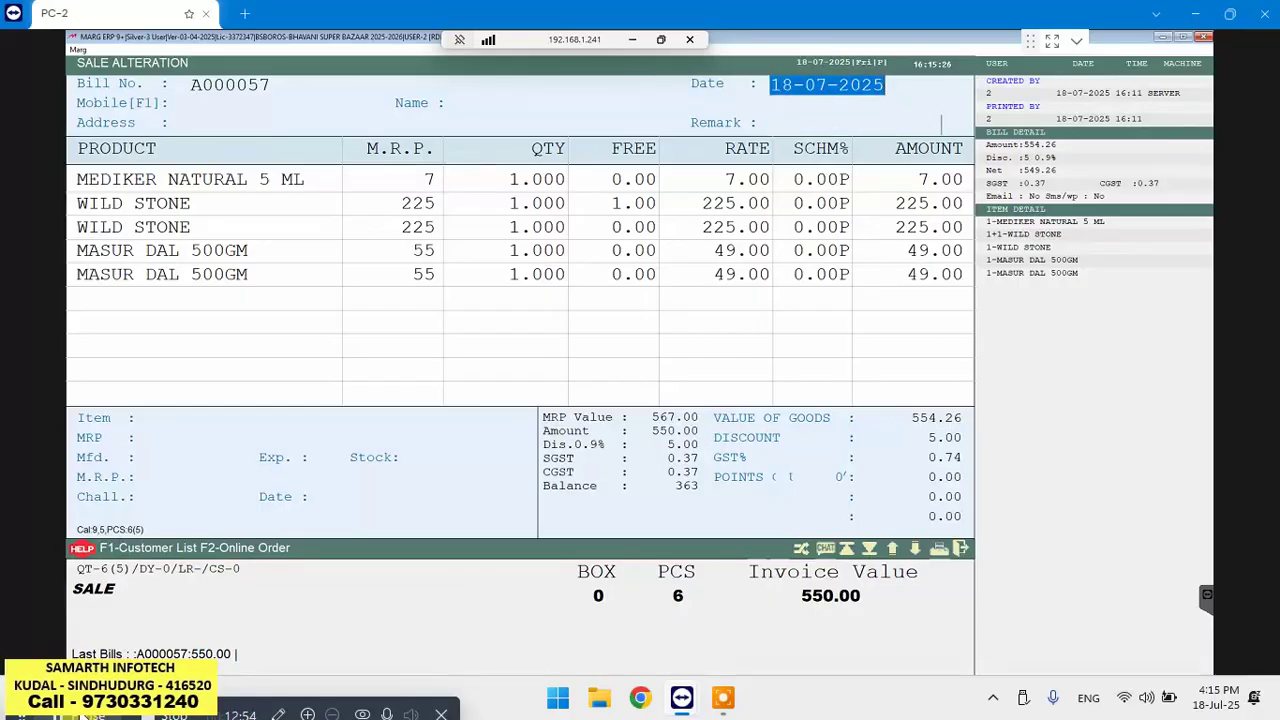
key(Escape)
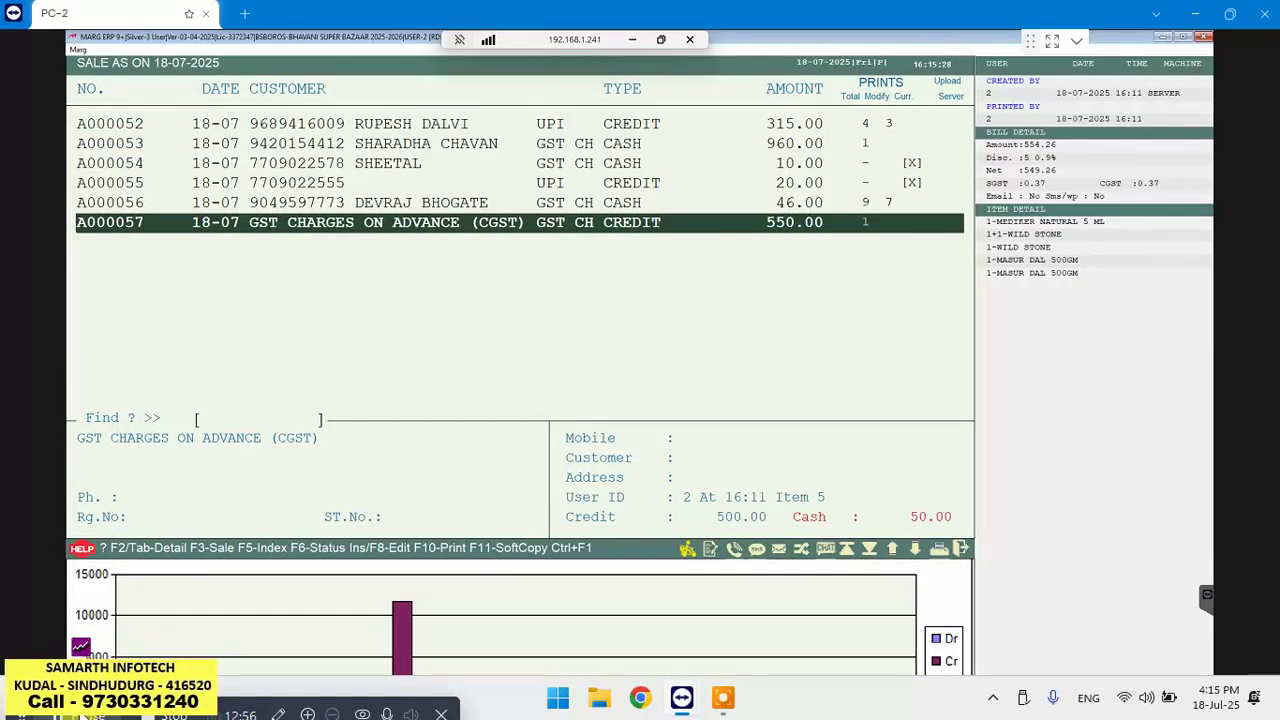
key(Return)
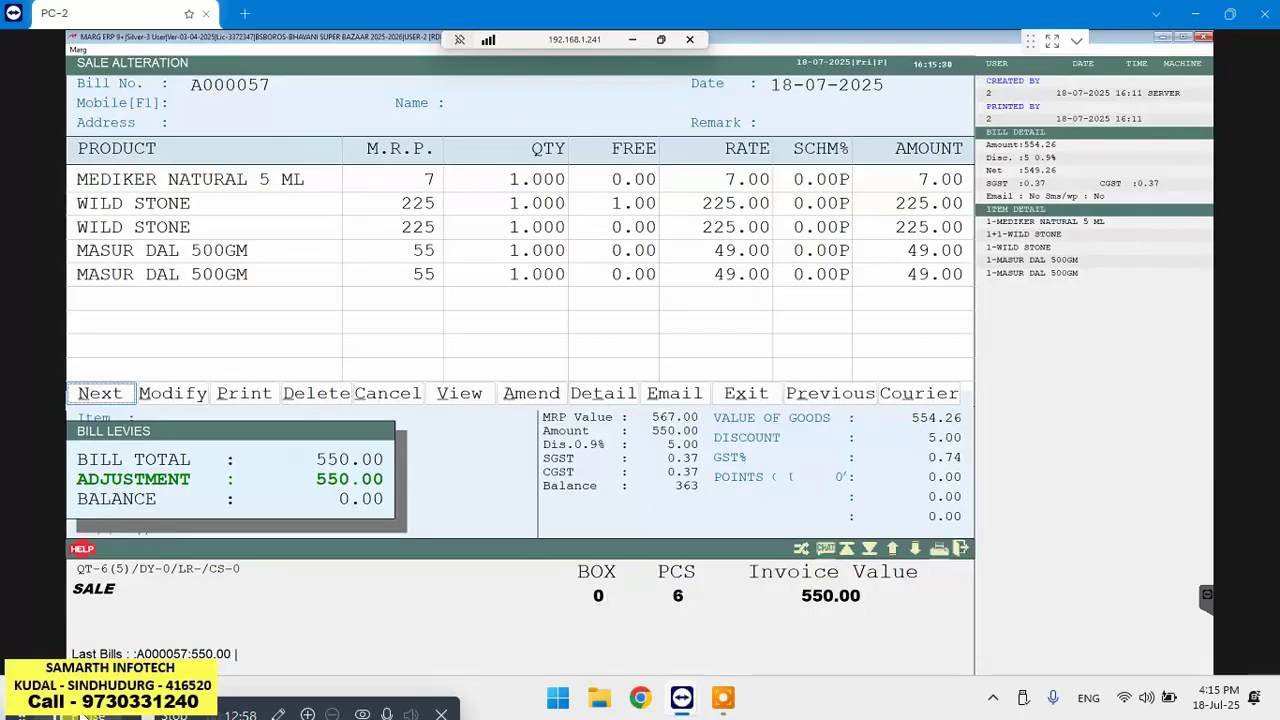
key(Right)
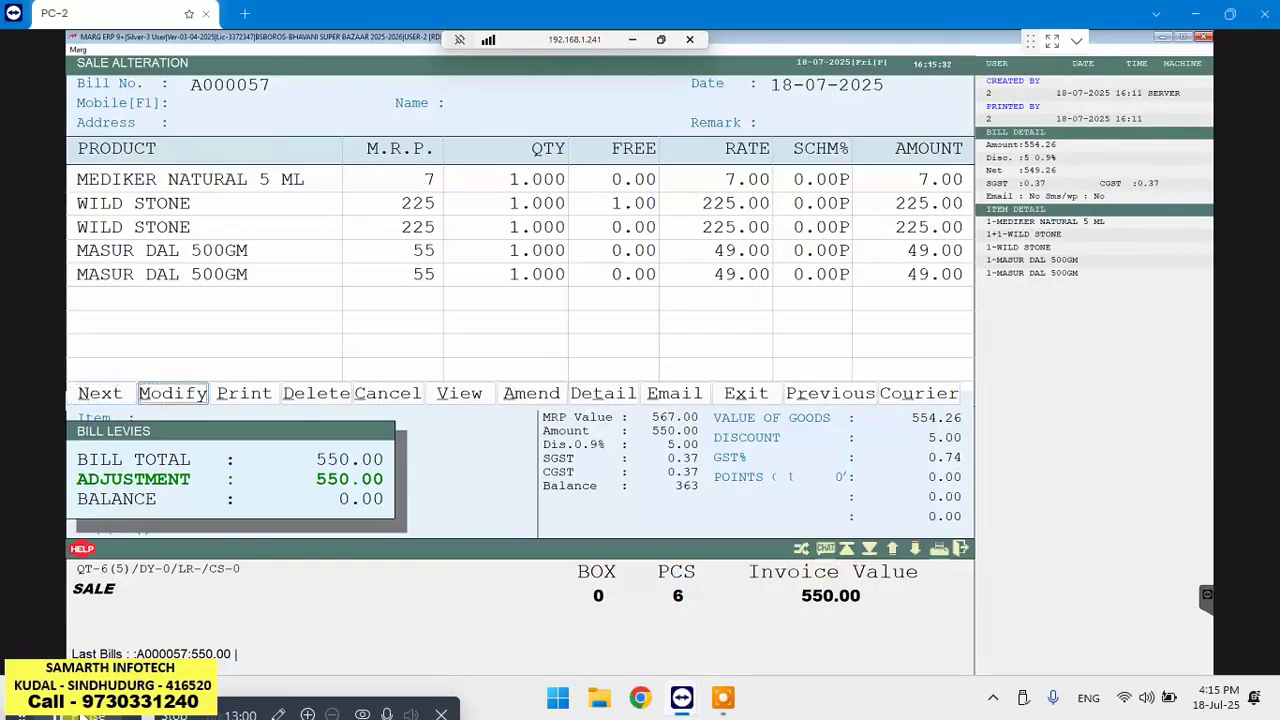
key(Right)
key(Right)
key(Right)
key(Right)
key(Right)
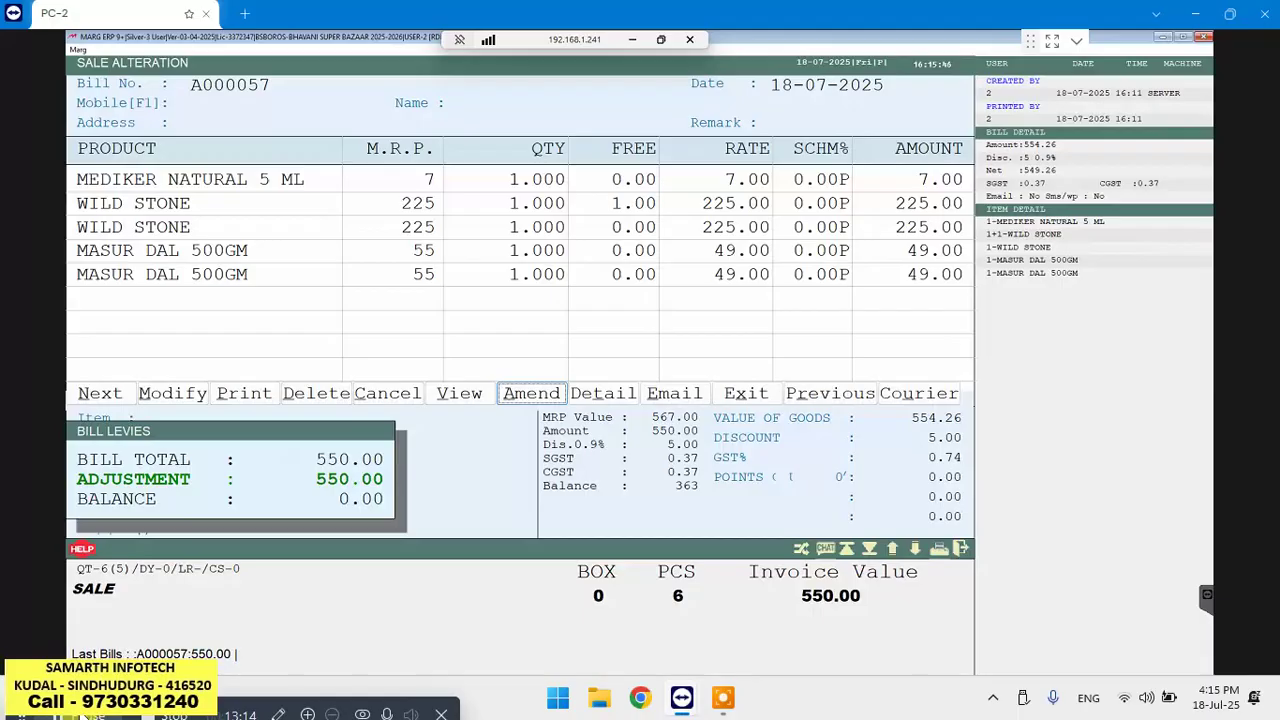
Open bill A000057 for amendment, look over its item rows unchanged, and begin exiting
key(Return)
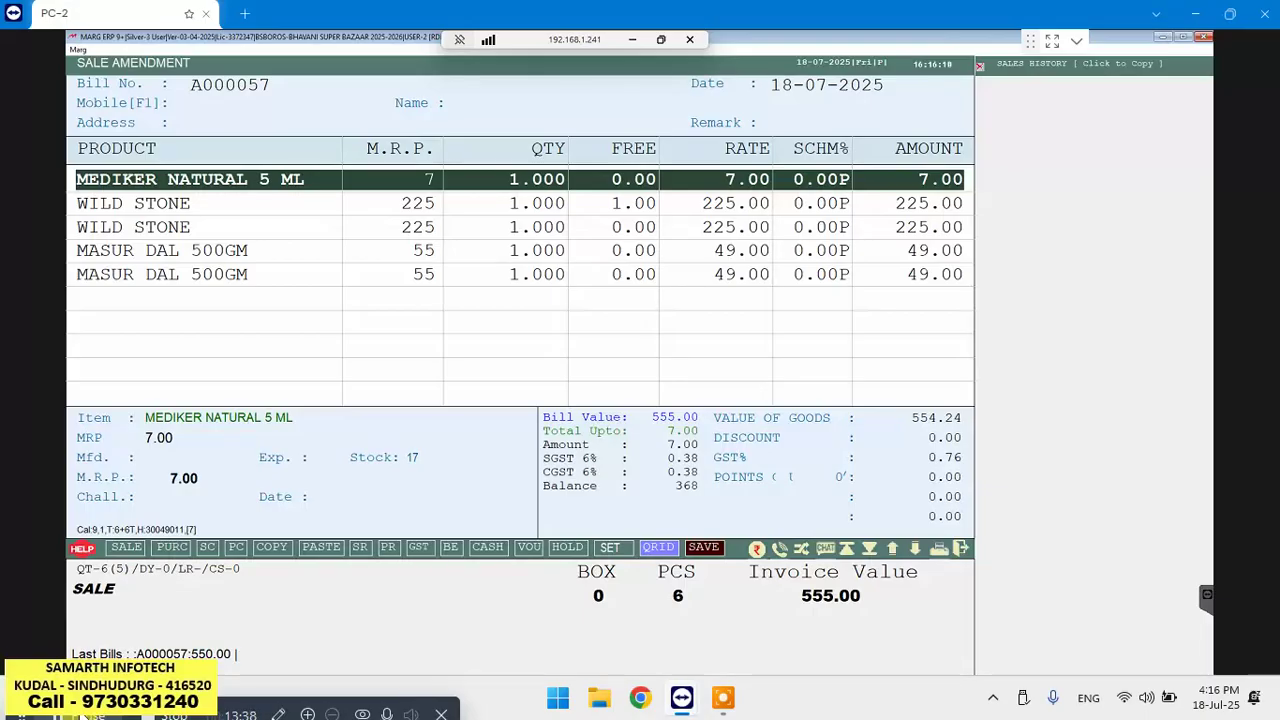
key(End)
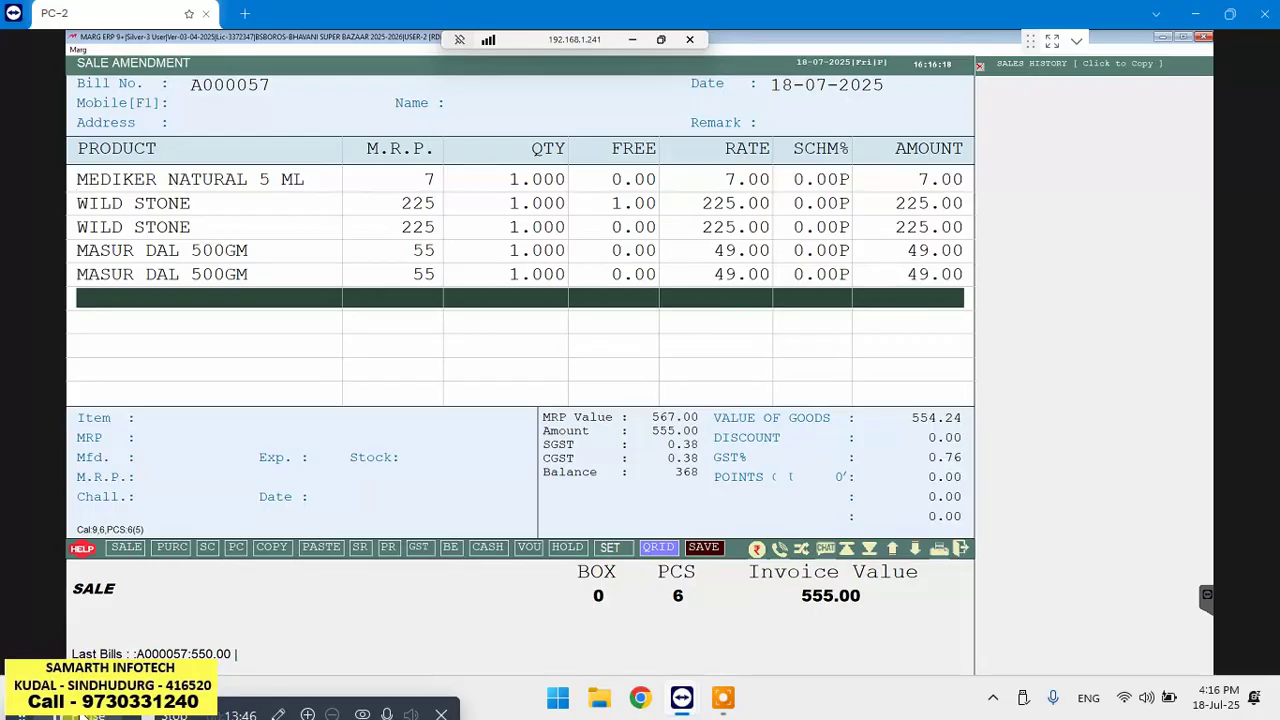
key(Up)
key(Up)
key(Up)
key(Up)
key(Up)
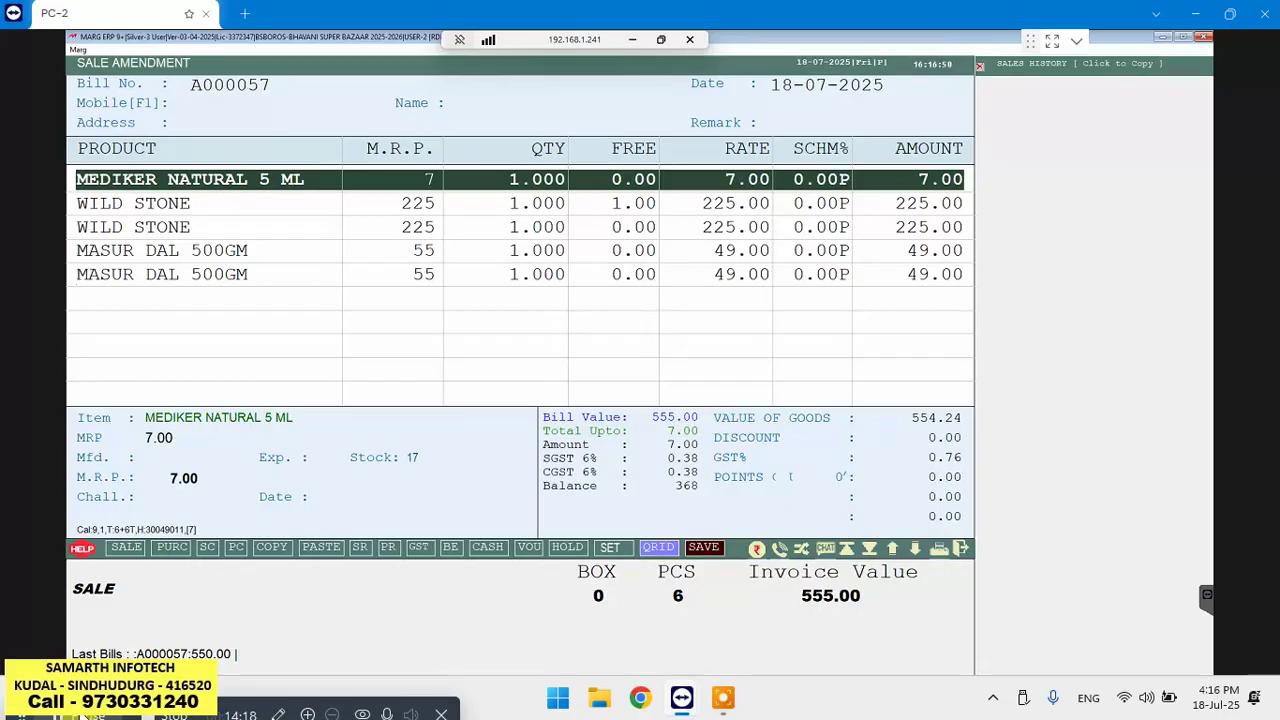
key(Escape)
key(Escape)
key(Escape)
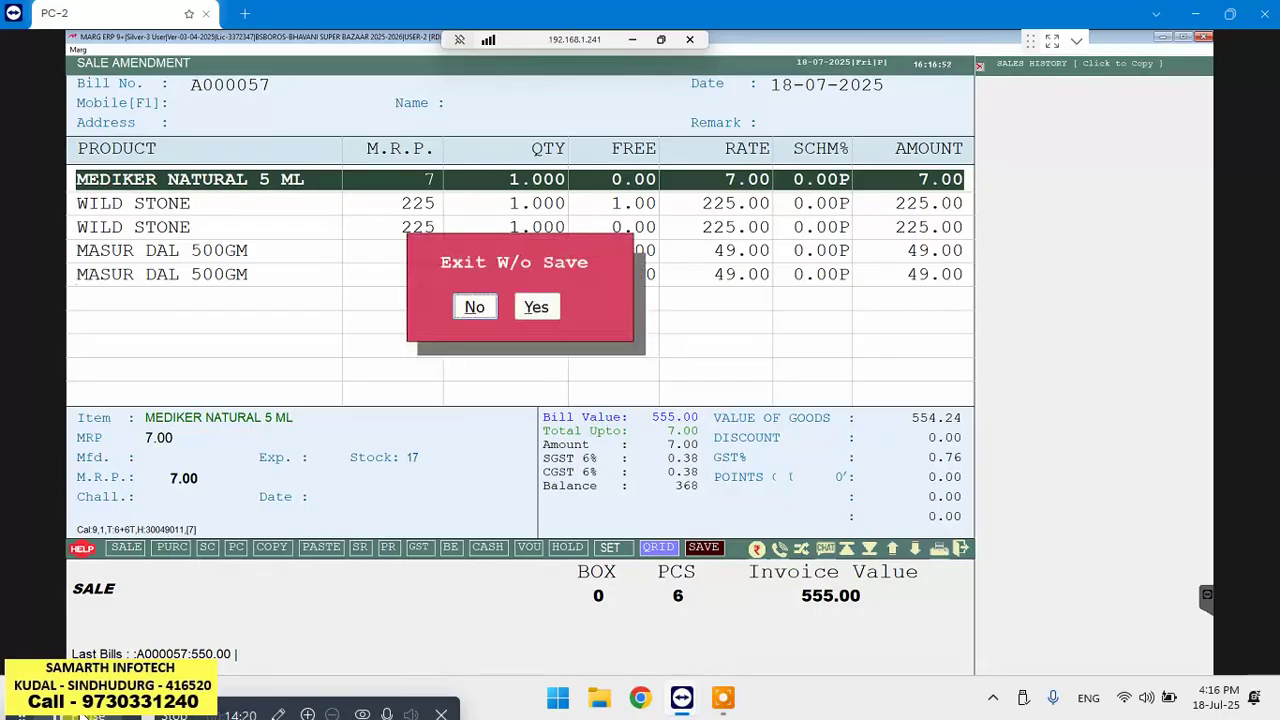
Exit the amendment without saving and start new retail bill A000059 in the product grid
key(Right)
key(Return)
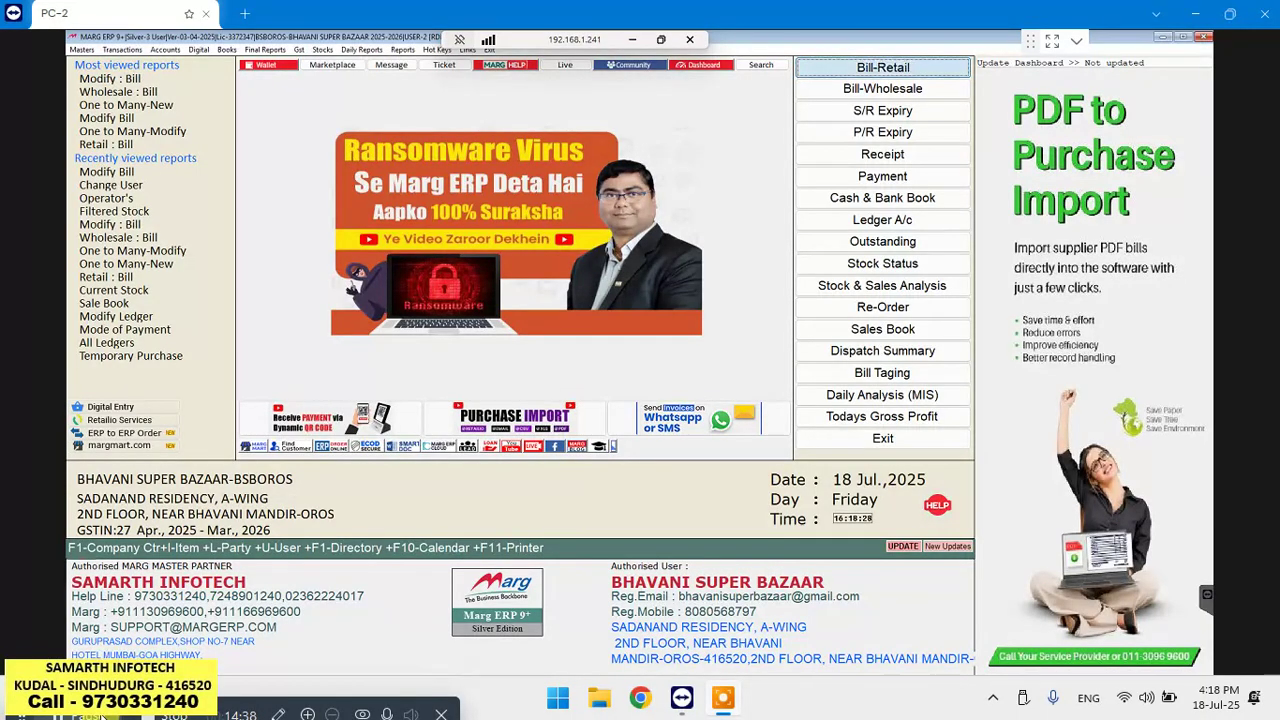
key(Return)
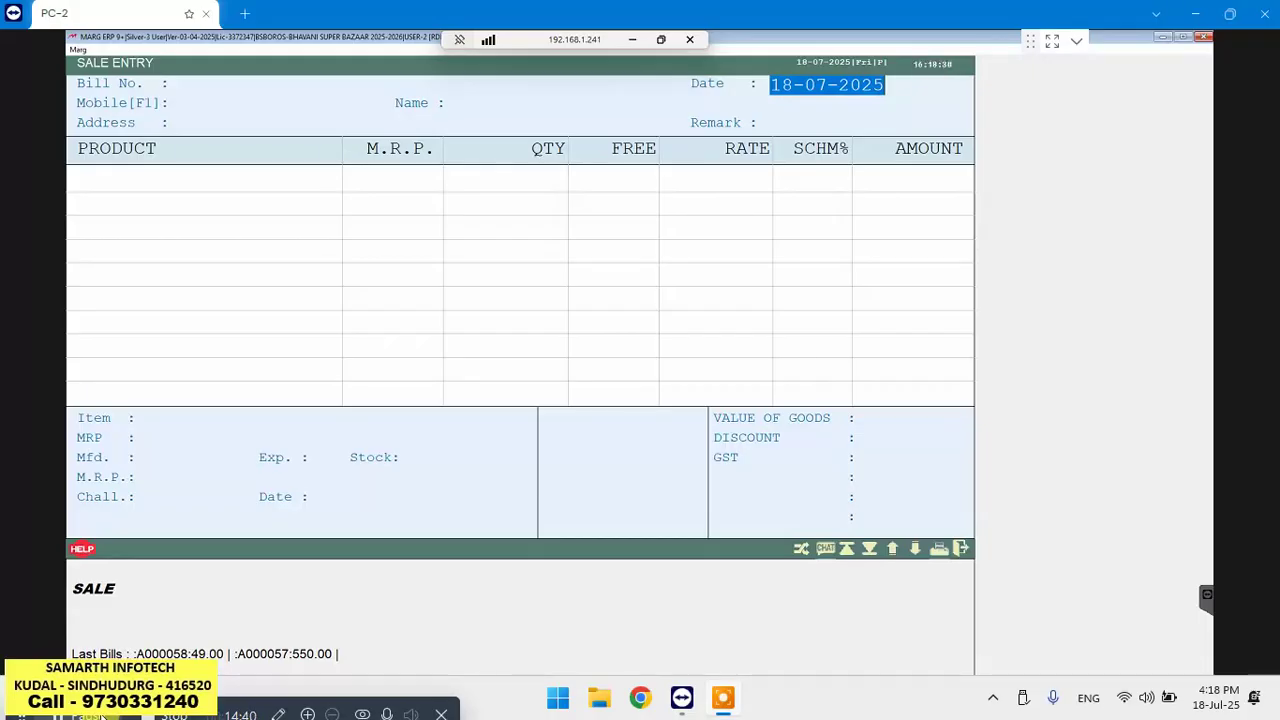
key(Return)
key(Return)
key(Return)
key(Return)
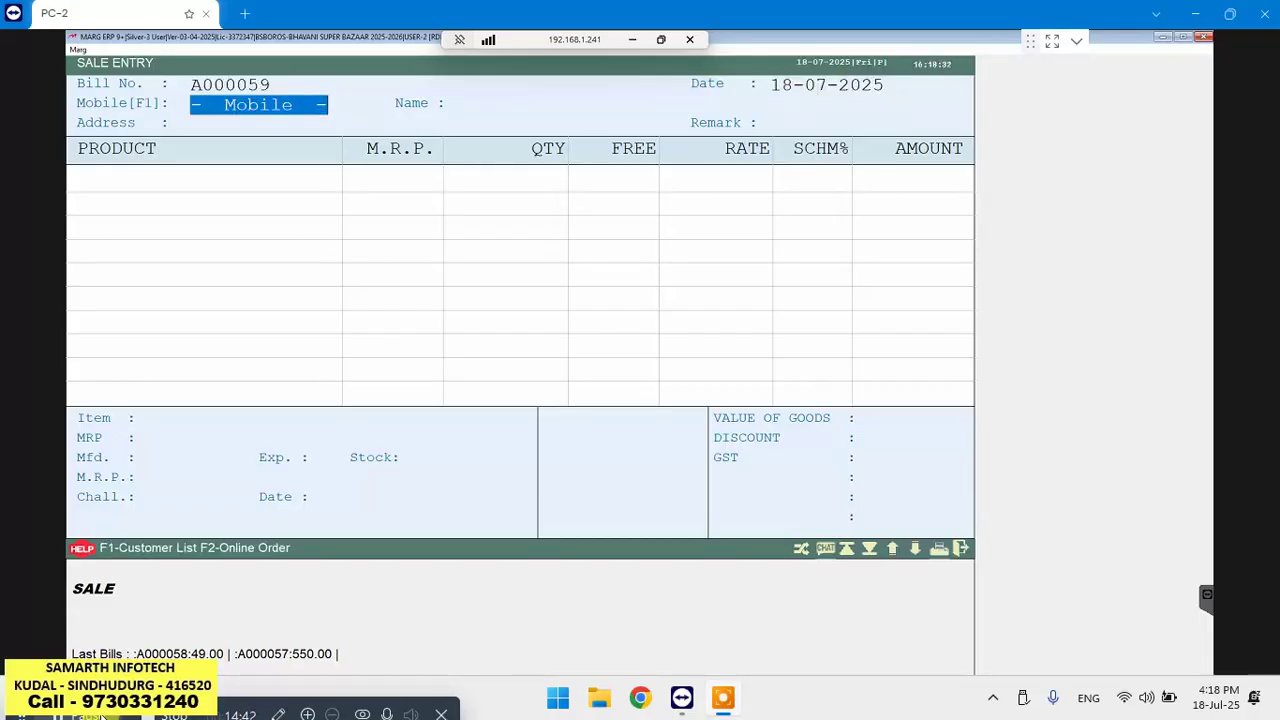
key(Return)
key(Return)
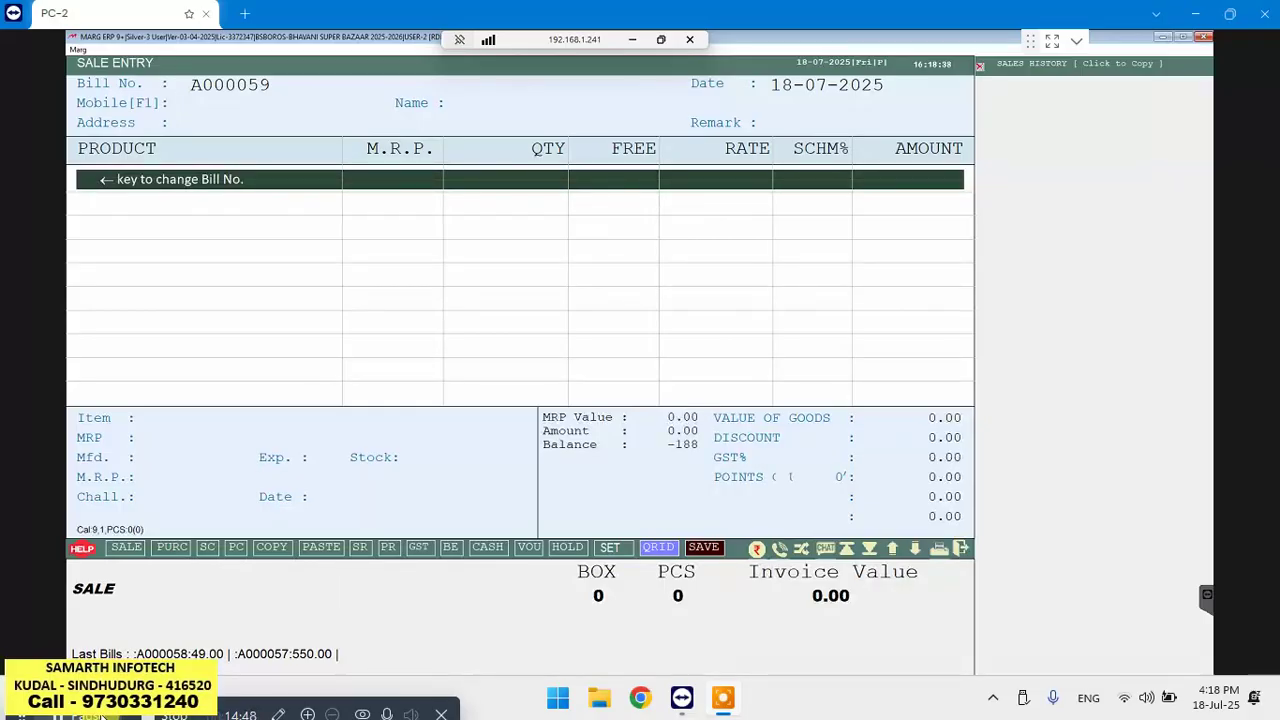
Open the Modify bill search, set the period to All Time (01-04-2025 to 31-03-2026), and show More Options
key(Left)
key(Return)
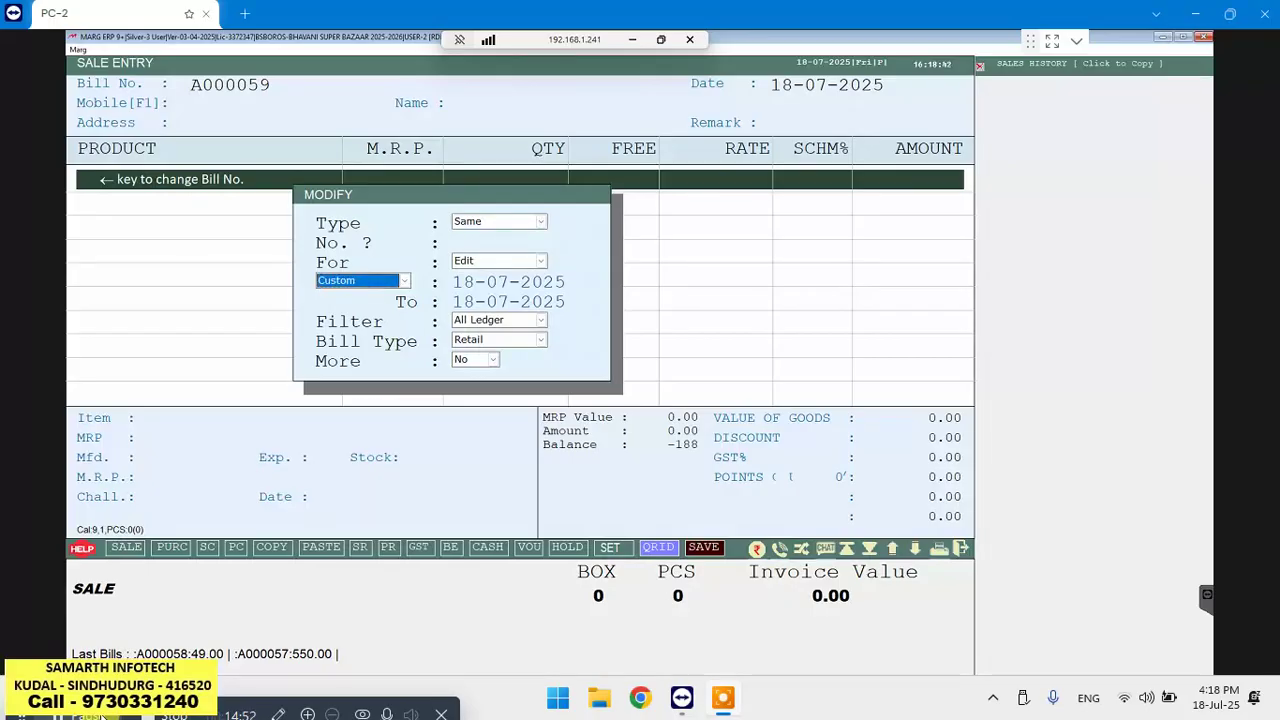
key(Down)
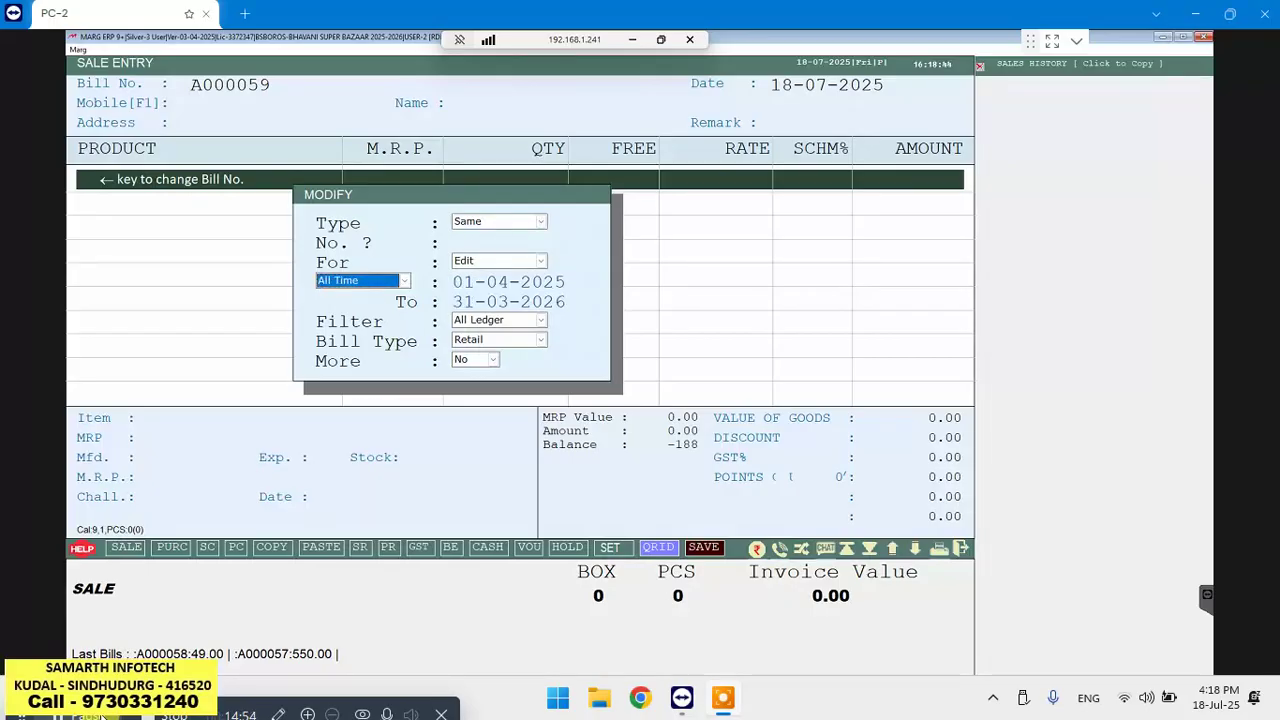
key(Return)
key(Return)
key(Return)
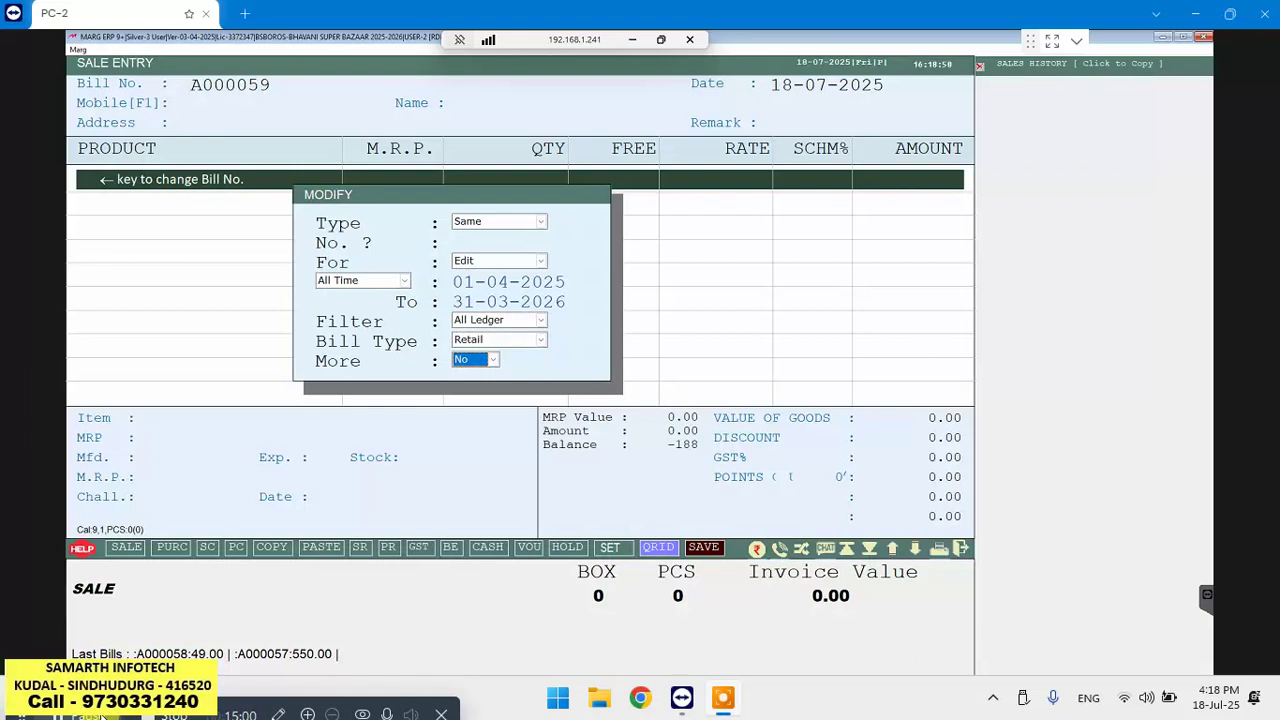
key(Return)
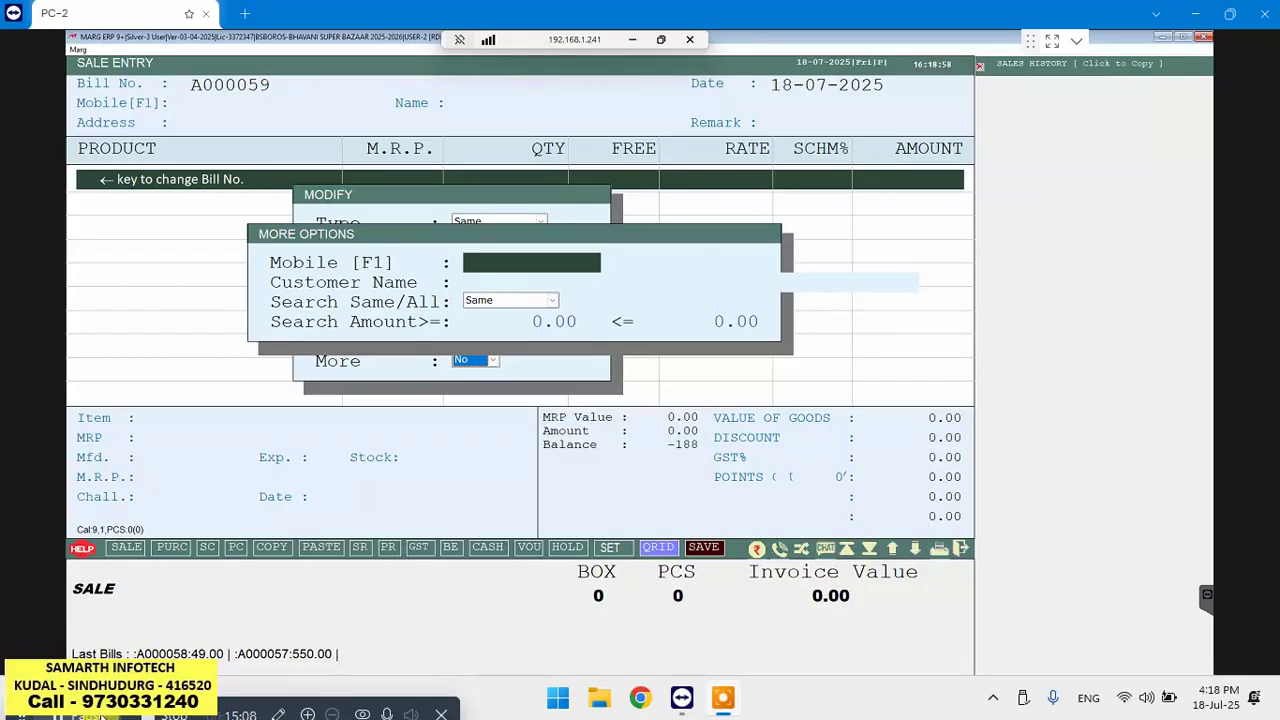
Search the customer list, list that customer's bills to find A000001 for 1016.00, then exit to the dashboard
key(Return)
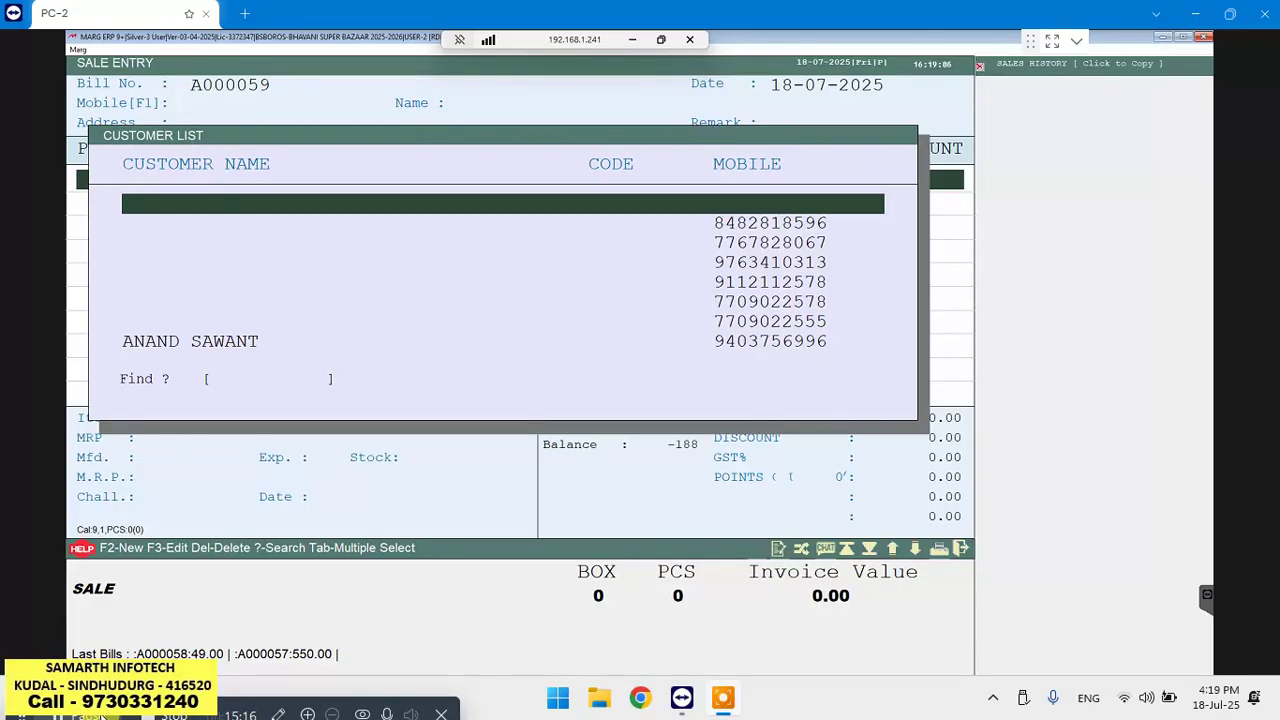
text(HAR)
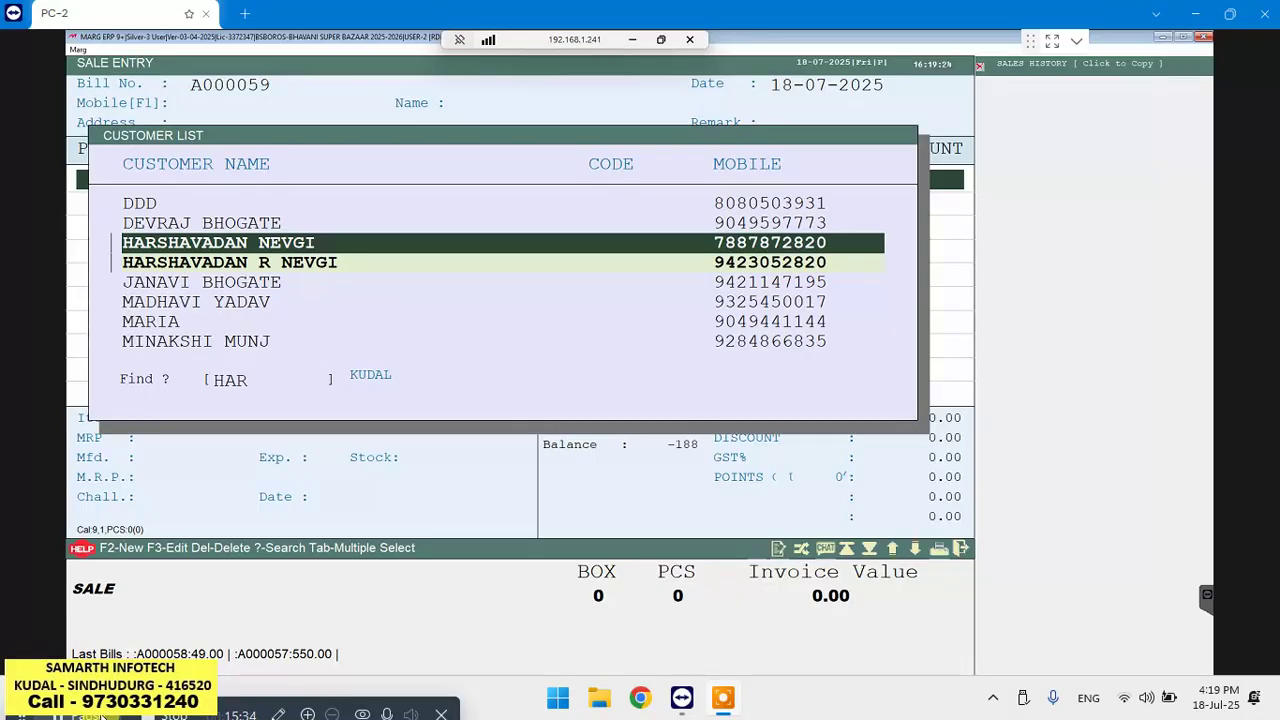
key(Return)
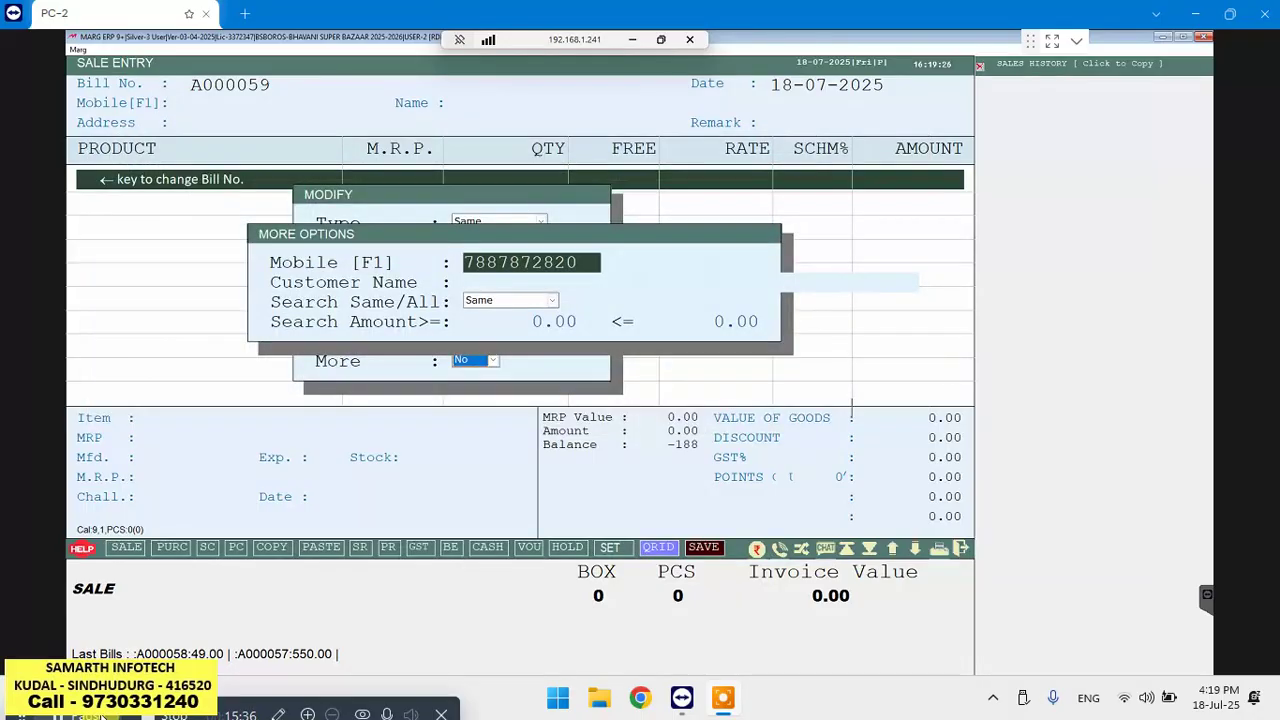
key(Return)
key(Return)
key(Return)
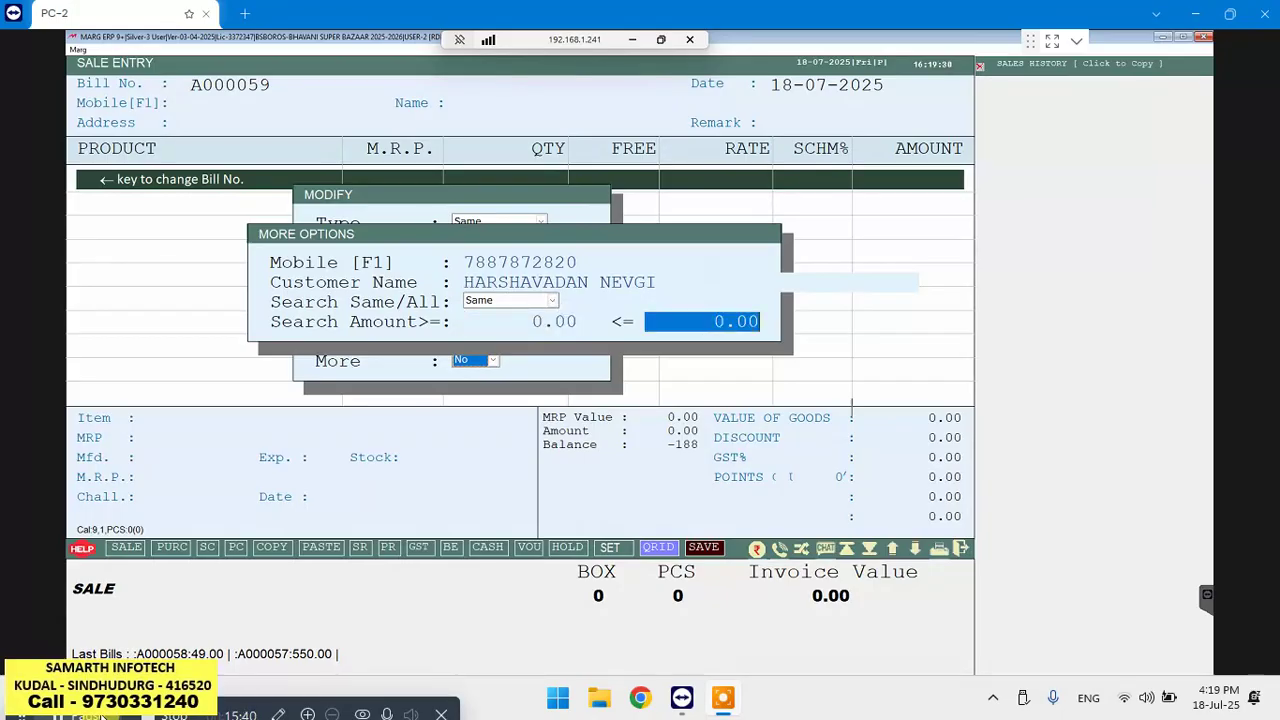
key(Return)
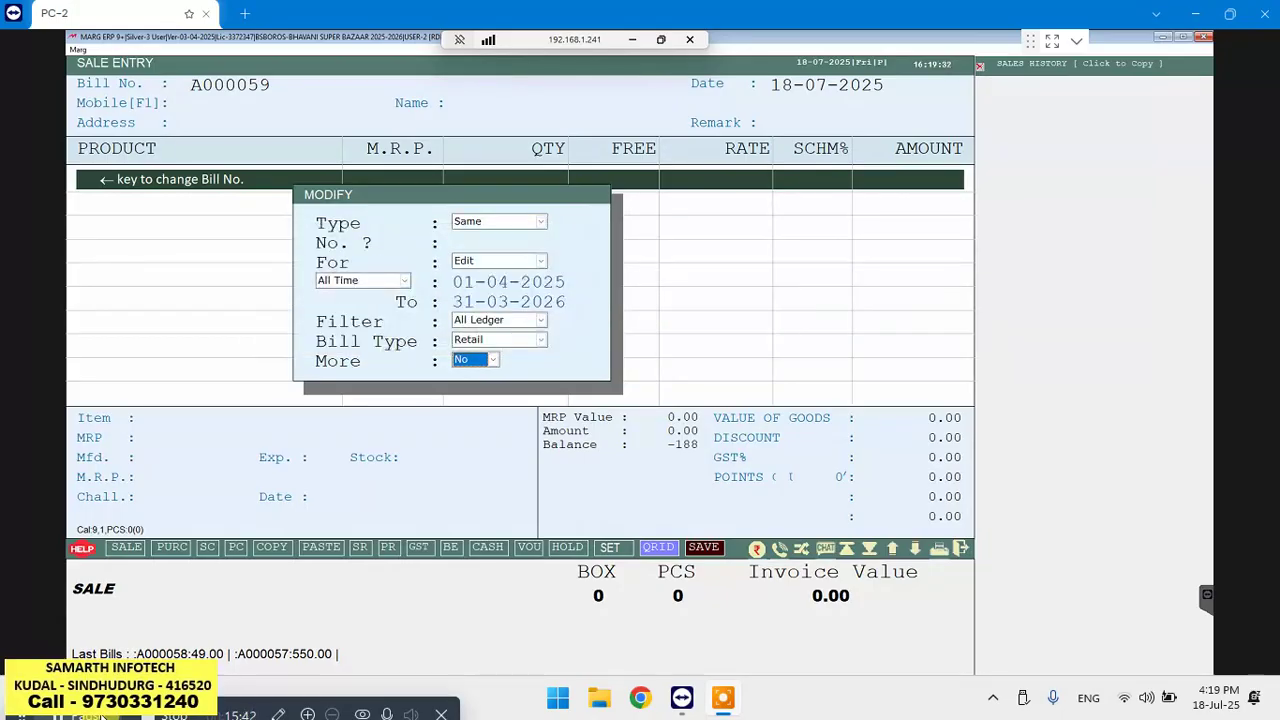
key(Return)
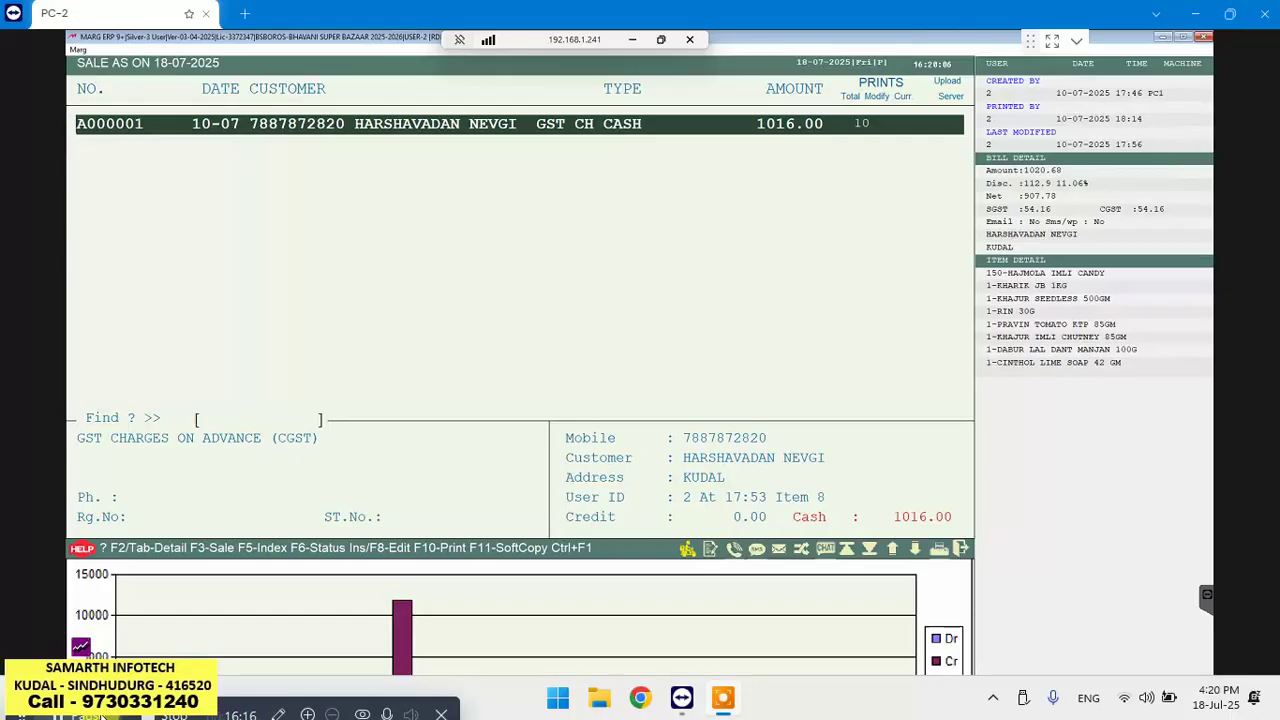
key(Insert)
key(Escape)
key(Escape)
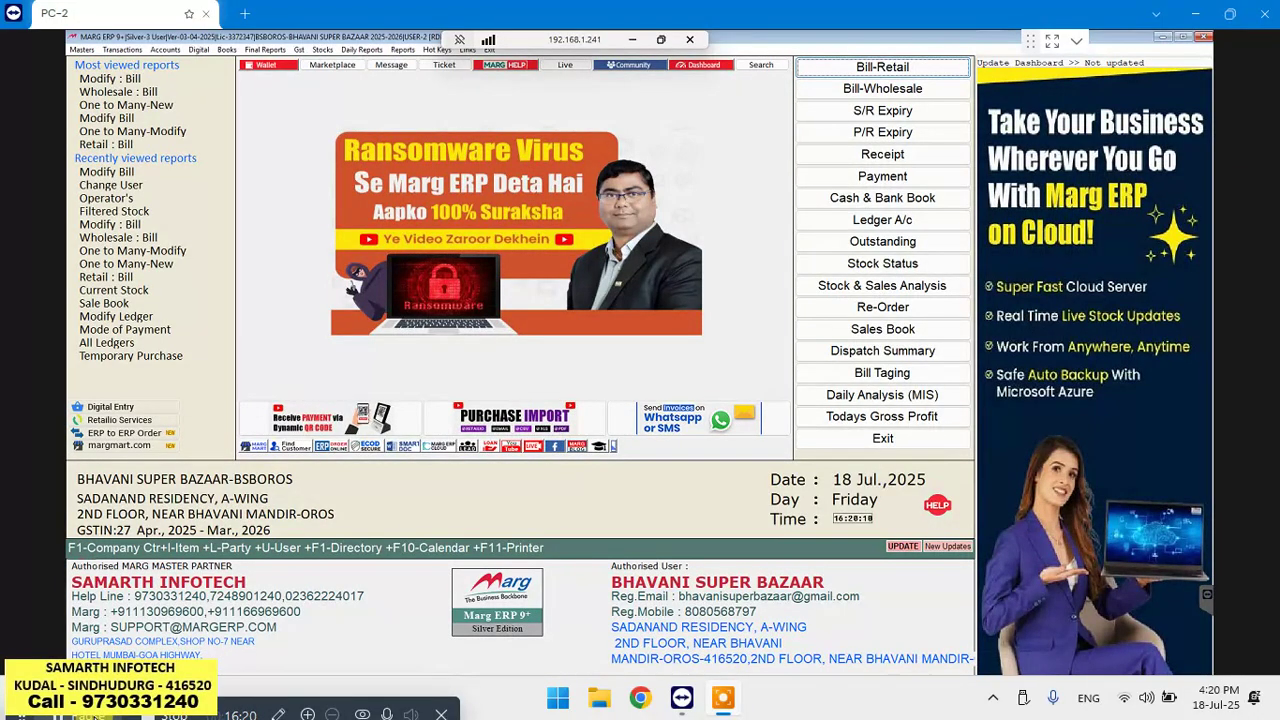
Start retail sale bill A000059 dated 18-07-2025 and bring up its Customer List
key(Return)
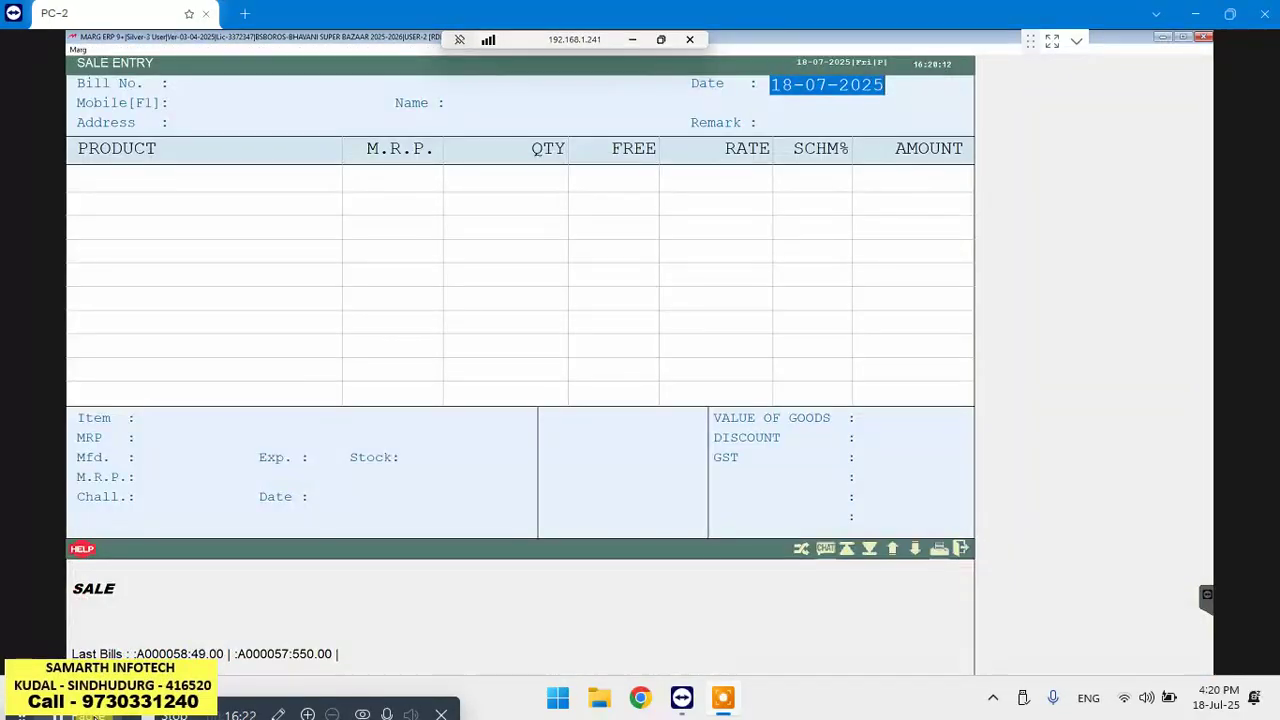
key(Return)
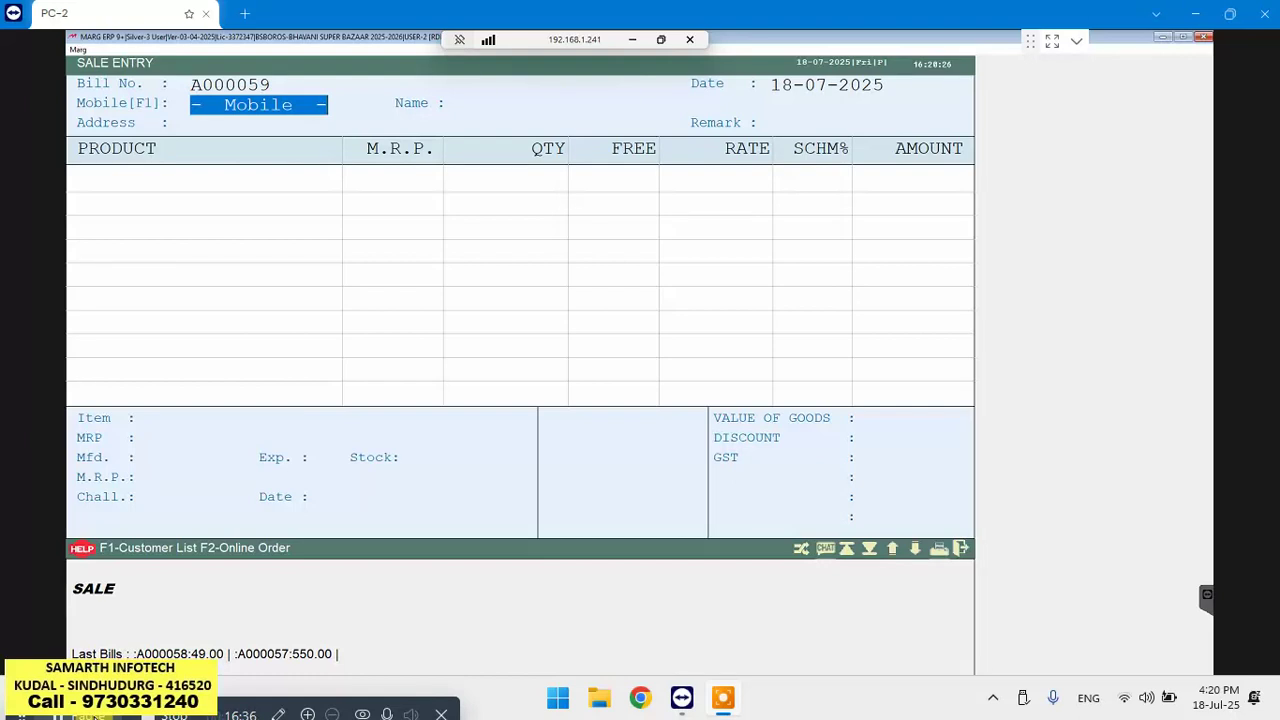
key(F1)
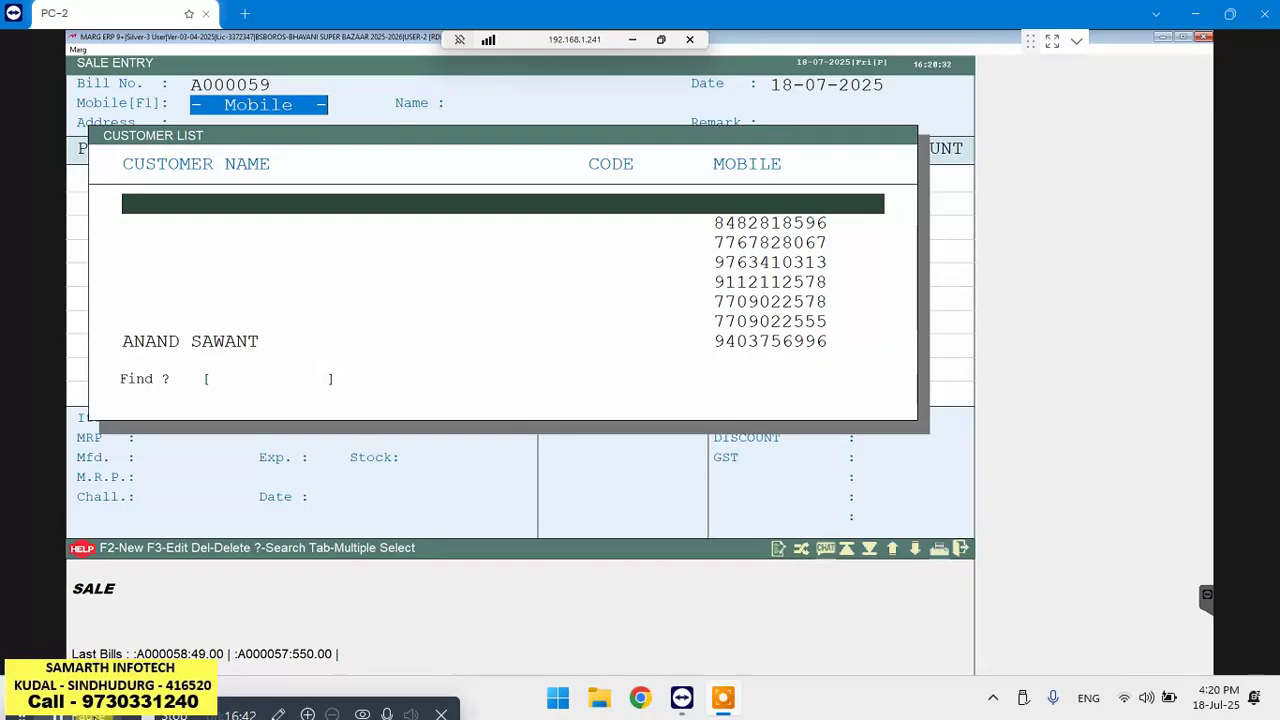
Search the Customer List by name, then close it and the blank bill A000059 unsaved
text(RAHU)
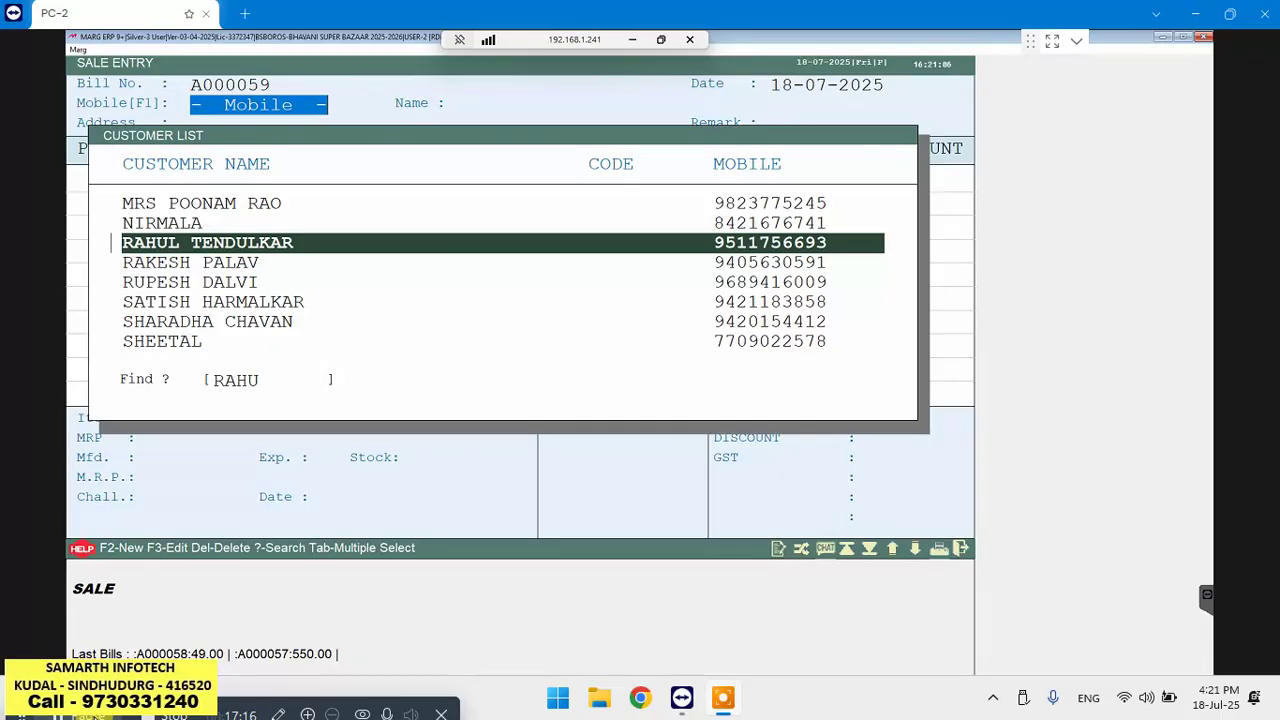
key(Escape)
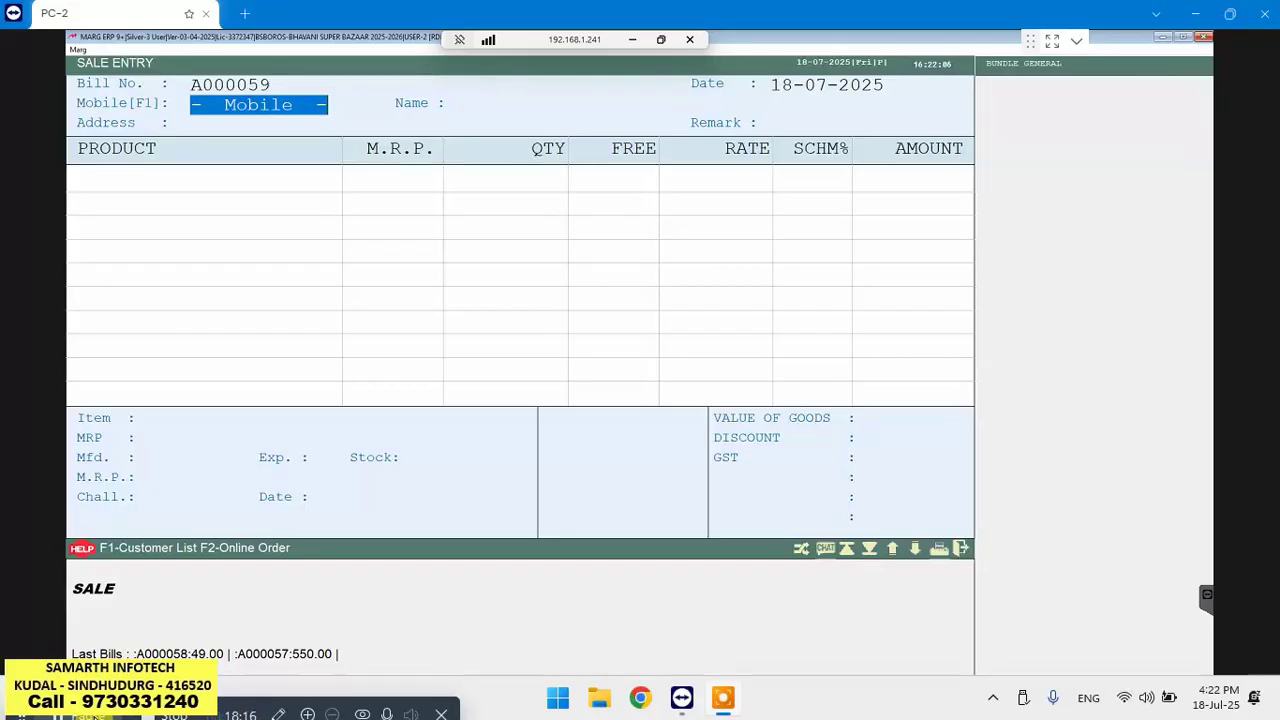
key(Escape)
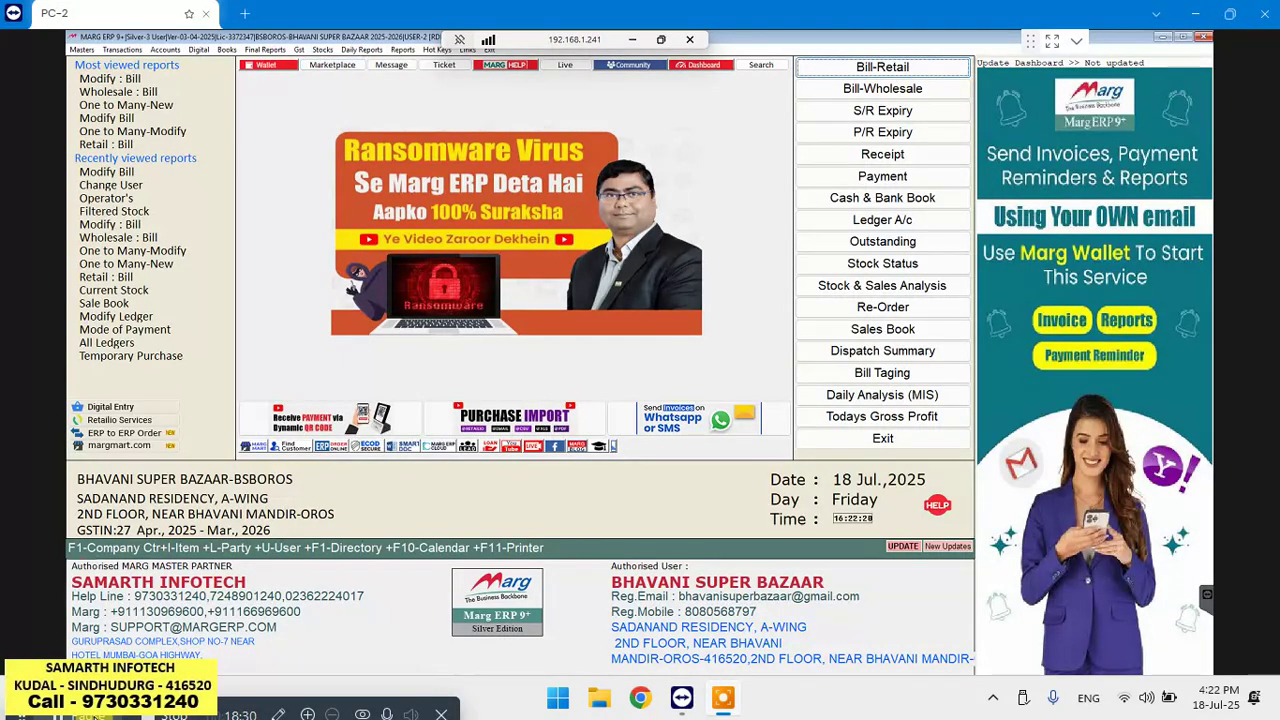
Open Filtered Stock and keep its defaults: stock as on 18-07-2025, Available, filters set to No
click(322, 50)
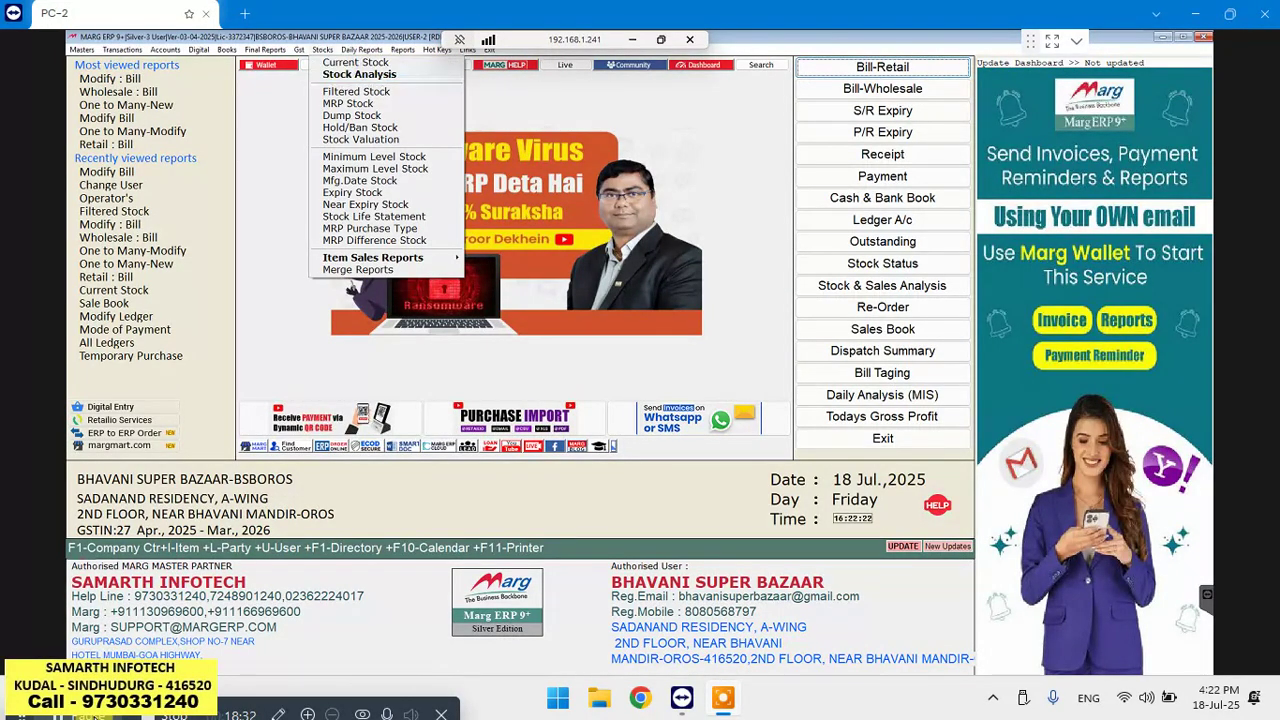
click(356, 91)
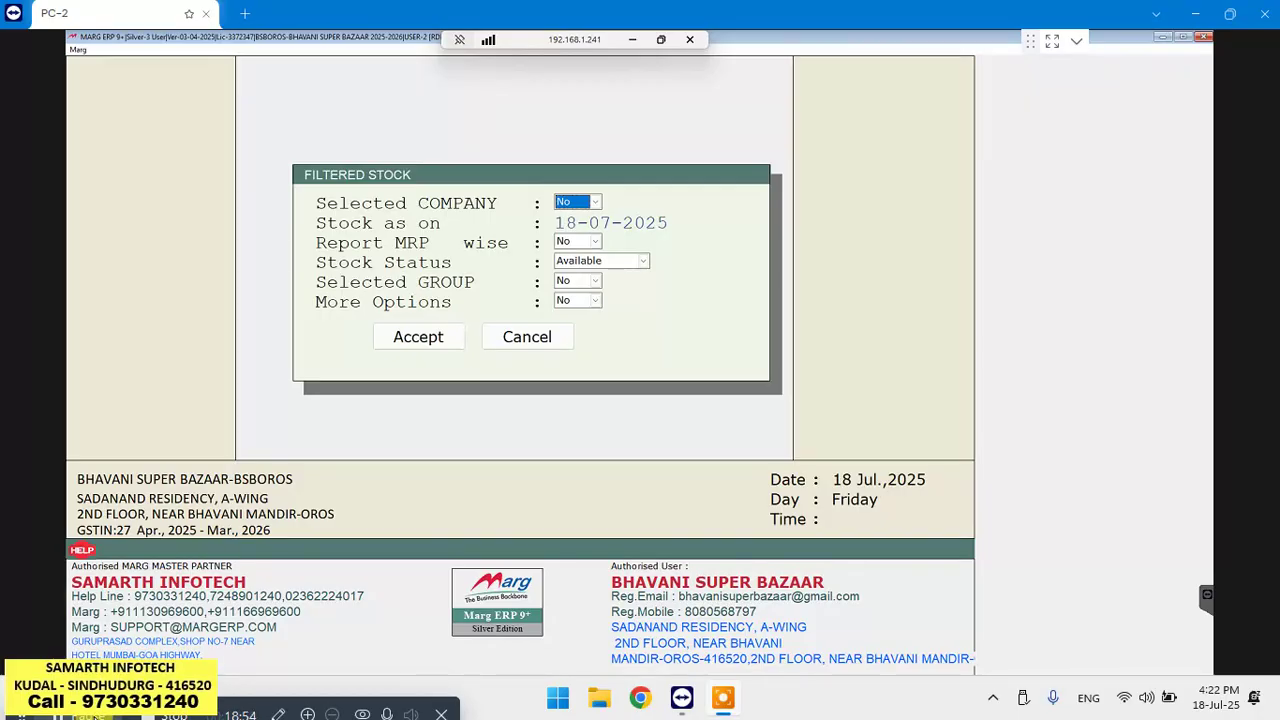
key(Return)
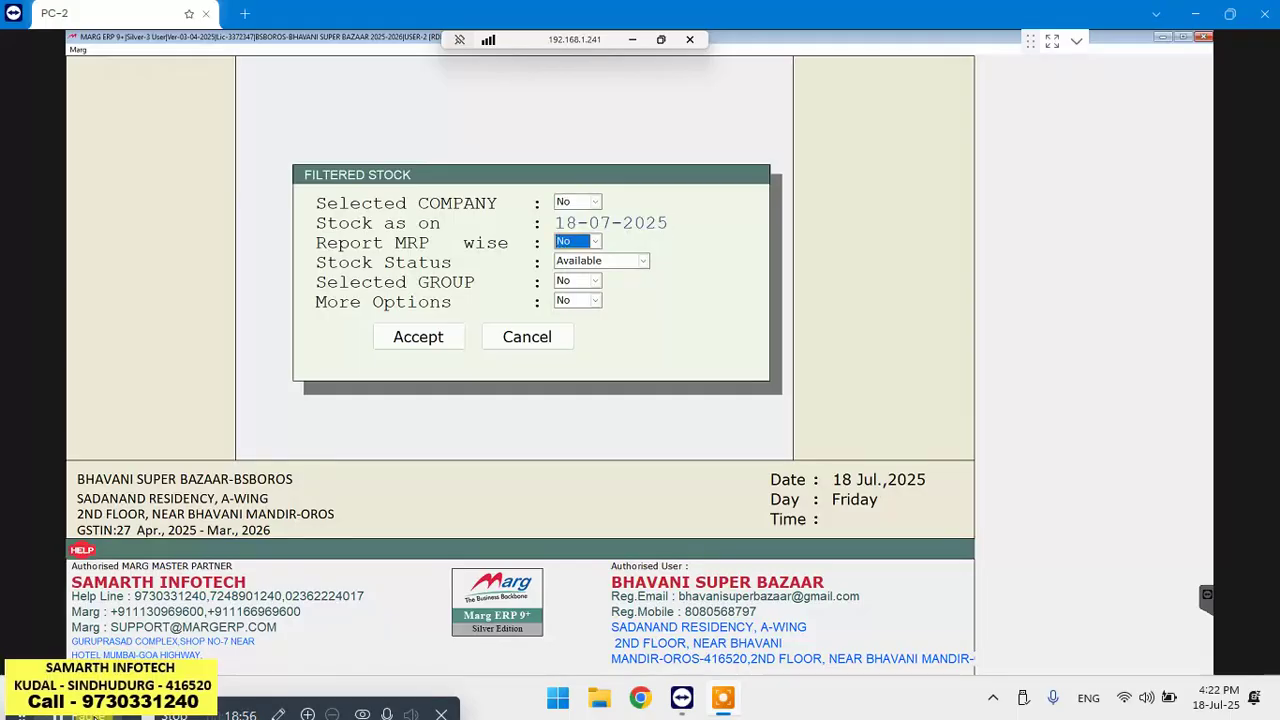
key(Return)
key(Return)
key(Return)
key(Return)
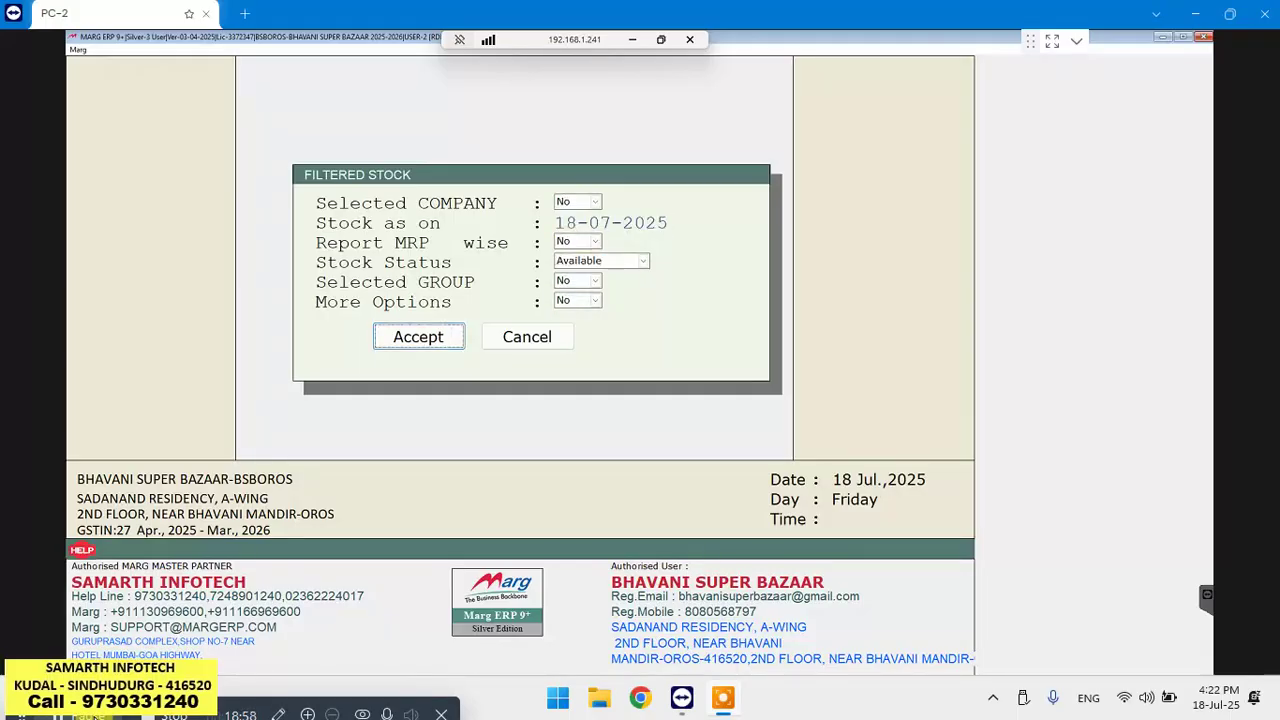
key(Return)
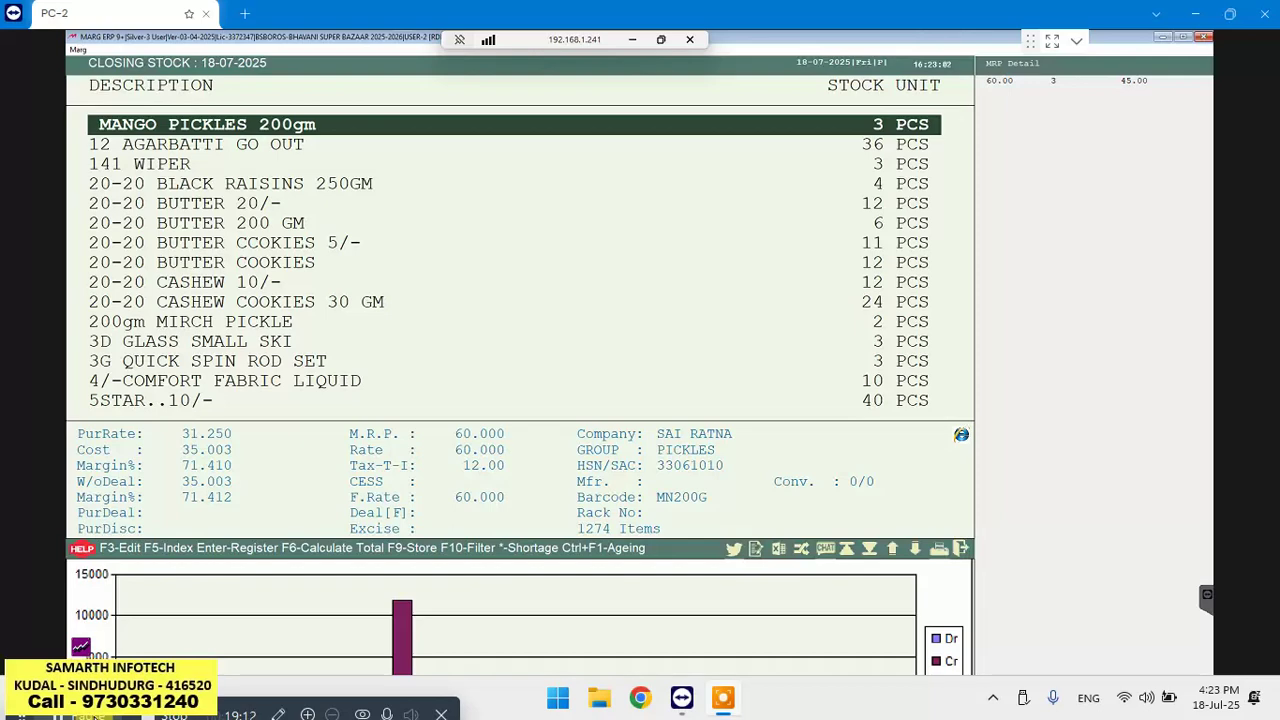
Check WILD STONE at 9 PCS in Closing Stock, then close the report
text(WI)
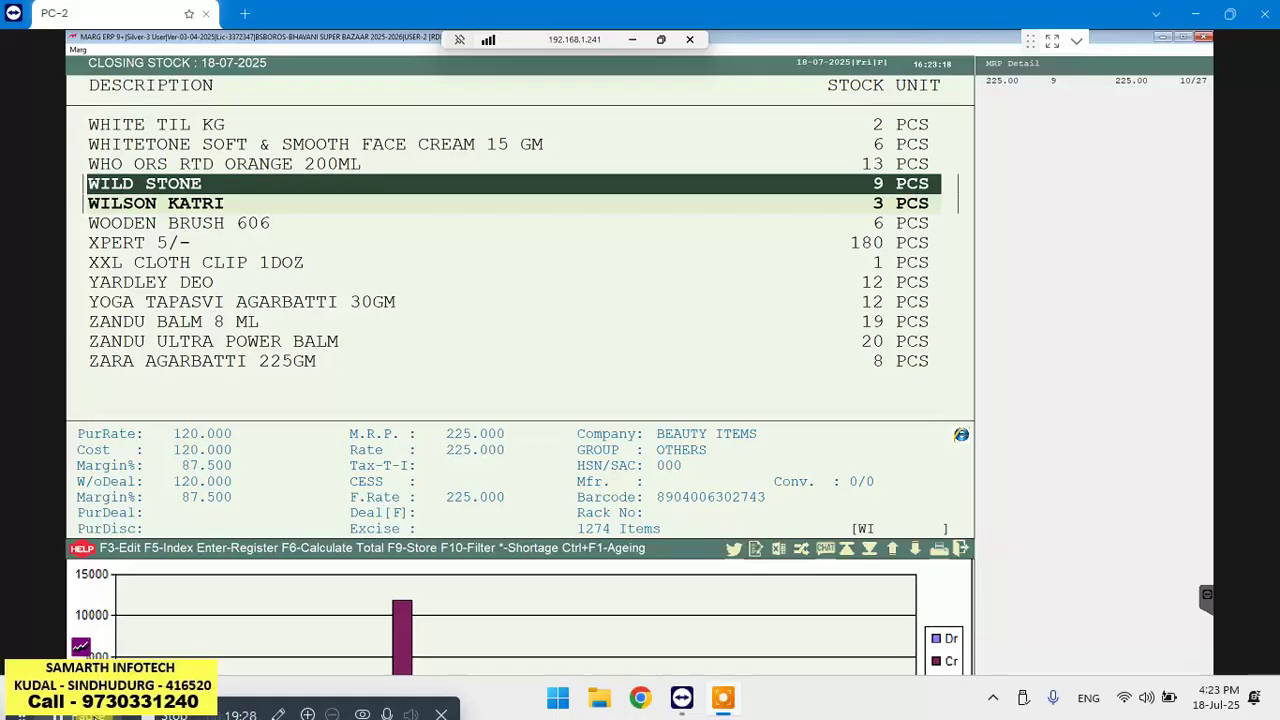
key(Escape)
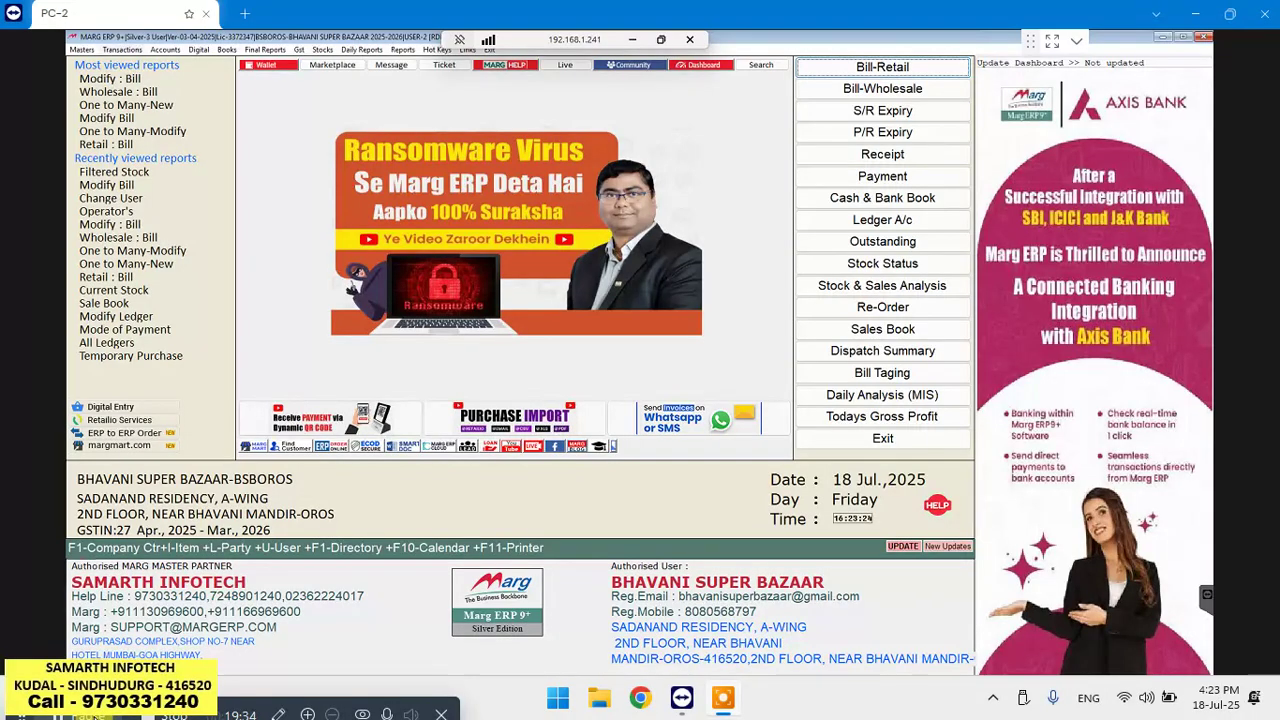
Start Retail stock issue challan L000001 dated 18-07-2025 for ledger SELF BREAKAGE/EXPIRED/WASTE
key(alt+t)
key(Down)
key(Down)
key(Down)
key(Down)
key(Down)
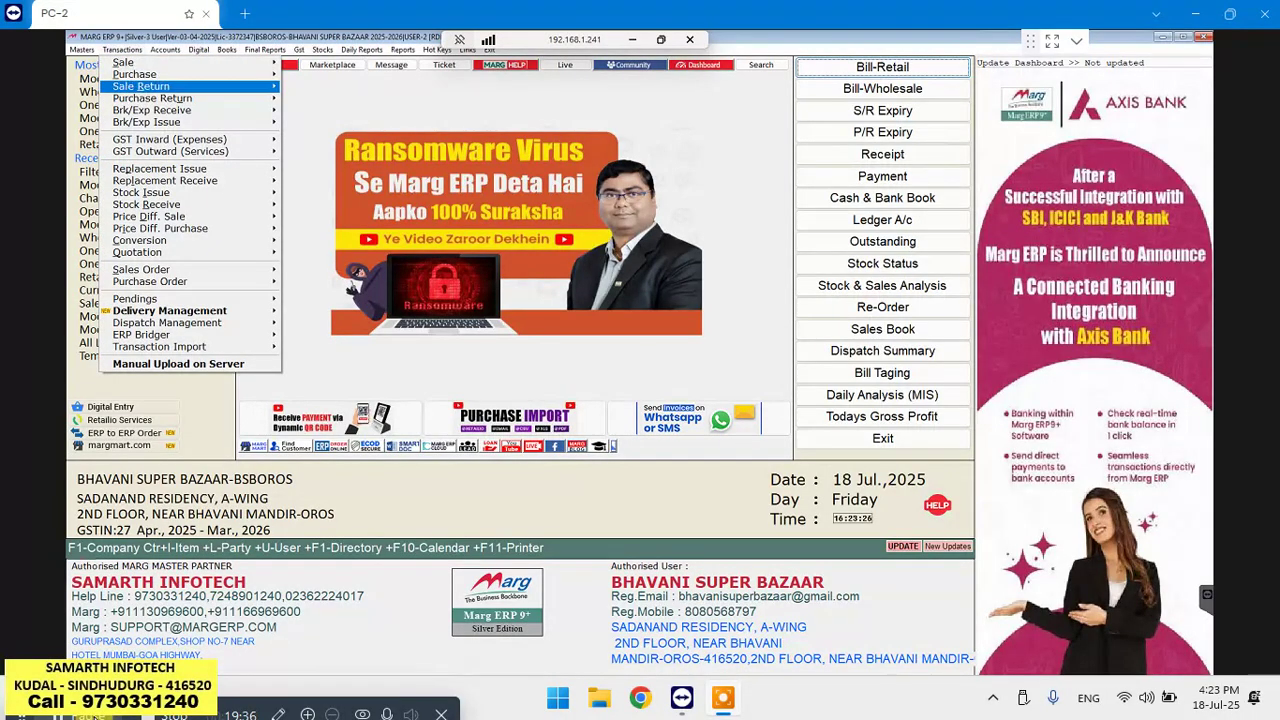
key(Down)
key(Down)
key(Down)
key(Down)
key(Down)
key(Down)
key(Down)
key(Down)
key(Down)
key(Down)
key(Down)
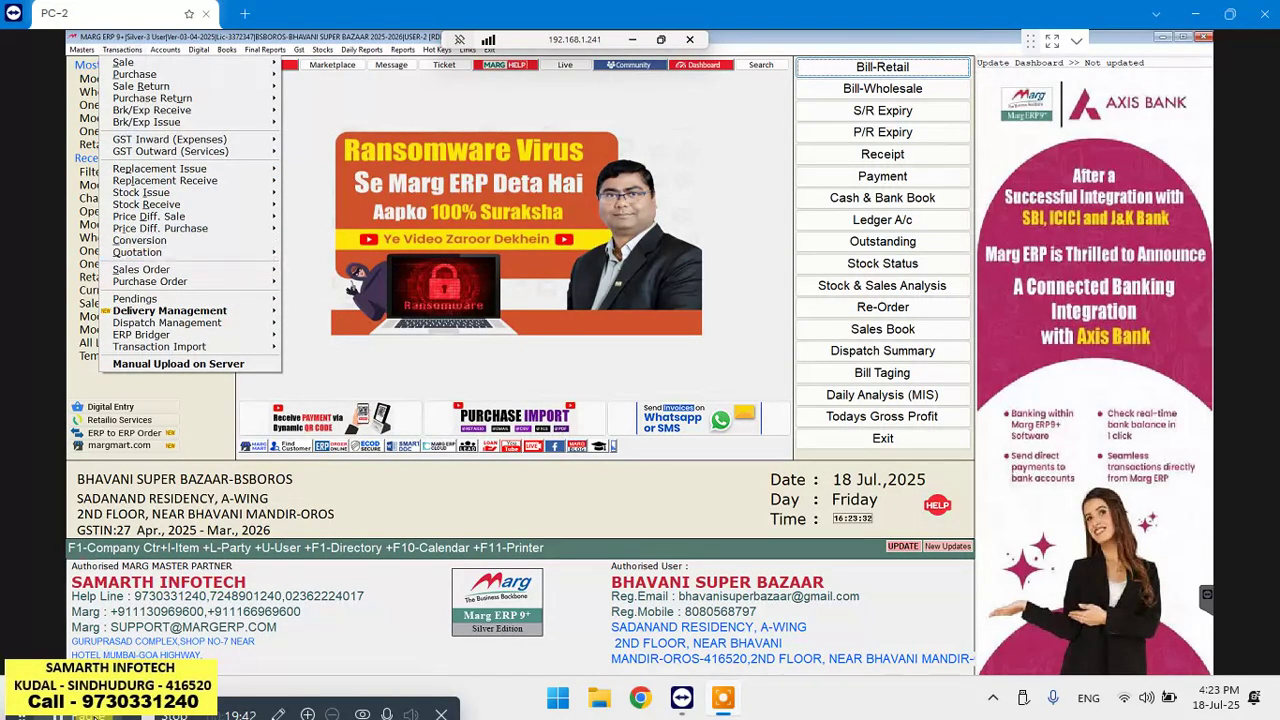
mouse_move(141, 192)
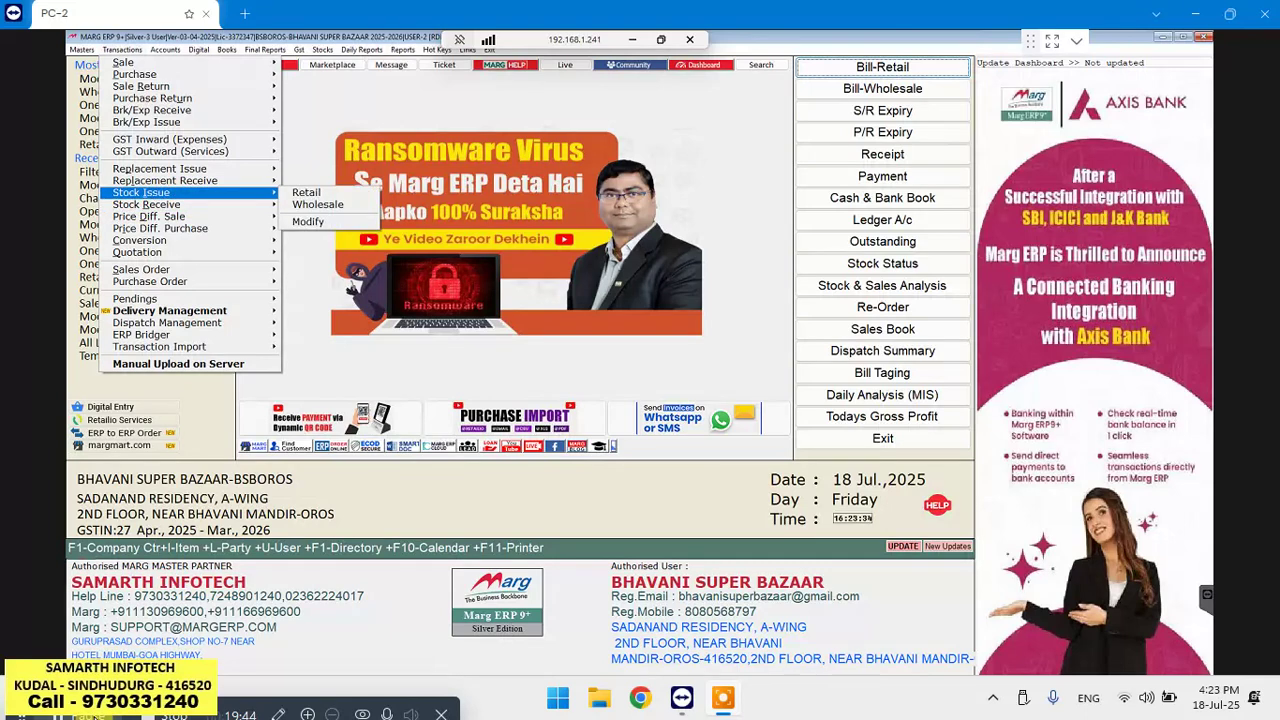
click(306, 192)
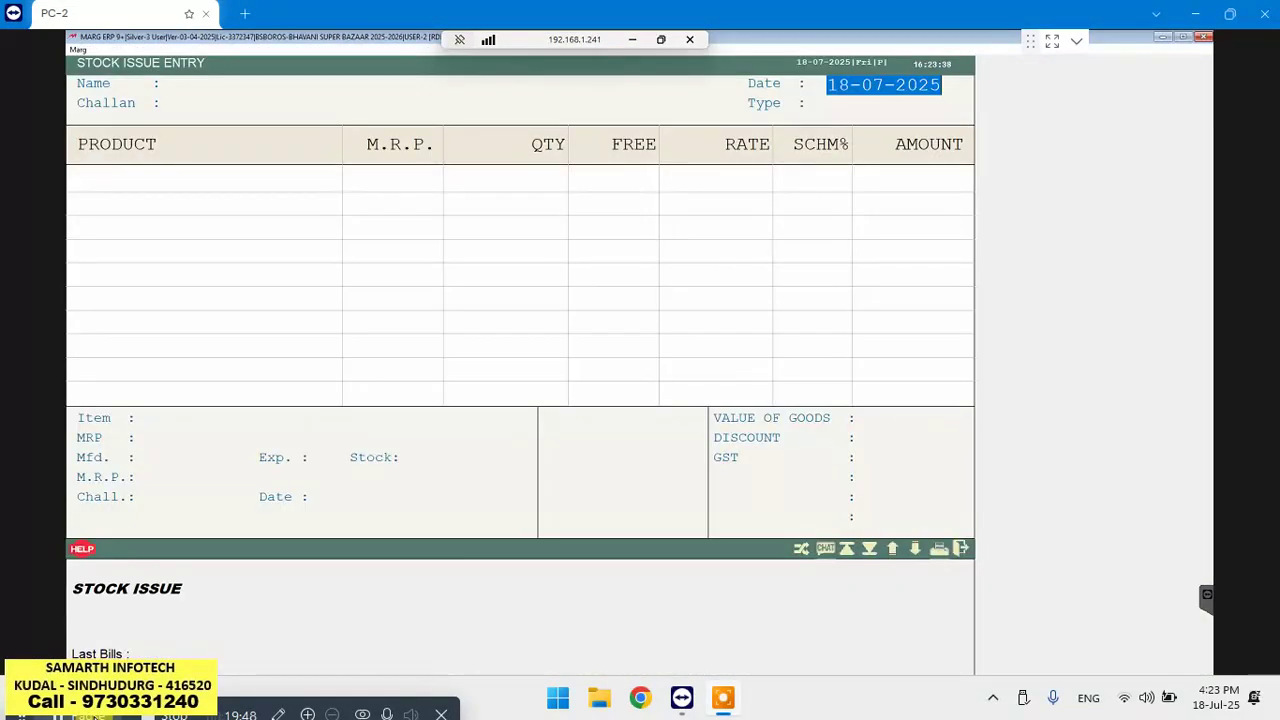
key(Return)
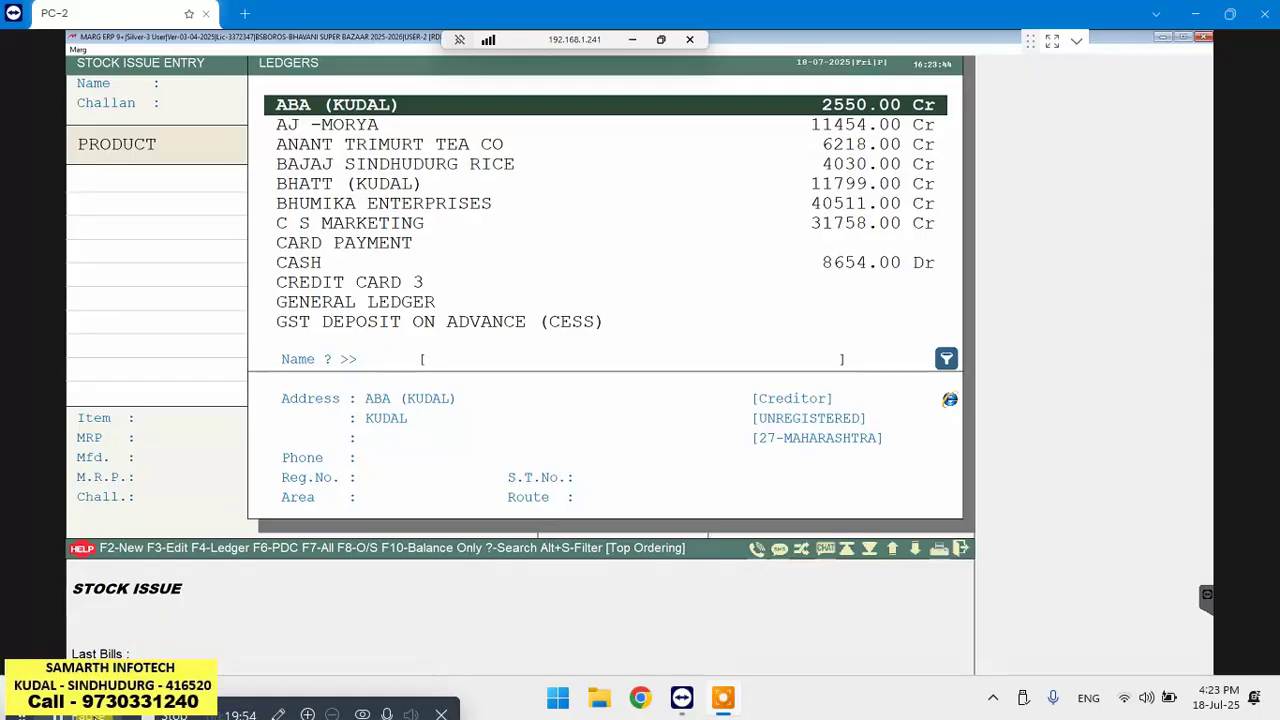
text(S)
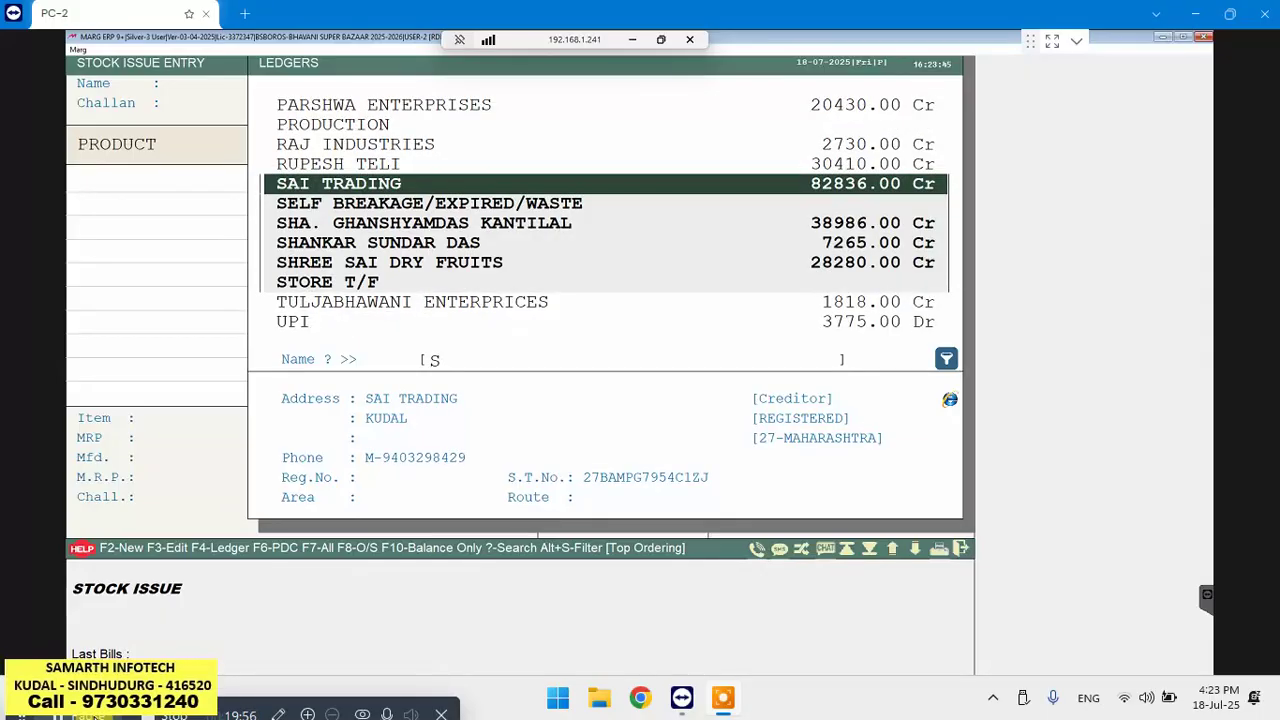
text(A)
key(BackSpace)
key(BackSpace)
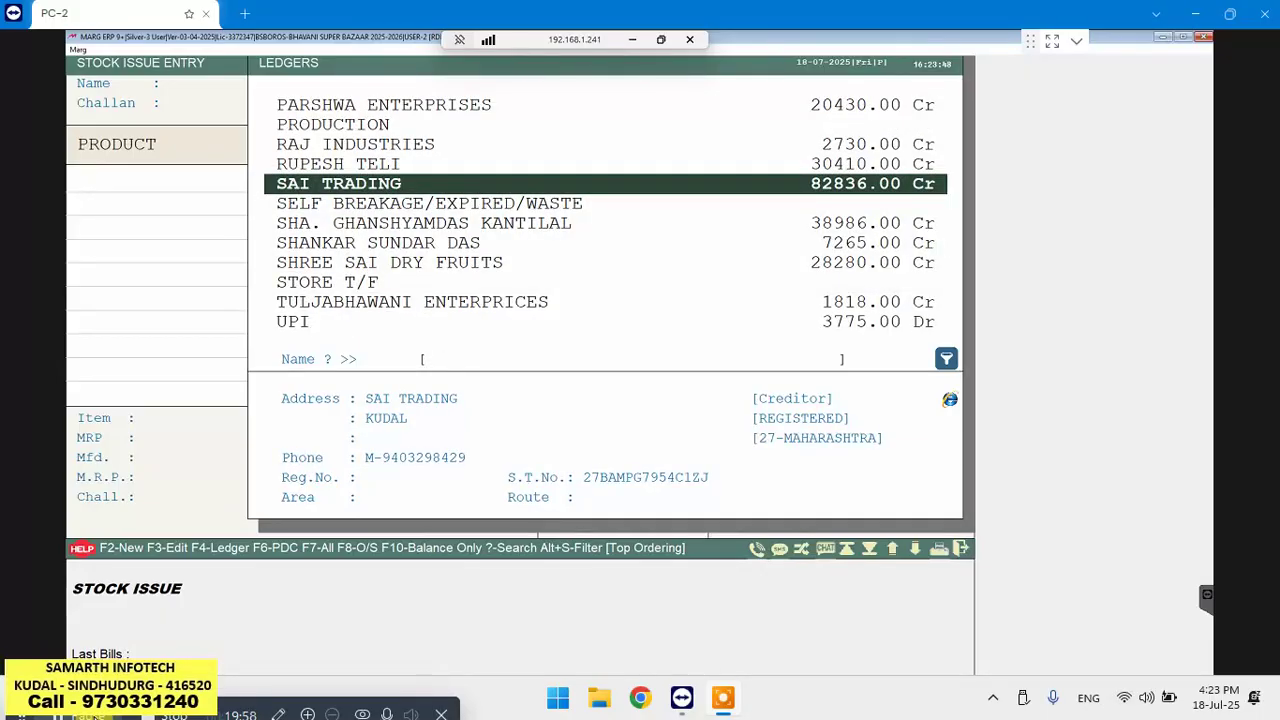
text(SE)
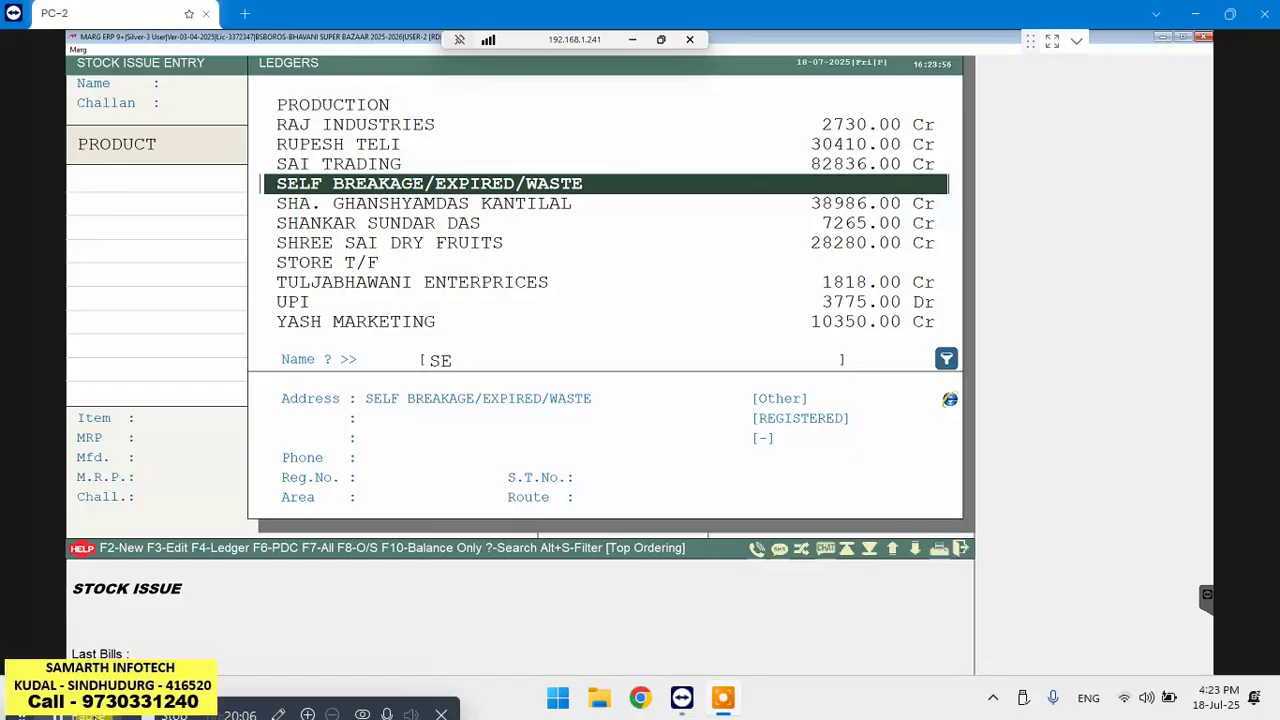
key(Return)
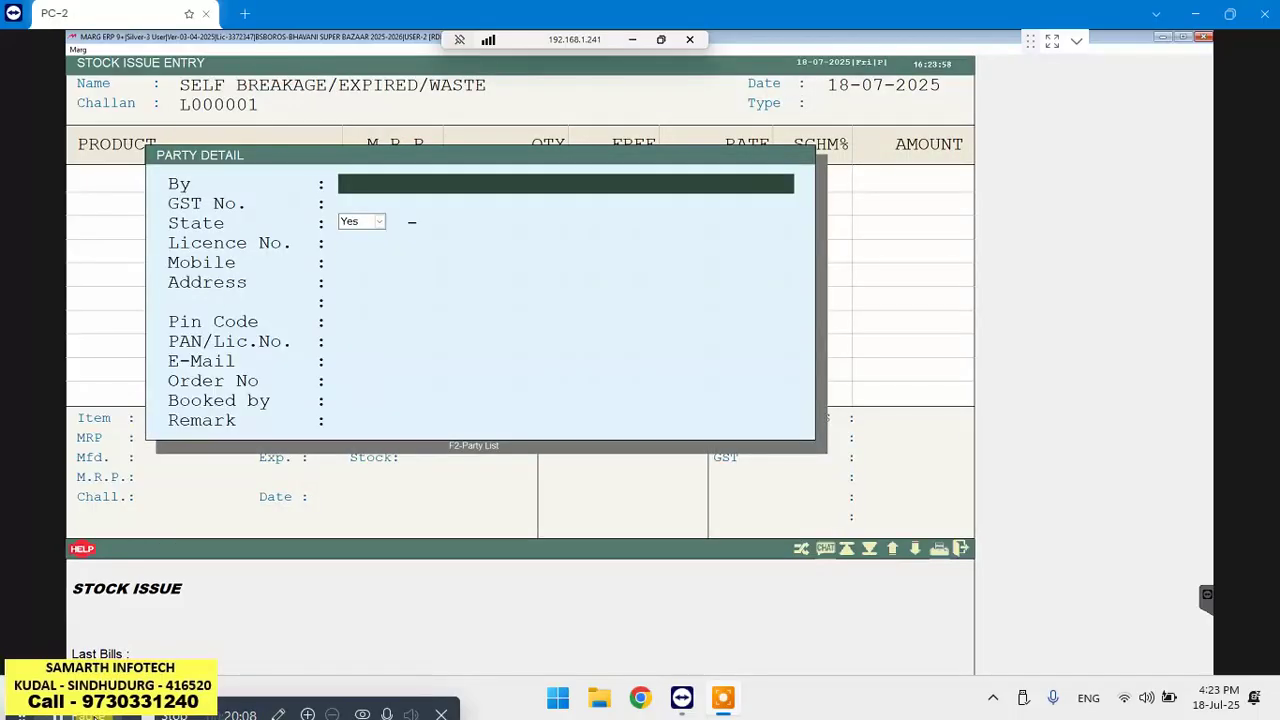
key(Escape)
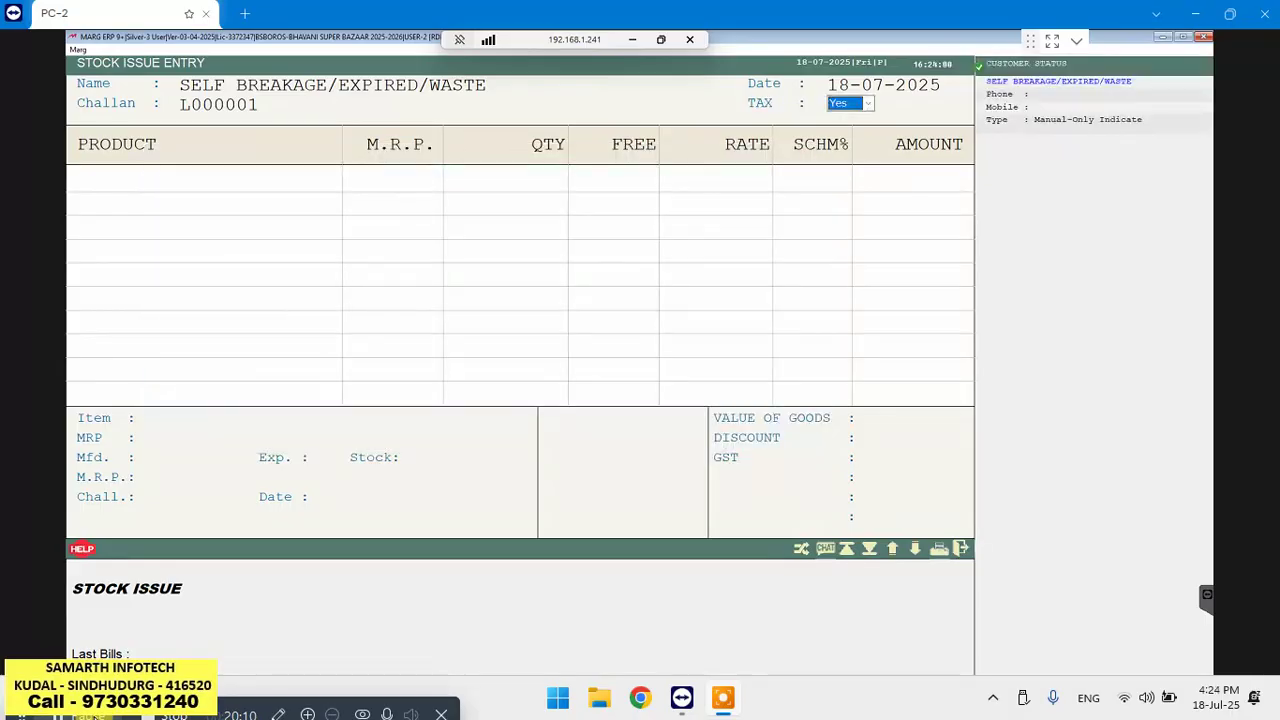
key(Return)
key(Return)
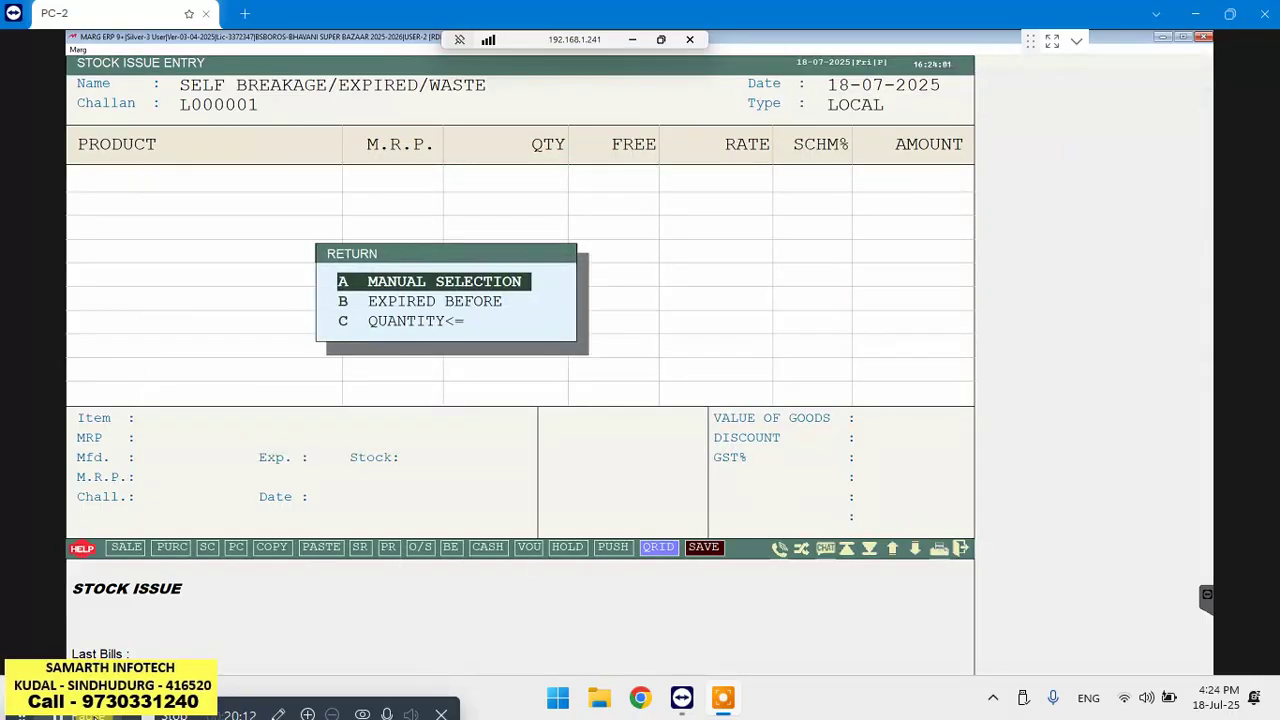
key(Return)
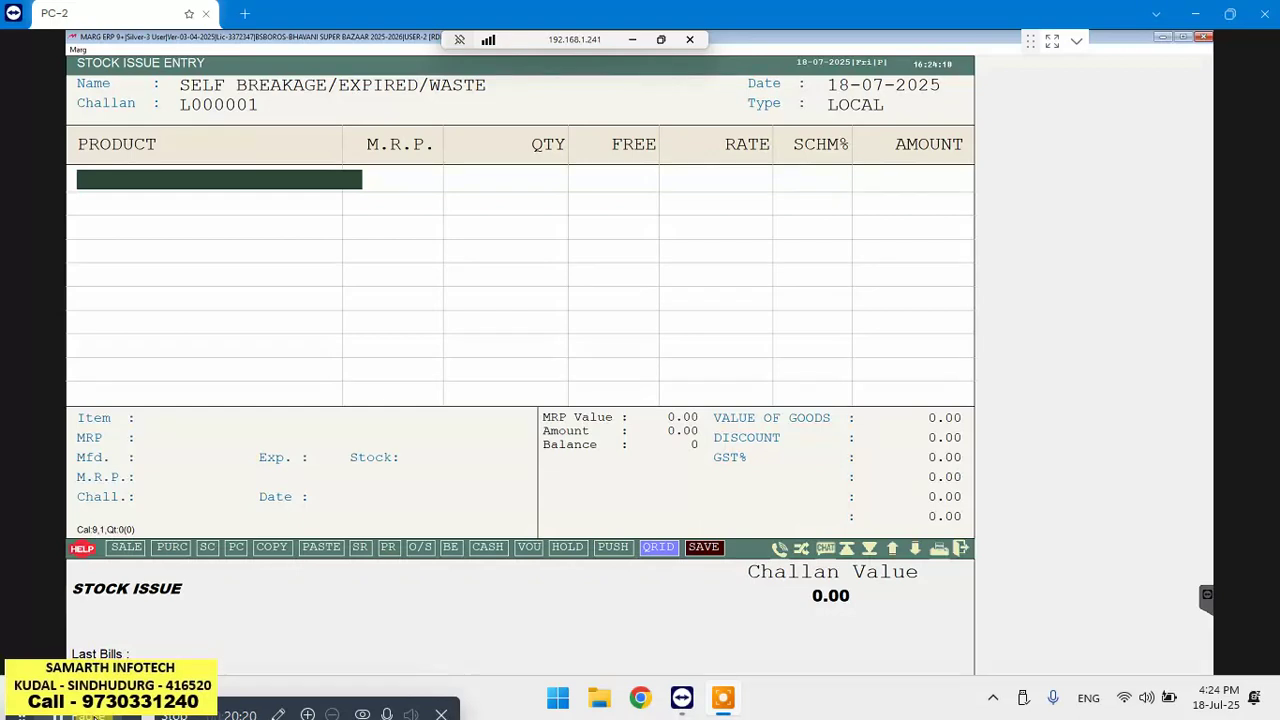
text(8904006302748)
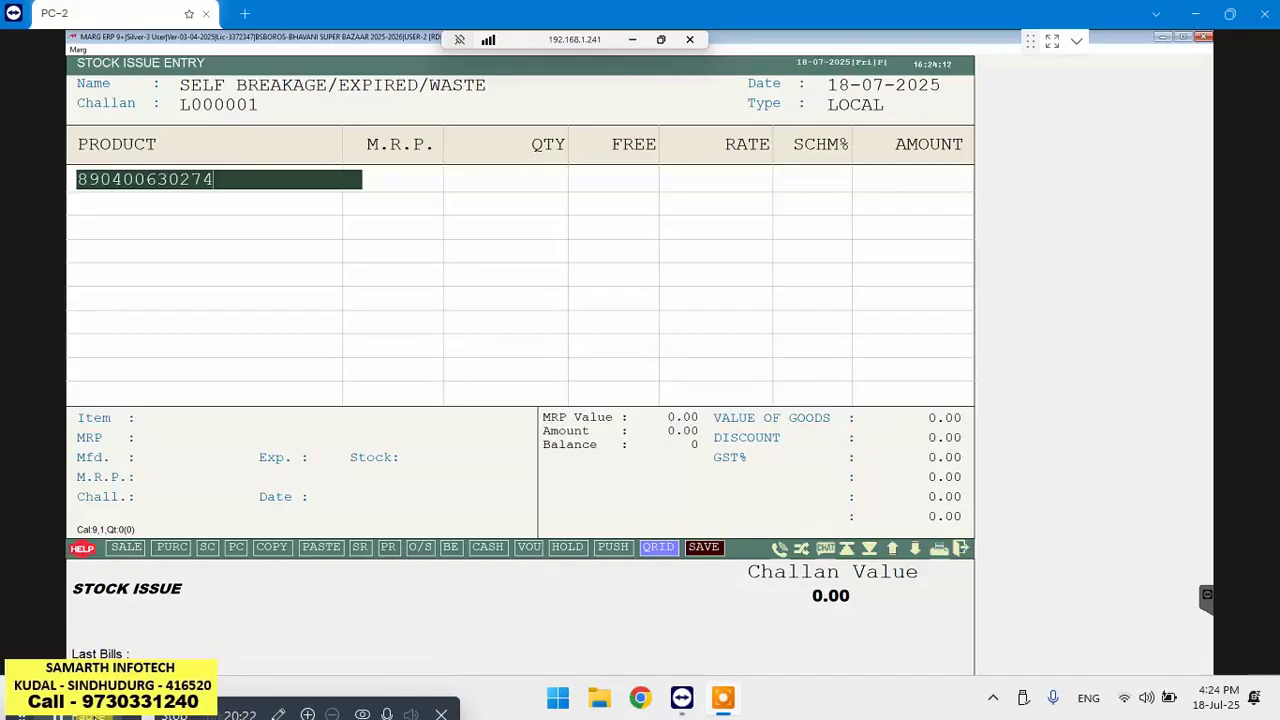
key(Return)
key(Return)
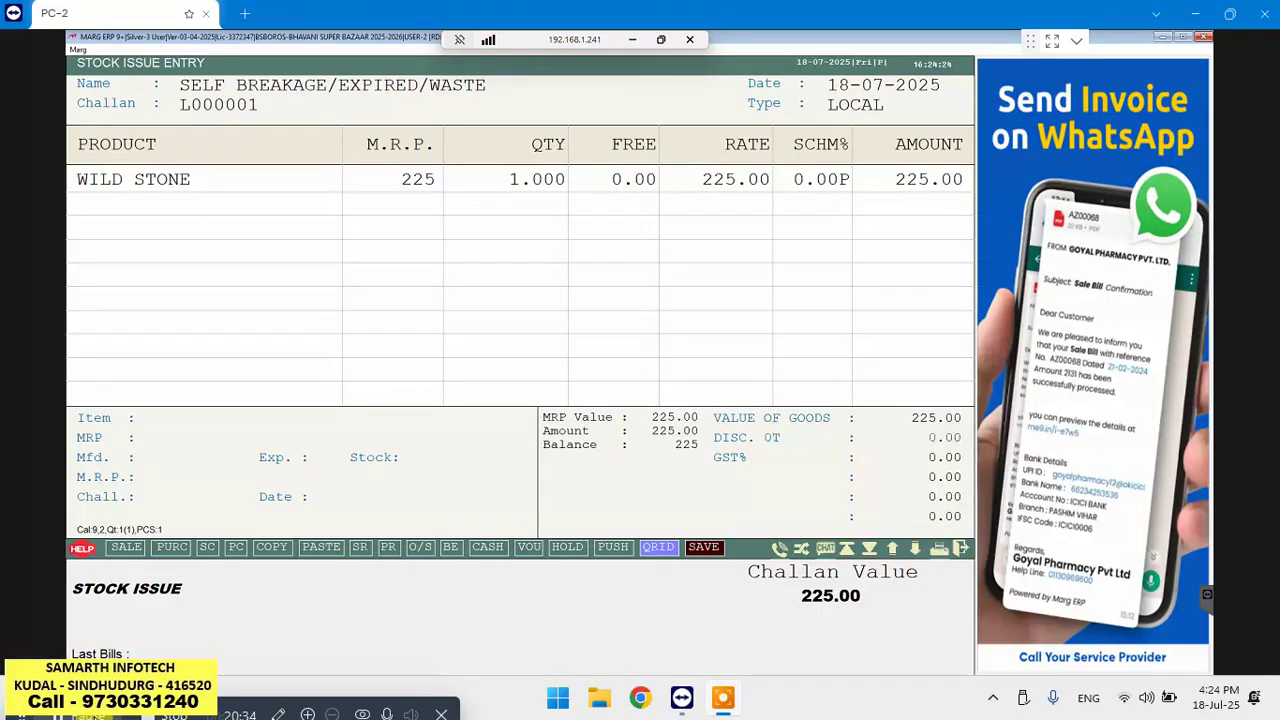
Save challan L000001 at 225.00 without printing or messaging, then leave Stock Issue Entry
key(Escape)
key(Return)
key(Return)
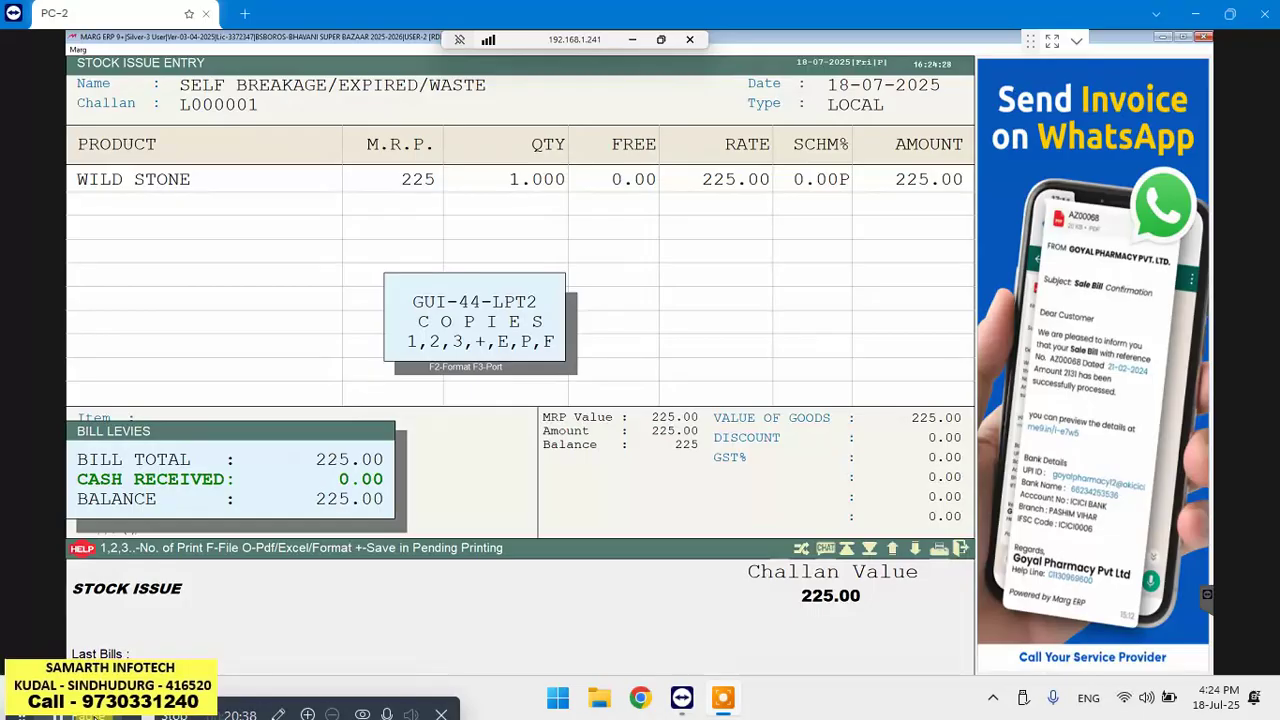
key(Escape)
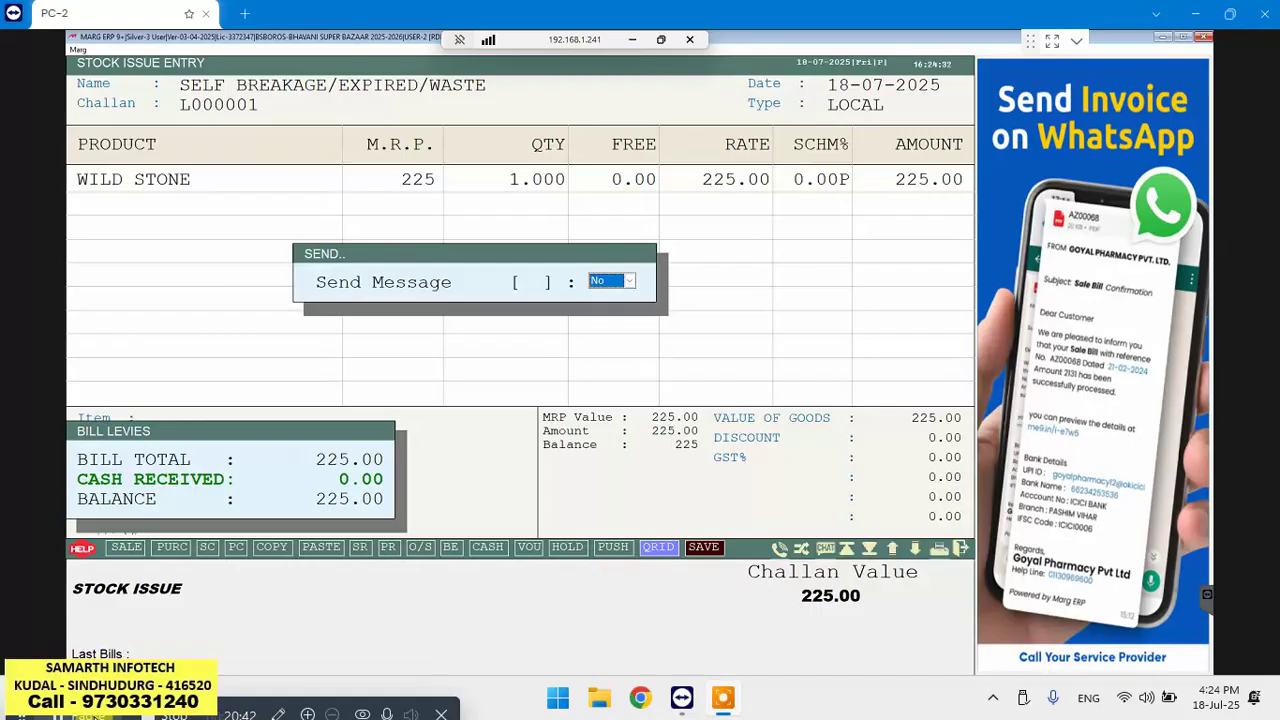
key(Return)
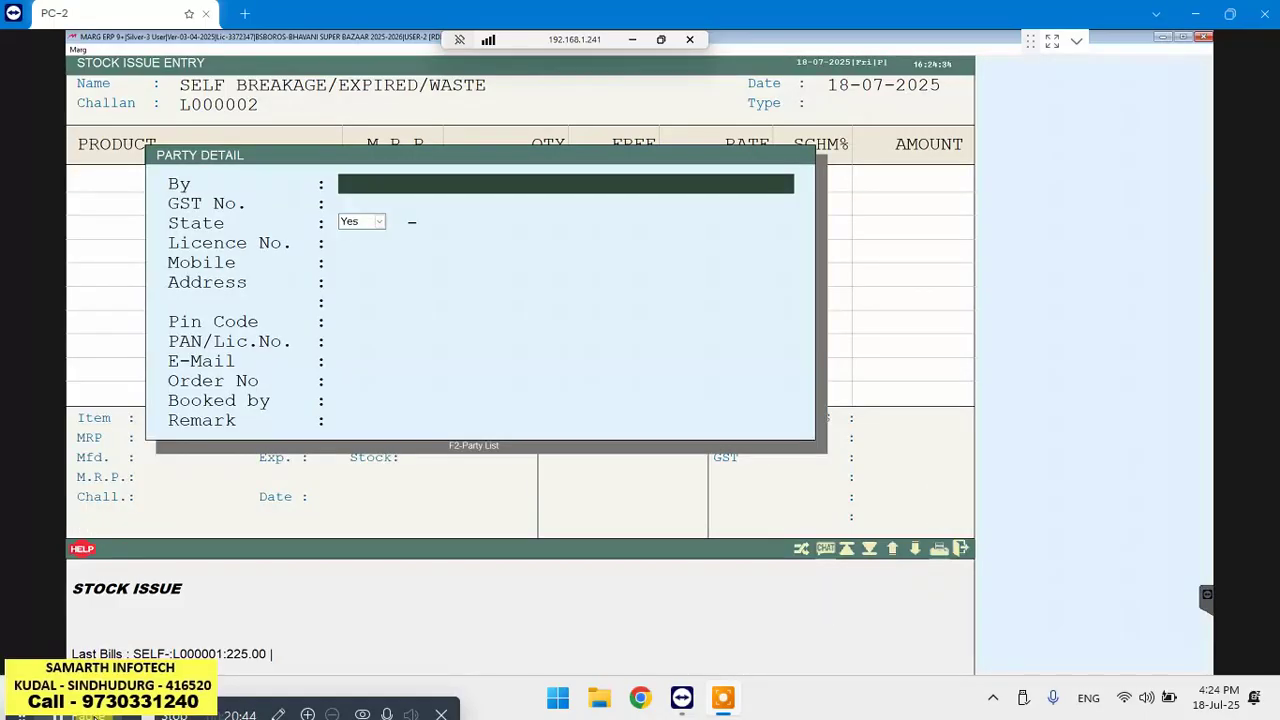
key(Escape)
key(Escape)
key(Escape)
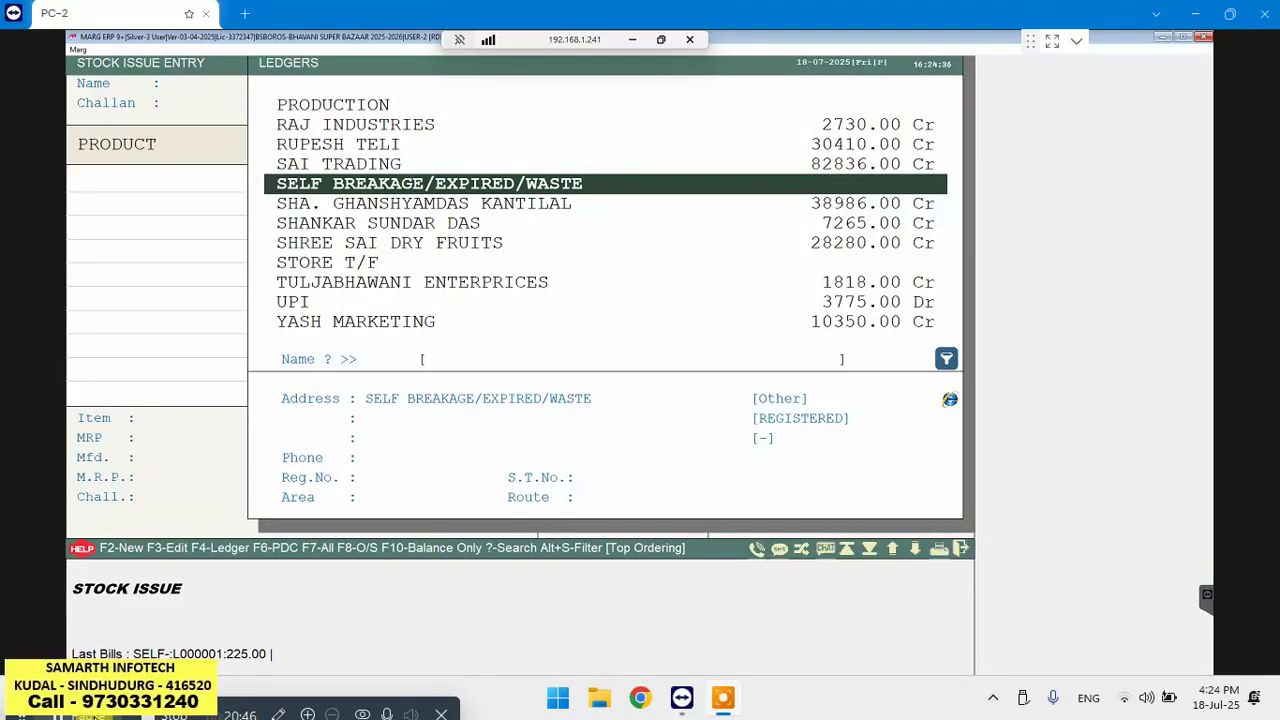
key(Escape)
key(Escape)
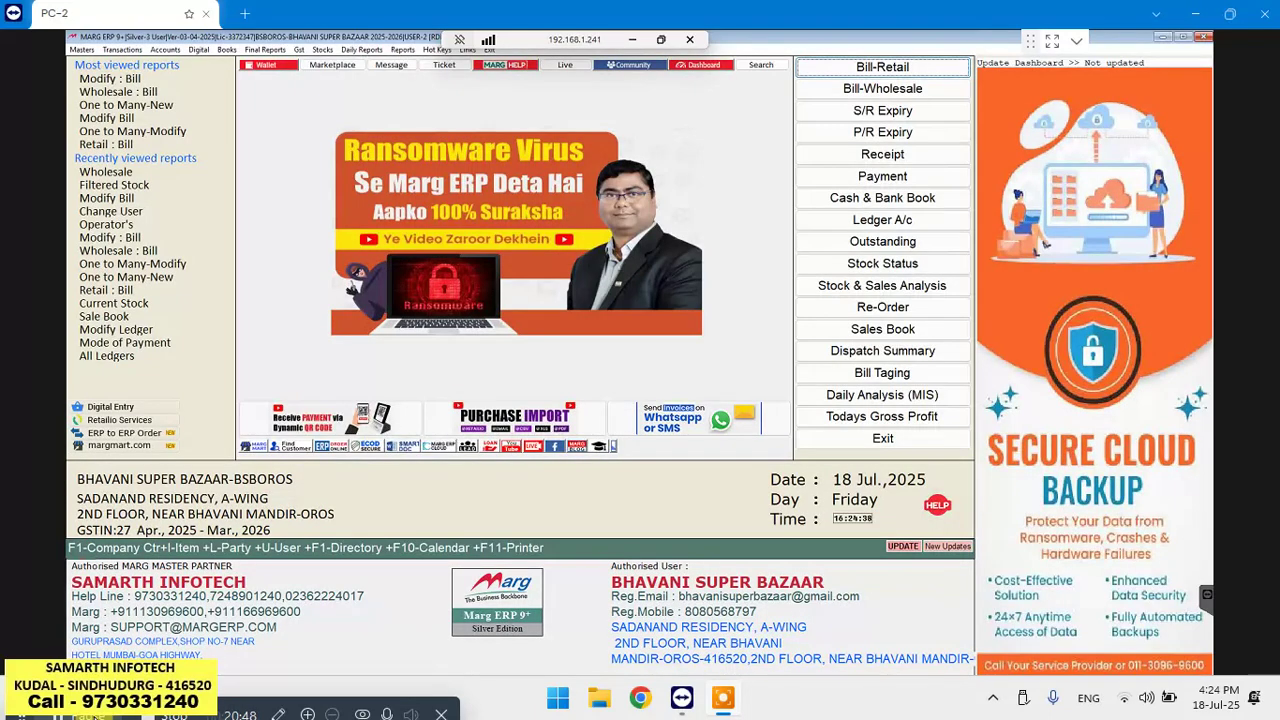
Bring up the Filtered Stock report settings from the Stocks menu
key(alt+s)
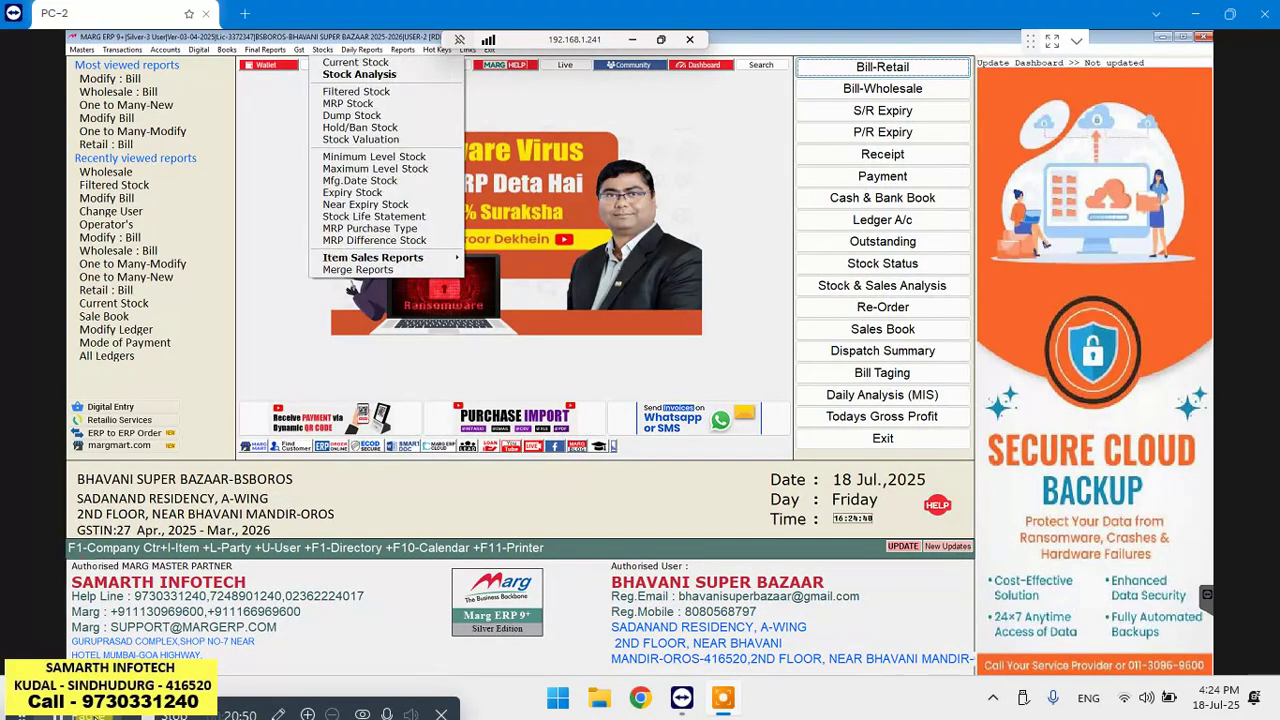
key(Down)
key(Down)
key(Return)
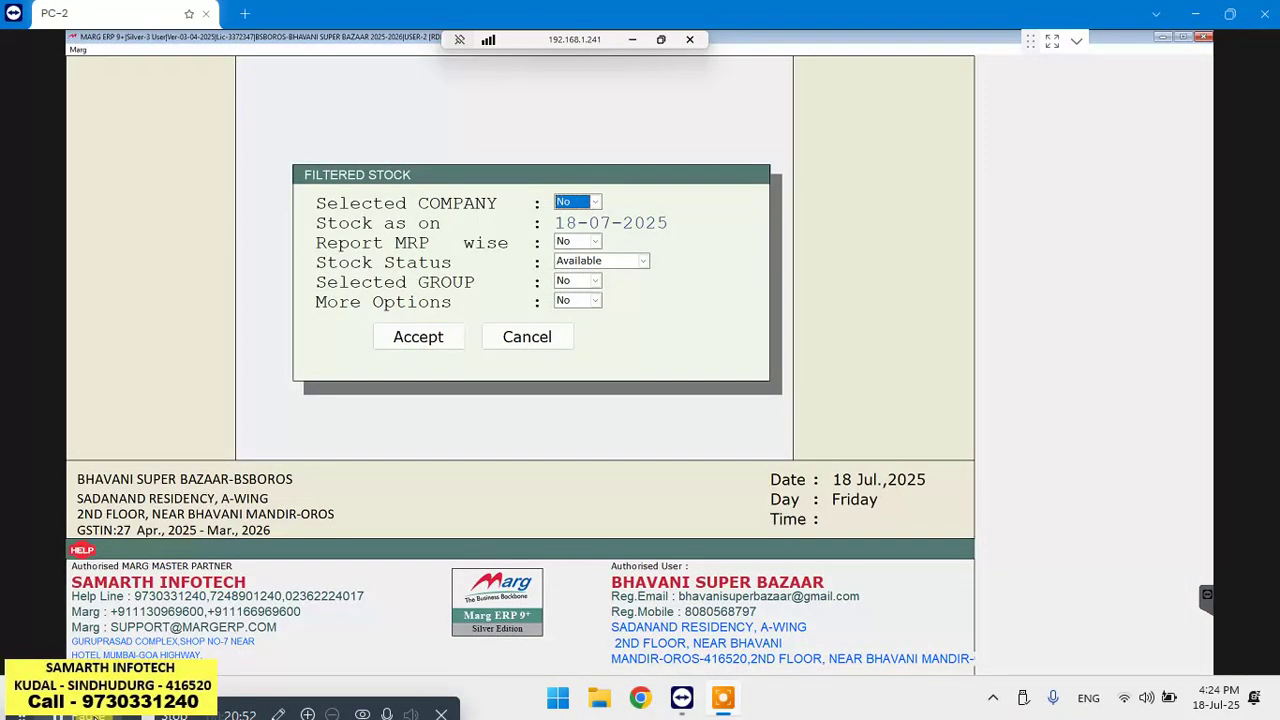
Show Closing Stock, confirm WILD STONE is now 8 PCS, and open its Register
key(Return)
key(Return)
key(Return)
key(Return)
key(Return)
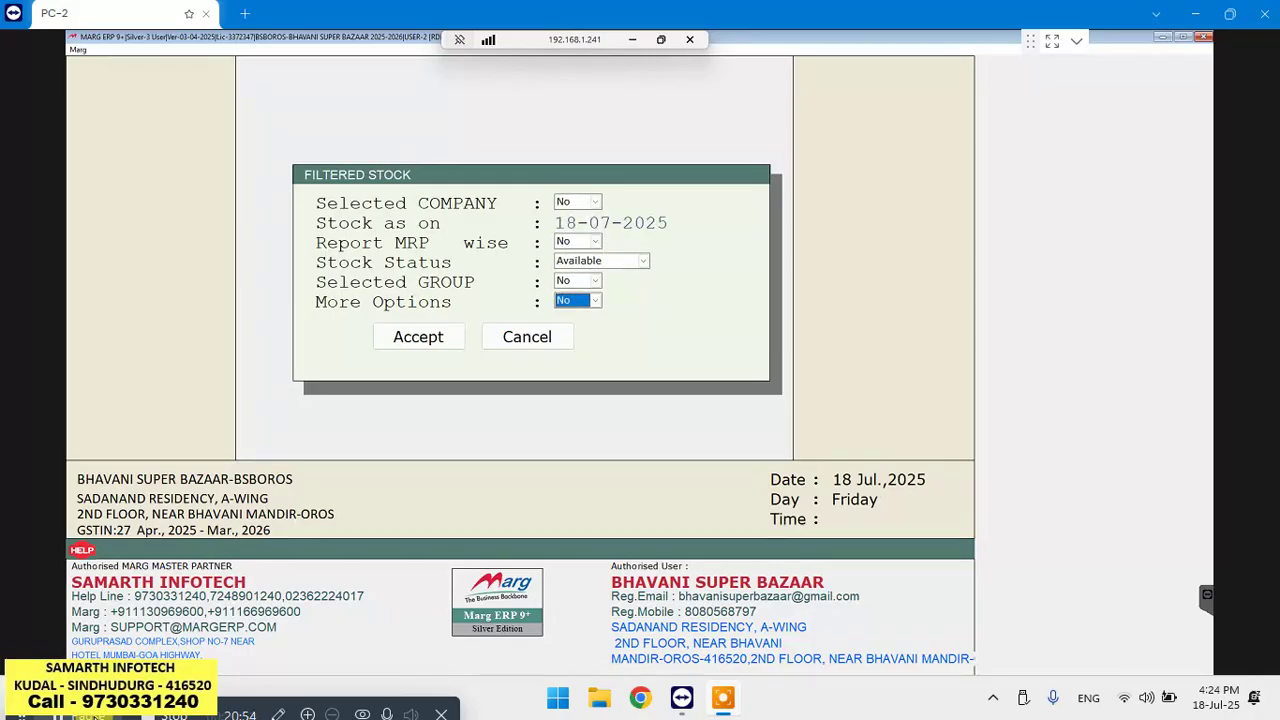
key(Return)
key(Return)
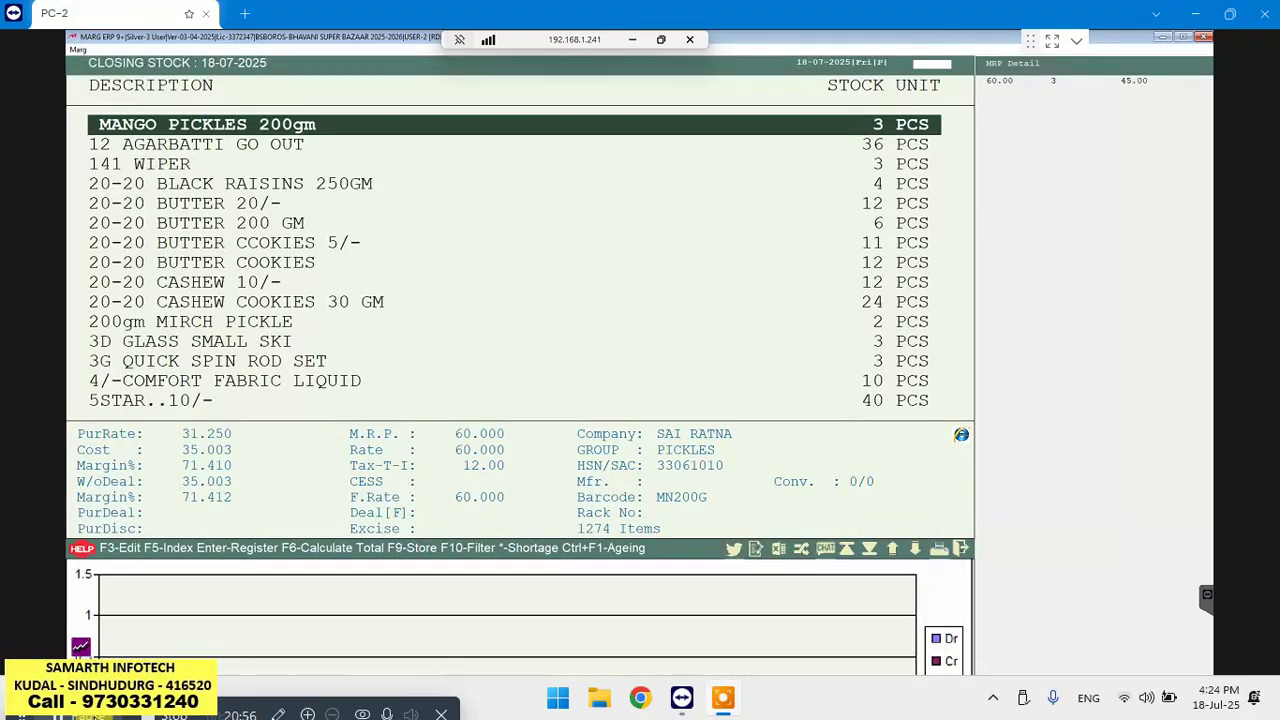
text(WI)
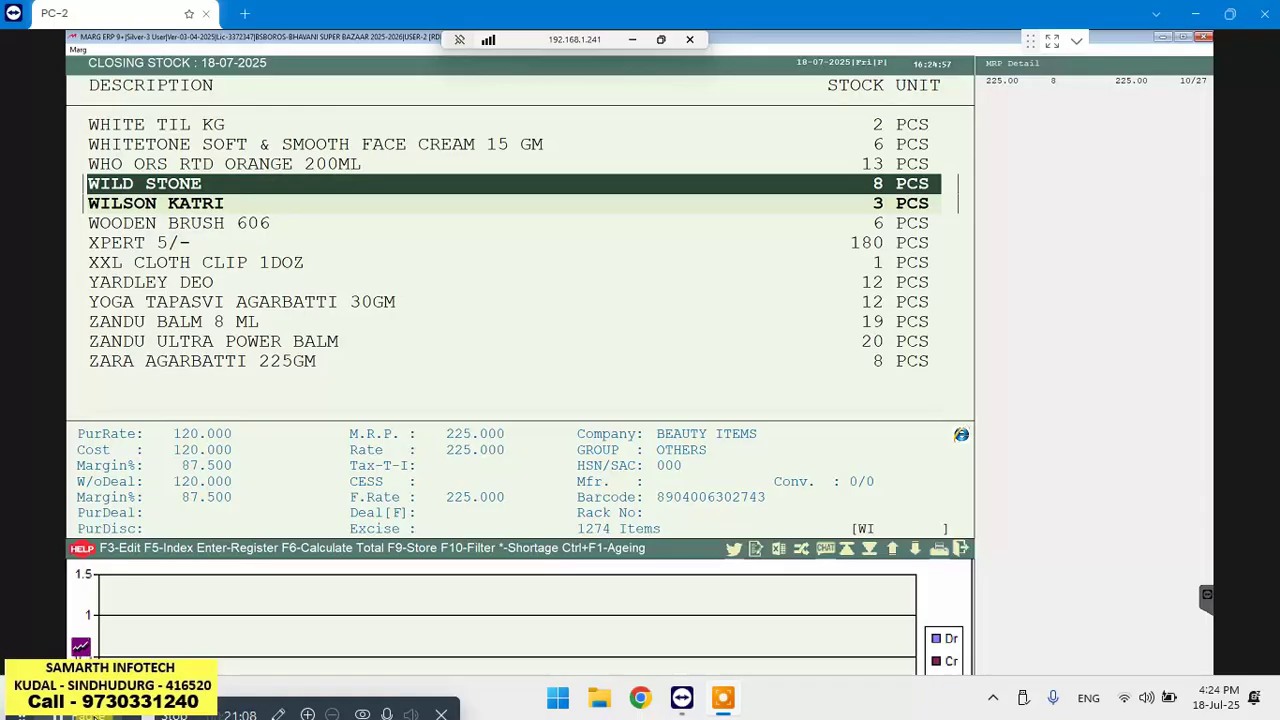
key(Return)
key(Return)
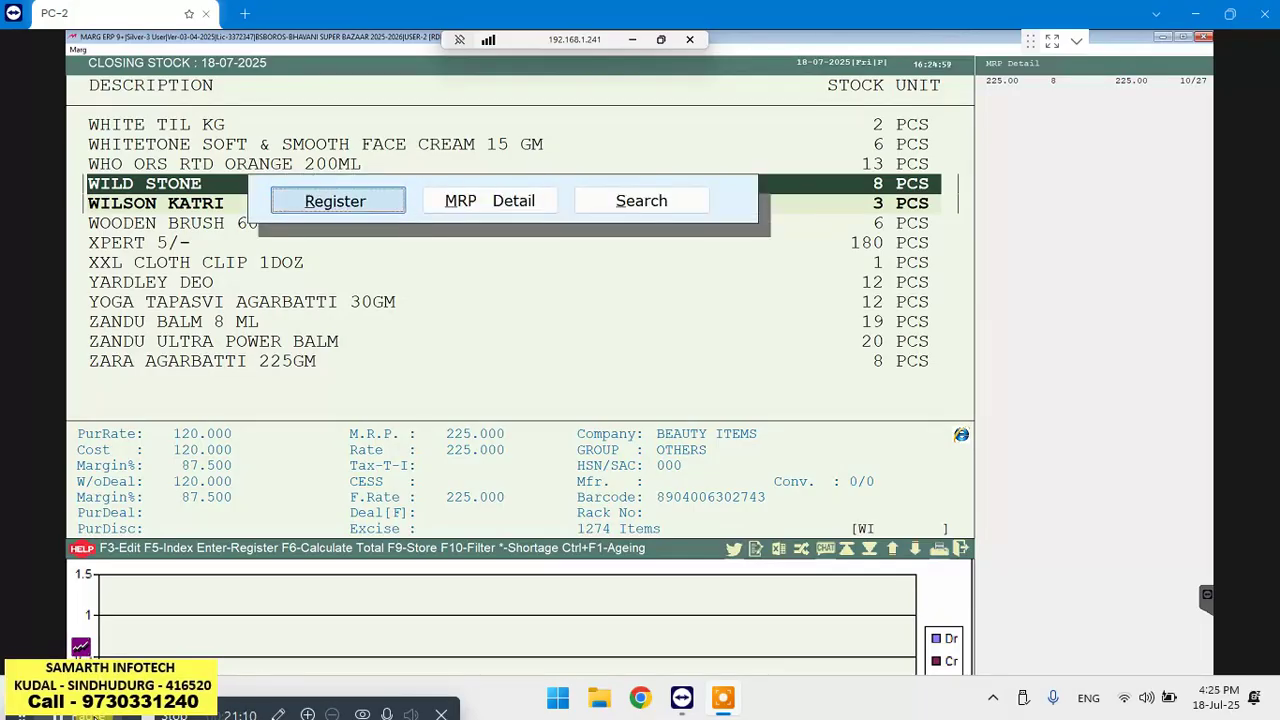
Review the WILD STONE ledger (12 received, balance 8), inspect purchase bill 5404, then return to Closing Stock
key(Return)
key(Return)
key(Return)
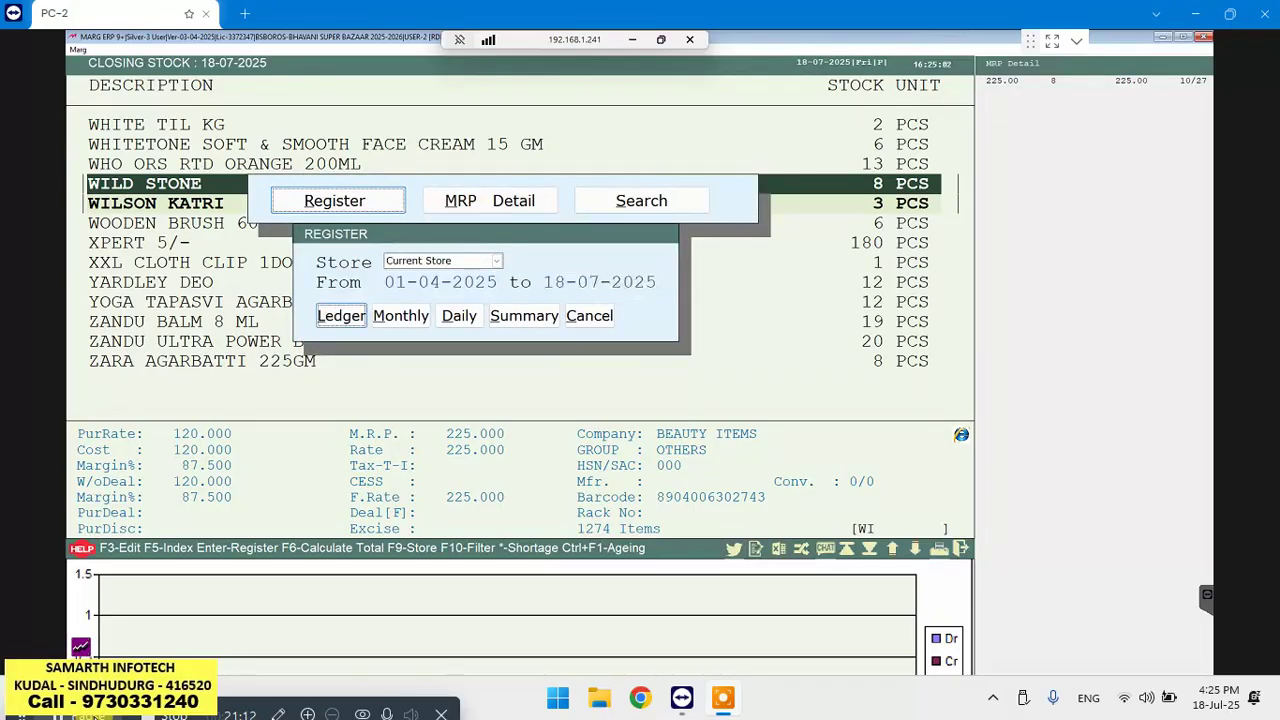
key(Return)
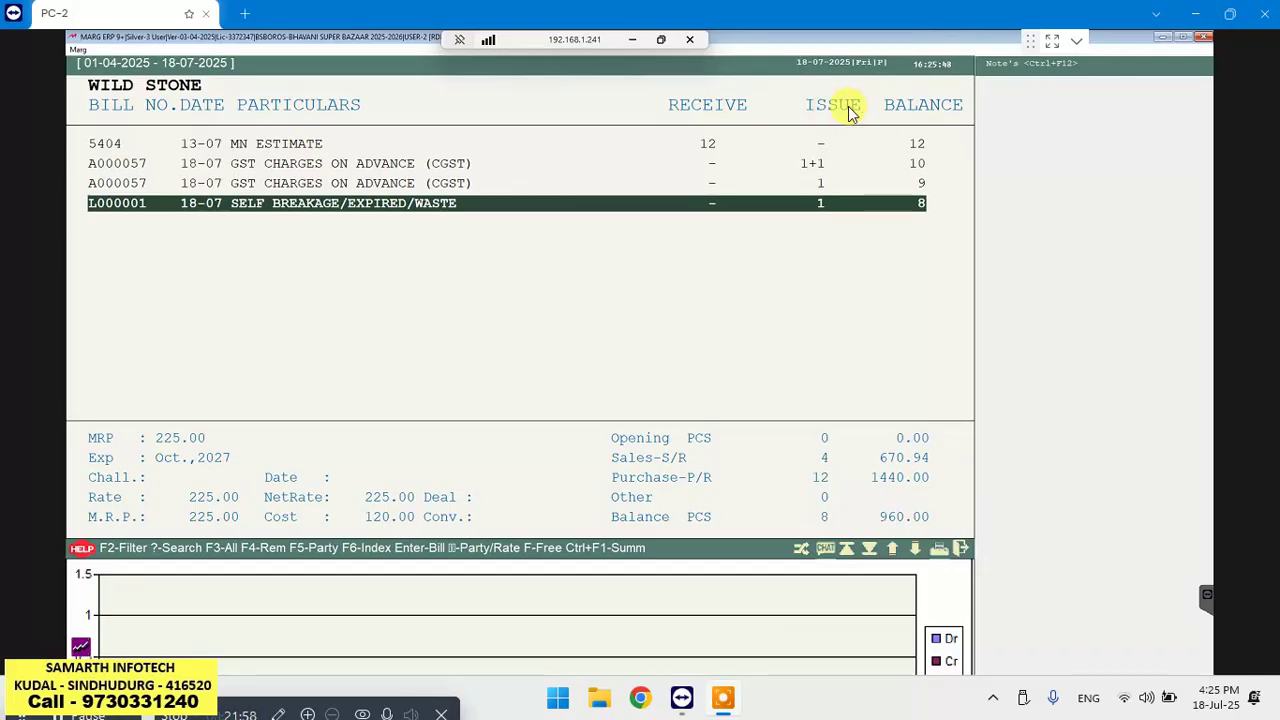
key(Up)
key(Up)
key(Up)
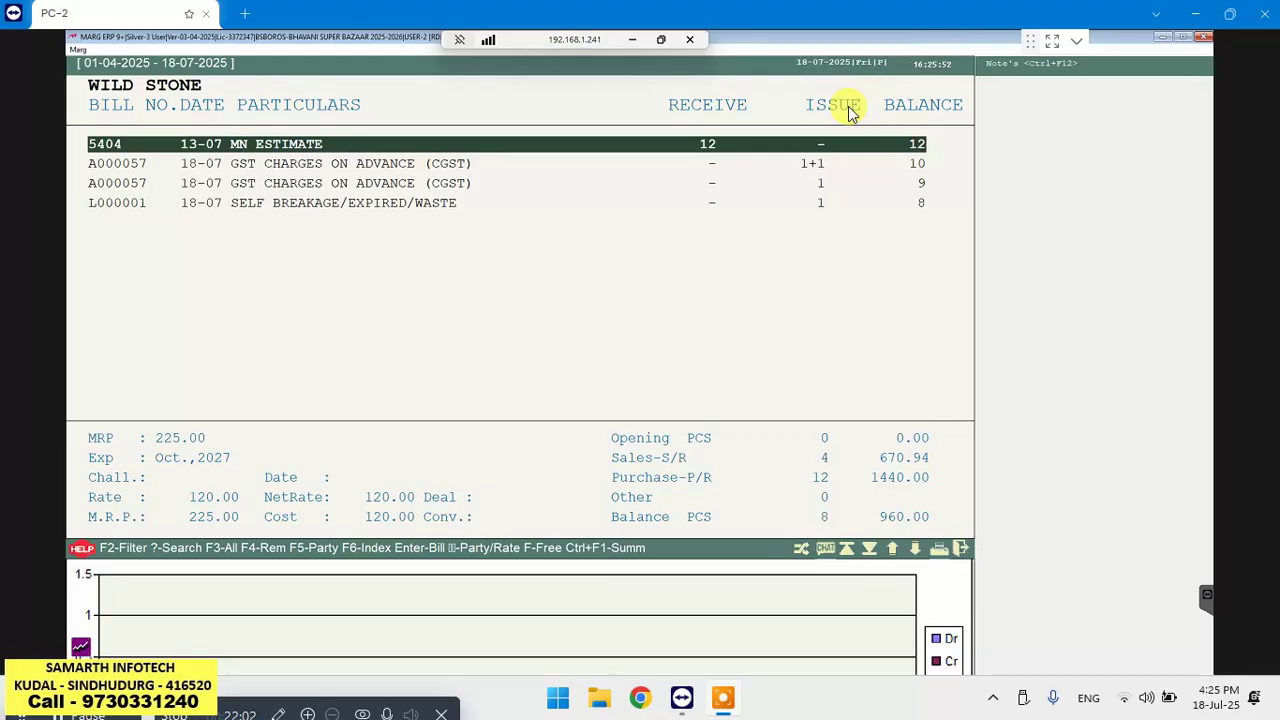
key(Return)
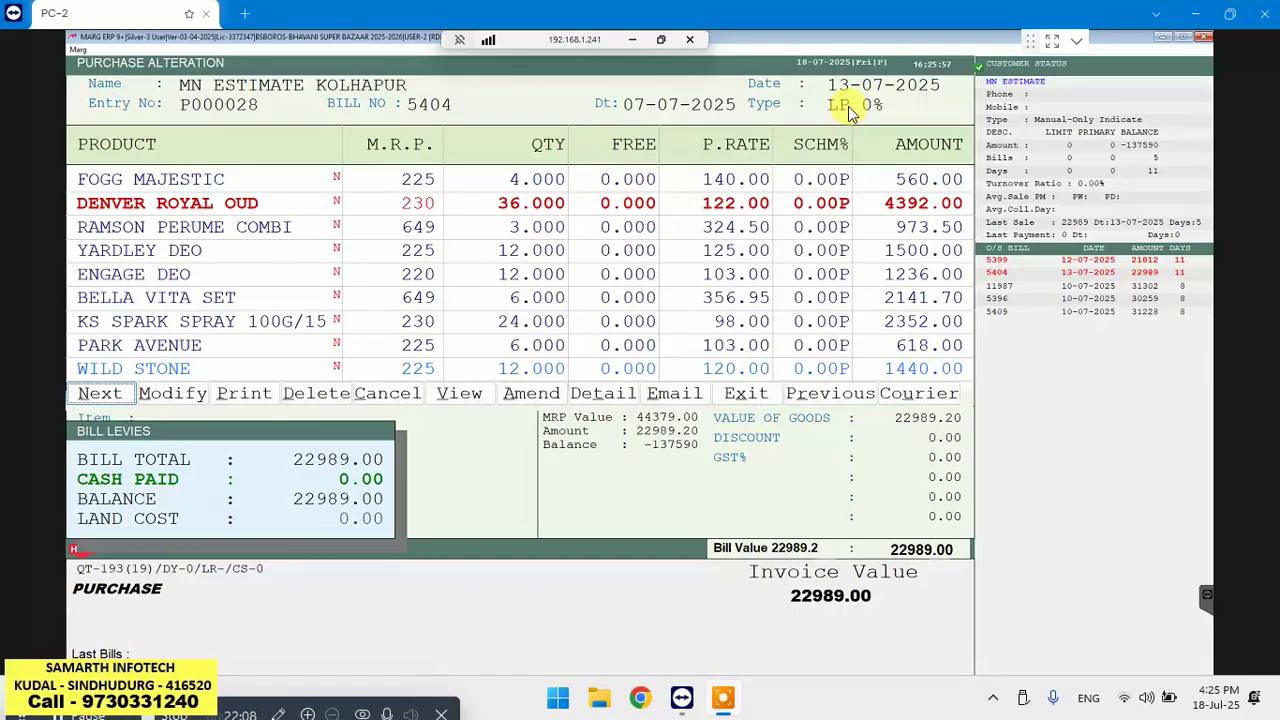
key(Escape)
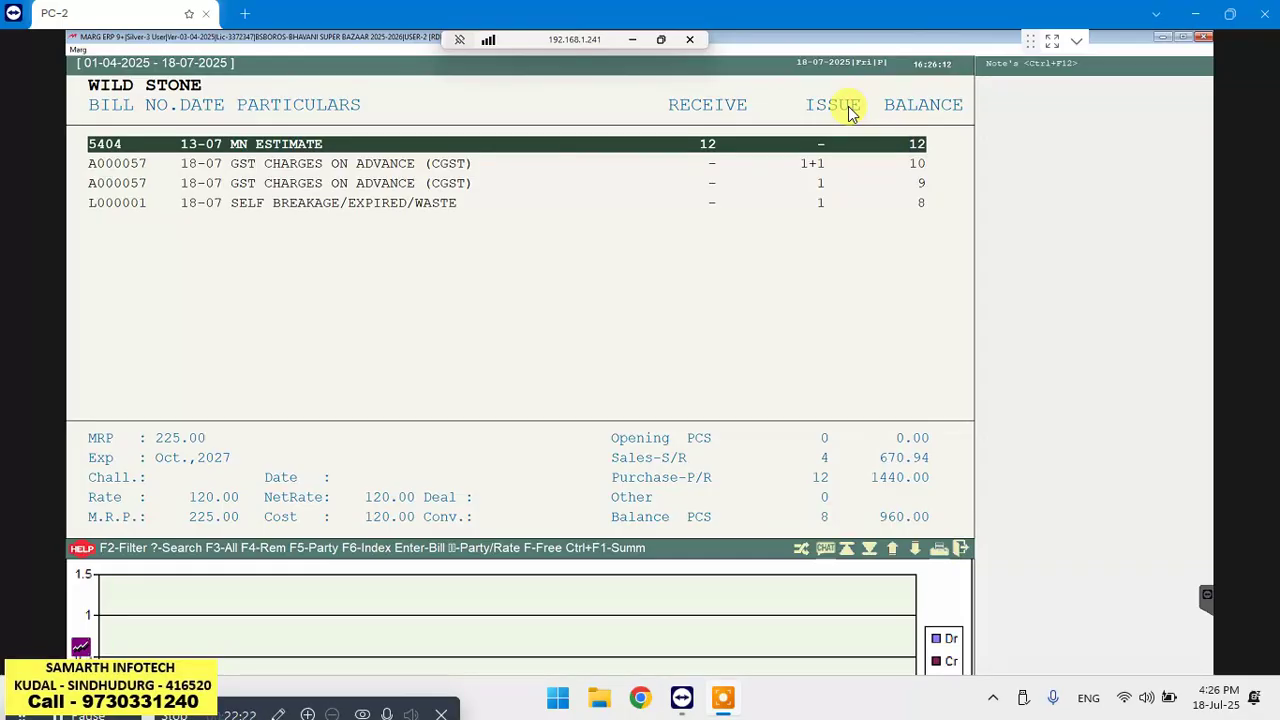
key(Escape)
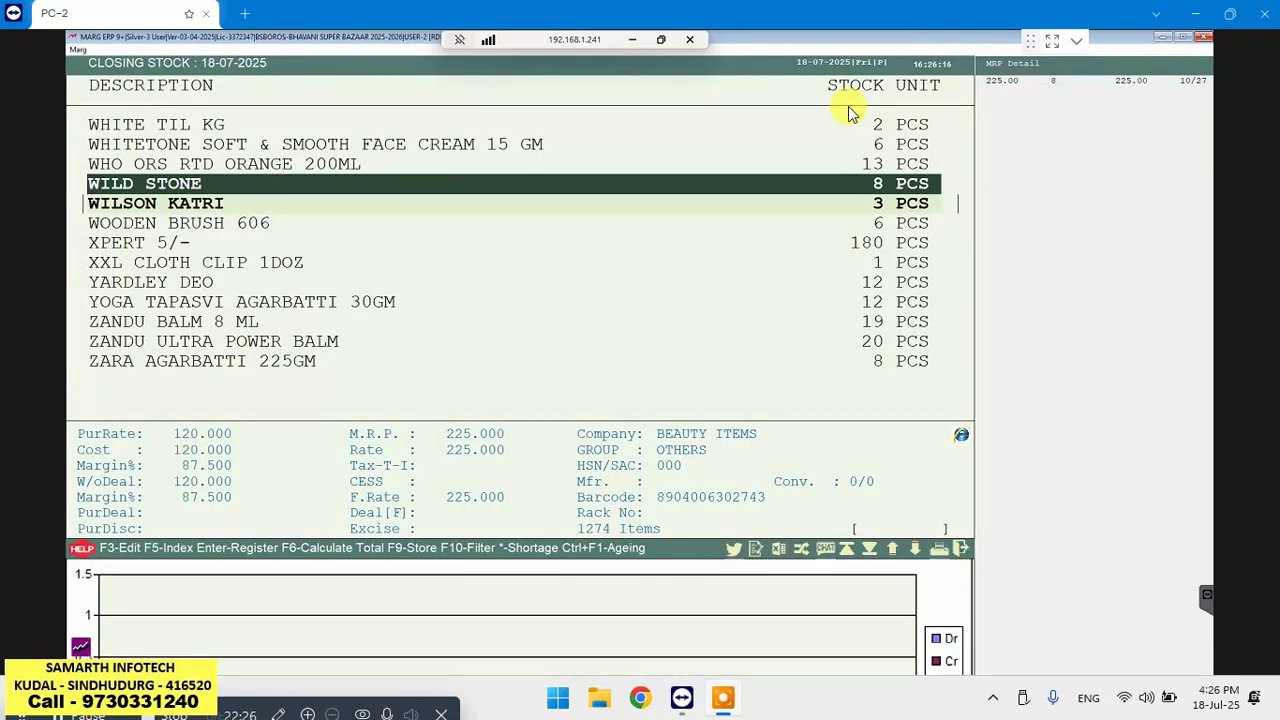
Start new retail sale bill A000059 and move past the customer fields to the product row
key(Escape)
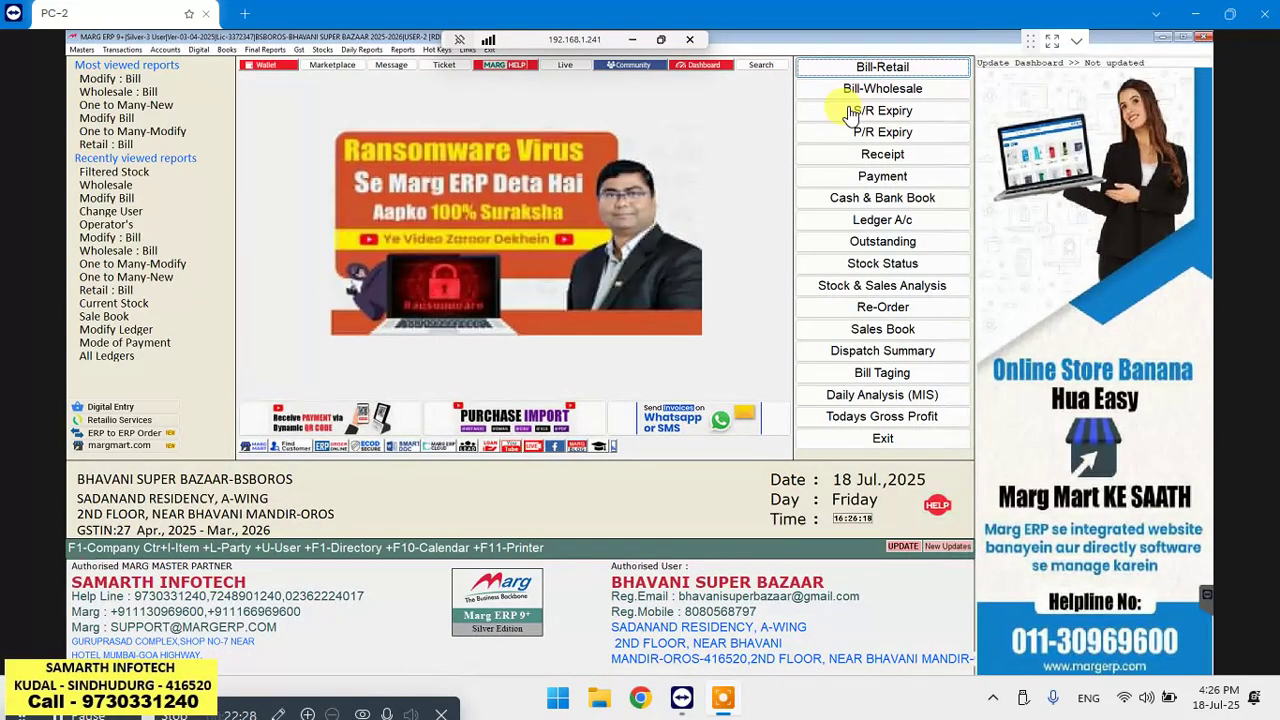
key(Return)
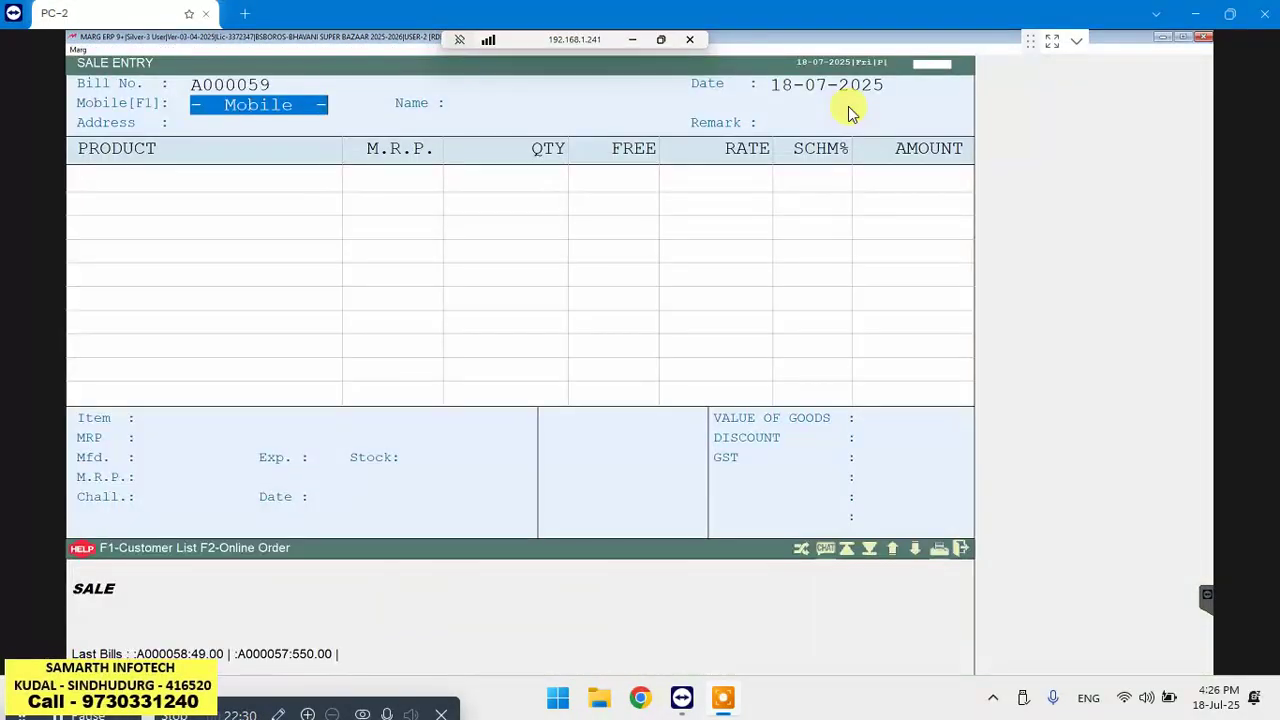
key(Return)
key(Return)
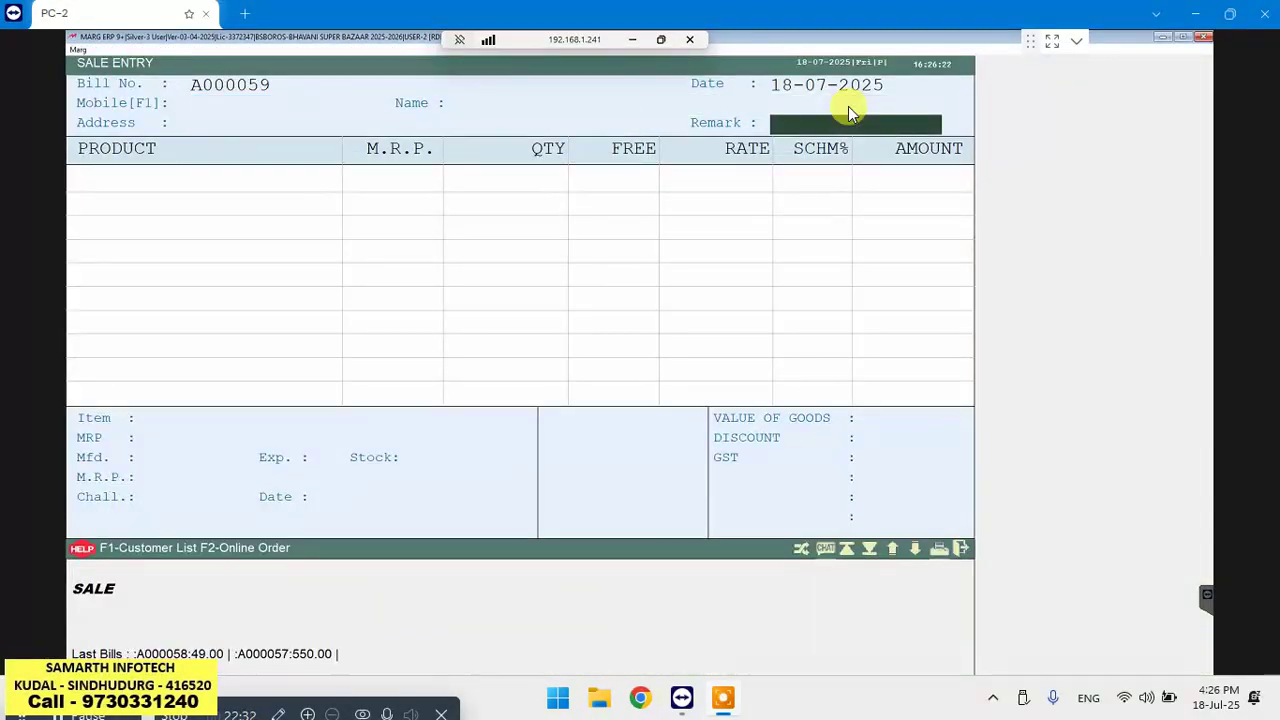
key(Return)
key(Return)
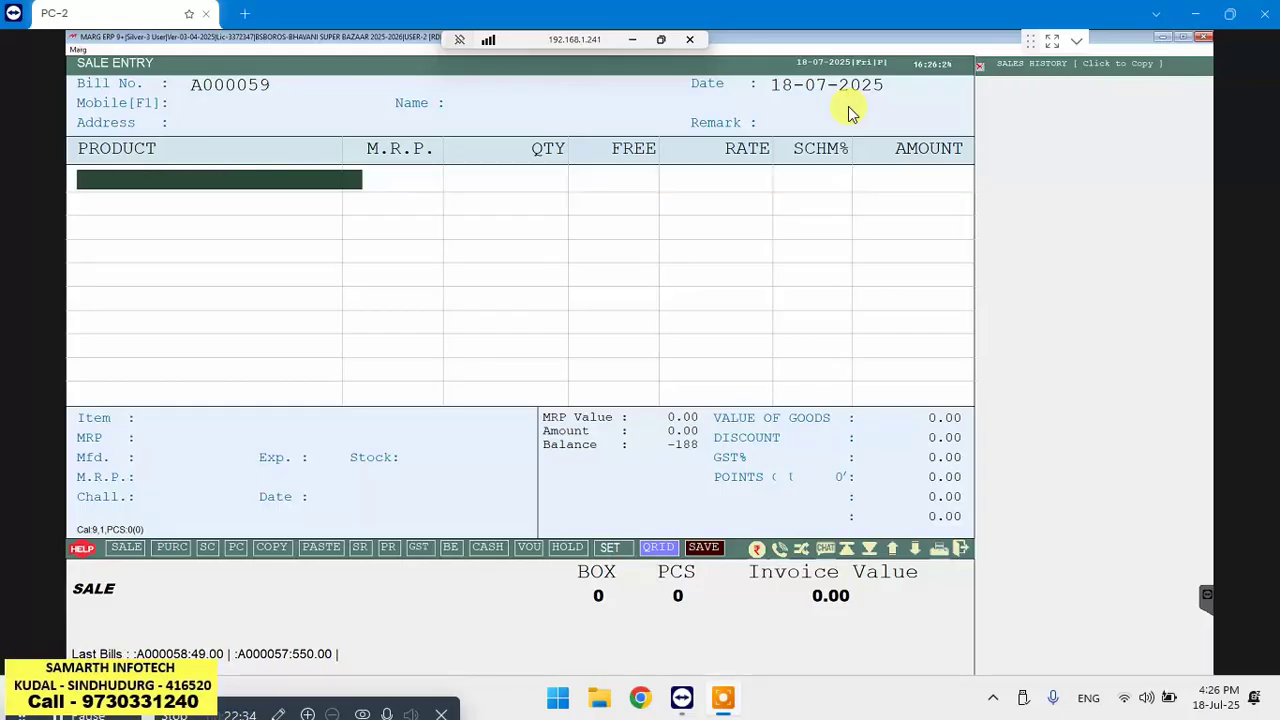
Search the item list for 'WI' and bring up options for WILD STONE (8 PCS, 225.00)
key(Return)
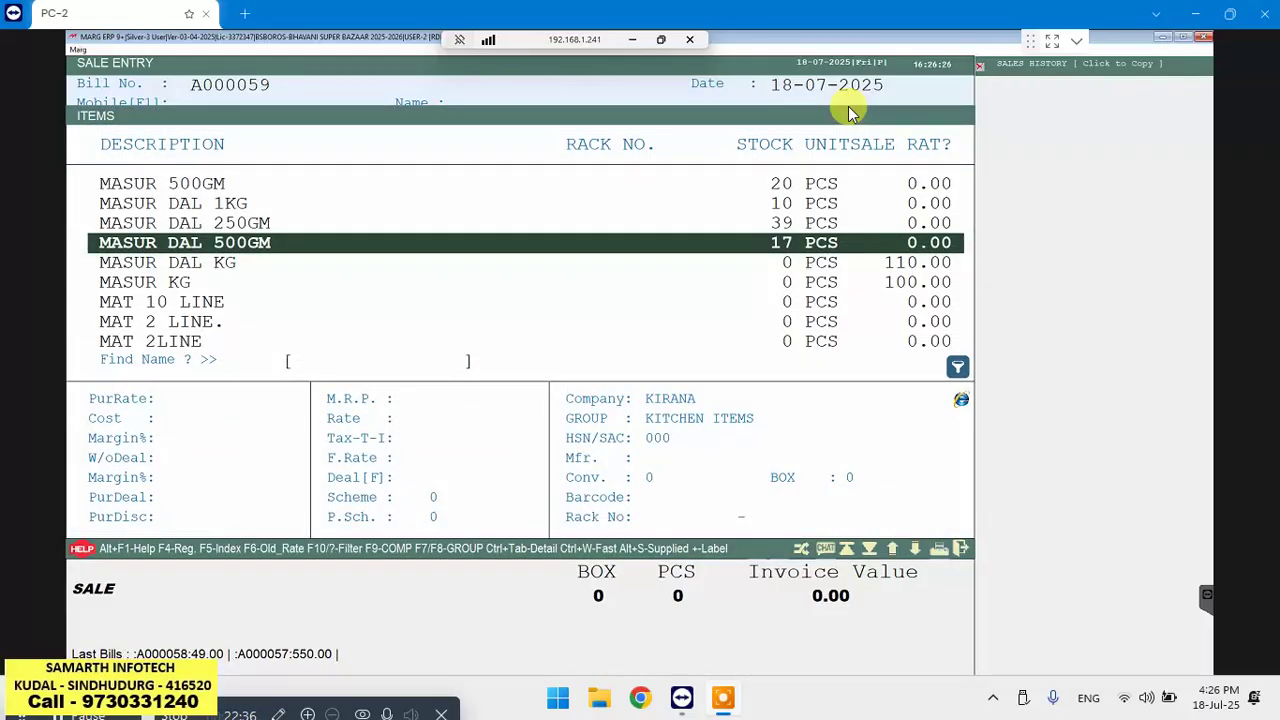
text(WI)
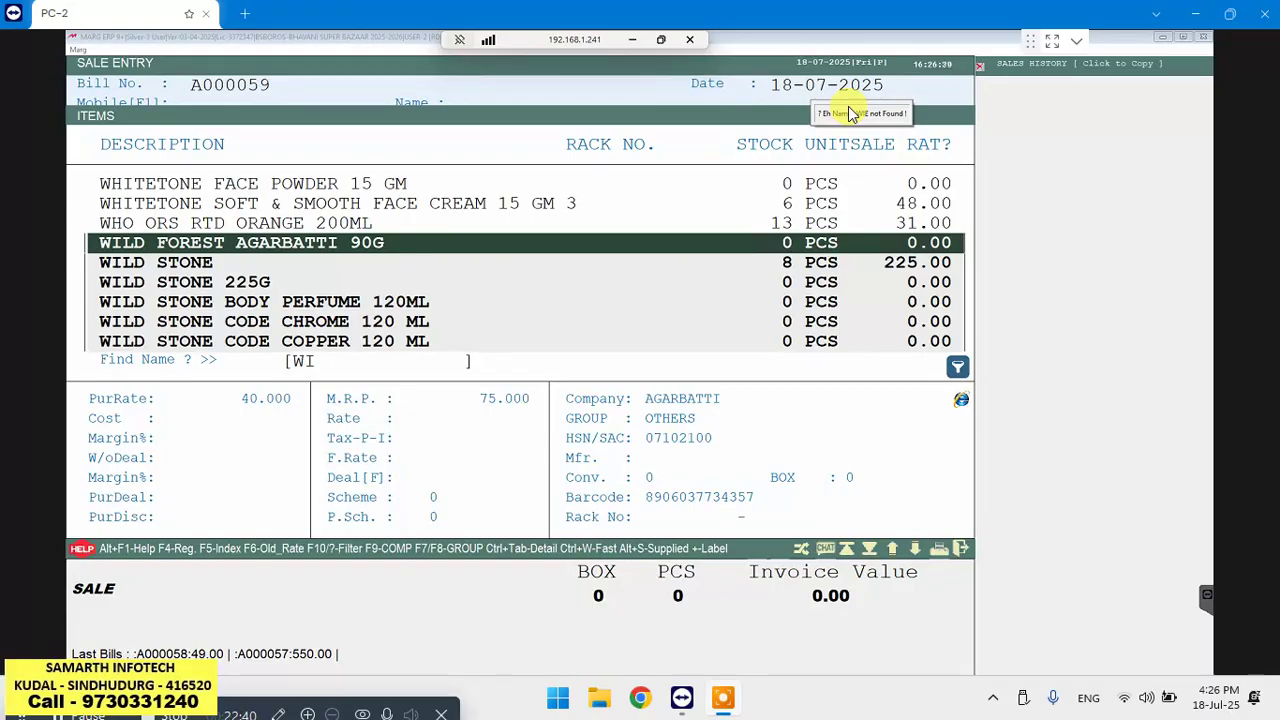
key(Down)
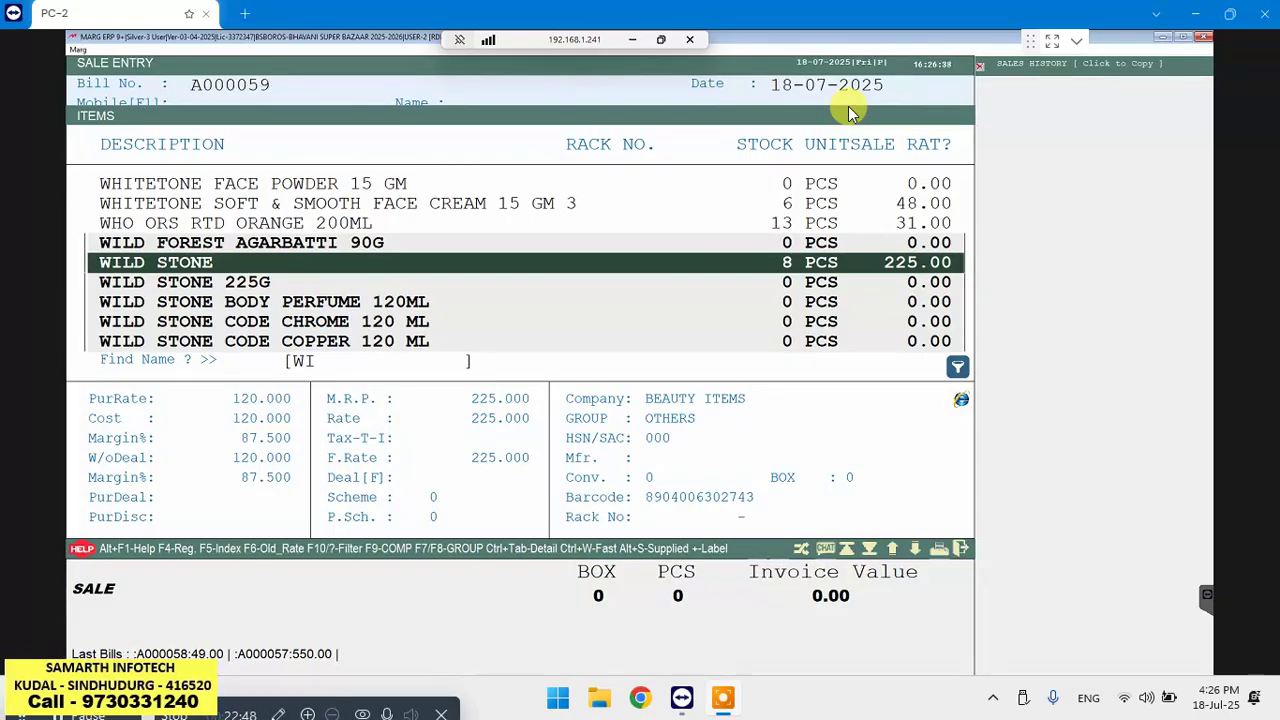
key(Return)
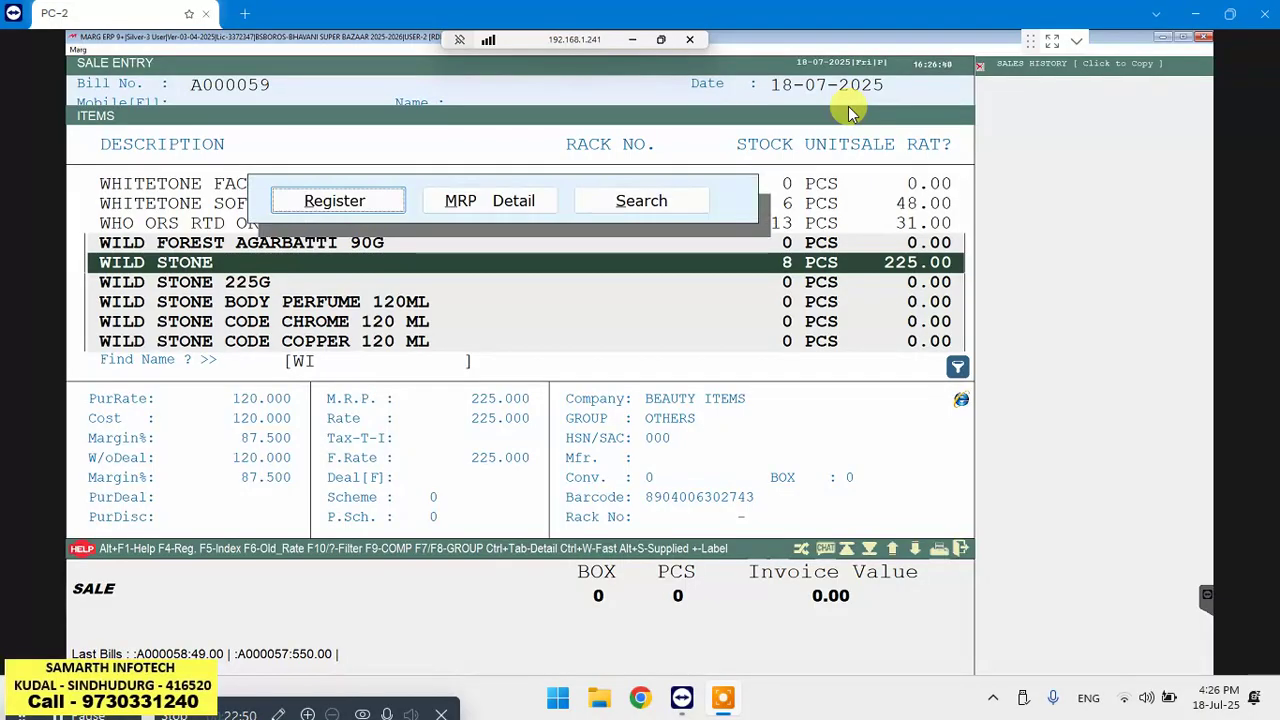
Open the WILD STONE stock ledger with the default store and date range
key(Return)
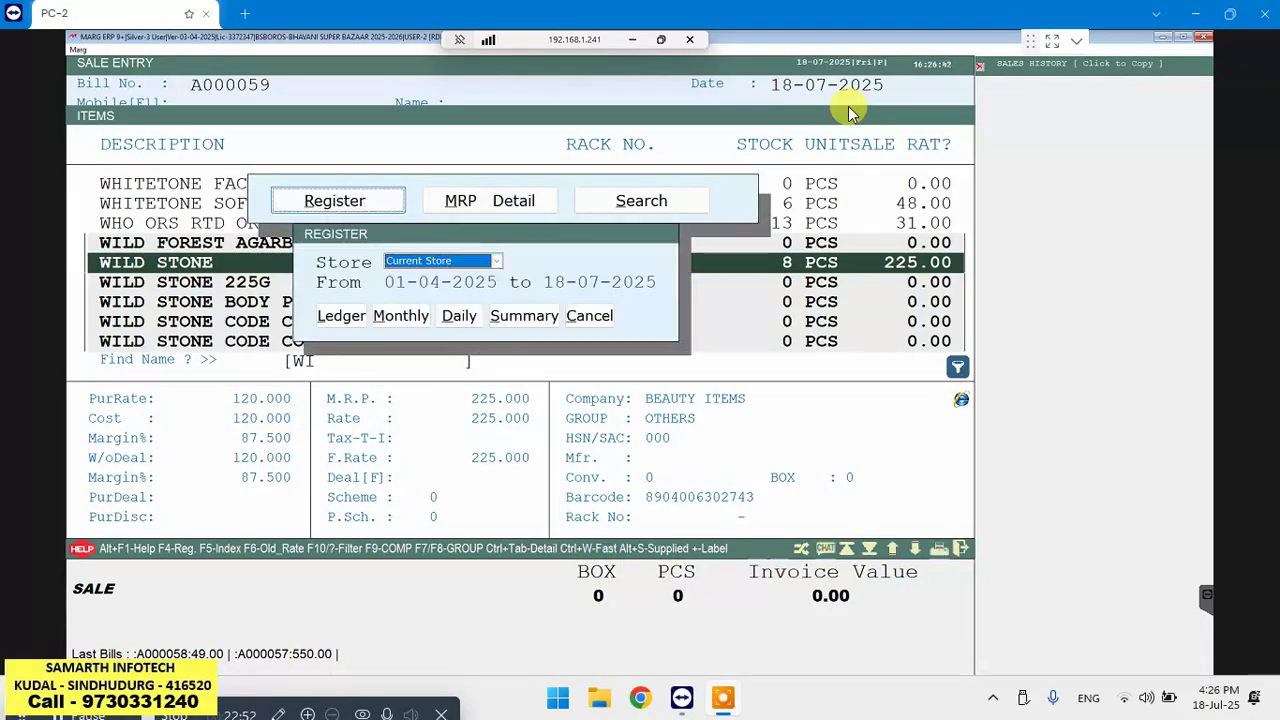
key(Return)
key(Return)
key(Return)
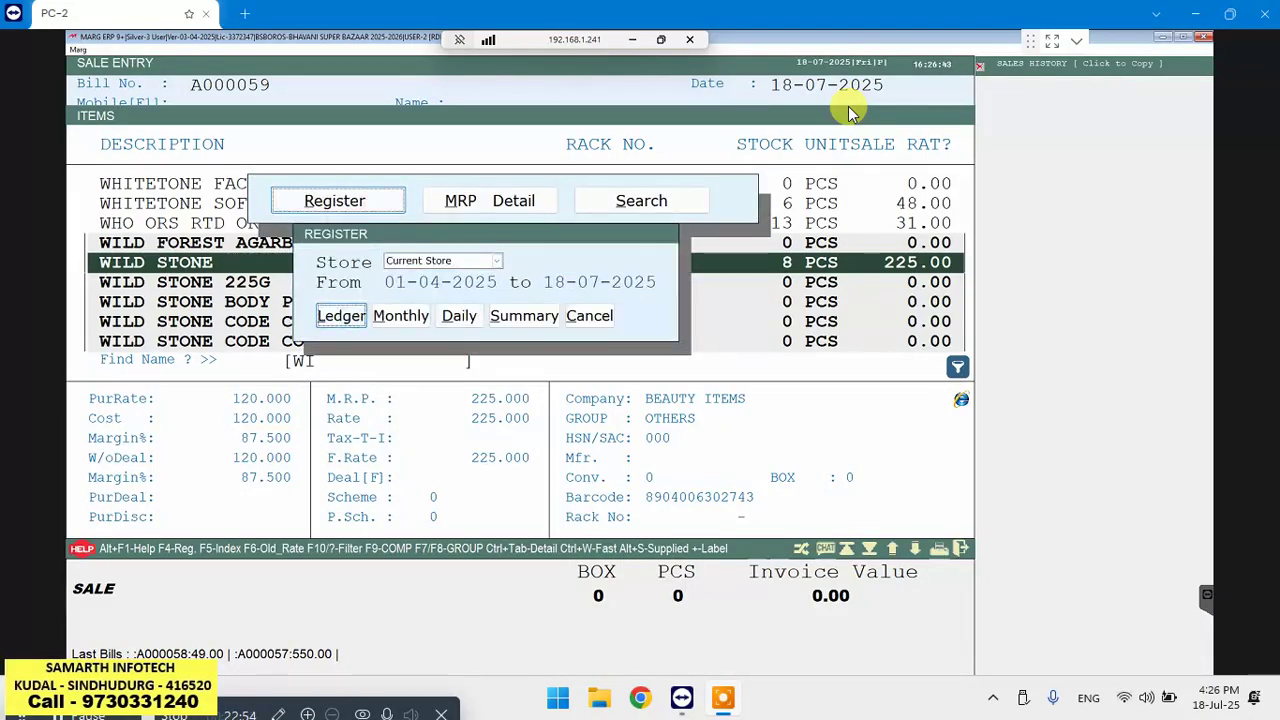
key(Return)
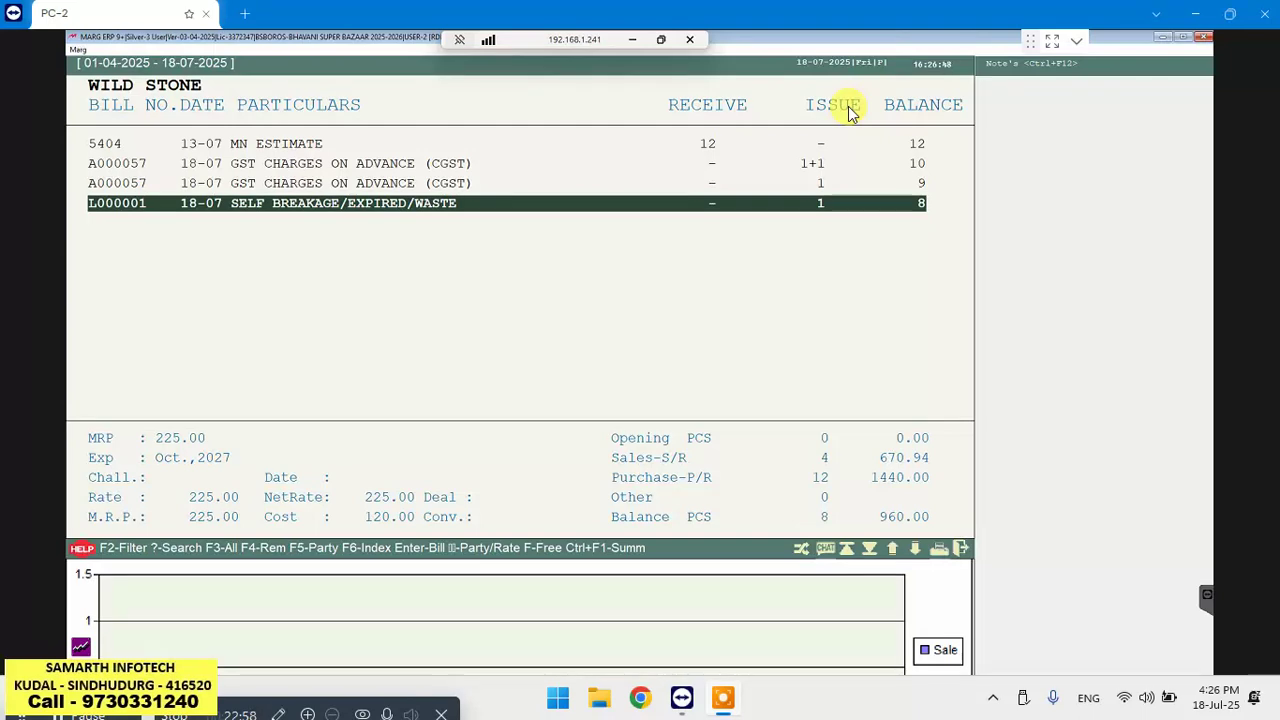
Delete stock issue challan L000001 from the ledger, confirming with Yes
key(Return)
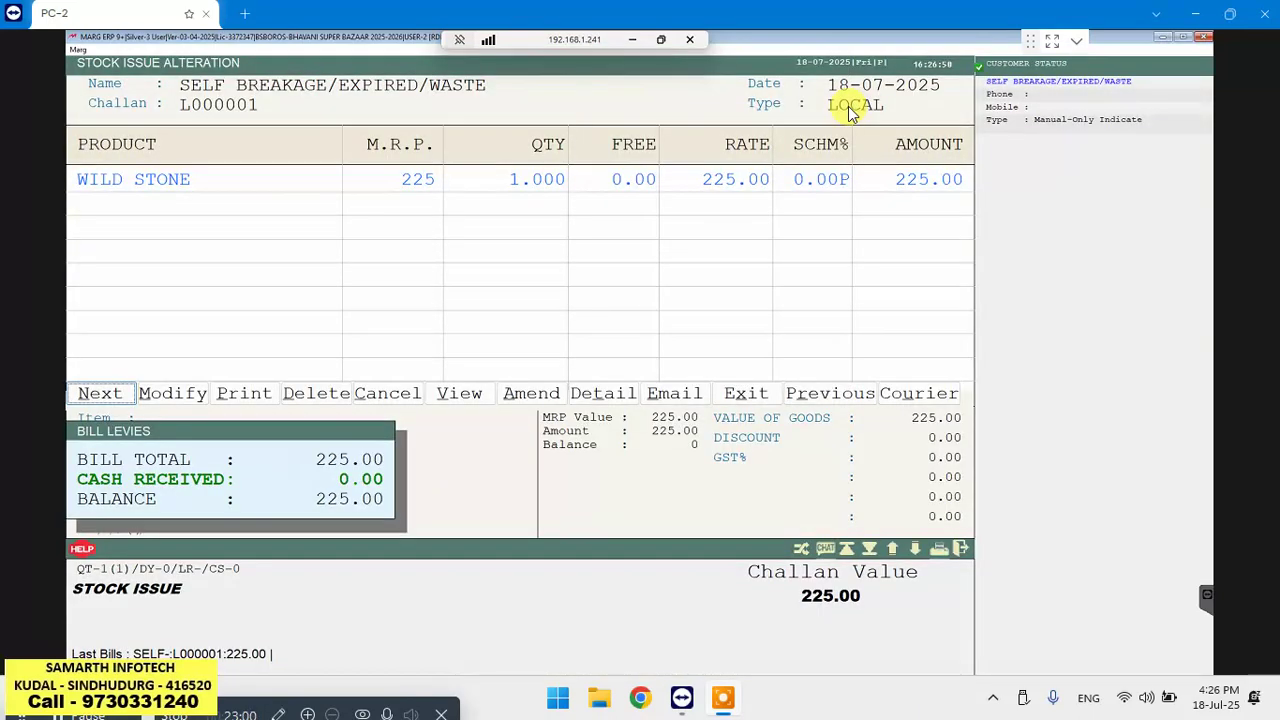
key(Right)
key(Right)
key(Right)
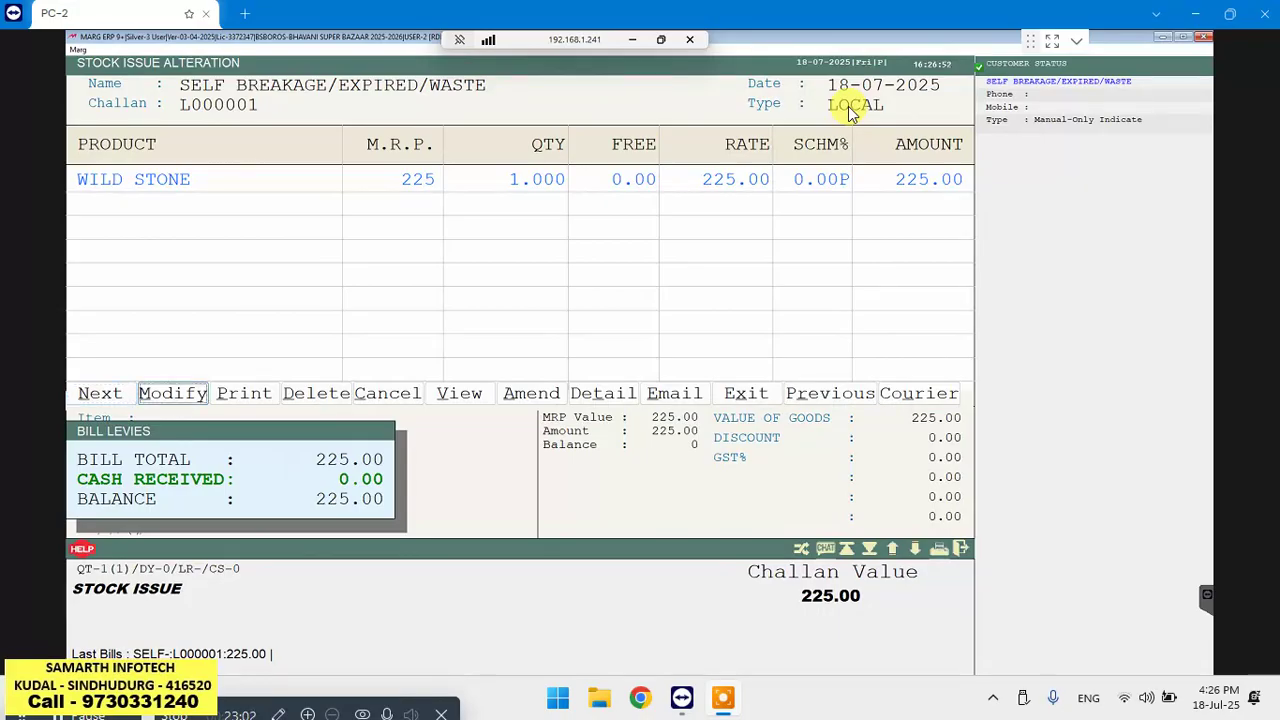
key(Return)
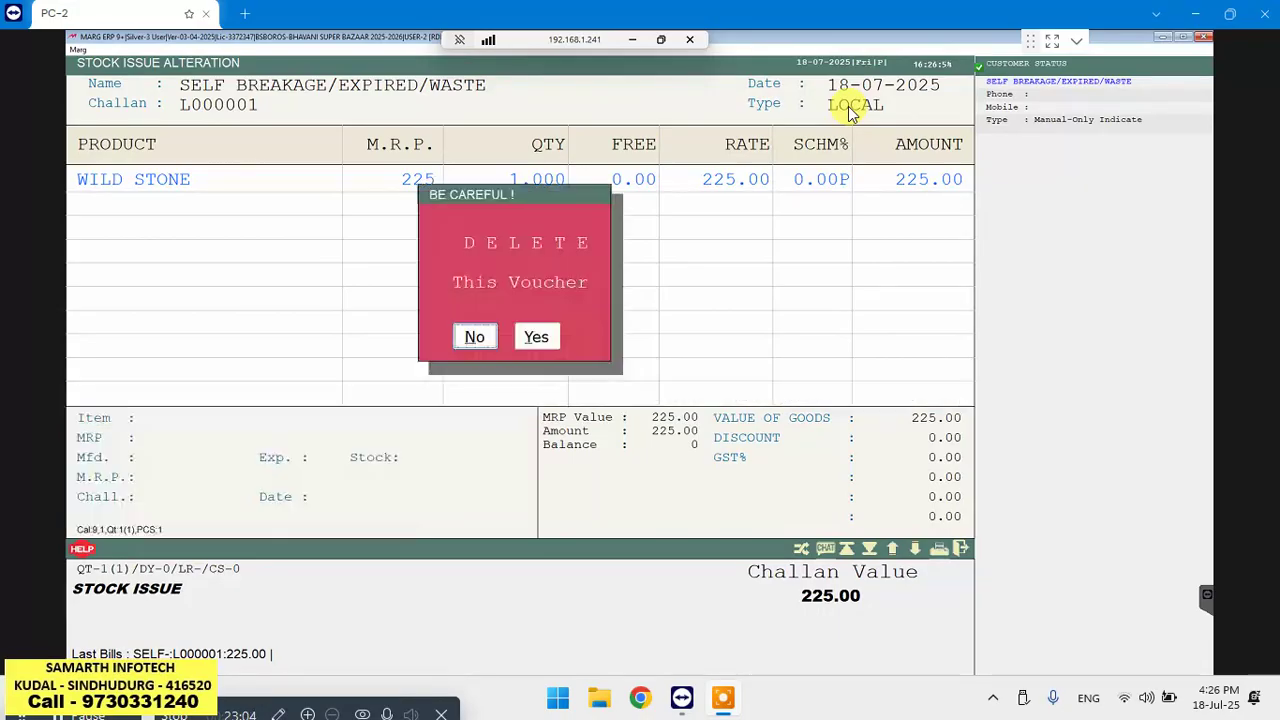
key(Right)
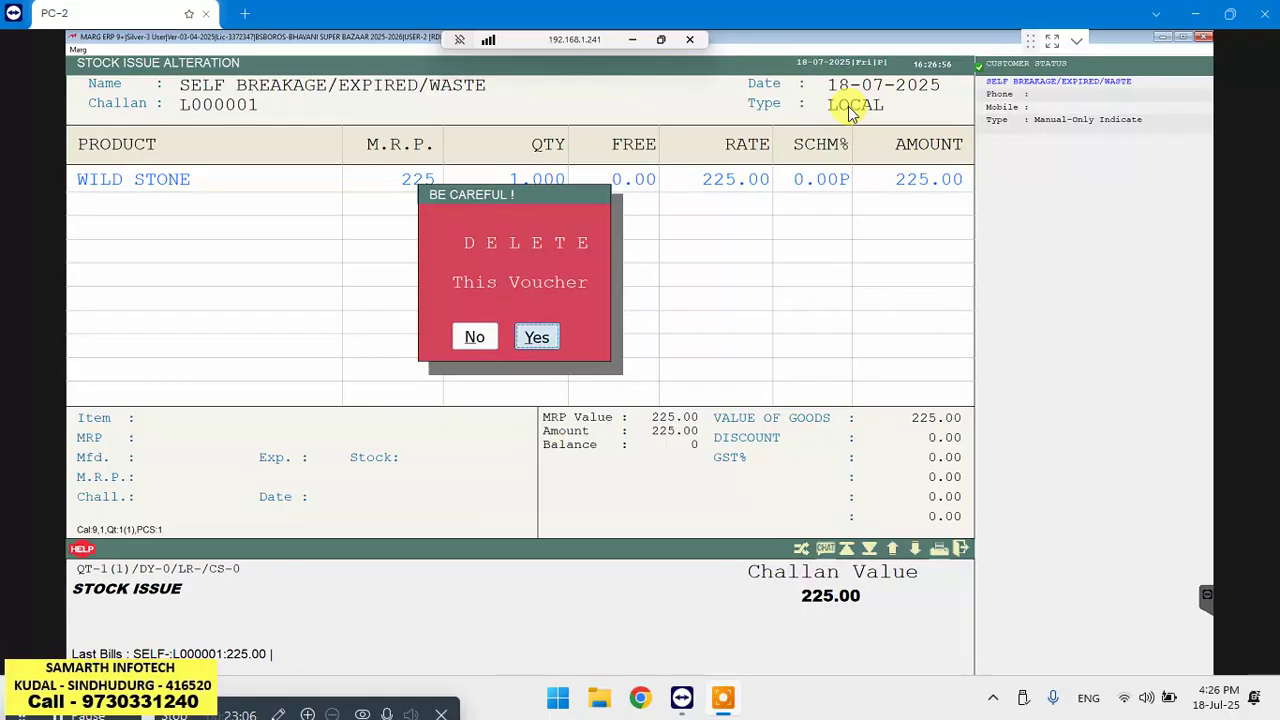
key(Return)
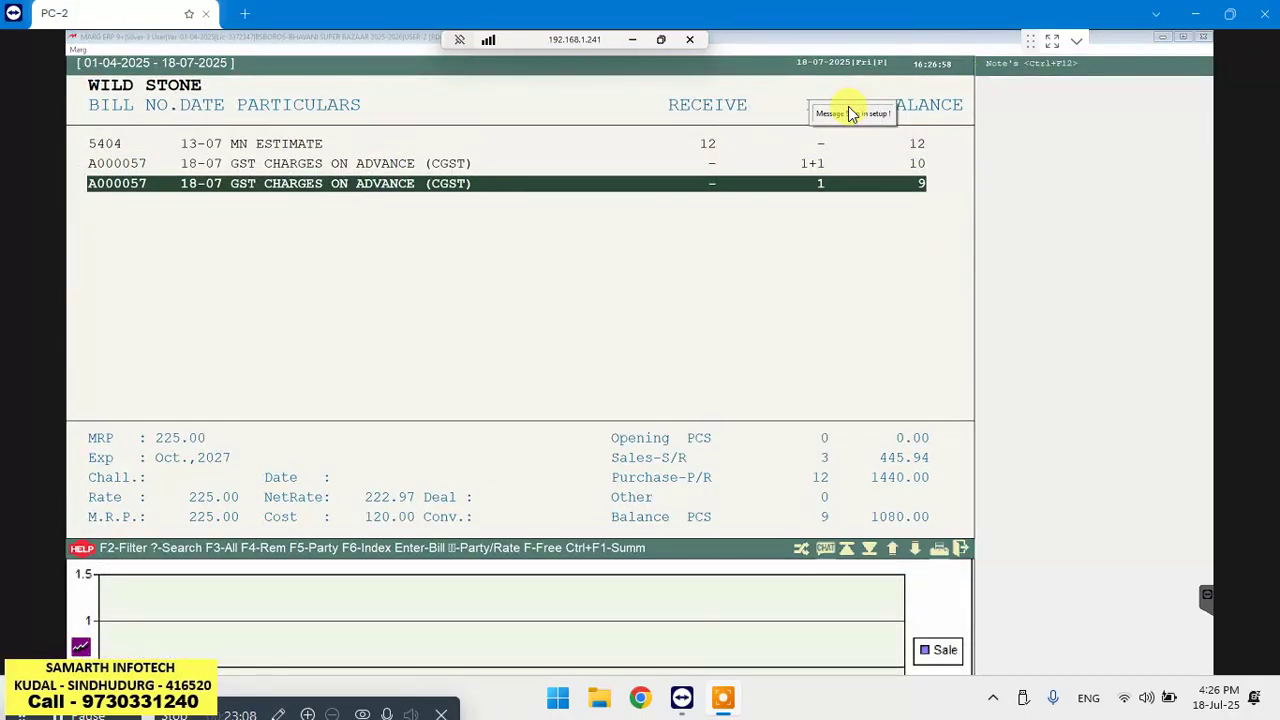
Close the WILD STONE ledger, item list and empty sale bill A000059
key(Escape)
key(Escape)
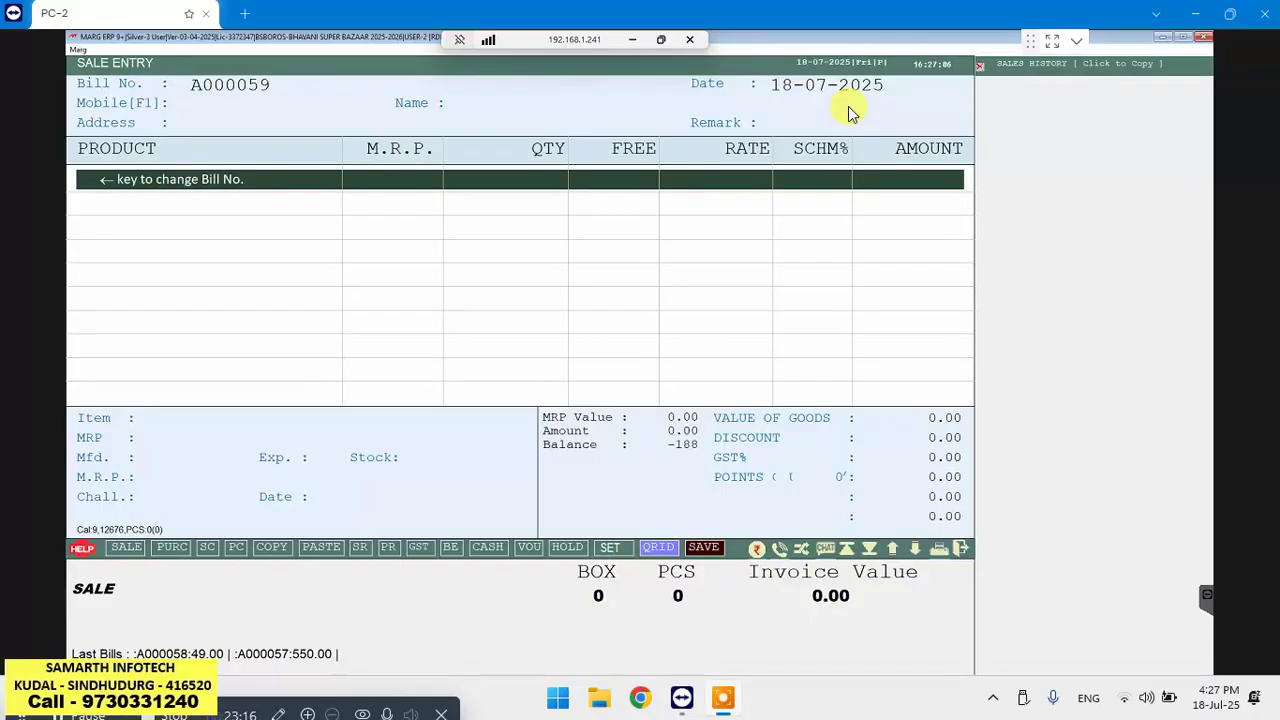
key(Up)
key(Escape)
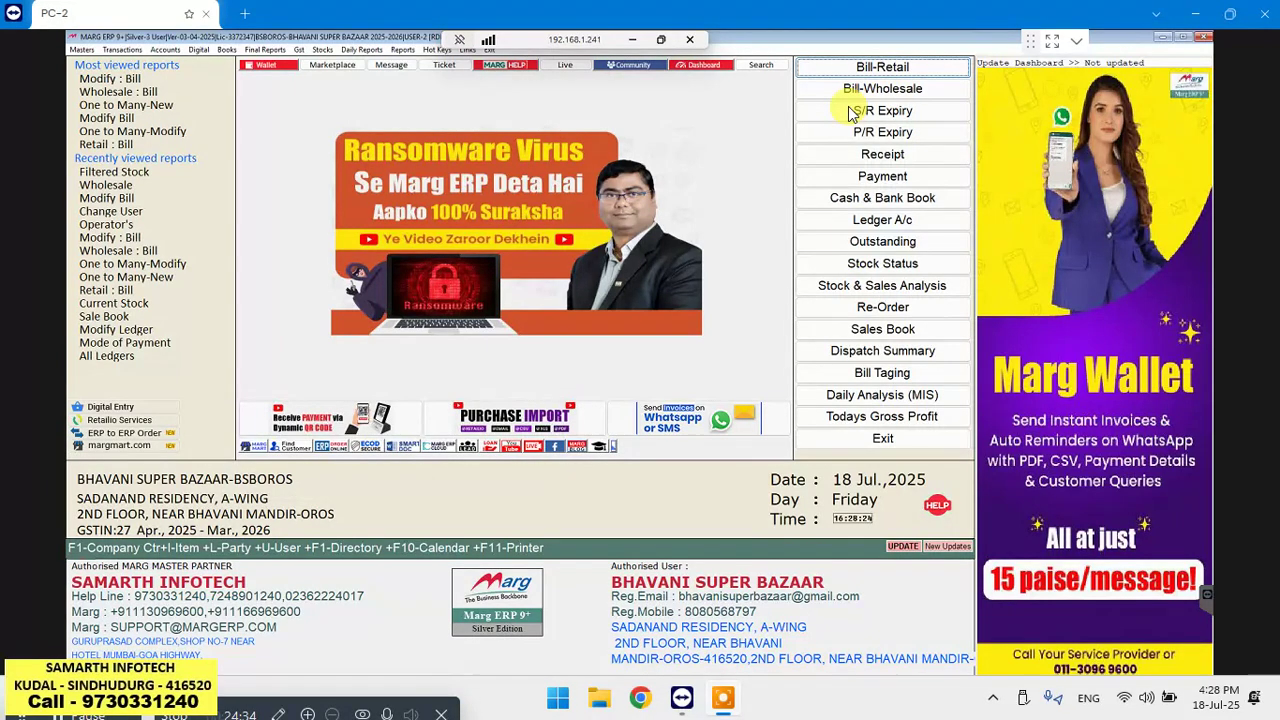
Show the Purchase entry options under the Transactions menu
key(alt+p)
key(alt+t)
key(Down)
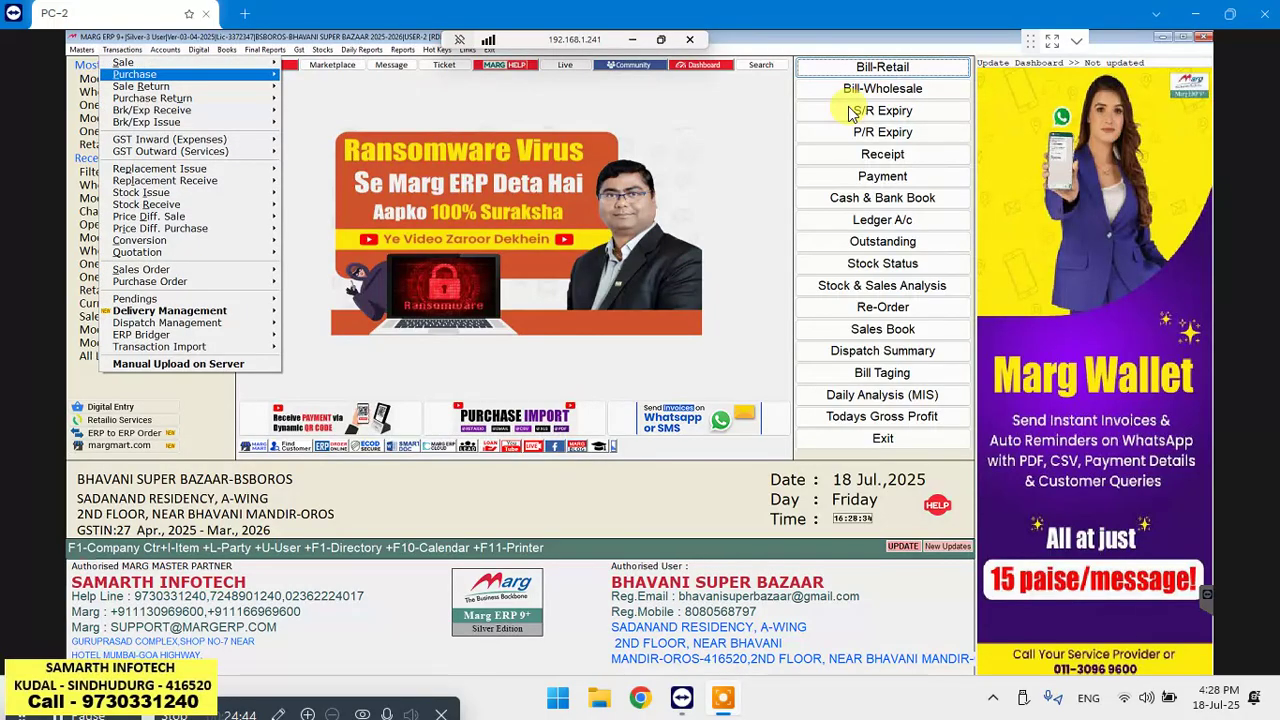
key(Right)
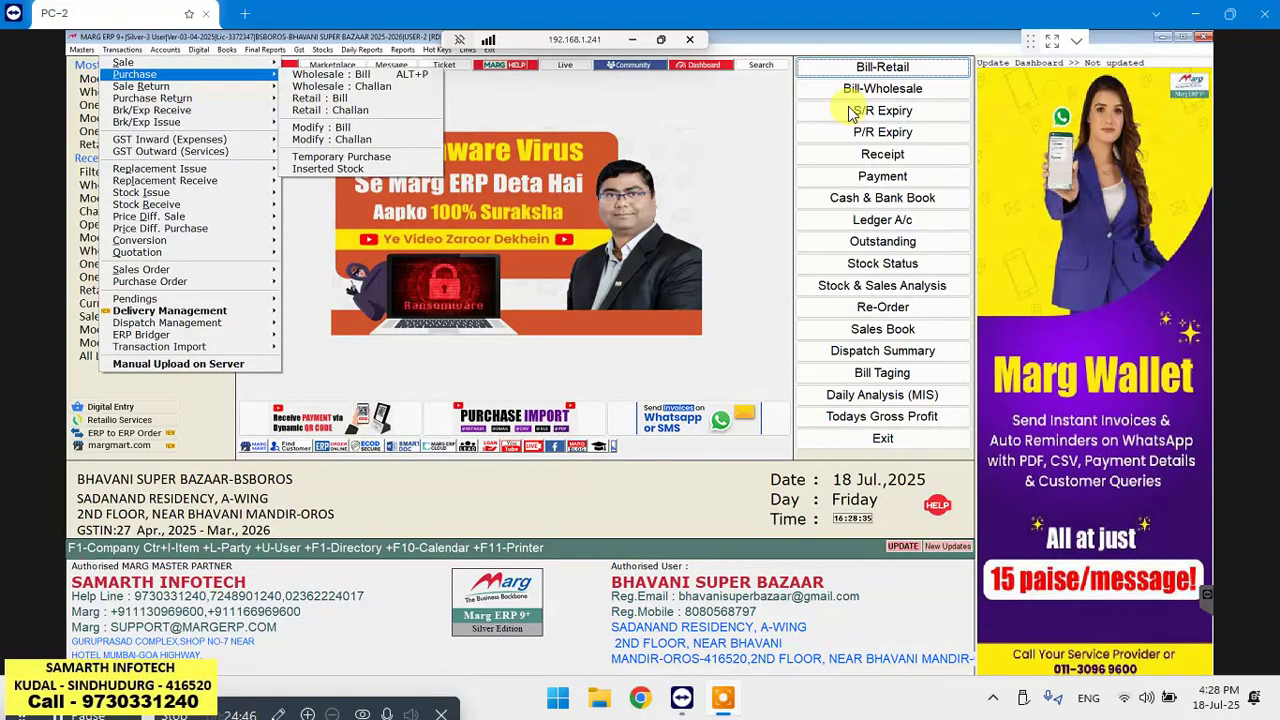
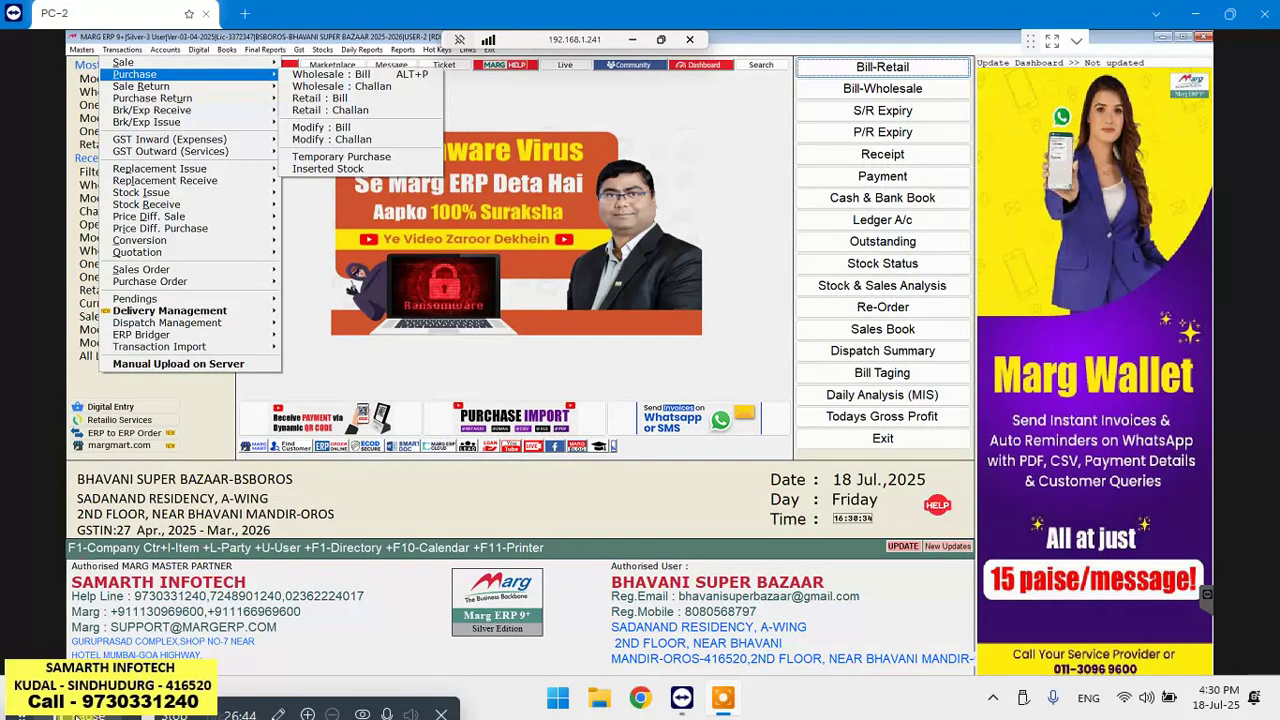
Close the Transactions menu and start a new Bill-Retail sale entry, A000059
key(Escape)
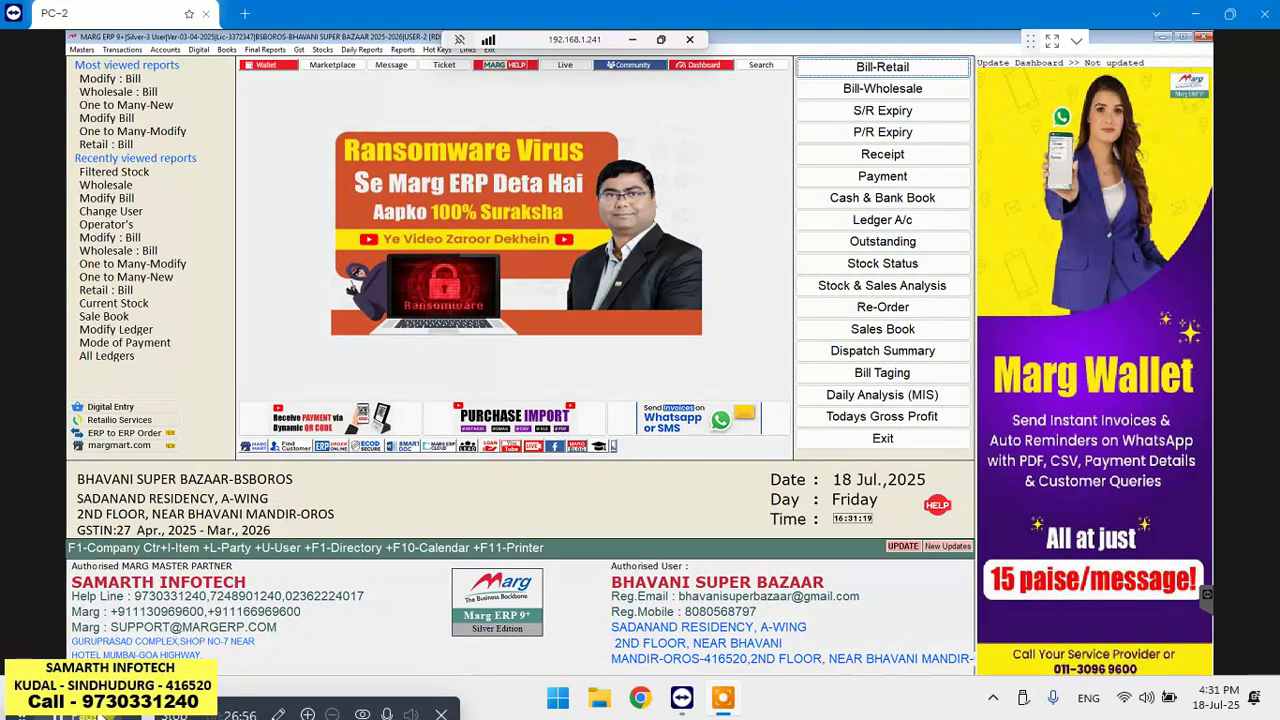
key(Return)
Accept the LOCAL bill type and leave the customer mobile field blank
key(Return)
key(Return)
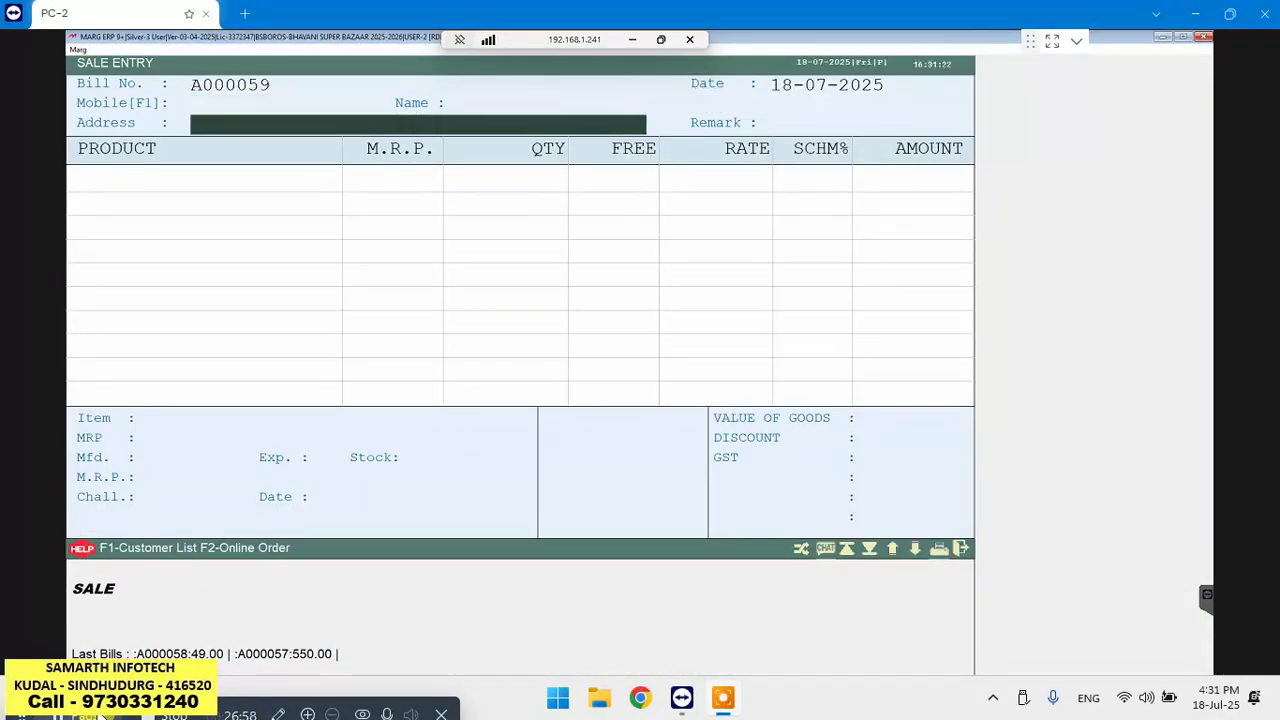
key(Return)
key(Return)
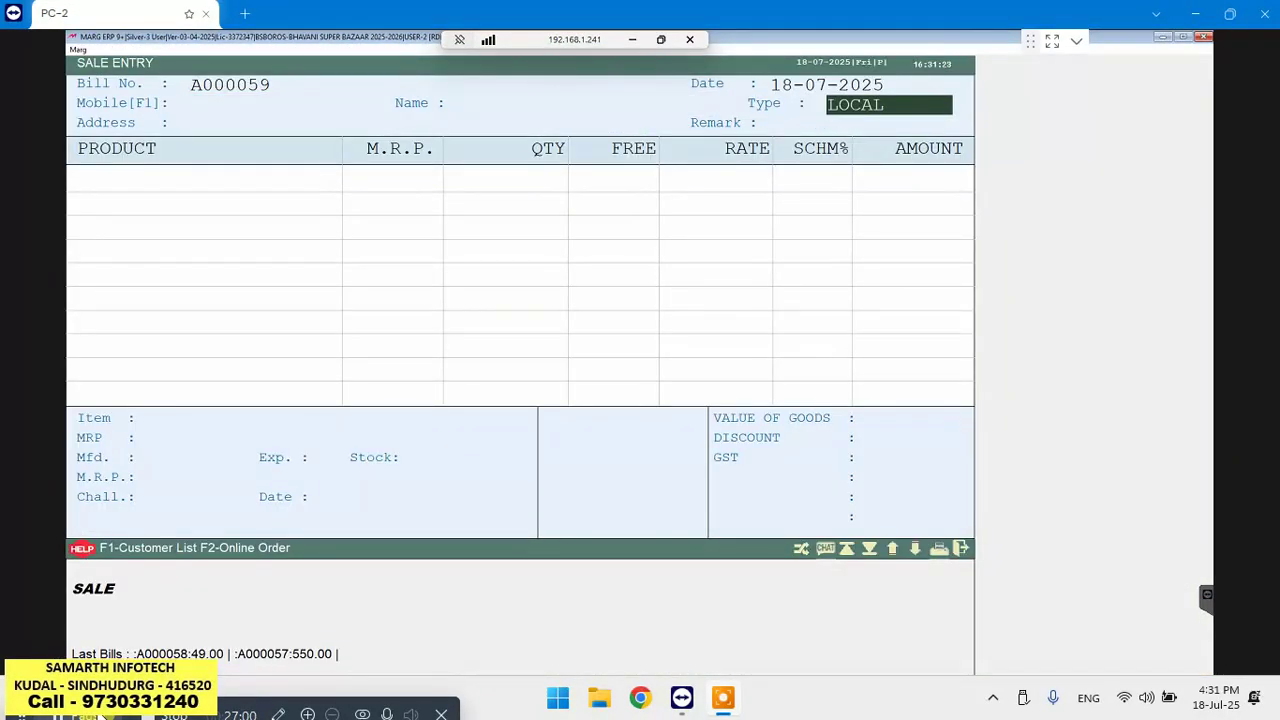
key(Return)
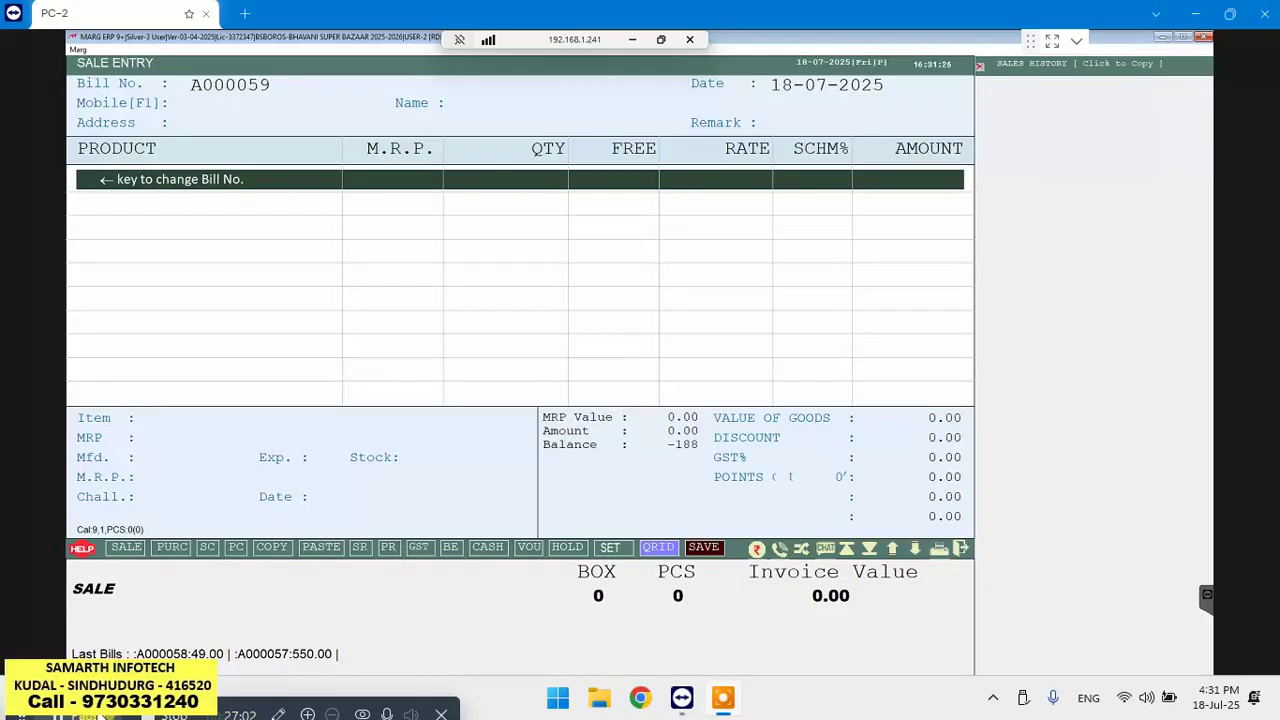
key(F1)
text(HA)
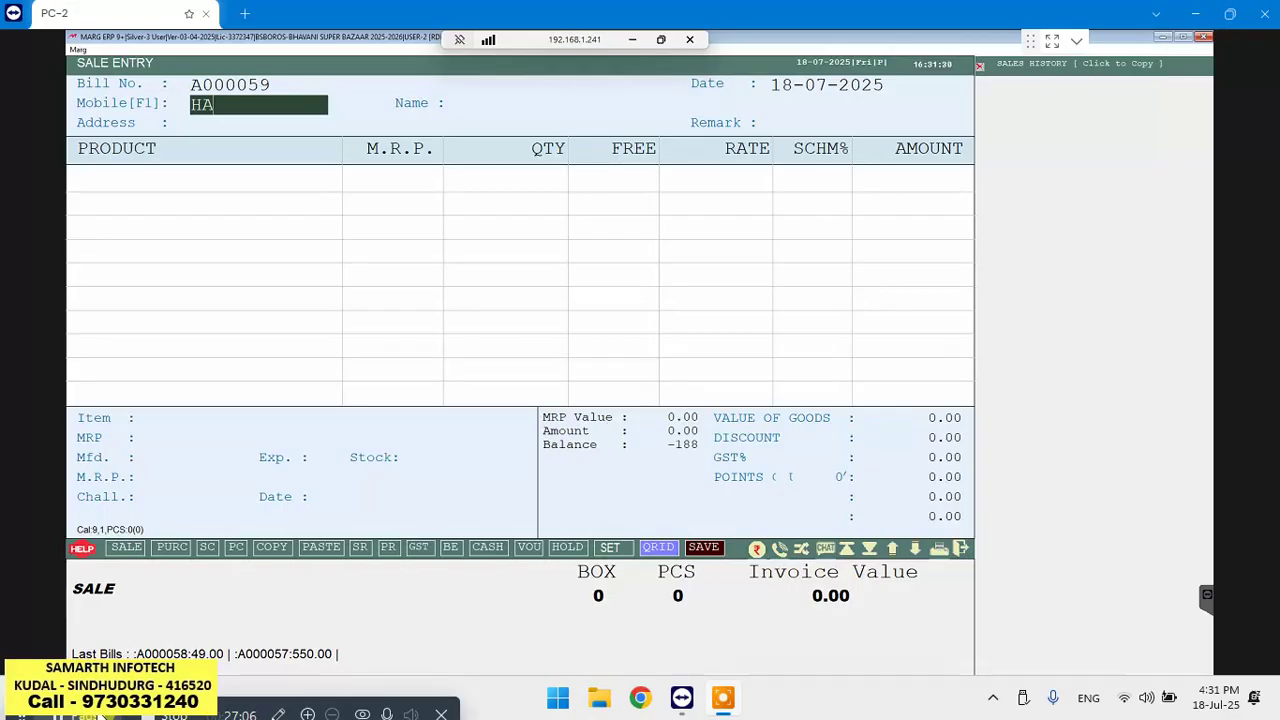
key(BackSpace)
key(BackSpace)
Clear the stray text from the first product row, leaving it empty
key(Return)
key(Return)
key(Return)
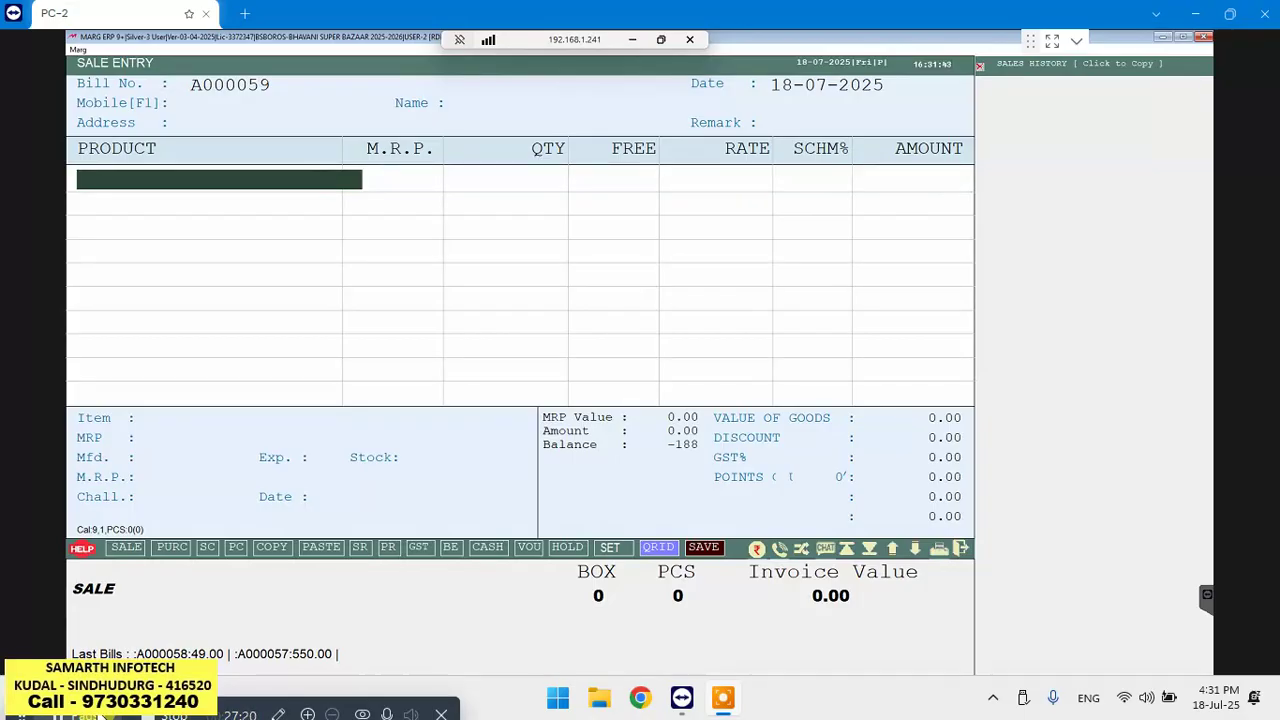
text(CASH RECEIVED)
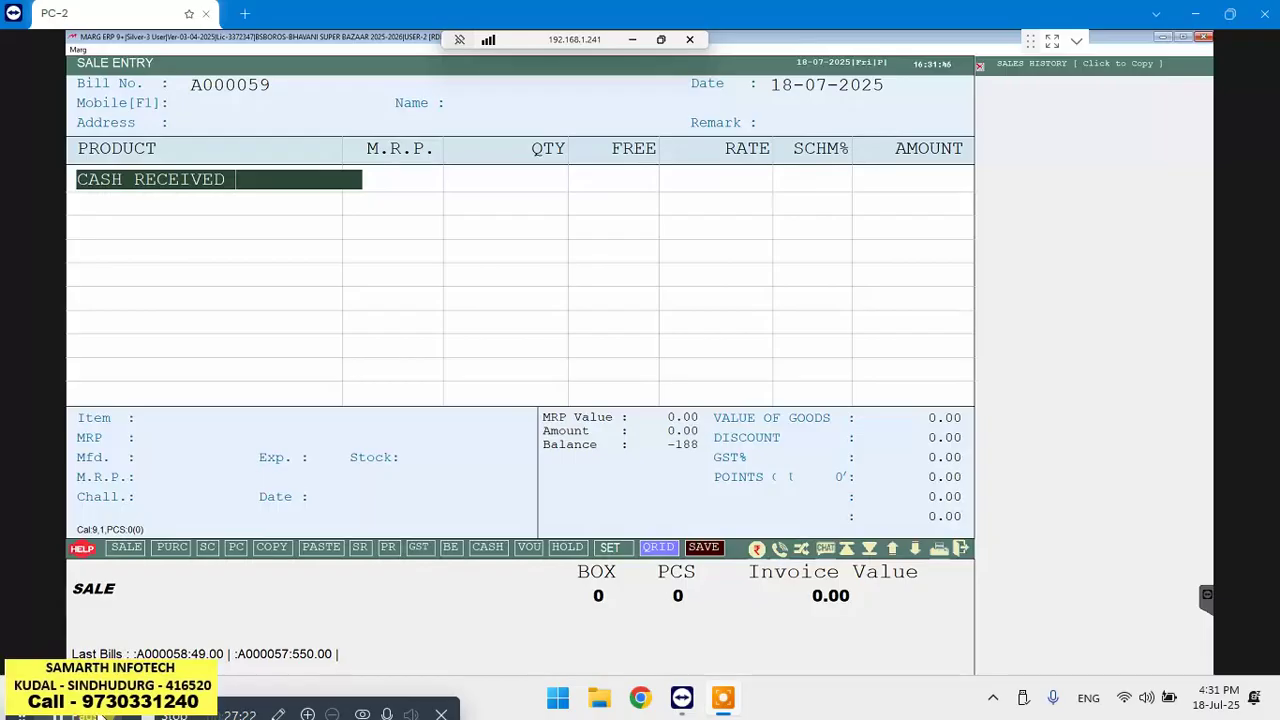
key(BackSpace)
key(BackSpace)
key(BackSpace)
key(BackSpace)
key(BackSpace)
key(BackSpace)
key(BackSpace)
key(BackSpace)
key(BackSpace)
key(BackSpace)
key(BackSpace)
key(BackSpace)
key(BackSpace)
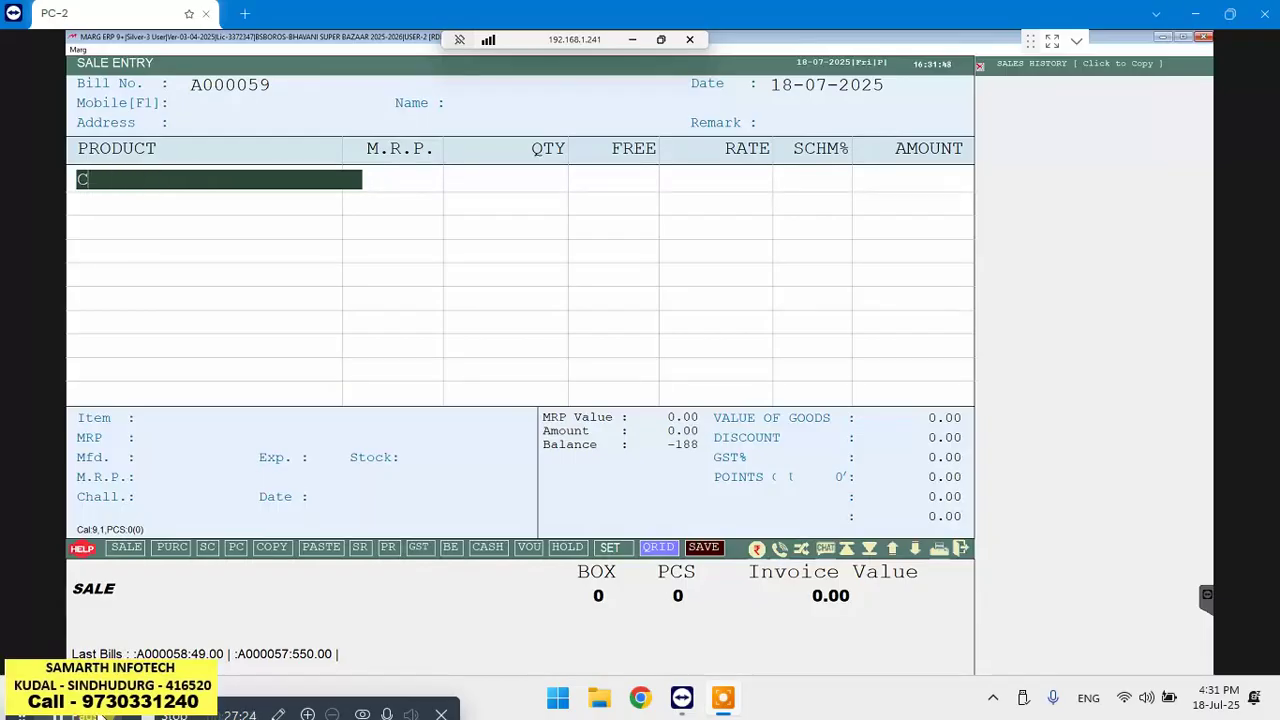
text(D.D. NO. :)
key(BackSpace)
key(BackSpace)
key(BackSpace)
key(BackSpace)
key(BackSpace)
key(BackSpace)
key(BackSpace)
key(BackSpace)
key(BackSpace)
key(BackSpace)
key(BackSpace)
Add MASUR DAL 500GM as the first item on the bill
key(Return)
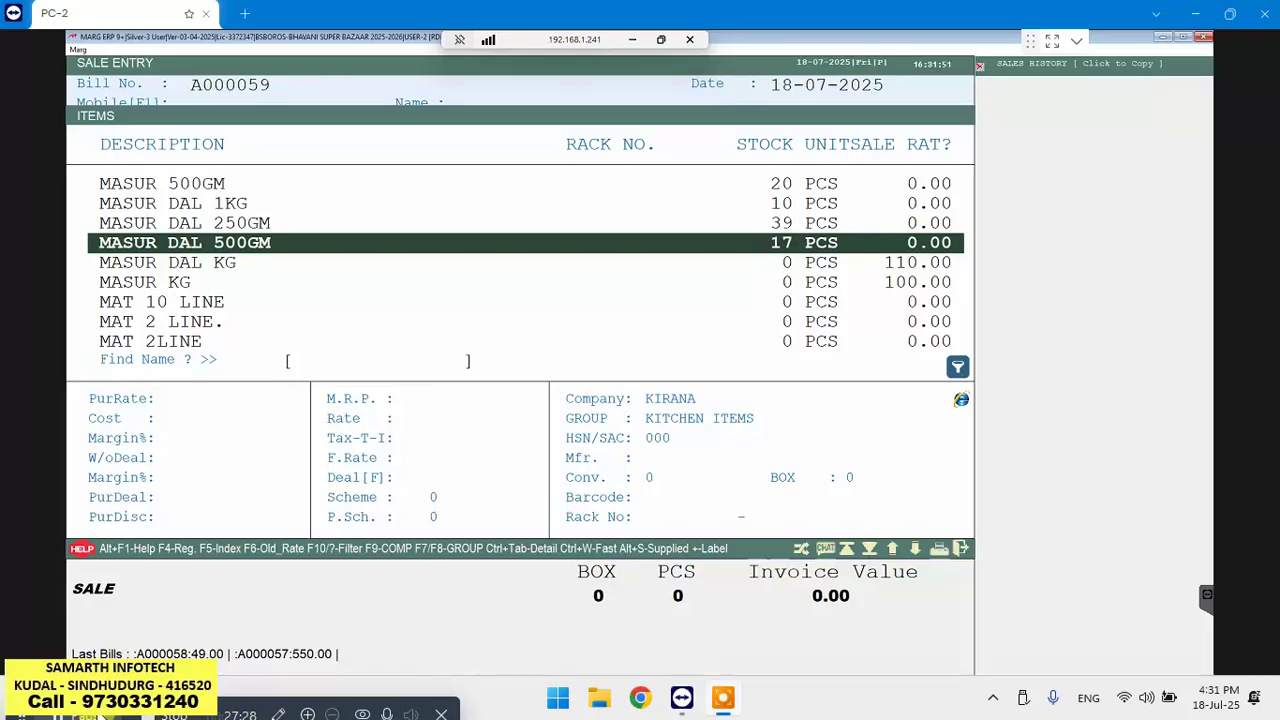
key(Return)
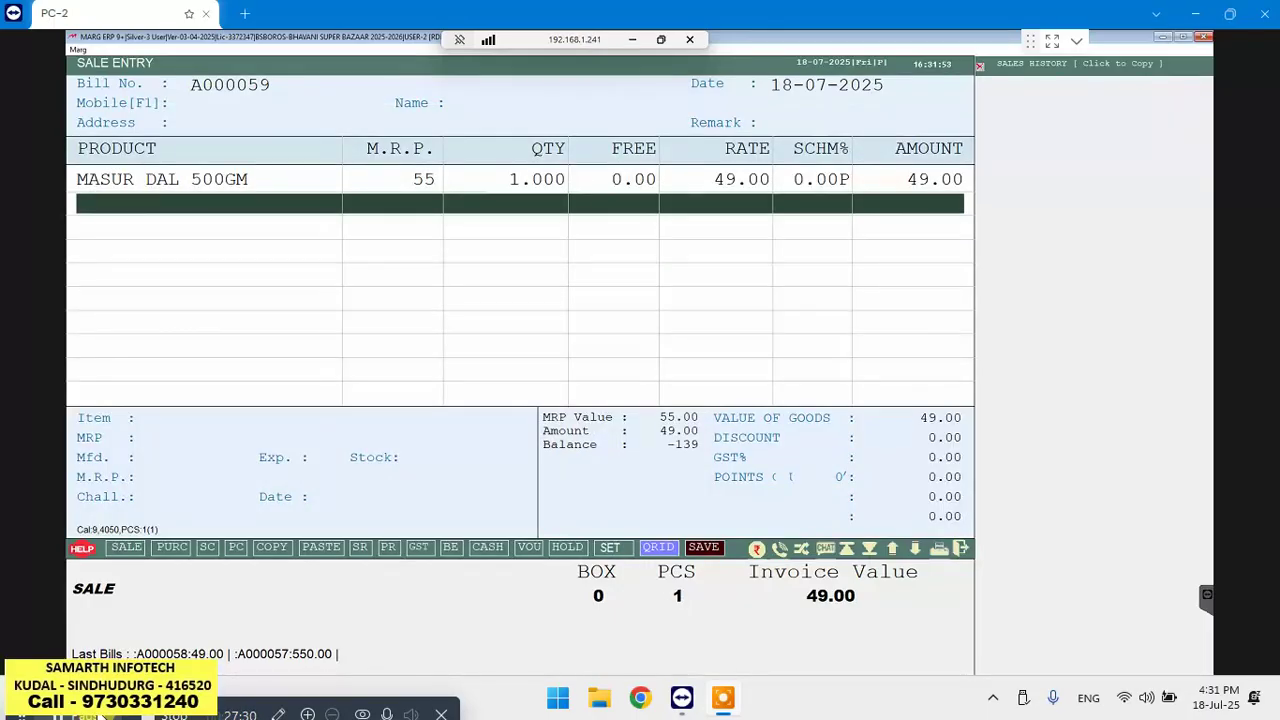
key(Return)
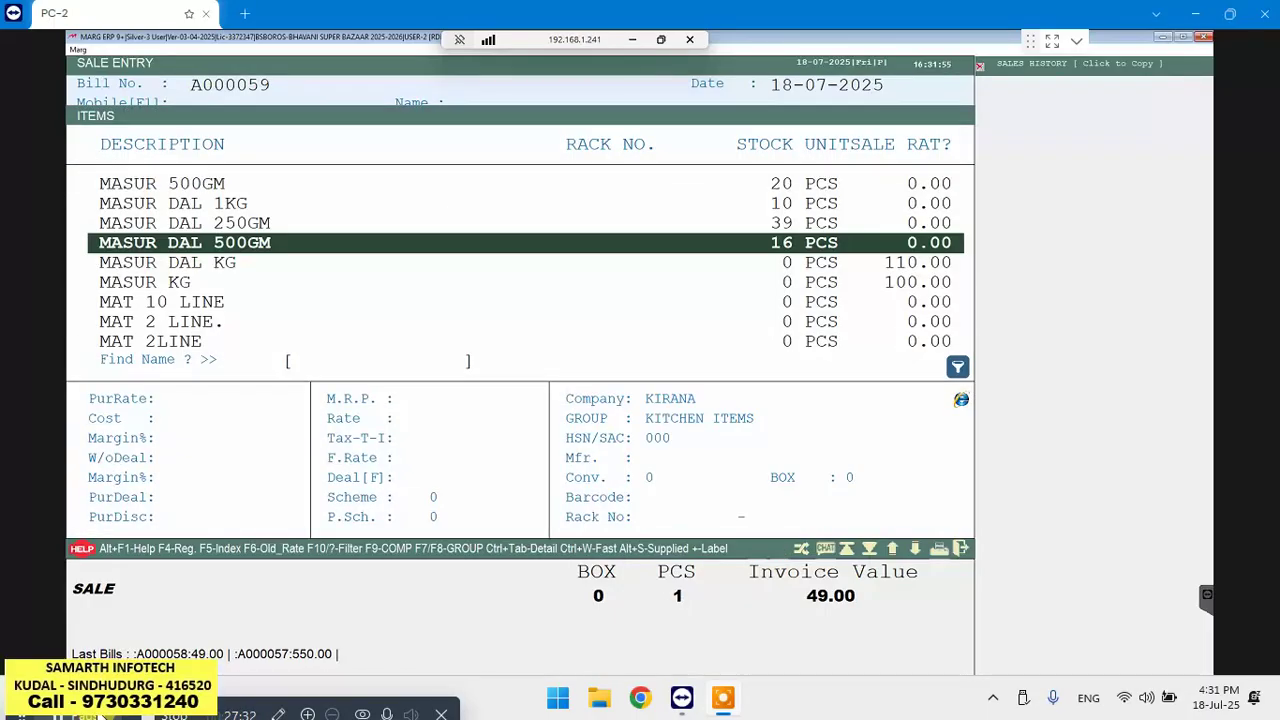
key(Down)
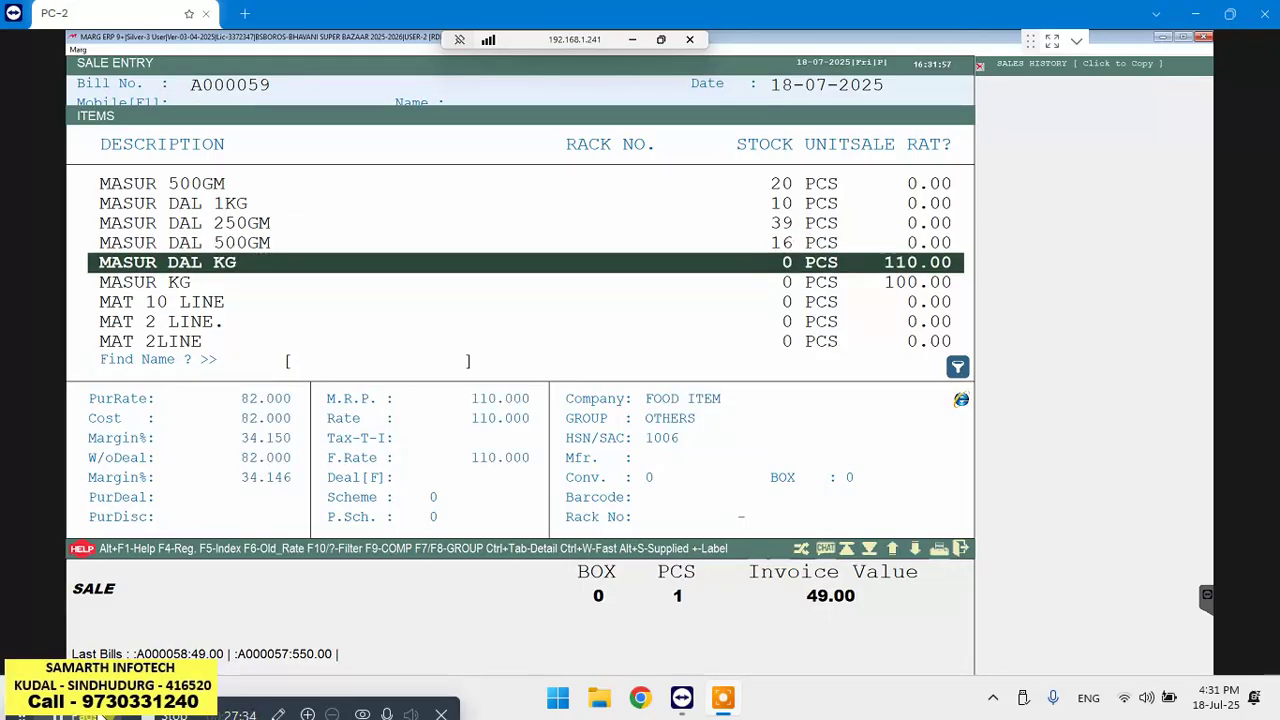
key(Down)
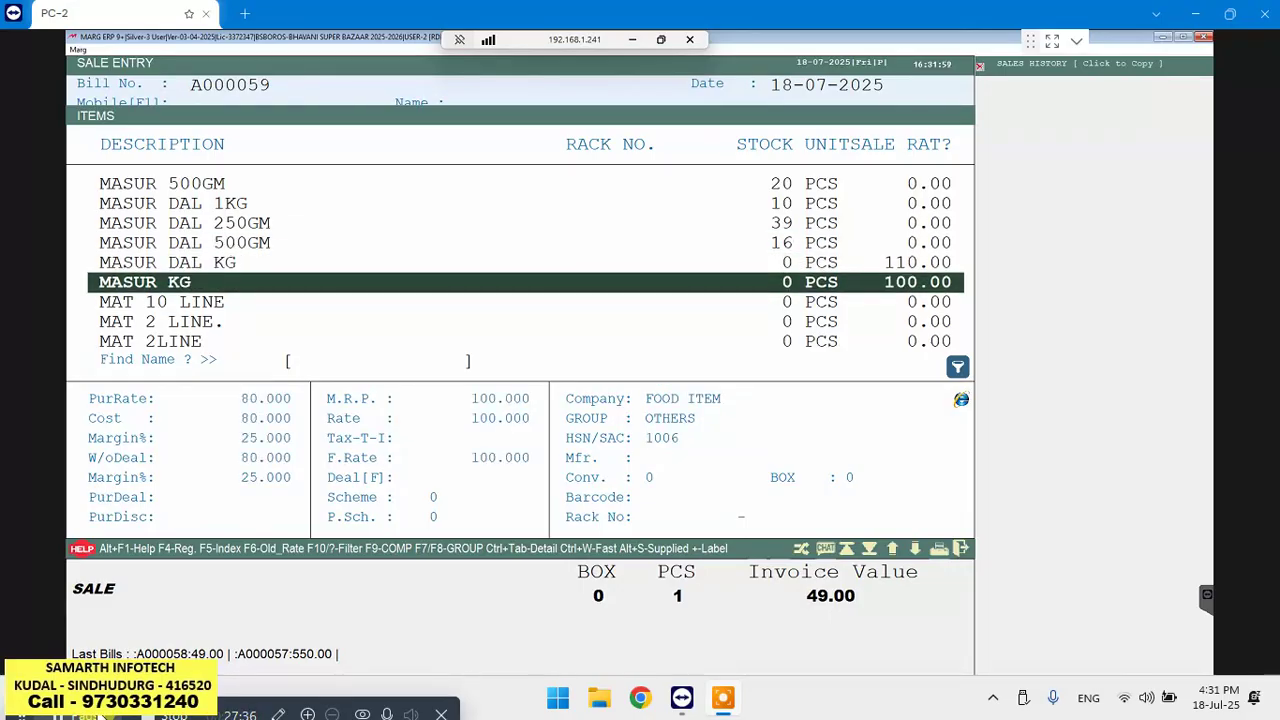
key(Escape)
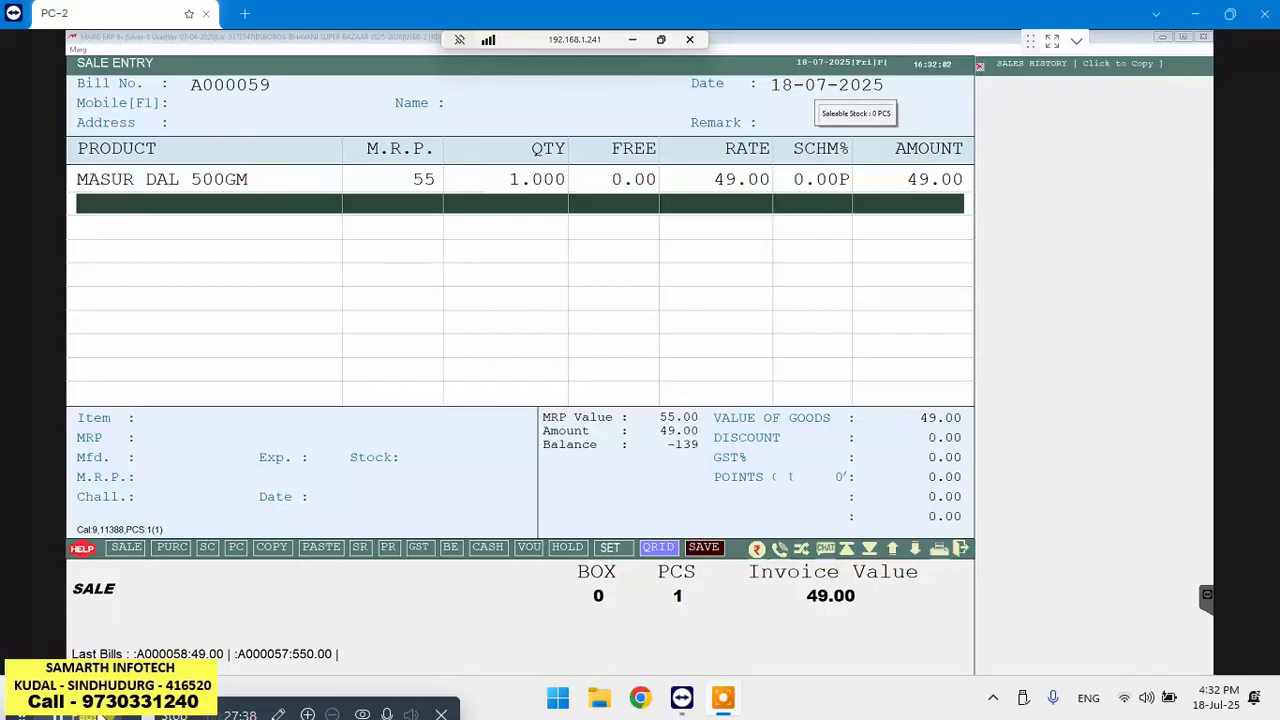
Add MASUR DAL 250GM, MASUR 500GM and MASUR 250GM as the next three items
key(Return)
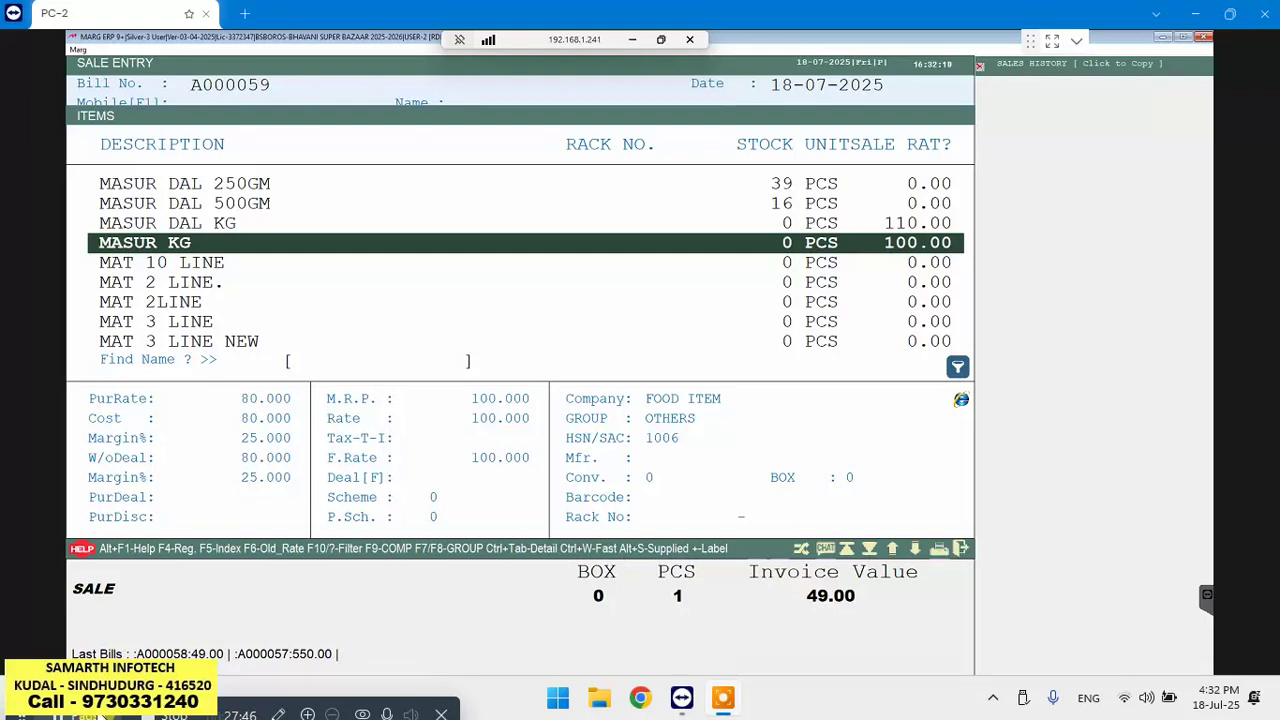
key(Up)
key(Up)
key(Up)
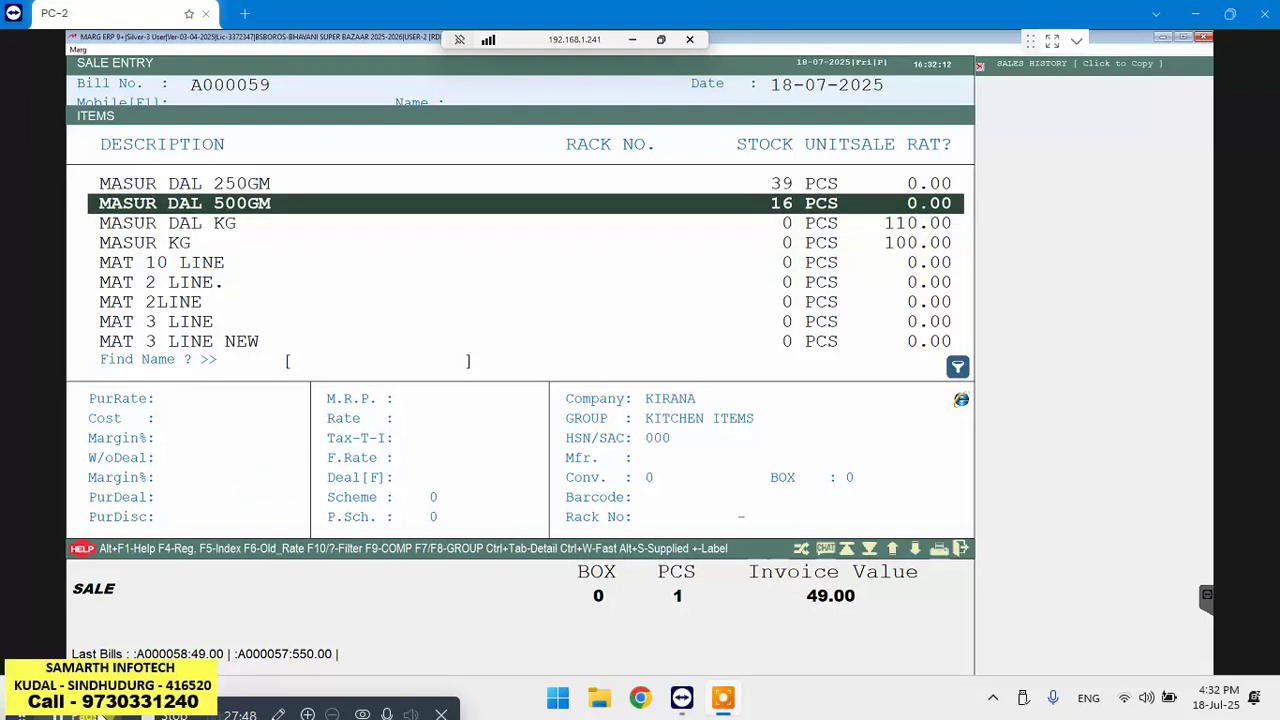
key(Return)
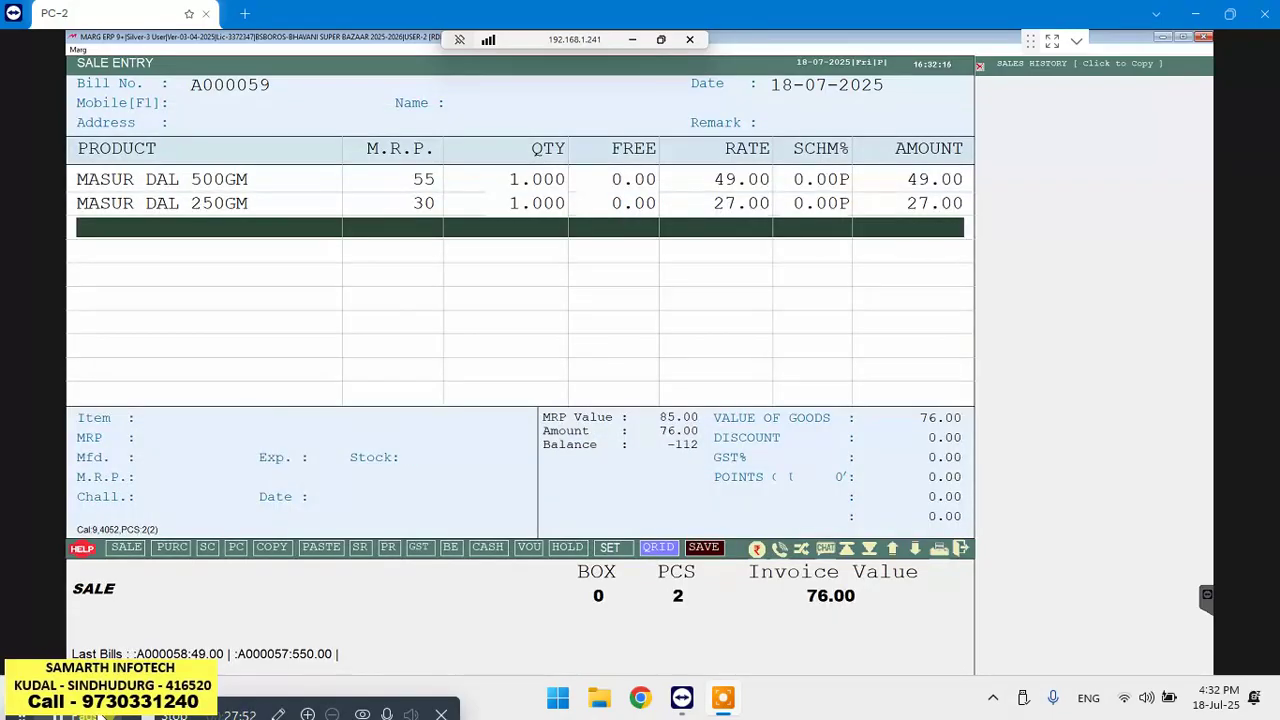
key(Return)
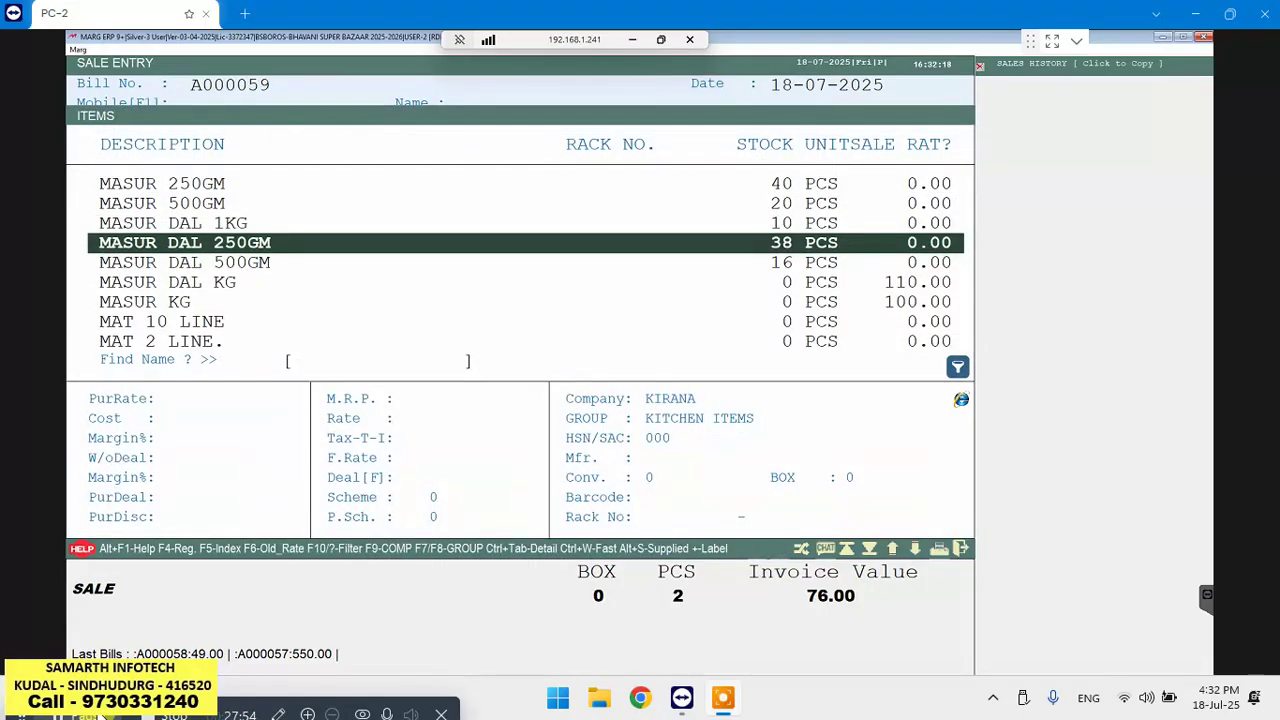
key(Up)
key(Up)
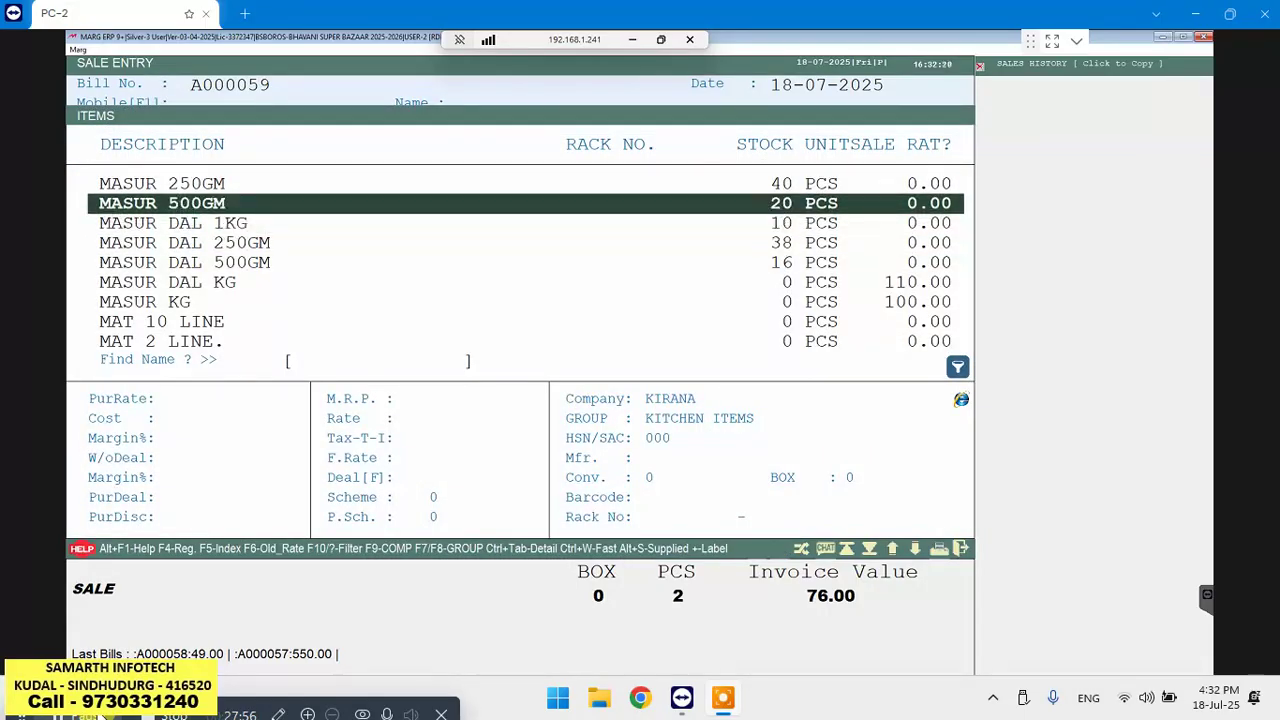
key(Return)
key(Return)
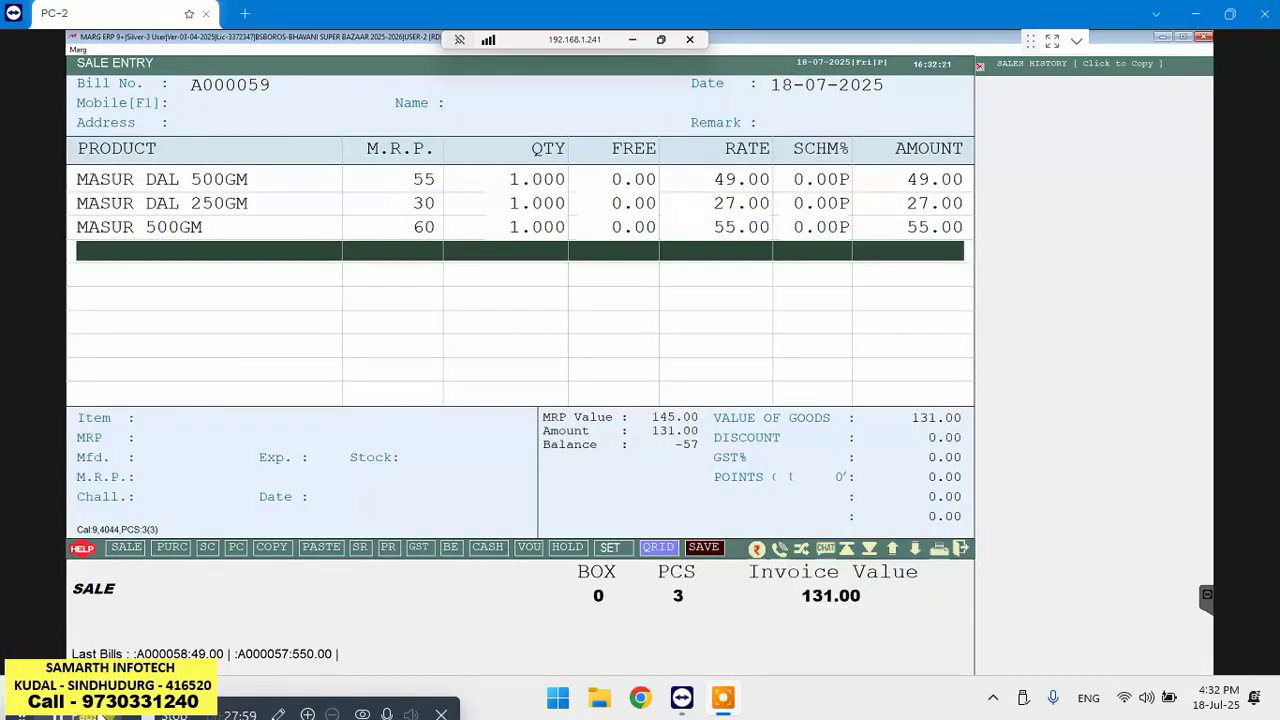
key(Return)
key(Up)
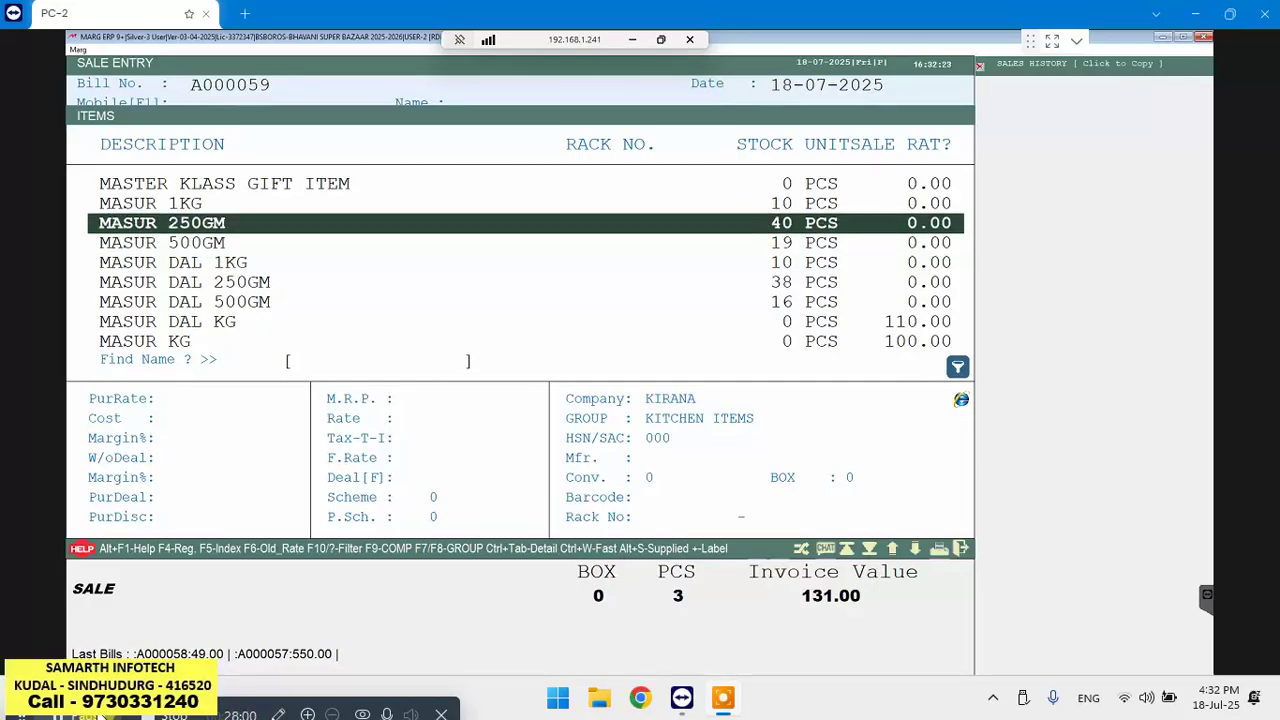
key(Return)
key(Return)
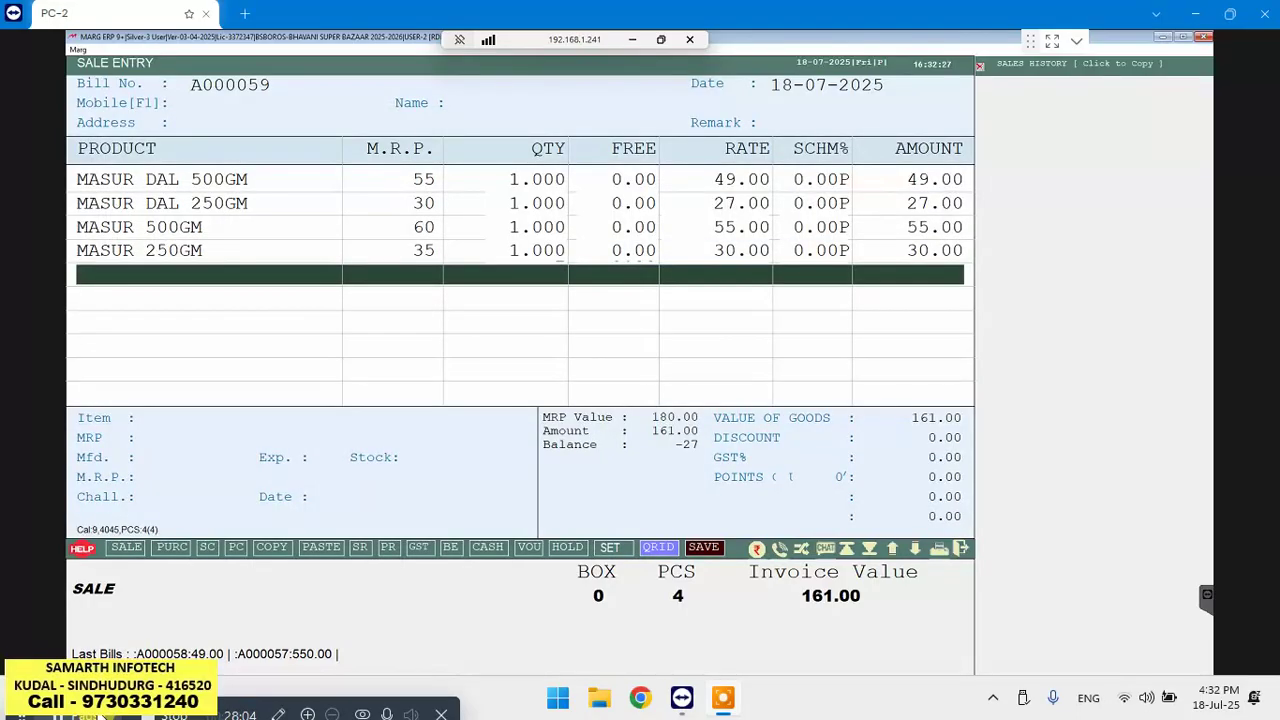
key(Up)
key(Up)
key(Up)
key(Up)
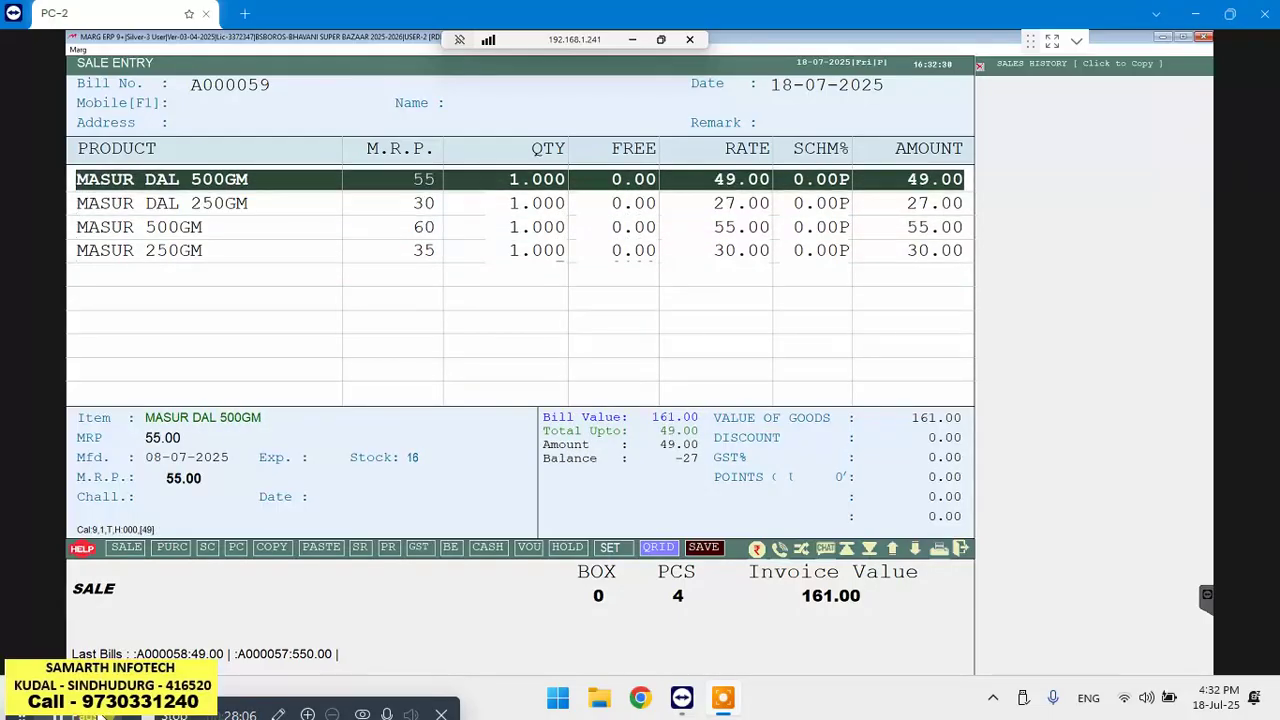
Raise MASUR DAL 500GM to 2 pieces (98.00), bringing the bill to 210.00
key(Return)
key(Return)
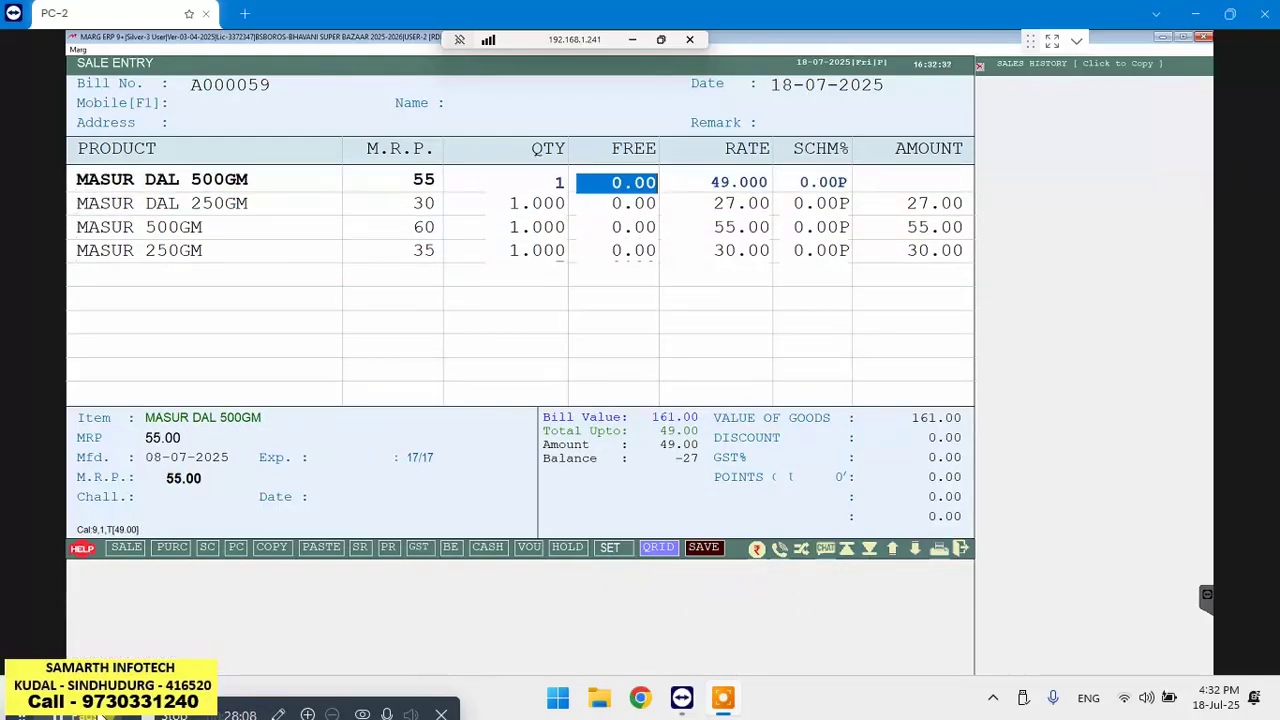
key(Up)
text(2)
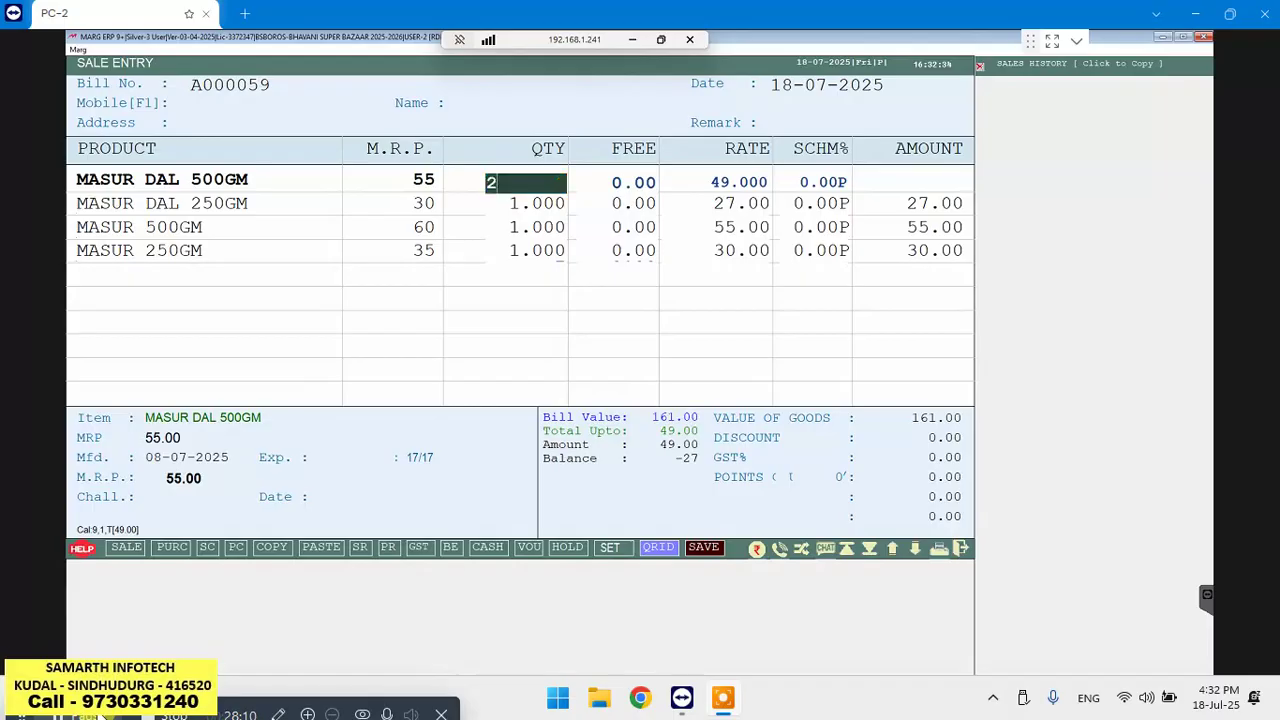
key(Return)
key(Return)
key(Return)
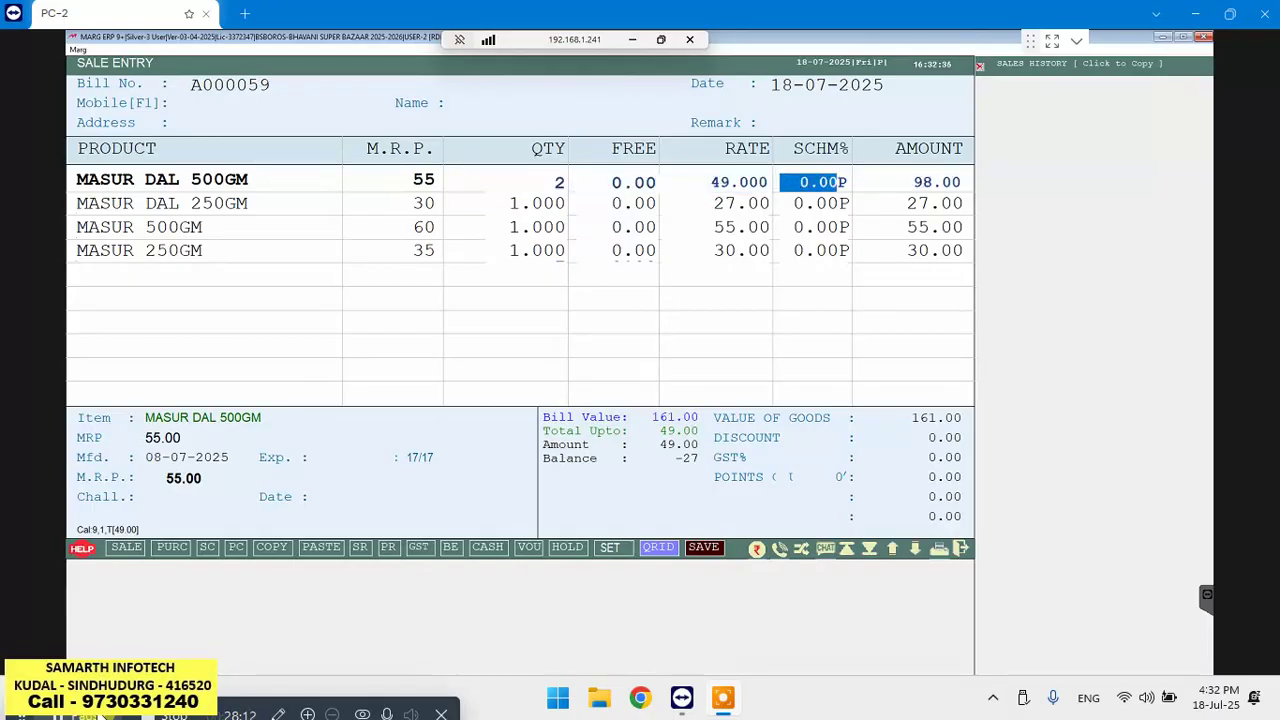
key(Return)
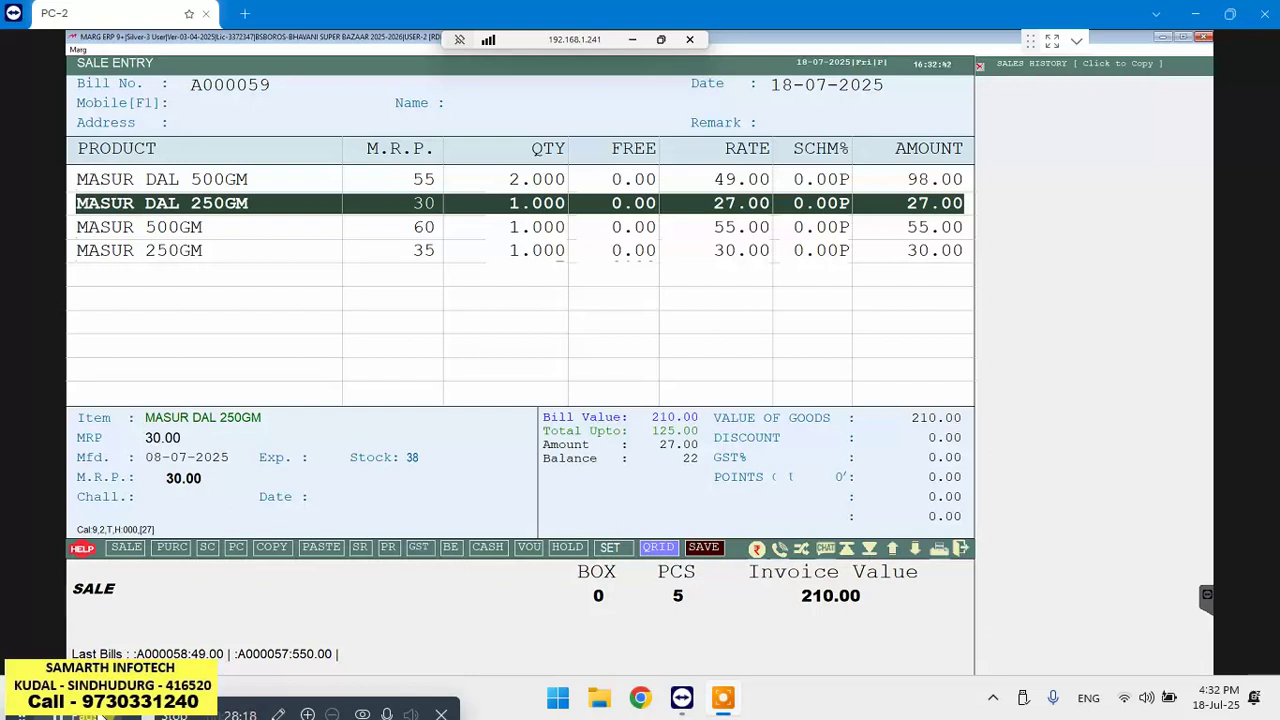
key(Down)
key(Down)
key(Down)
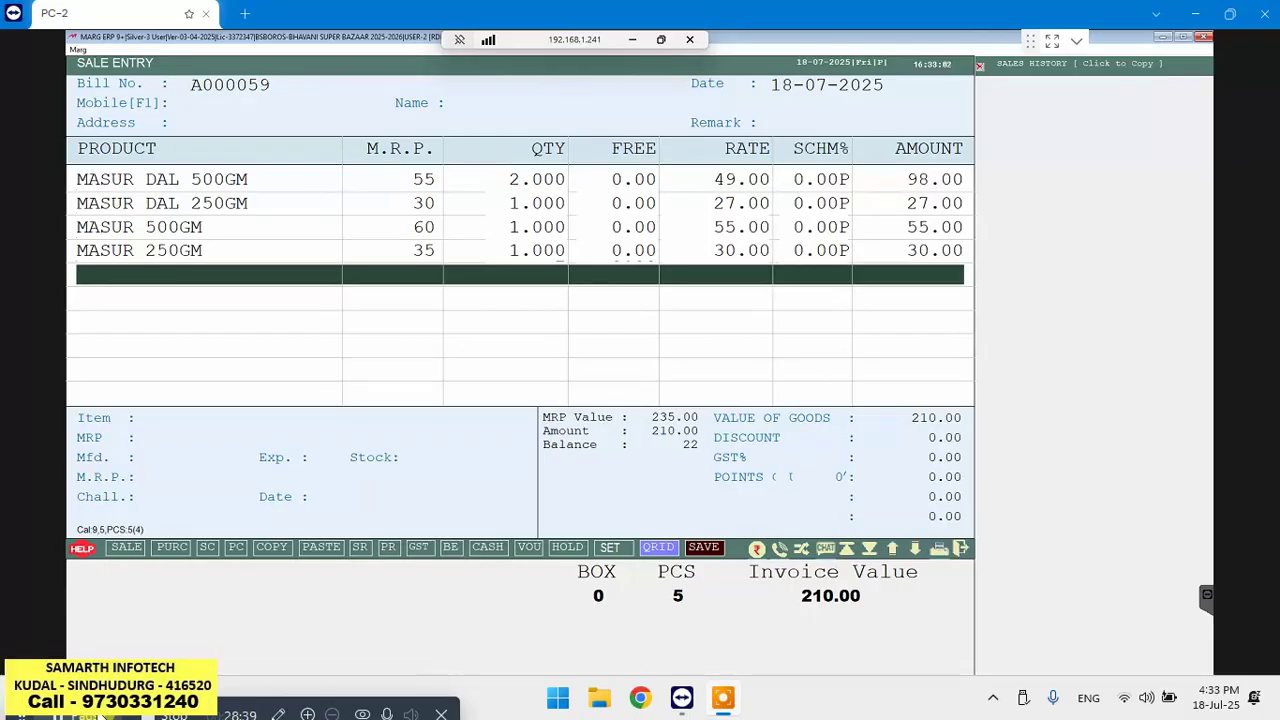
key(F1)
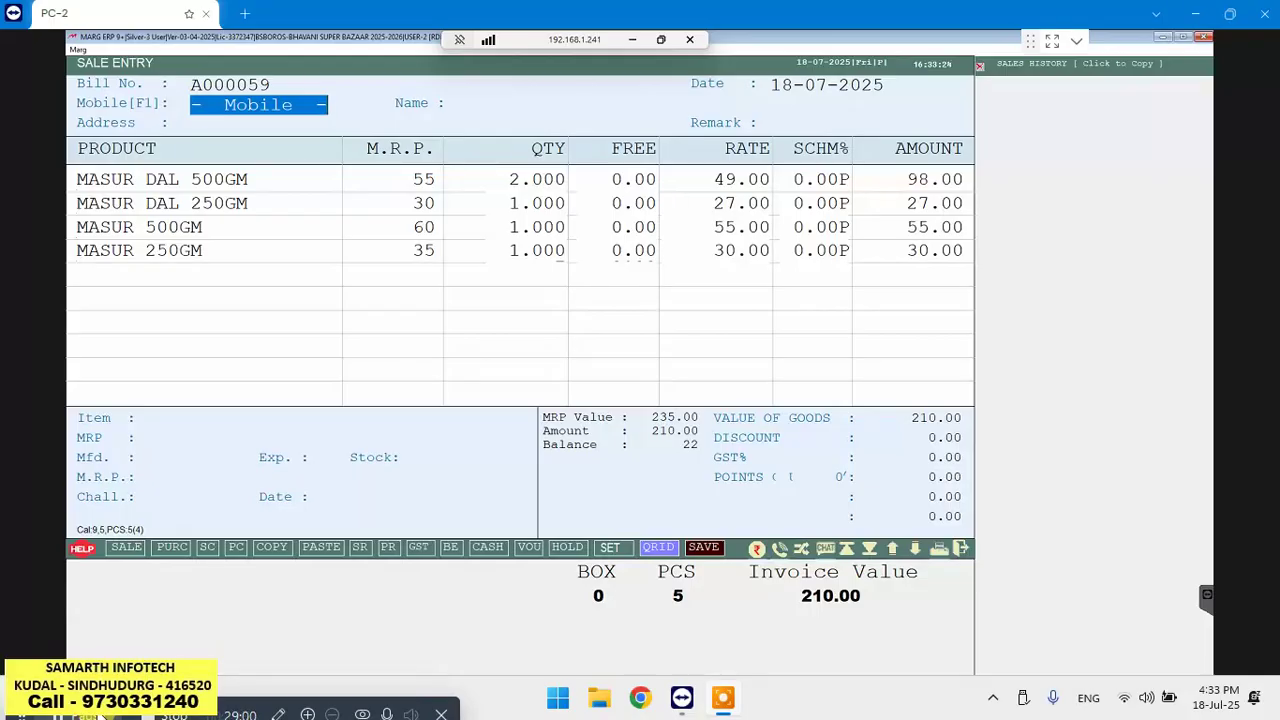
Enter the customer's mobile number and choose to feed details for this new customer
text(RIYA)
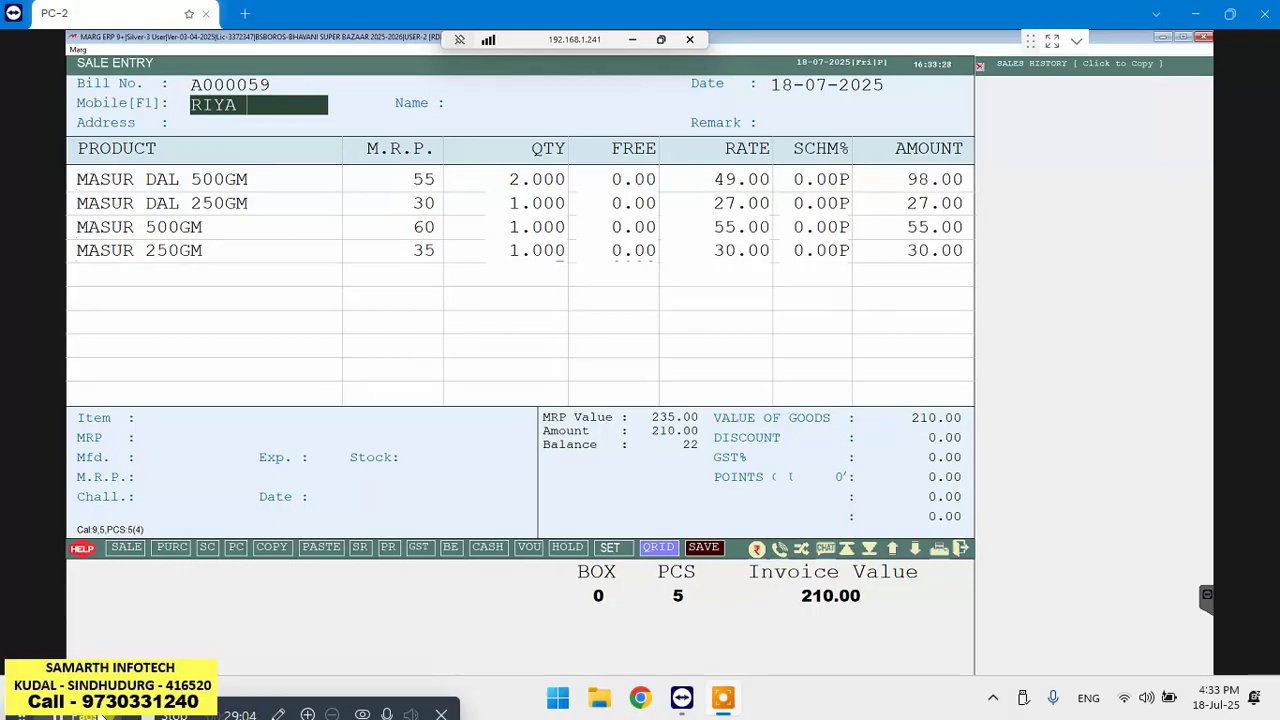
key(BackSpace)
key(BackSpace)
key(BackSpace)
key(BackSpace)
key(BackSpace)
key(Return)
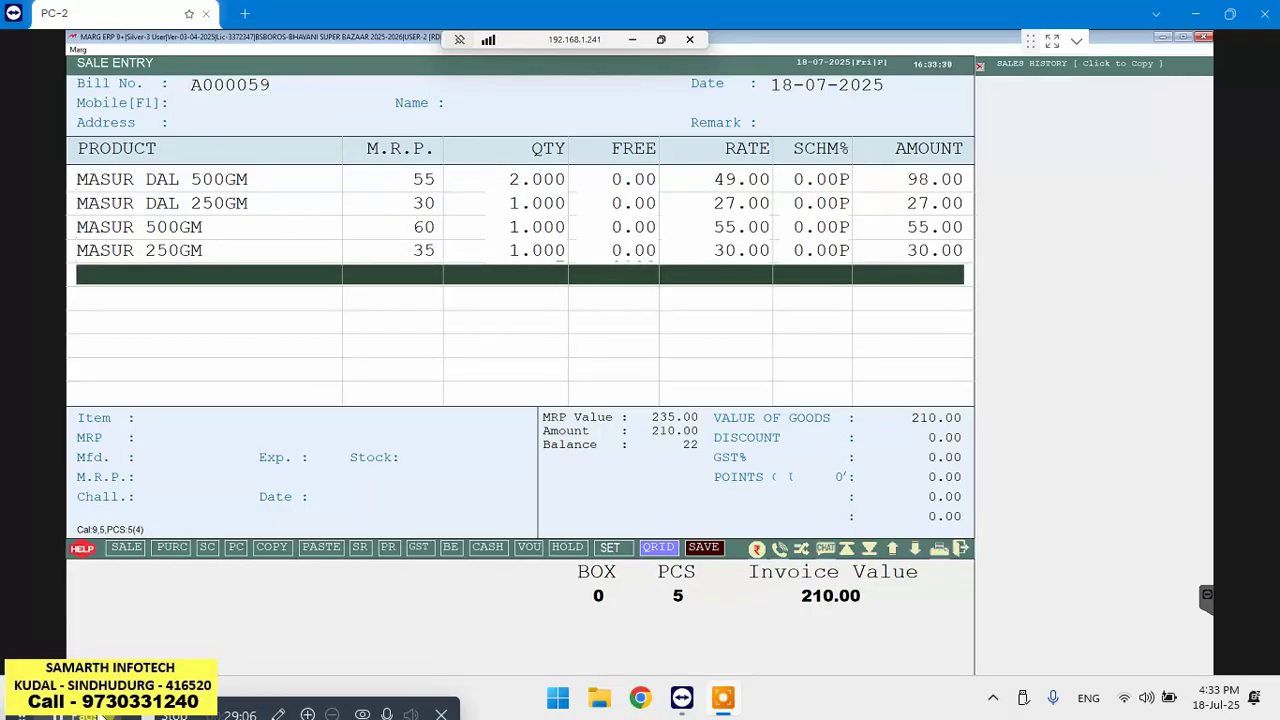
key(F1)
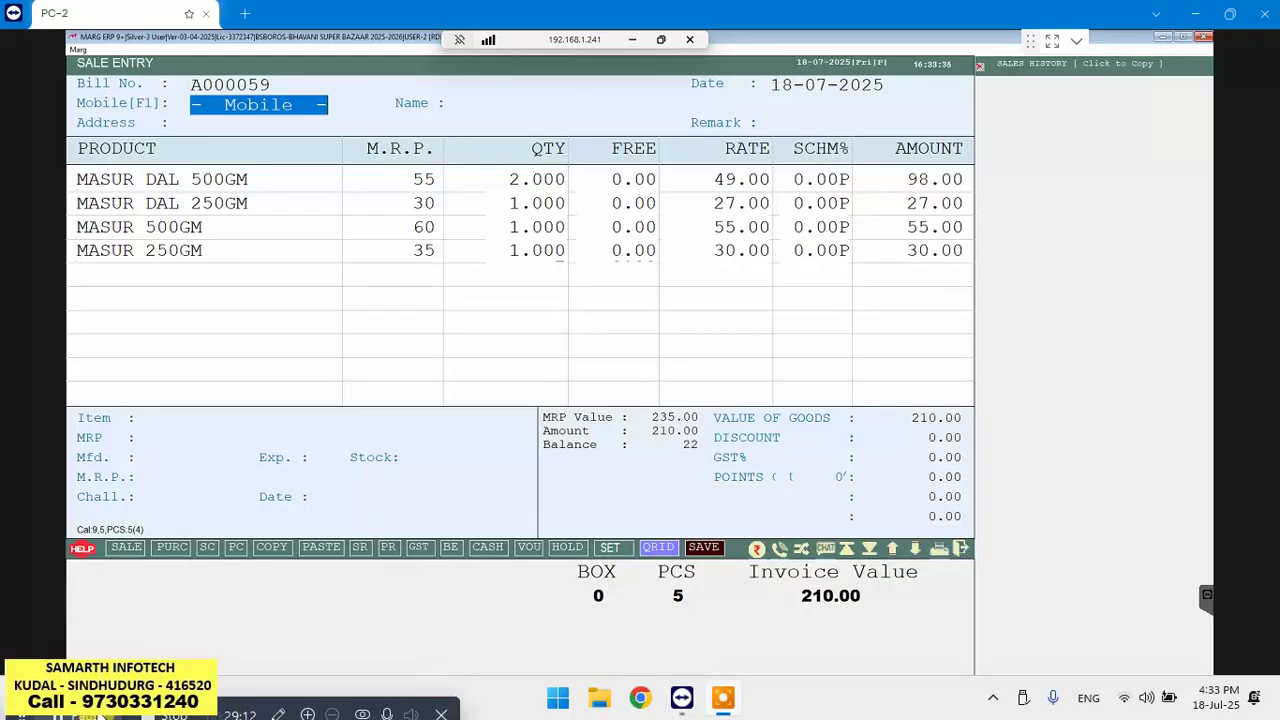
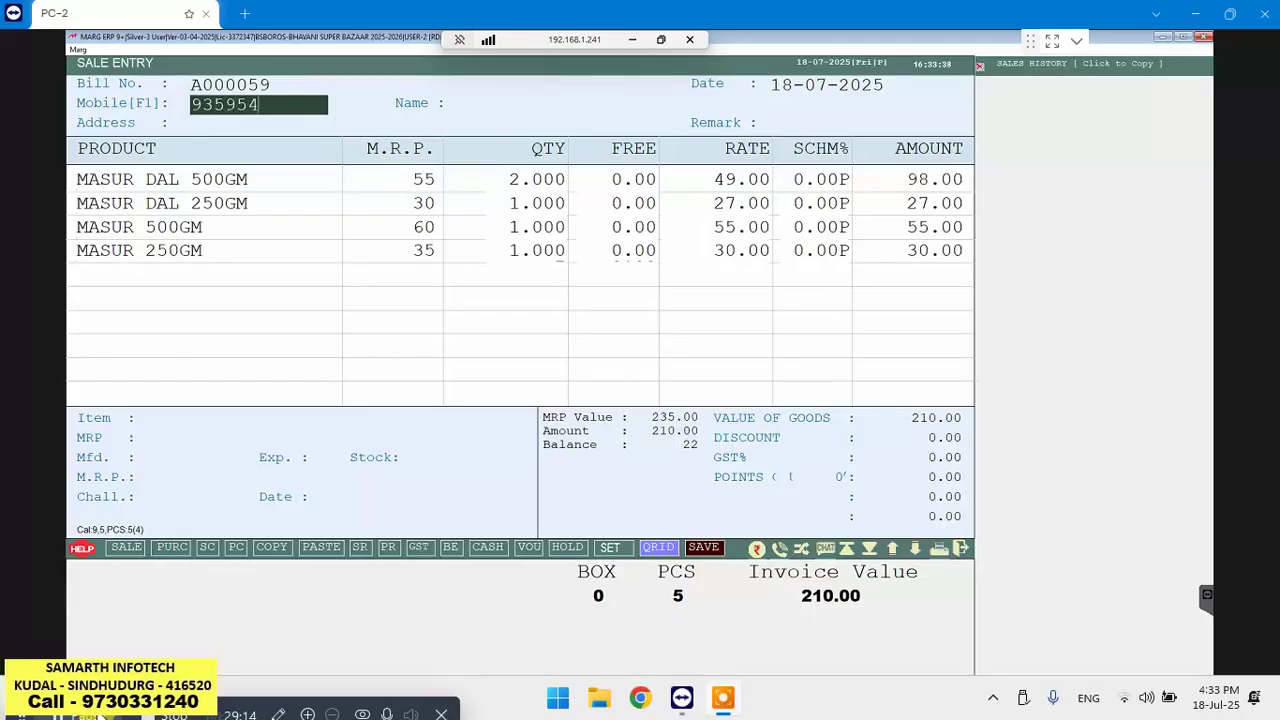
key(Return)
key(Left)
key(Return)
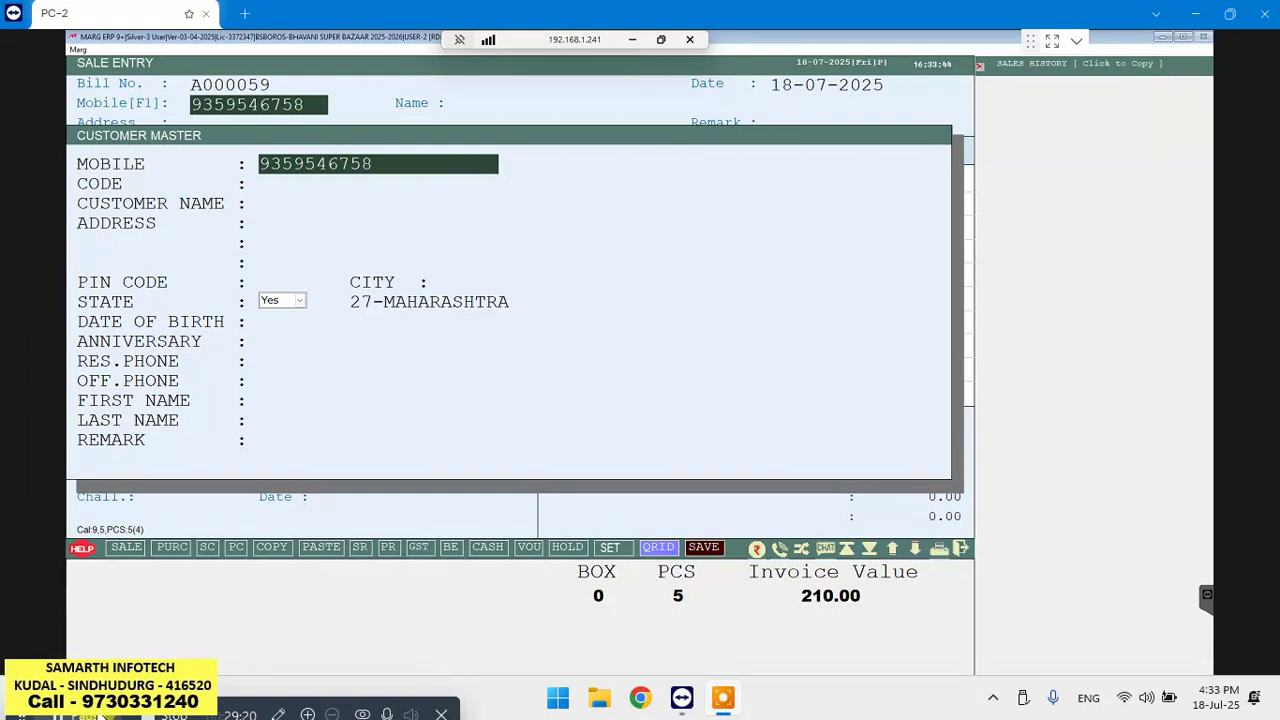
Fill in the customer's name and address in Customer Master and save them to the bill
key(Return)
key(Return)
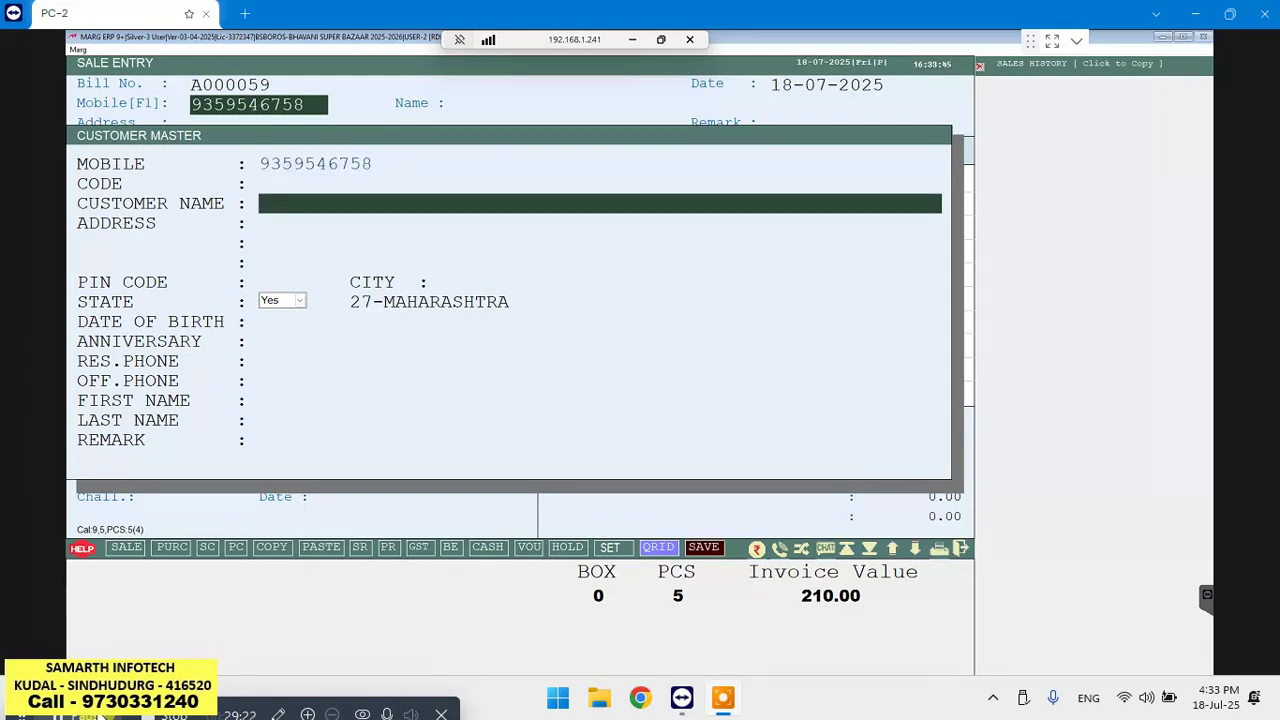
text(RIYA)
key(Return)
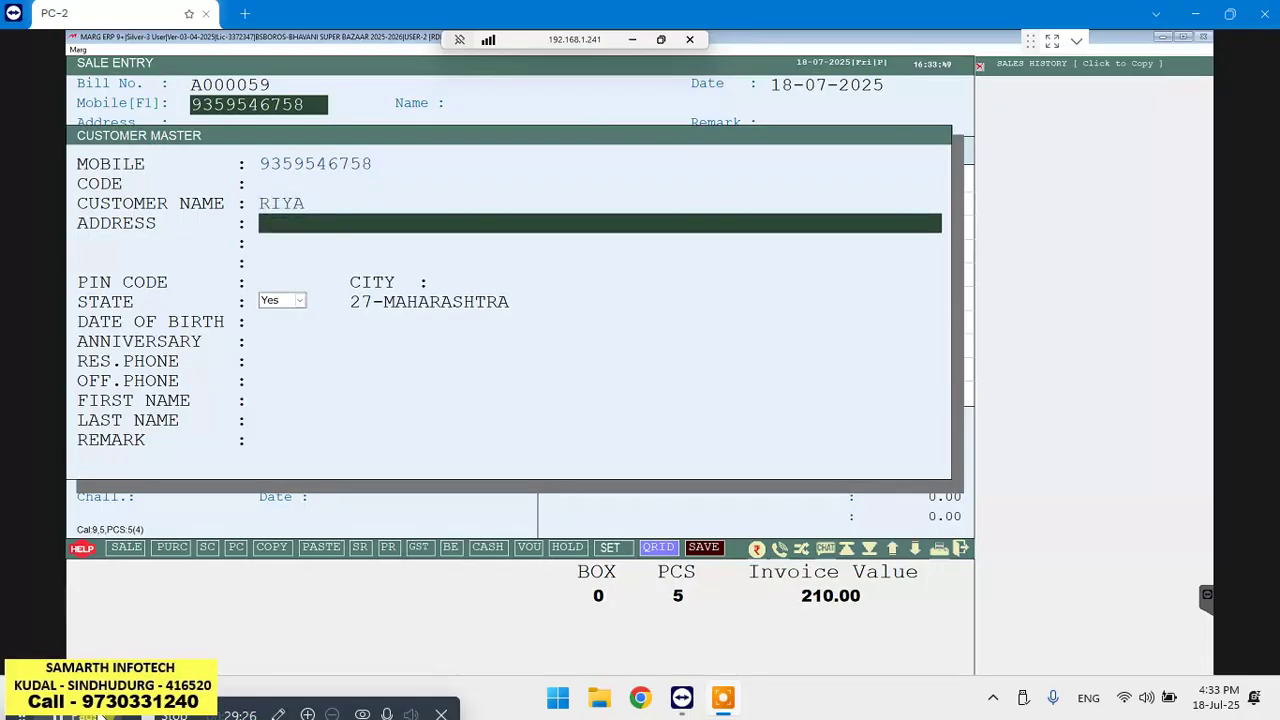
text(KASAL)
key(Return)
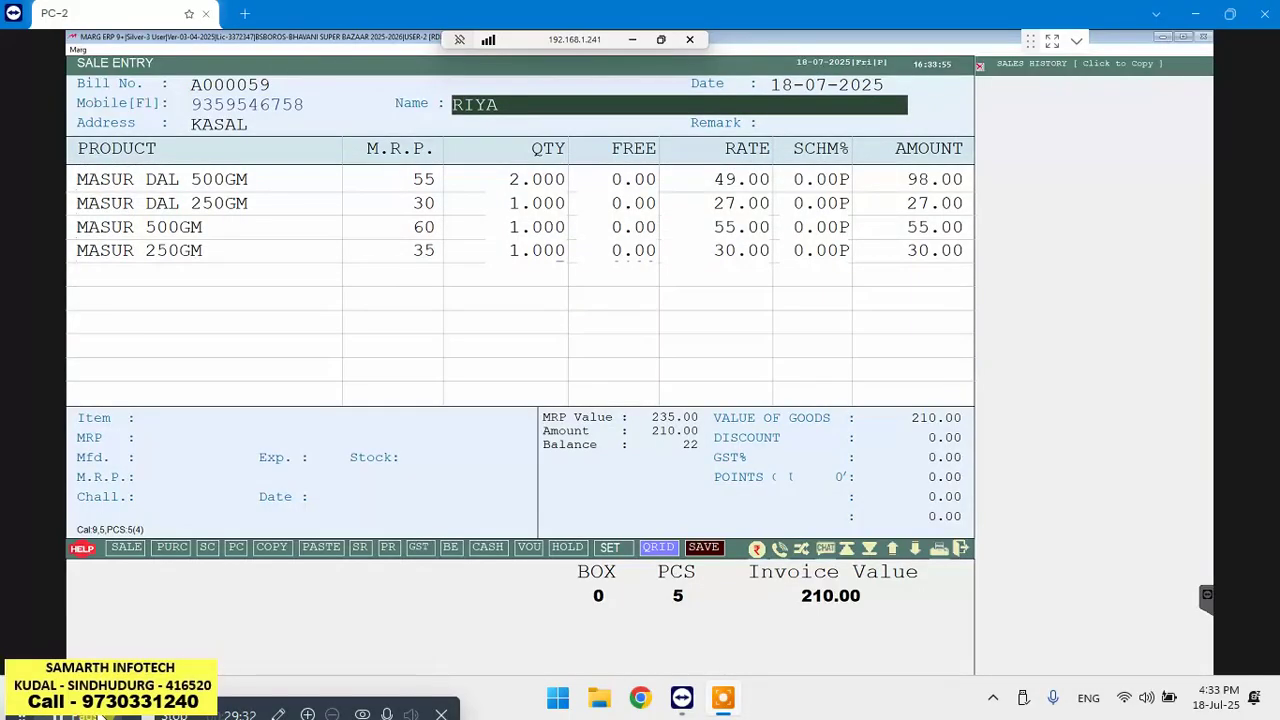
key(Return)
key(Return)
key(Return)
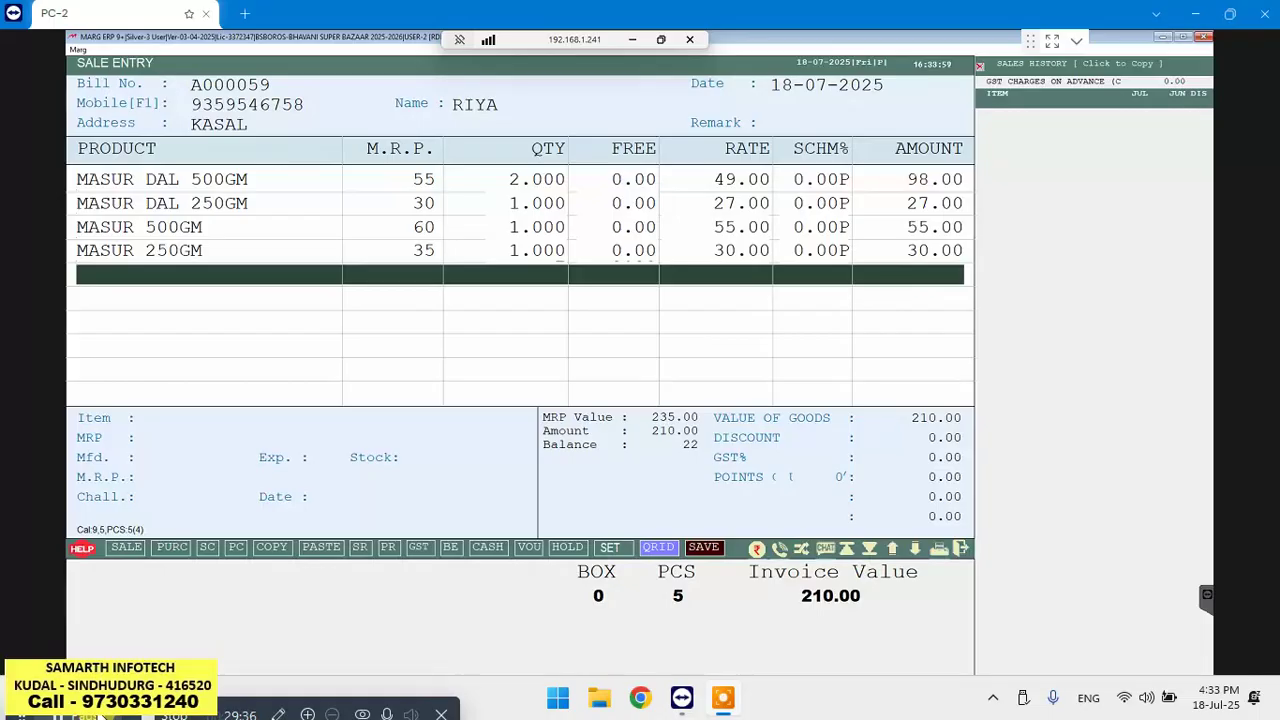
key(Return)
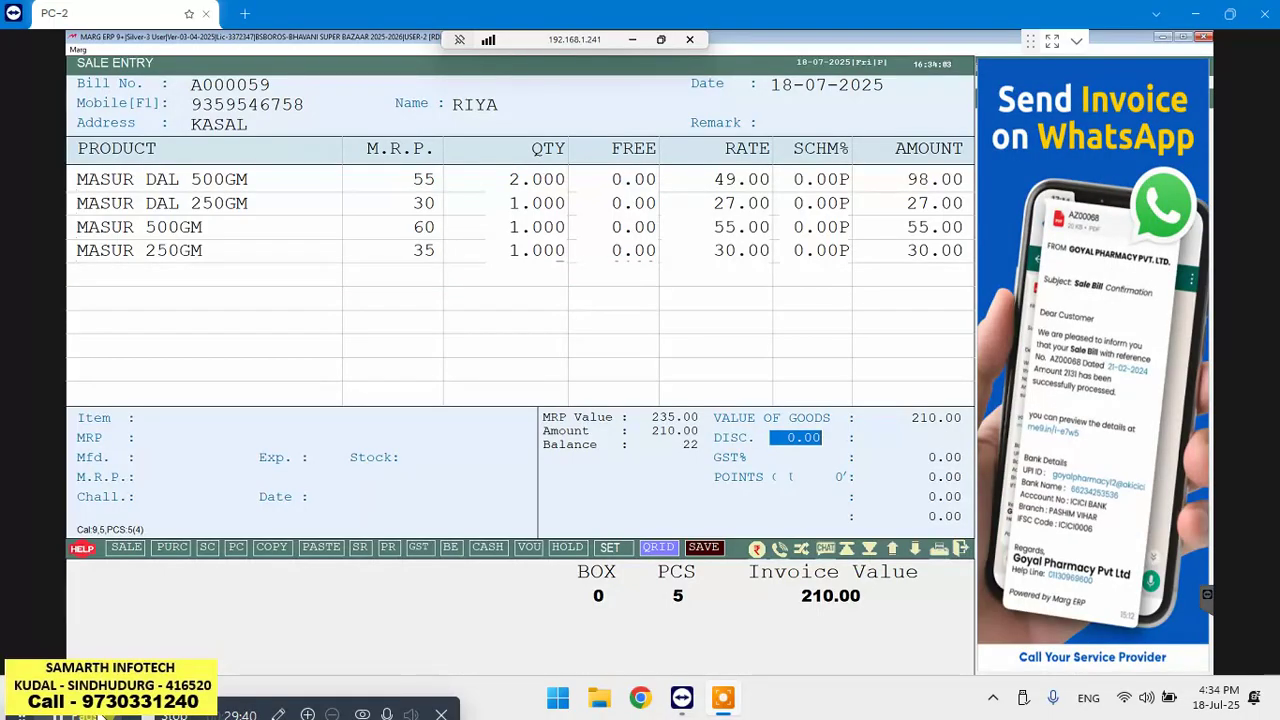
Skip the discount and enter 100 as the CASH payment amount
key(Return)
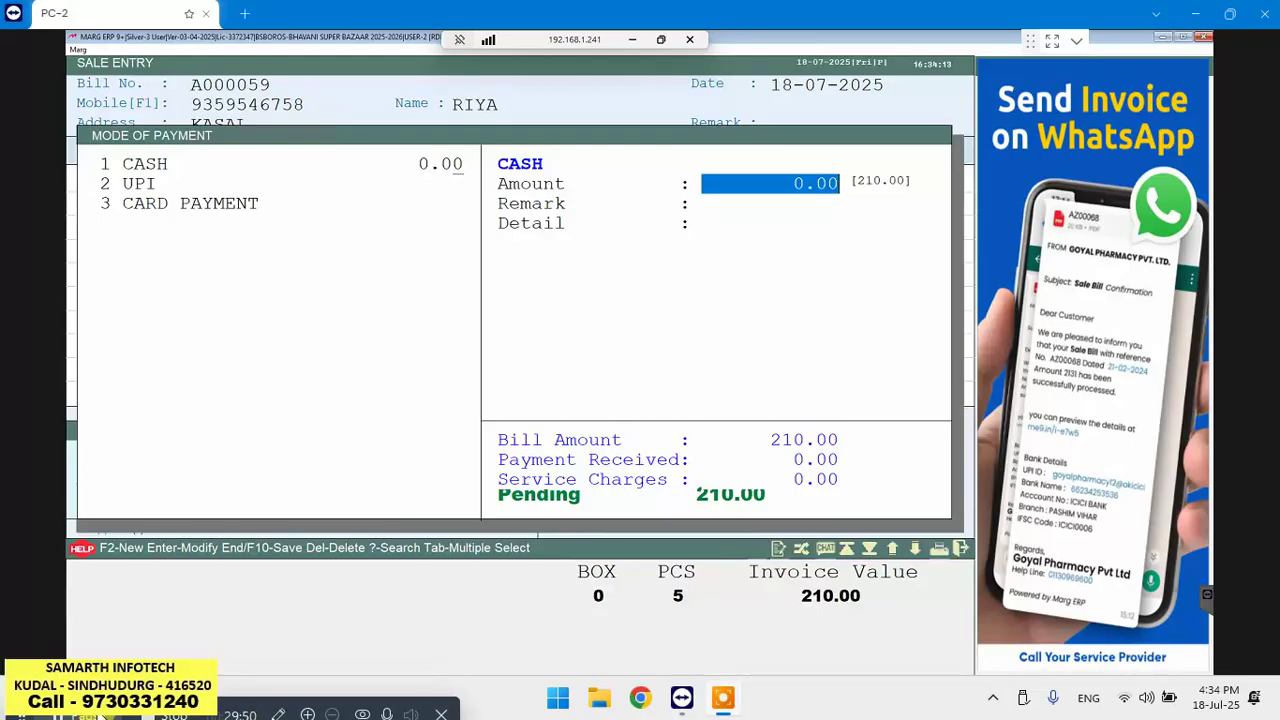
text(10)
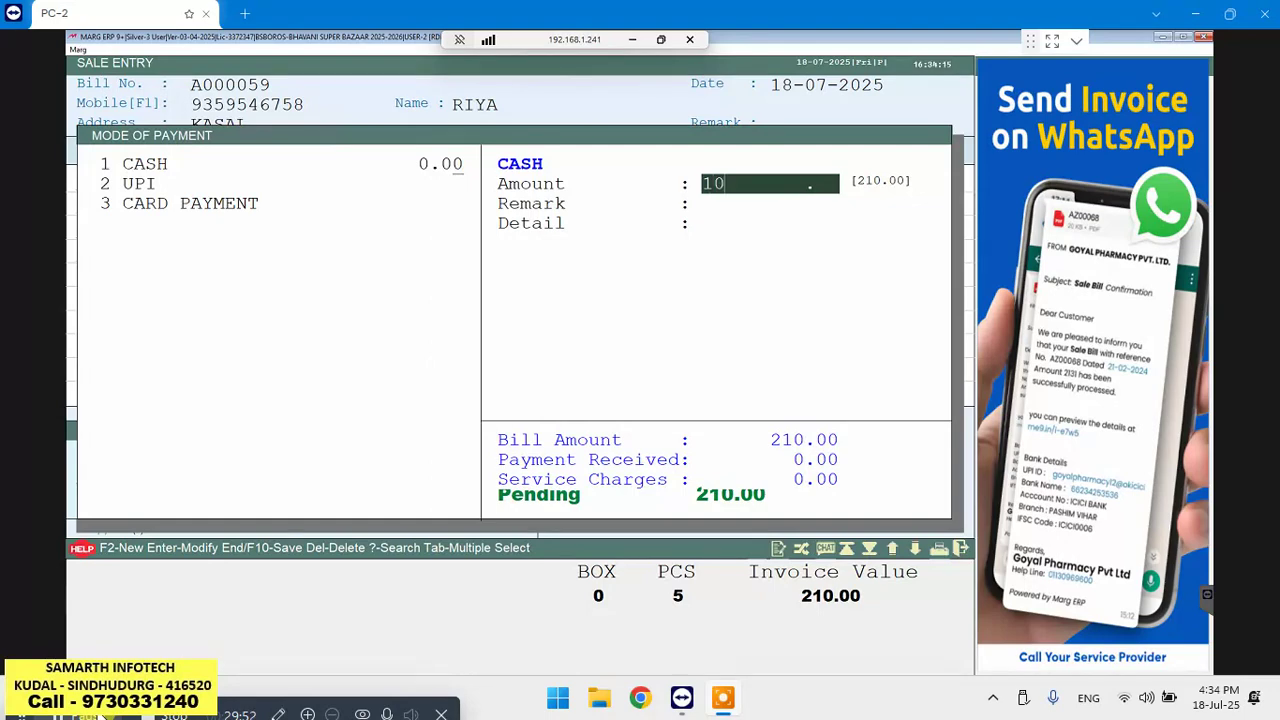
text(0)
key(Return)
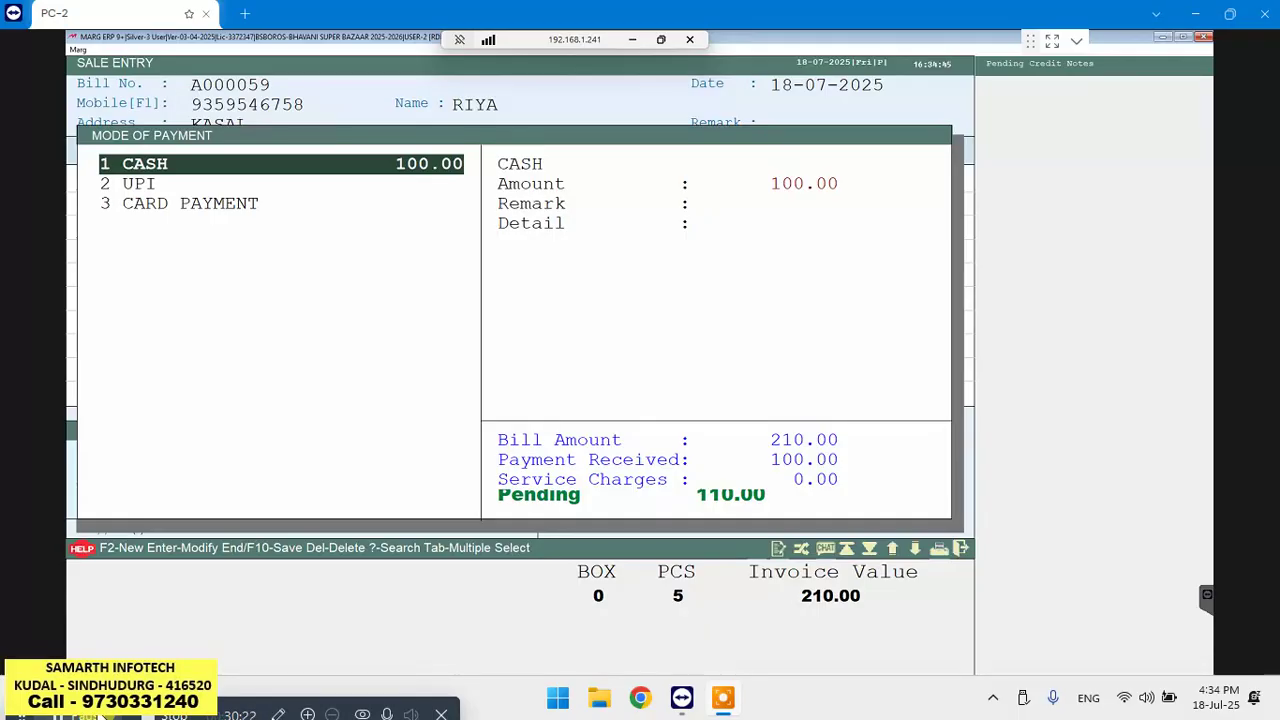
Create a new SUNDRY DEBTORS ledger named after the customer
key(F2)
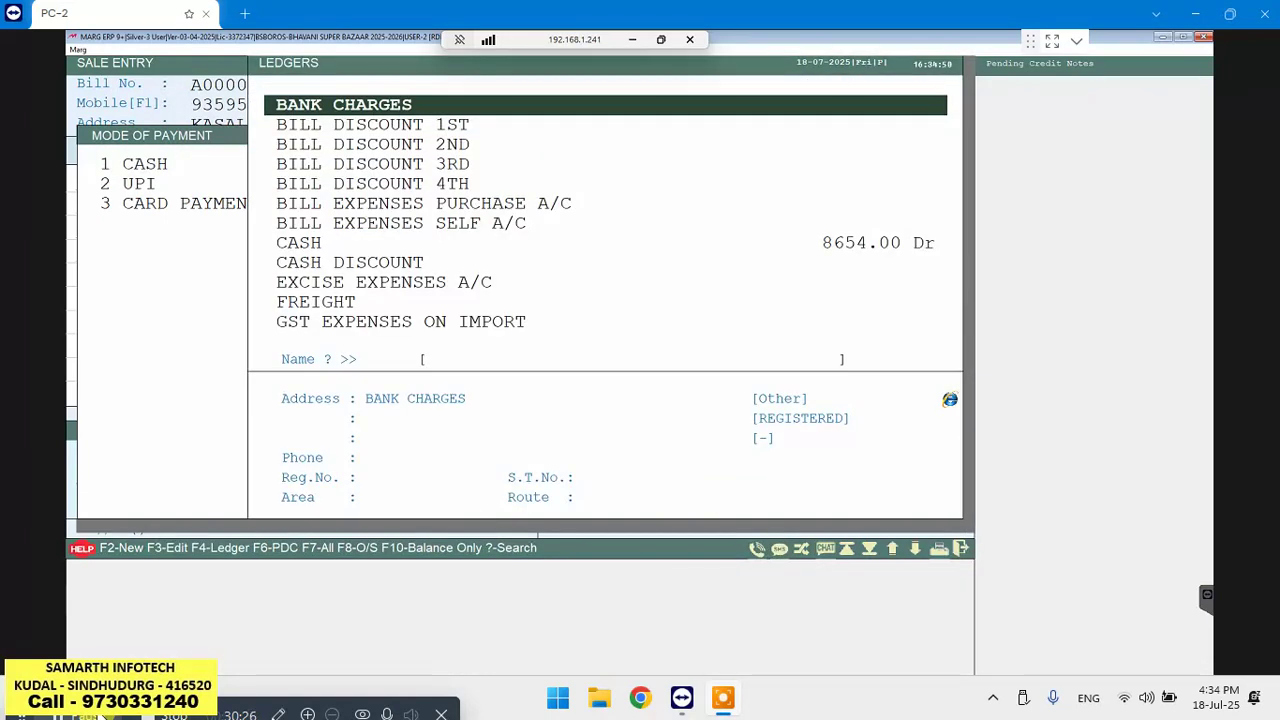
key(F2)
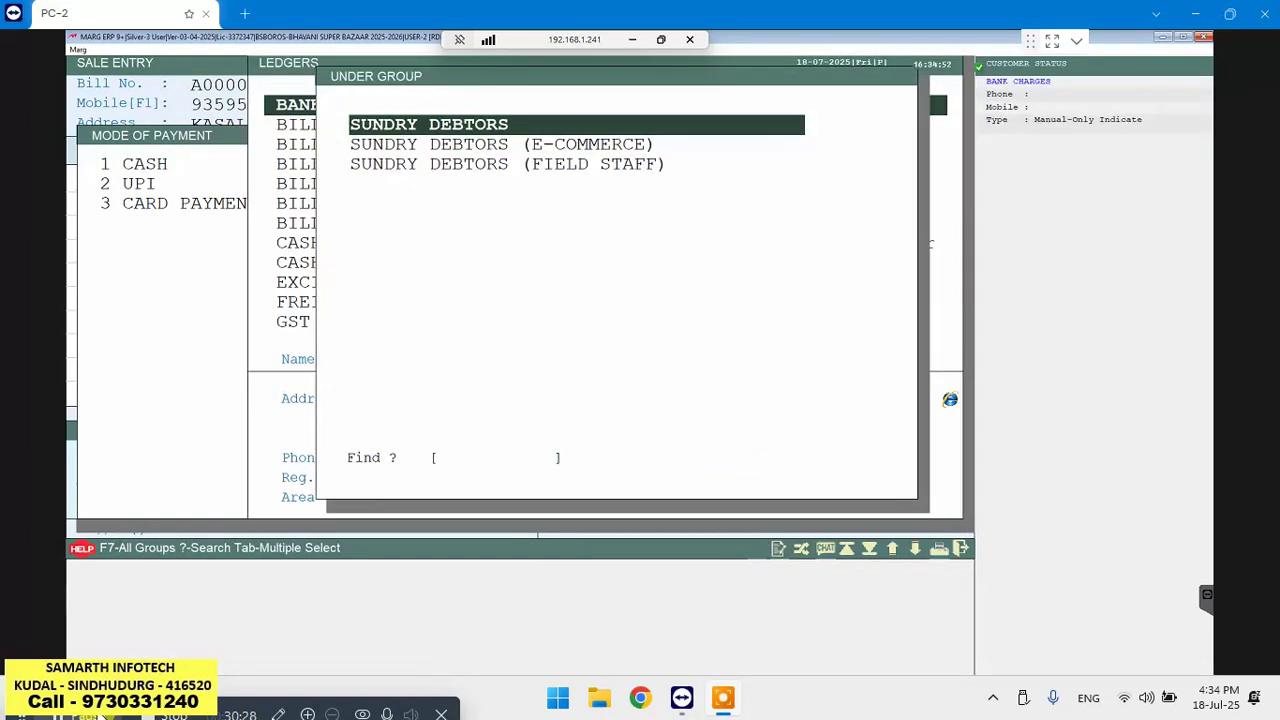
key(Return)
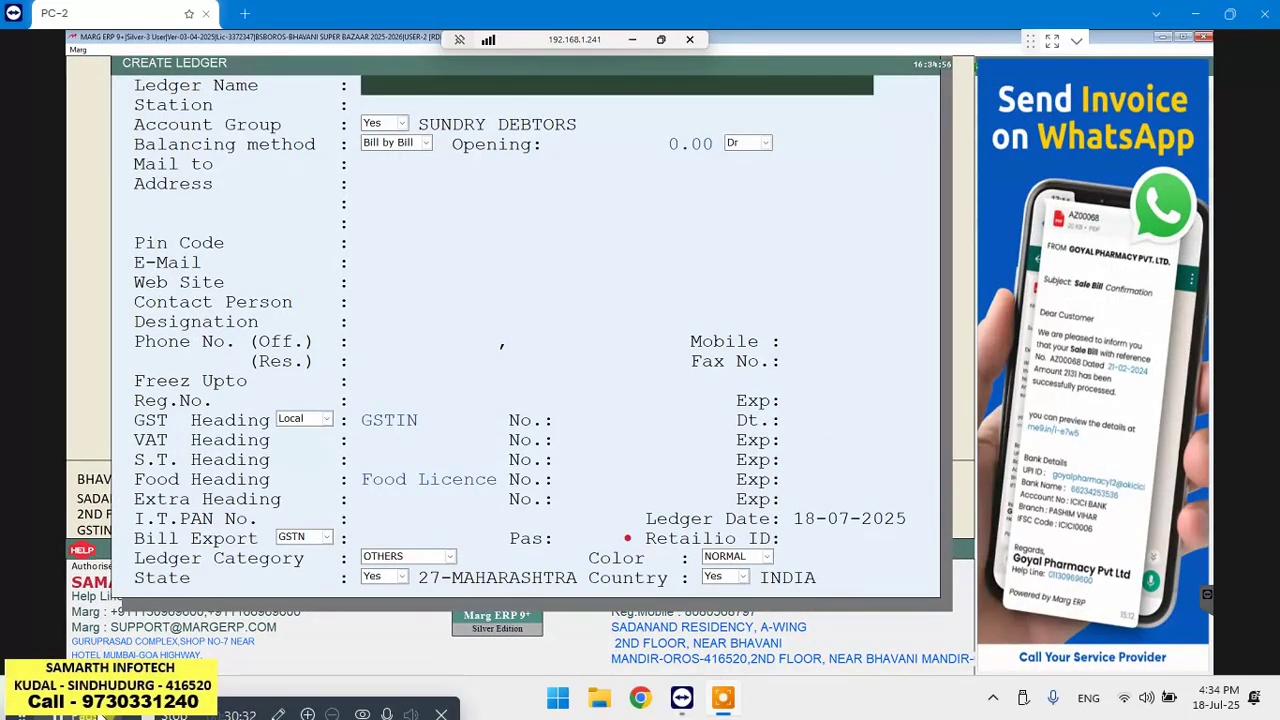
text(RIYA)
key(Page_Down)
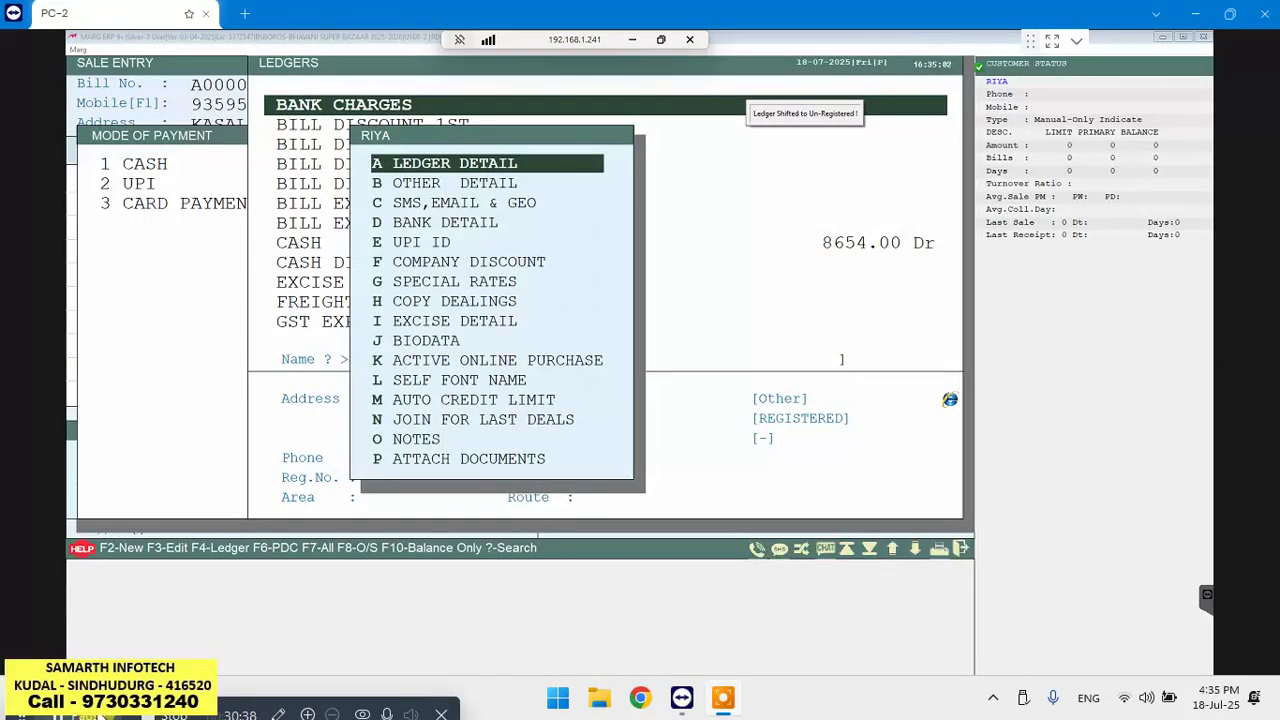
key(Escape)
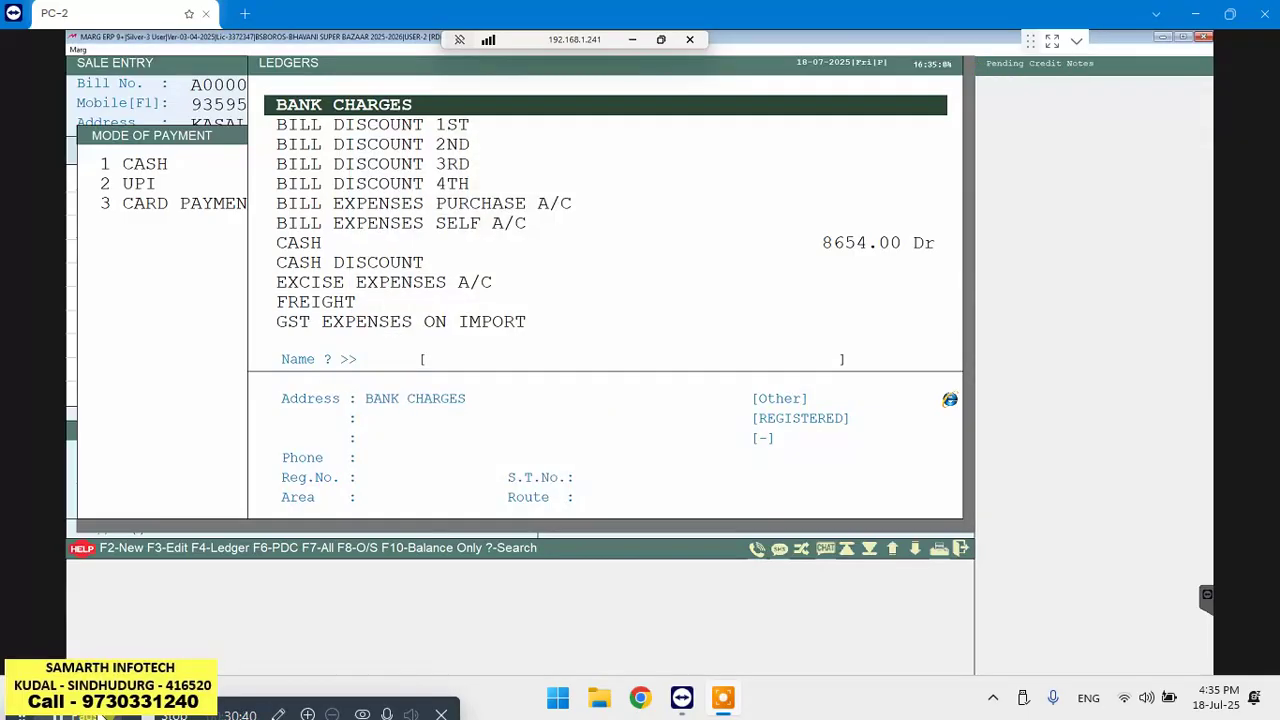
Find the customer's ledger in the list and add it as a payment mode
text(RI)
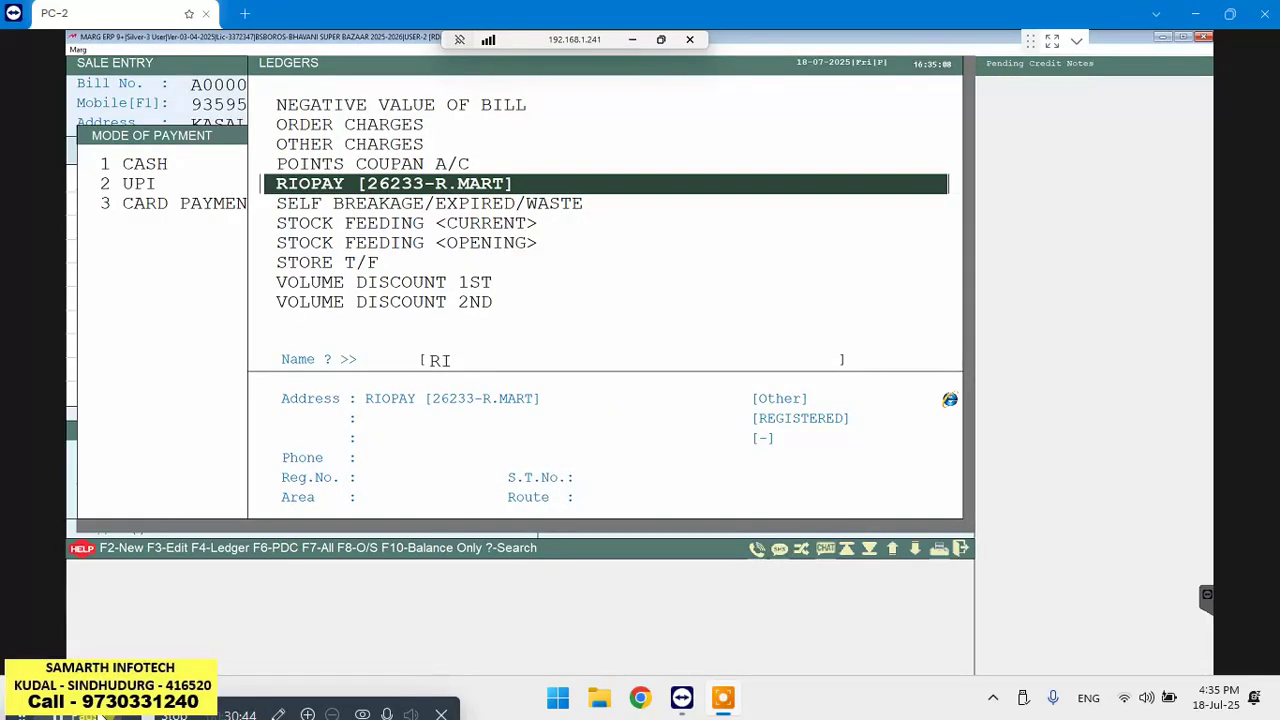
key(BackSpace)
key(BackSpace)
key(Home)
text(RIY)
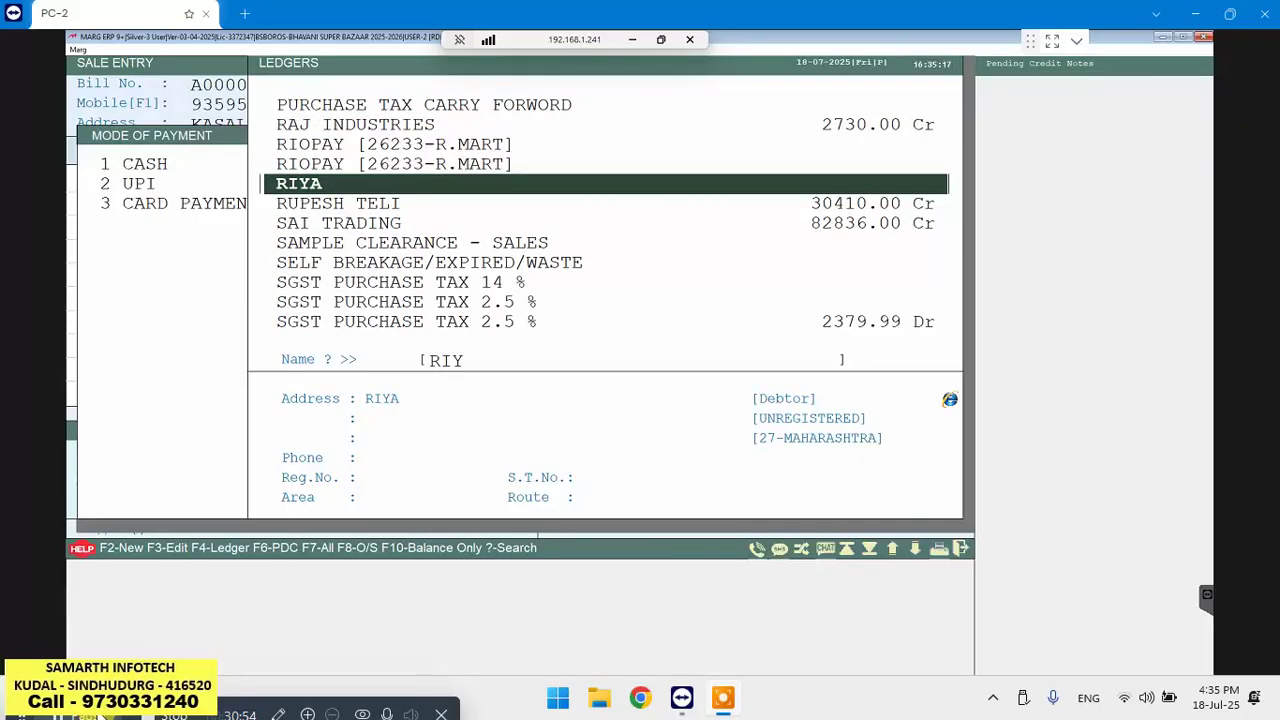
key(Return)
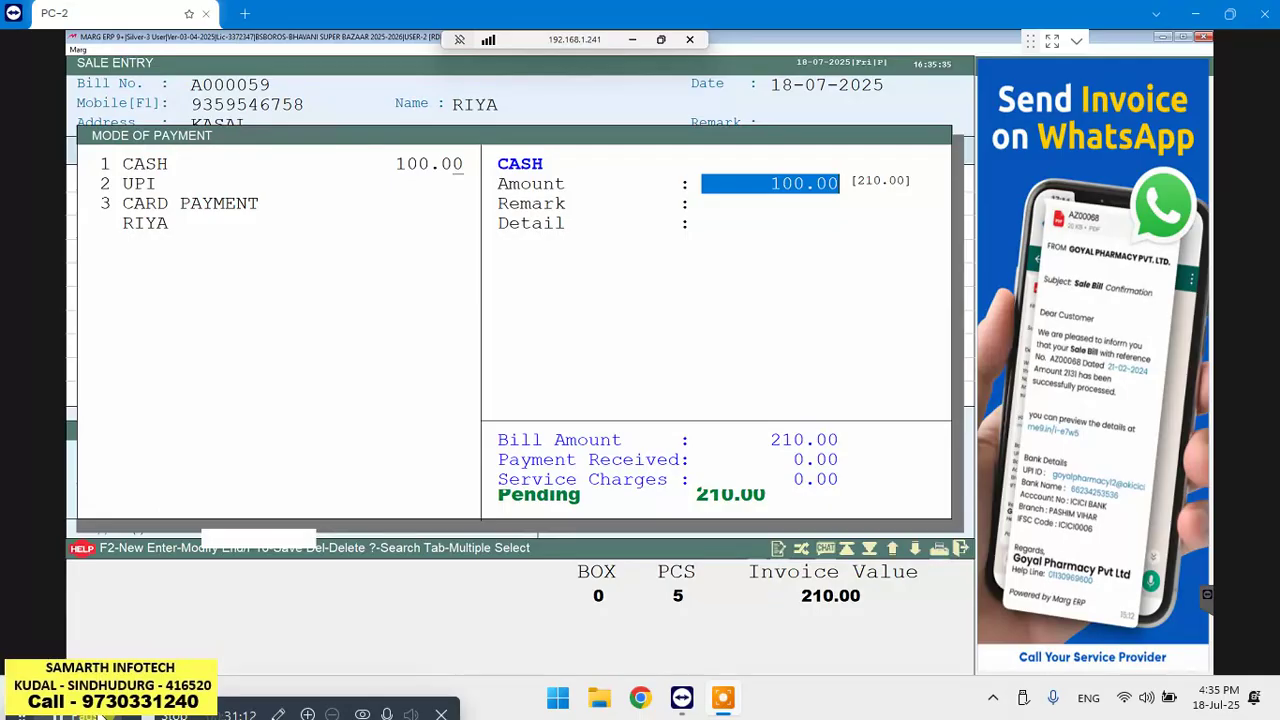
Move to the customer's ledger payment row, leaving its amount at 0.00
key(Escape)
key(Down)
key(Down)
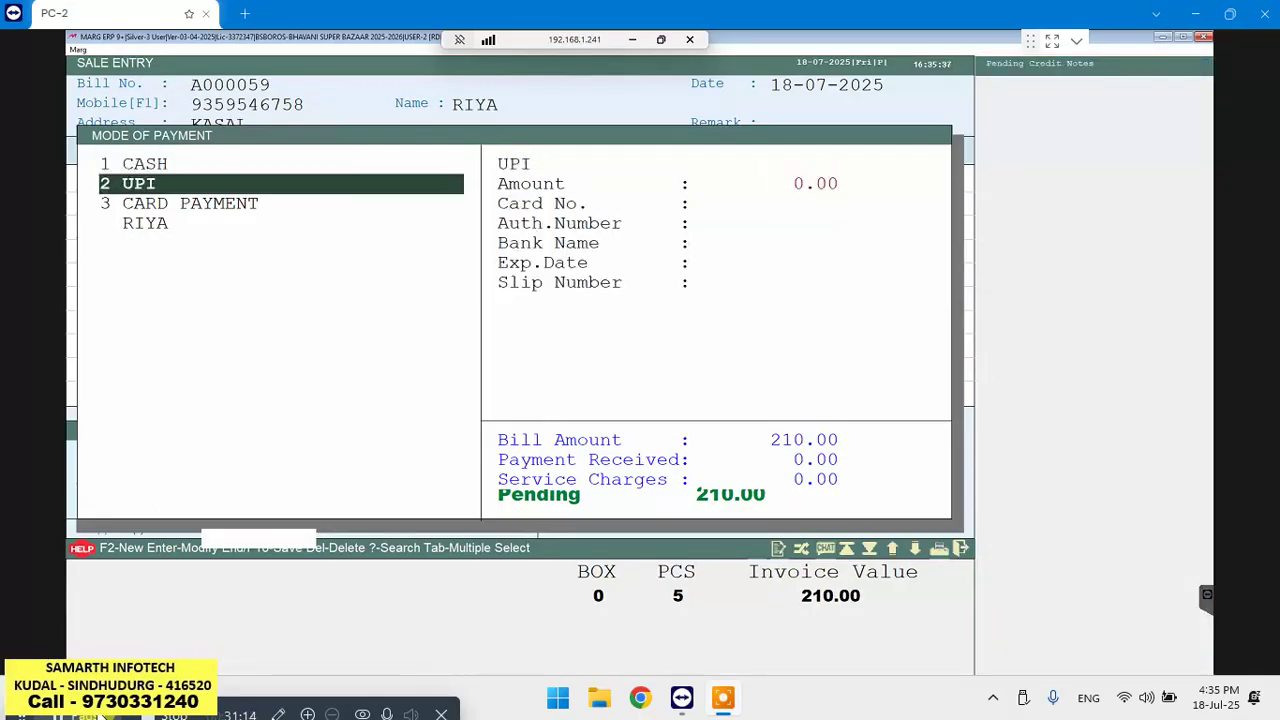
key(Down)
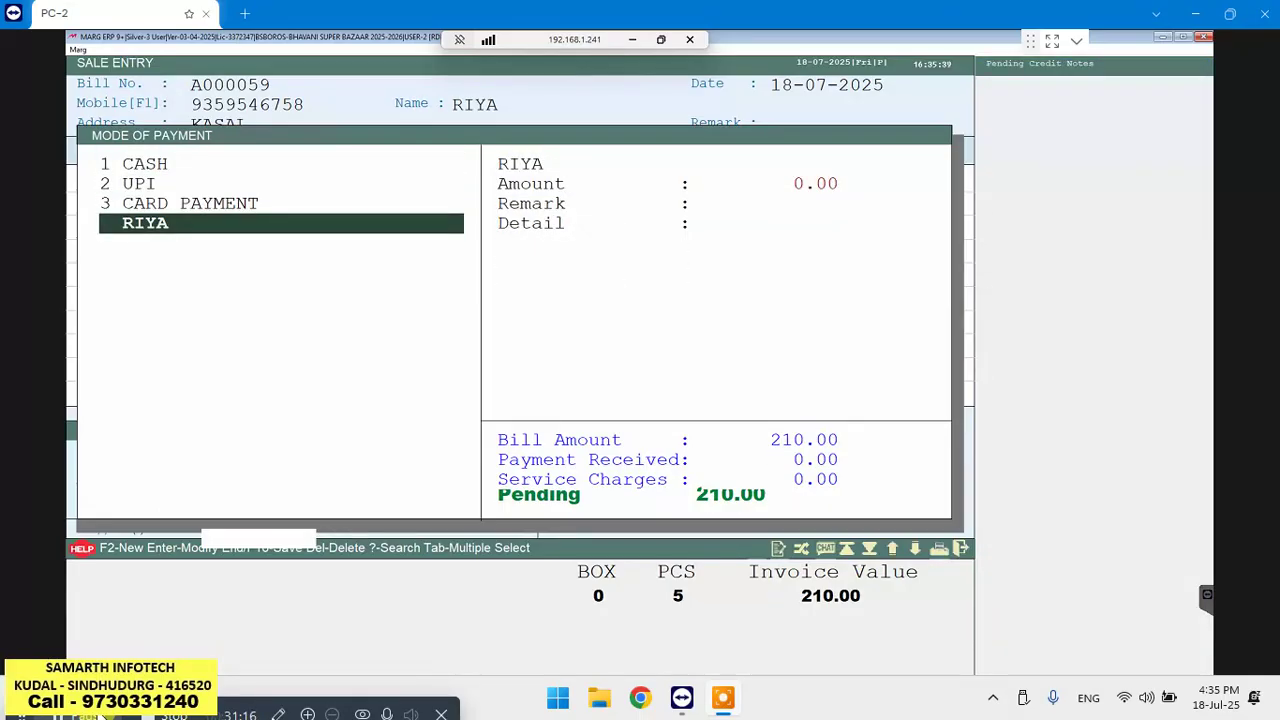
key(Return)
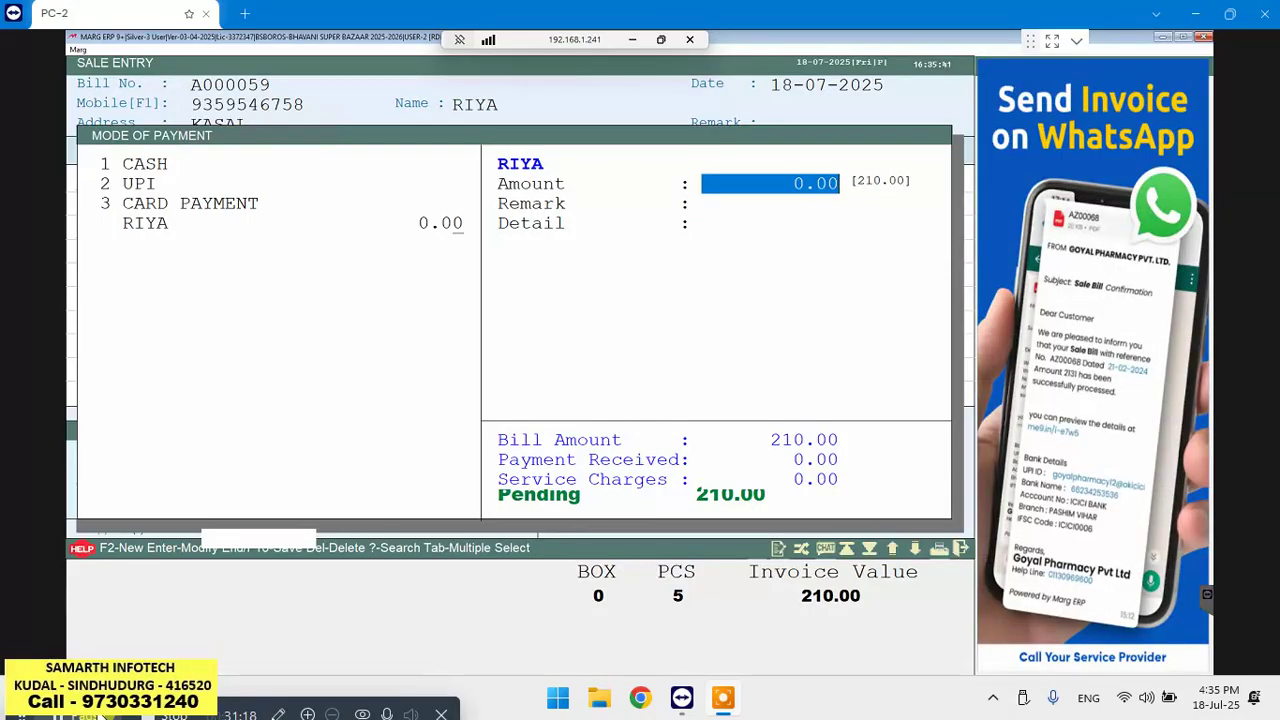
text(210)
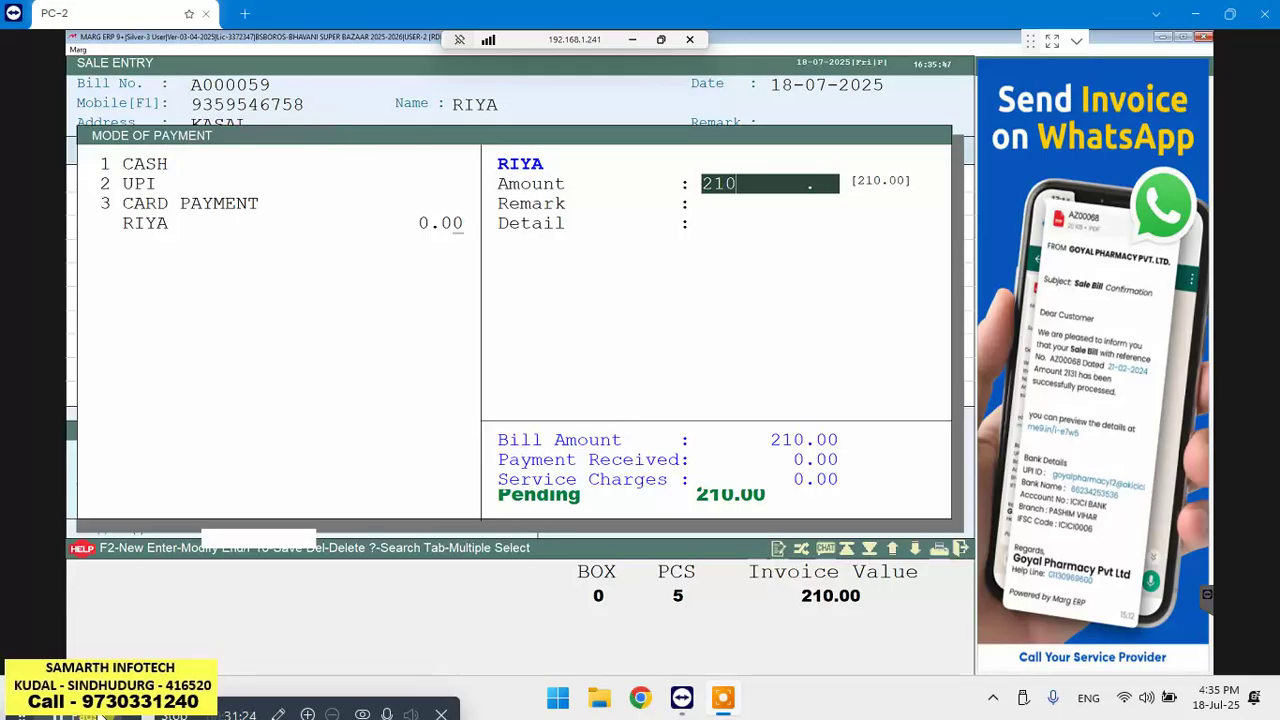
key(BackSpace)
key(BackSpace)
key(BackSpace)
key(Return)
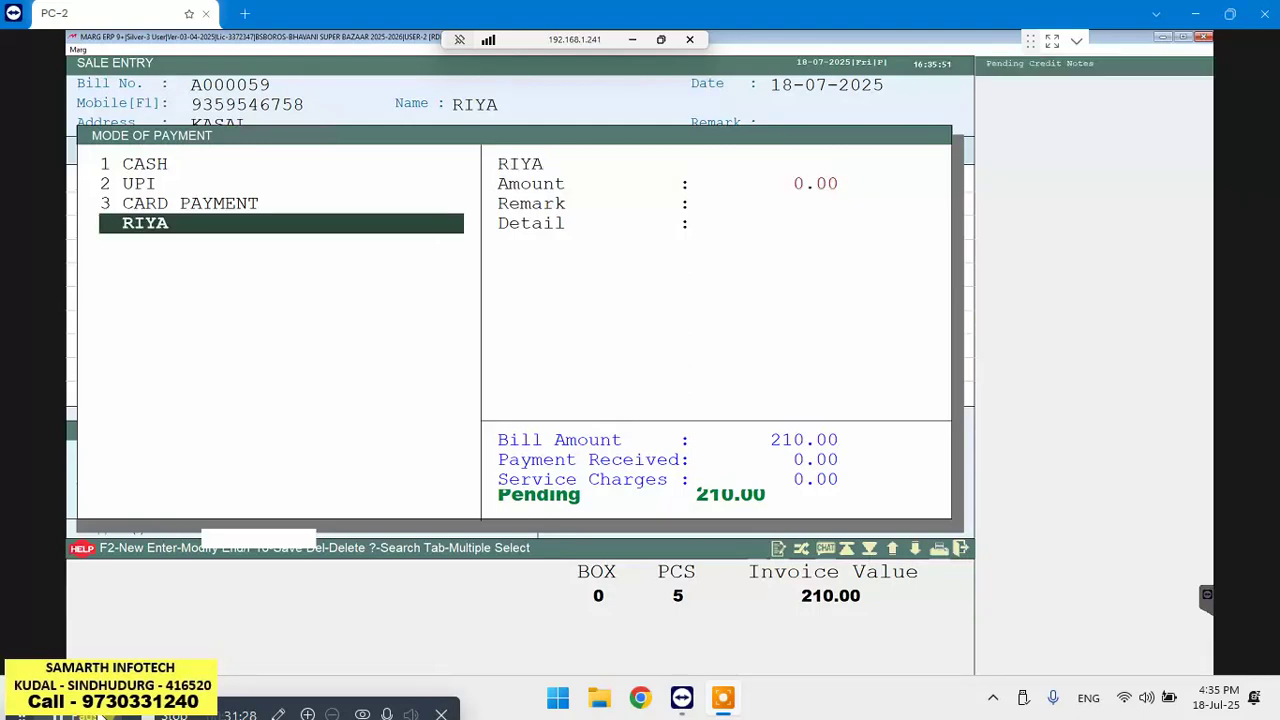
Enter 100 as cash and 110 against the customer's account, leaving 0.00 pending
key(Up)
key(Up)
key(Up)
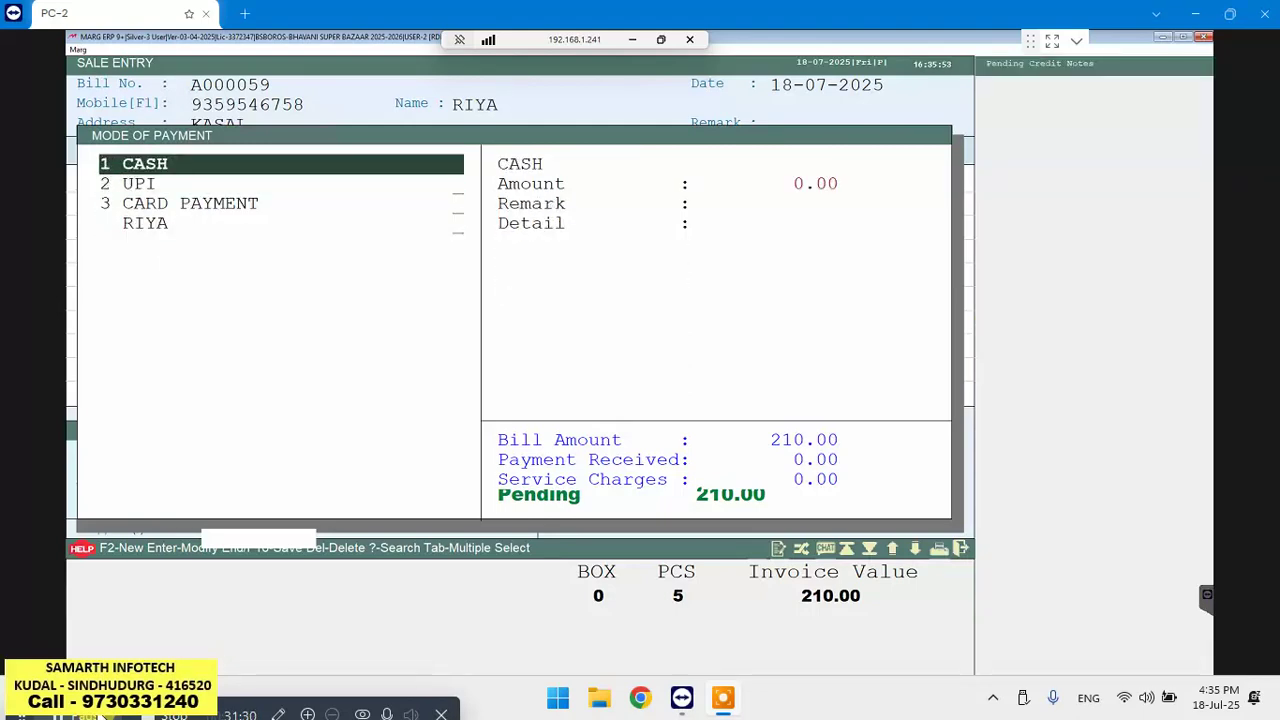
key(Return)
text(10)
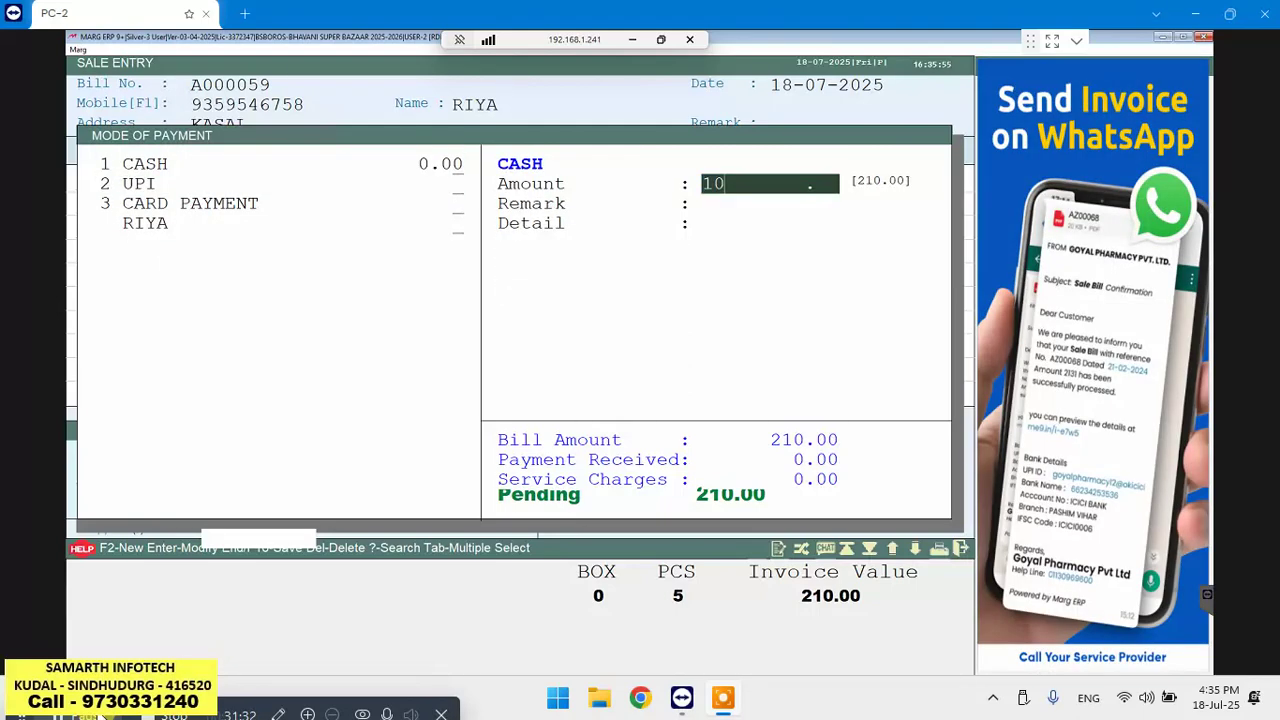
text(0)
key(Return)
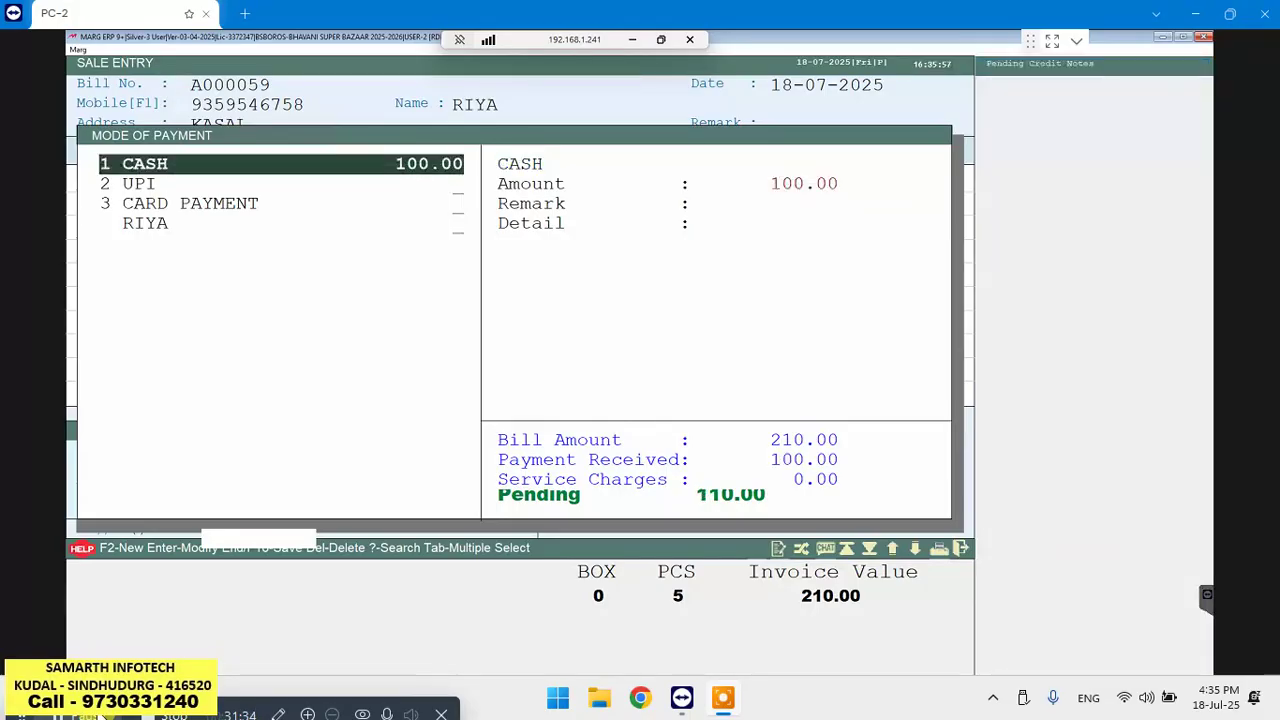
key(Down)
key(Down)
key(Down)
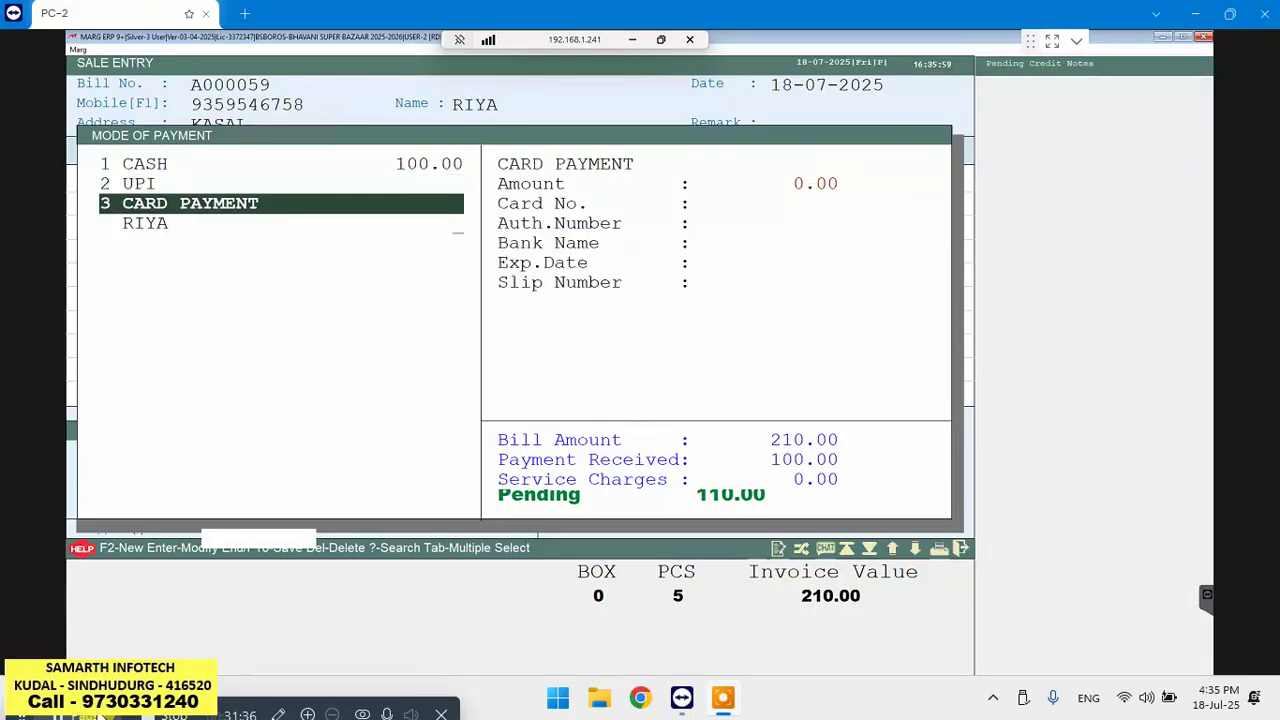
key(Return)
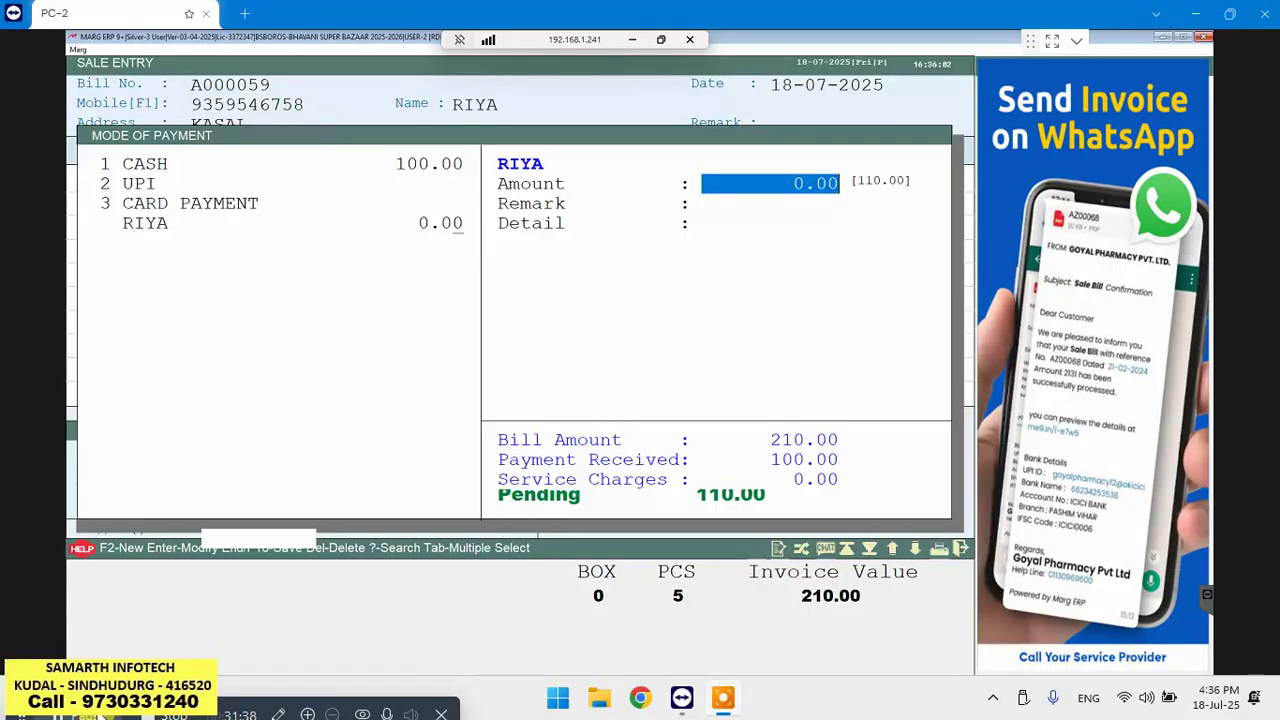
text(110)
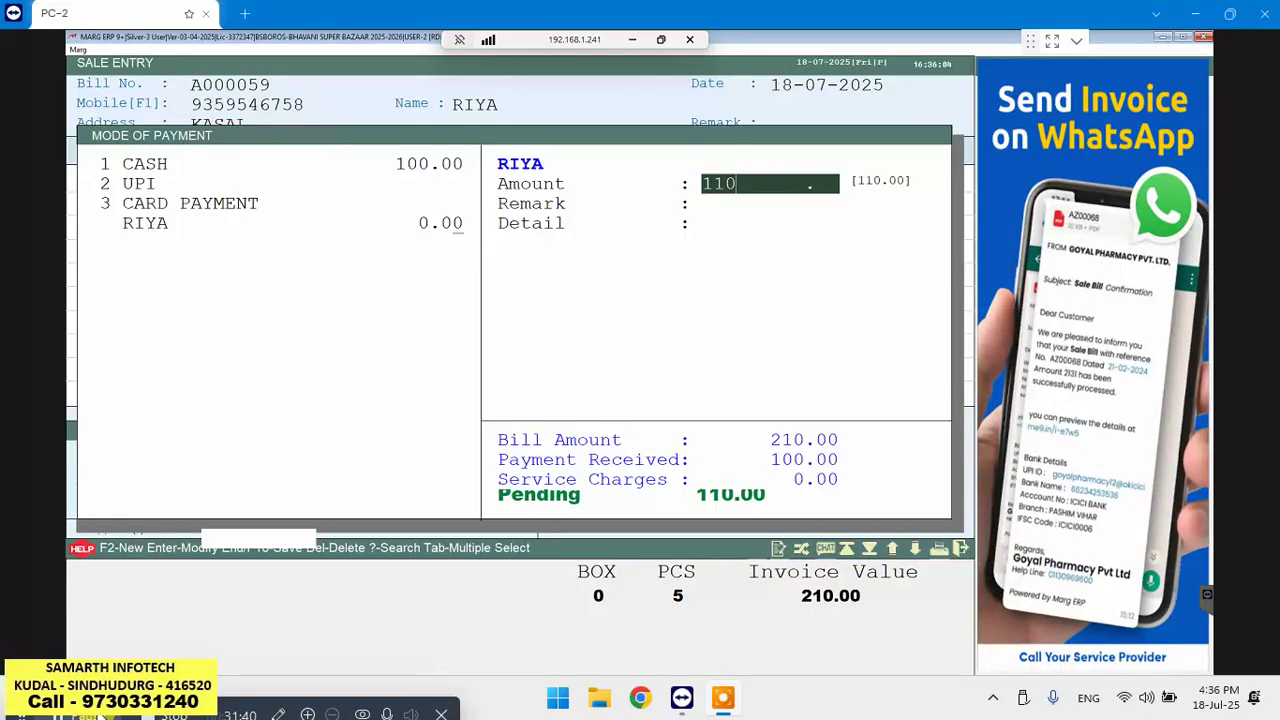
key(Return)
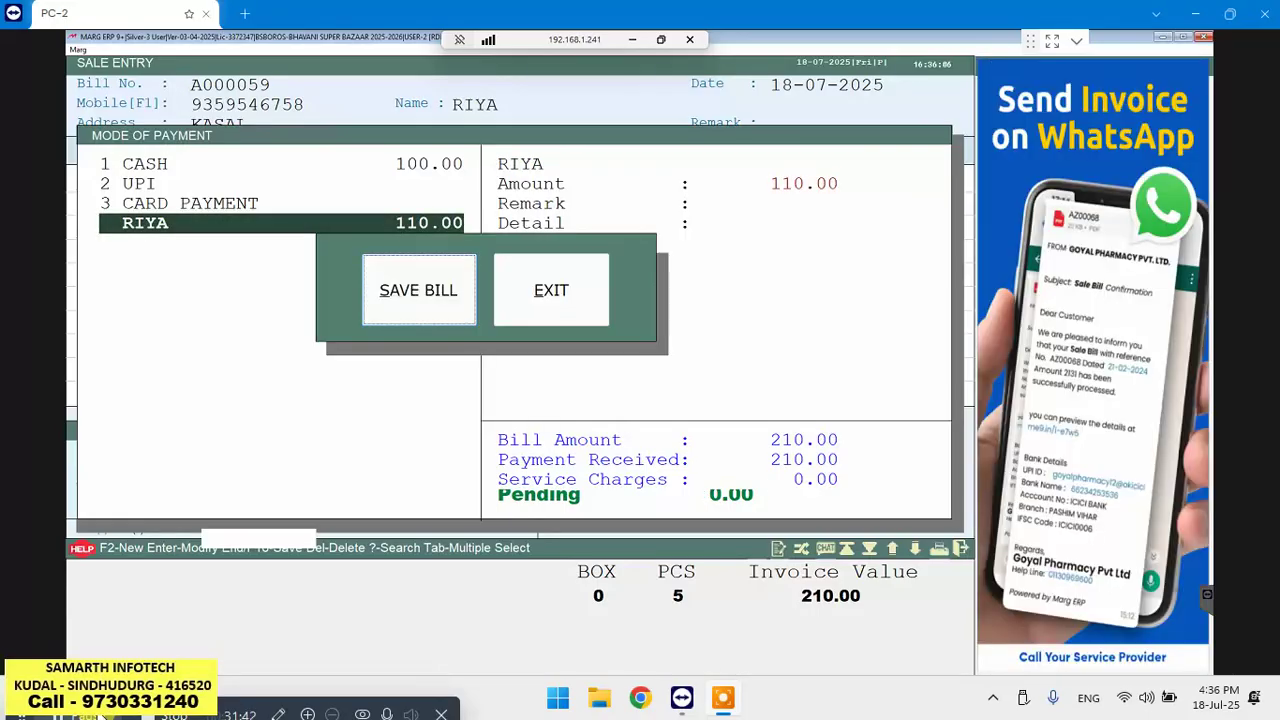
Save bill A000059, skip printing copies and decline sending a message
key(Return)
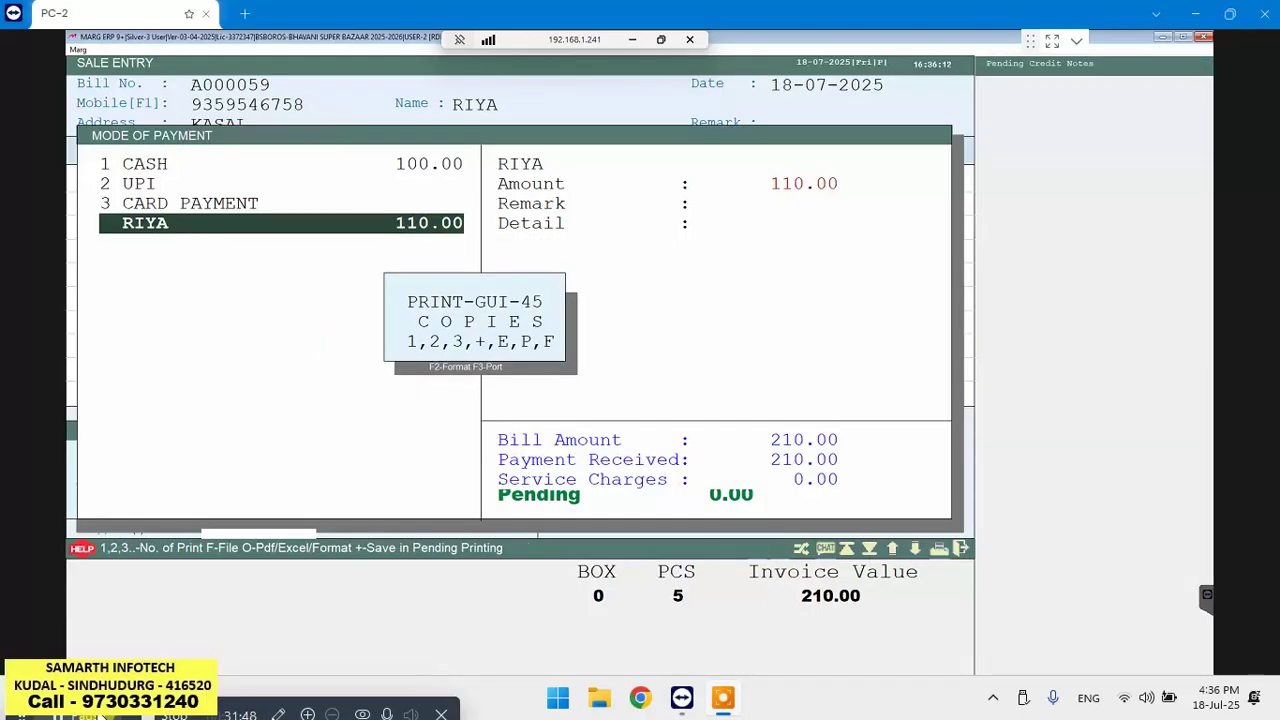
key(Escape)
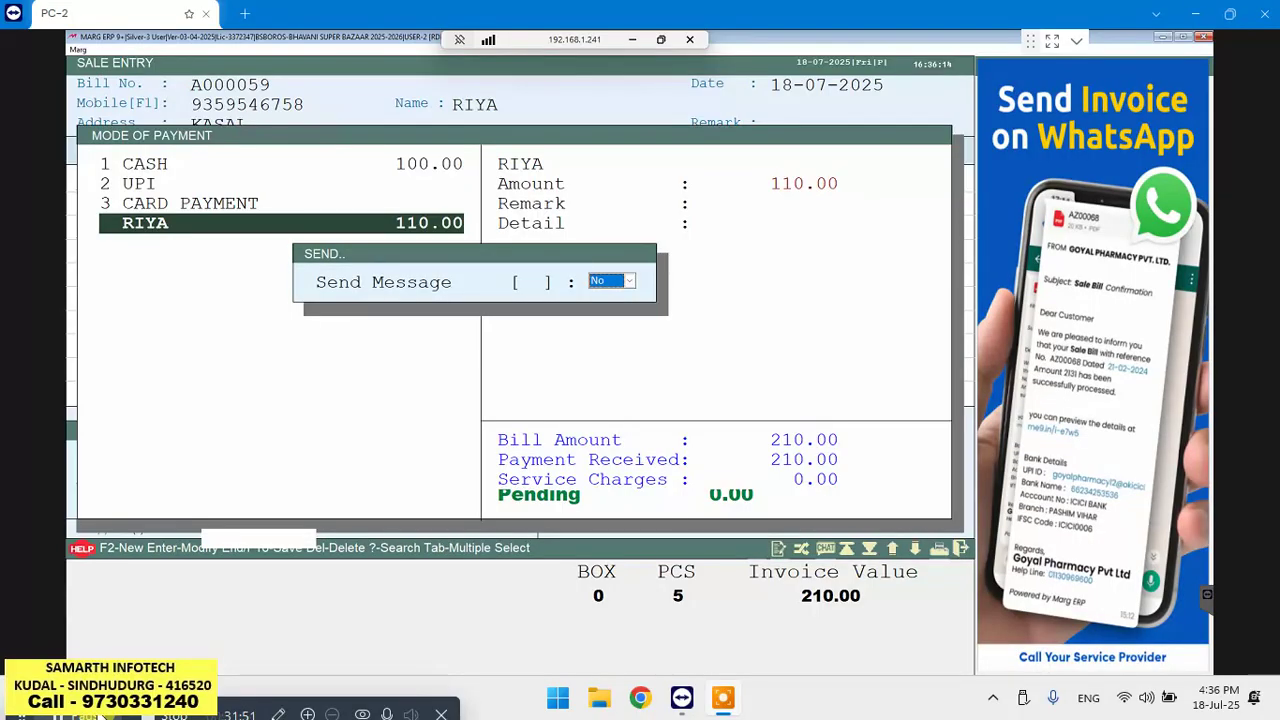
key(Return)
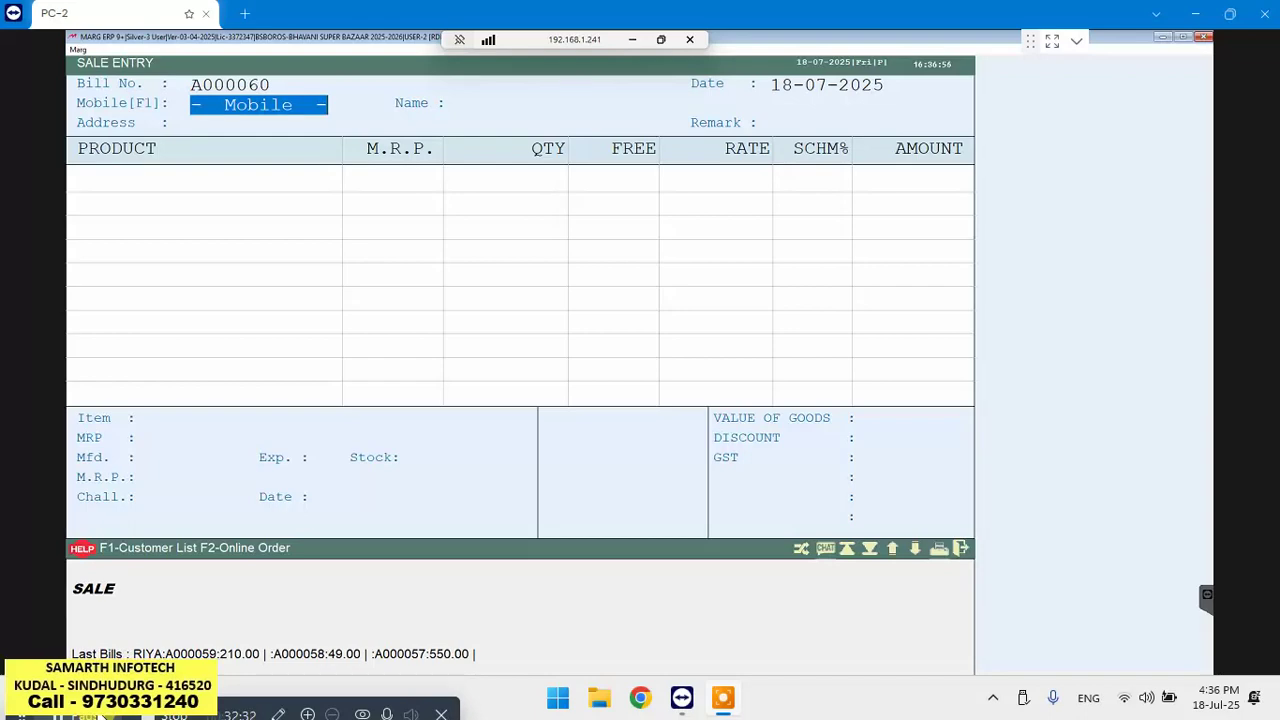
Close the Sale Entry screen with bill A000059 saved and return to the main menu
key(Escape)
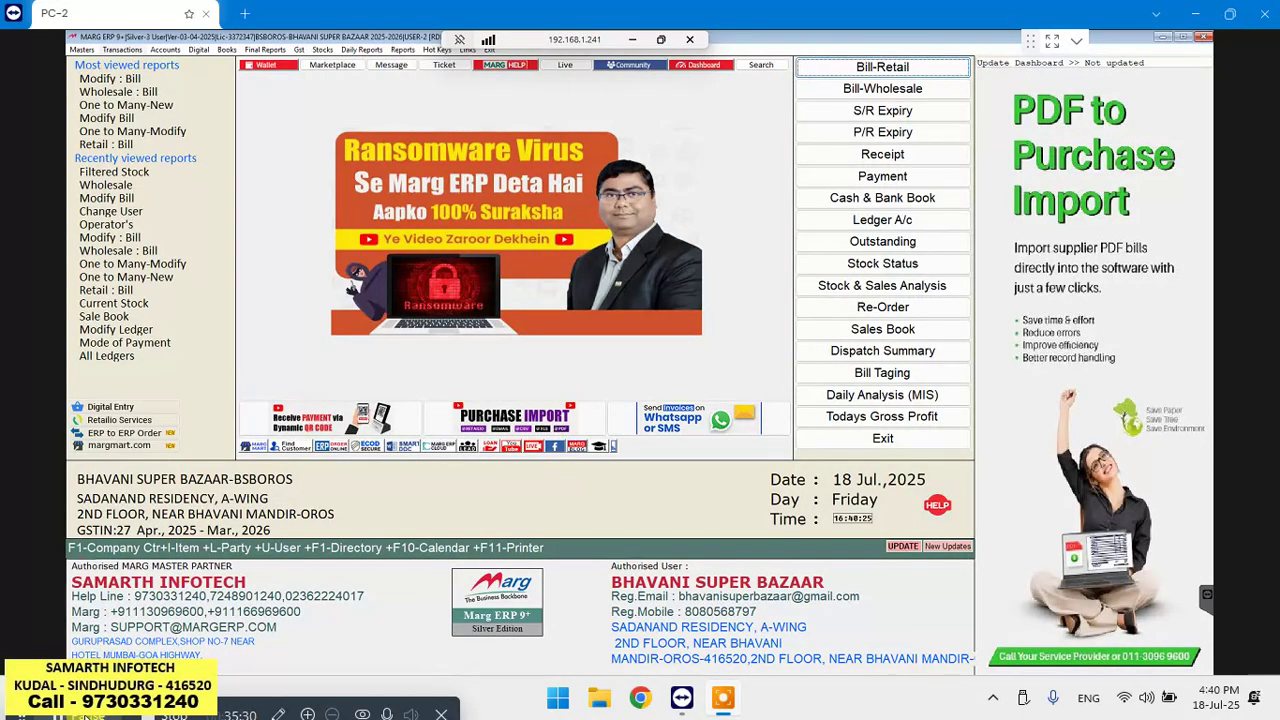
Reopen sale bill A000059 through Sale Modify Bill with the period set to All Time
click(122, 50)
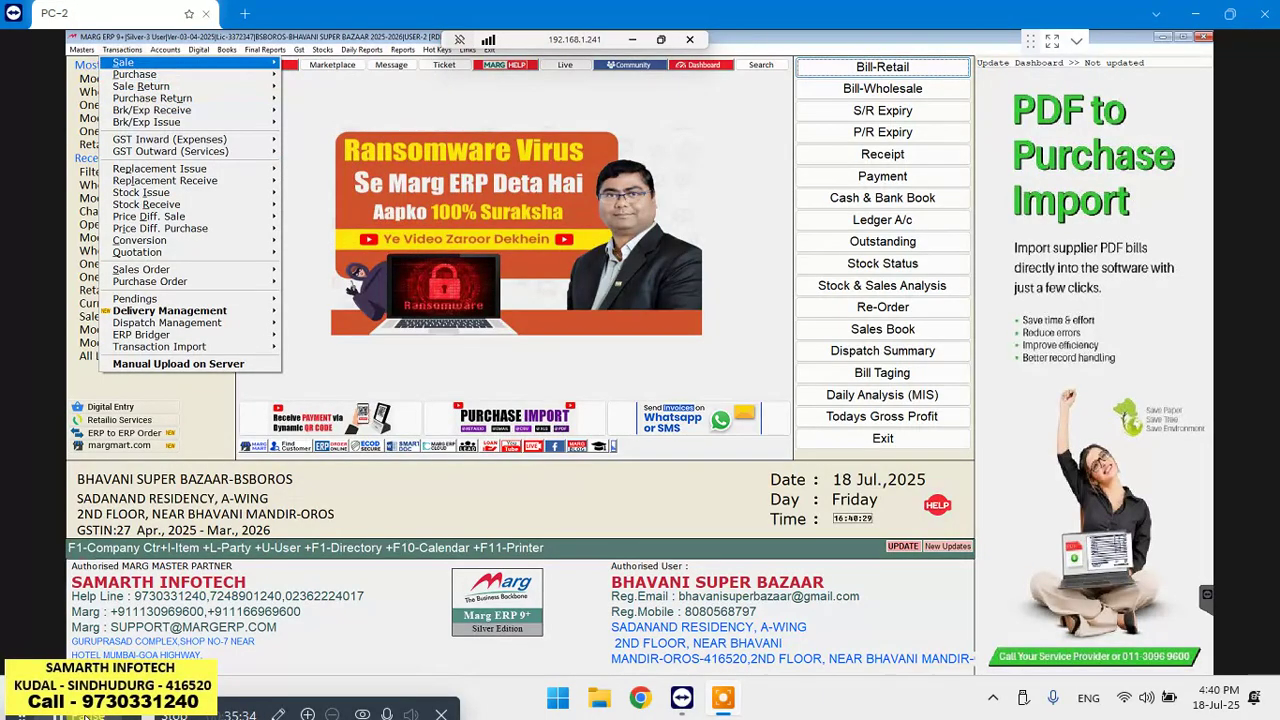
mouse_move(140, 63)
key(Return)
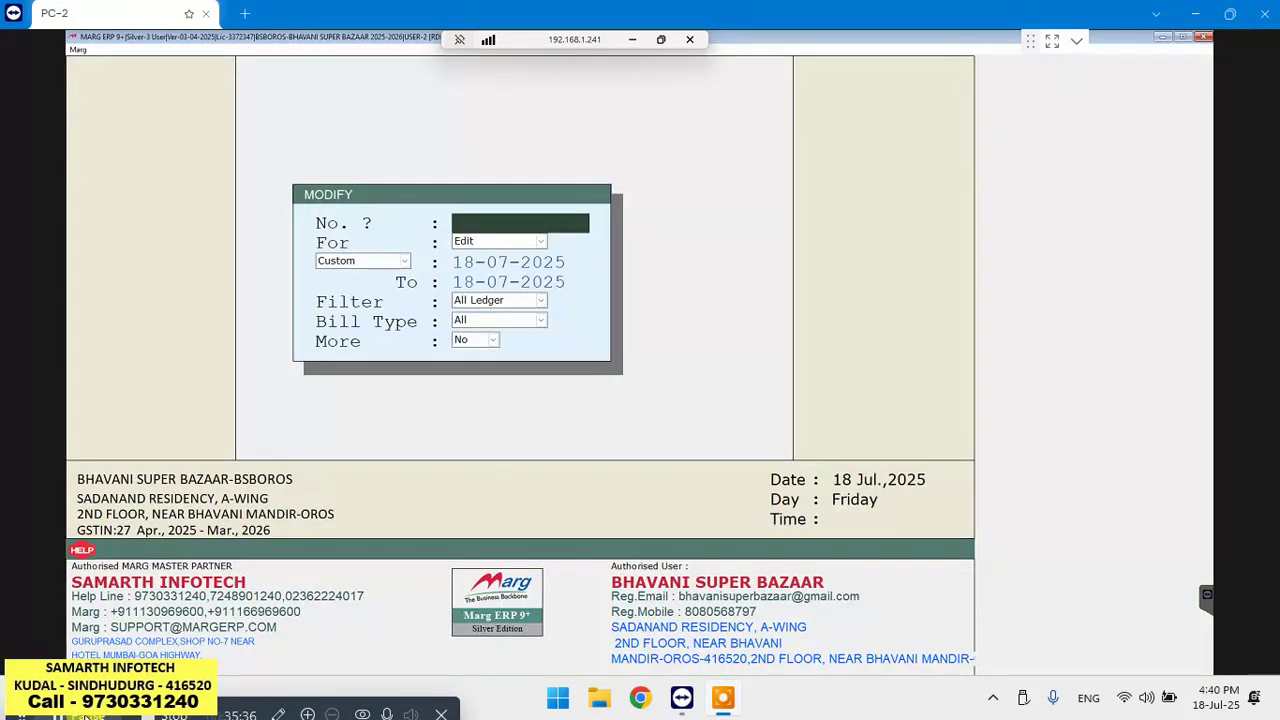
click(358, 260)
key(Up)
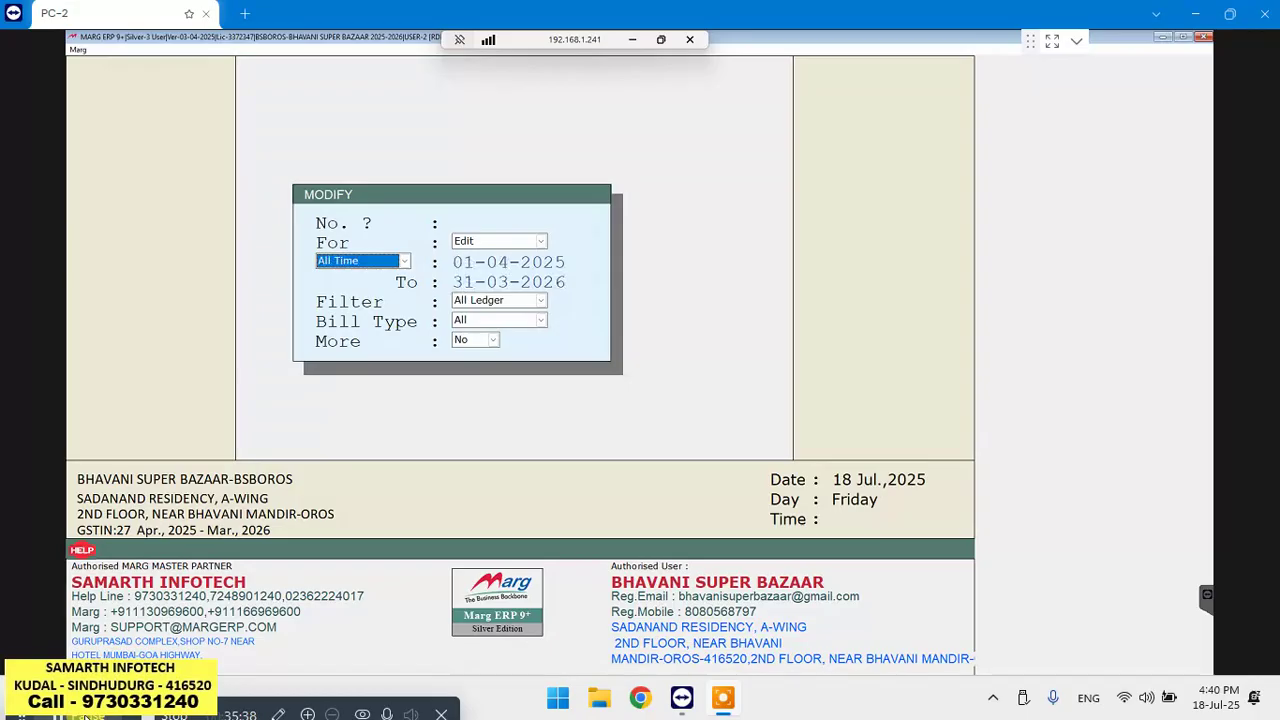
key(Return)
key(Return)
key(Return)
key(Return)
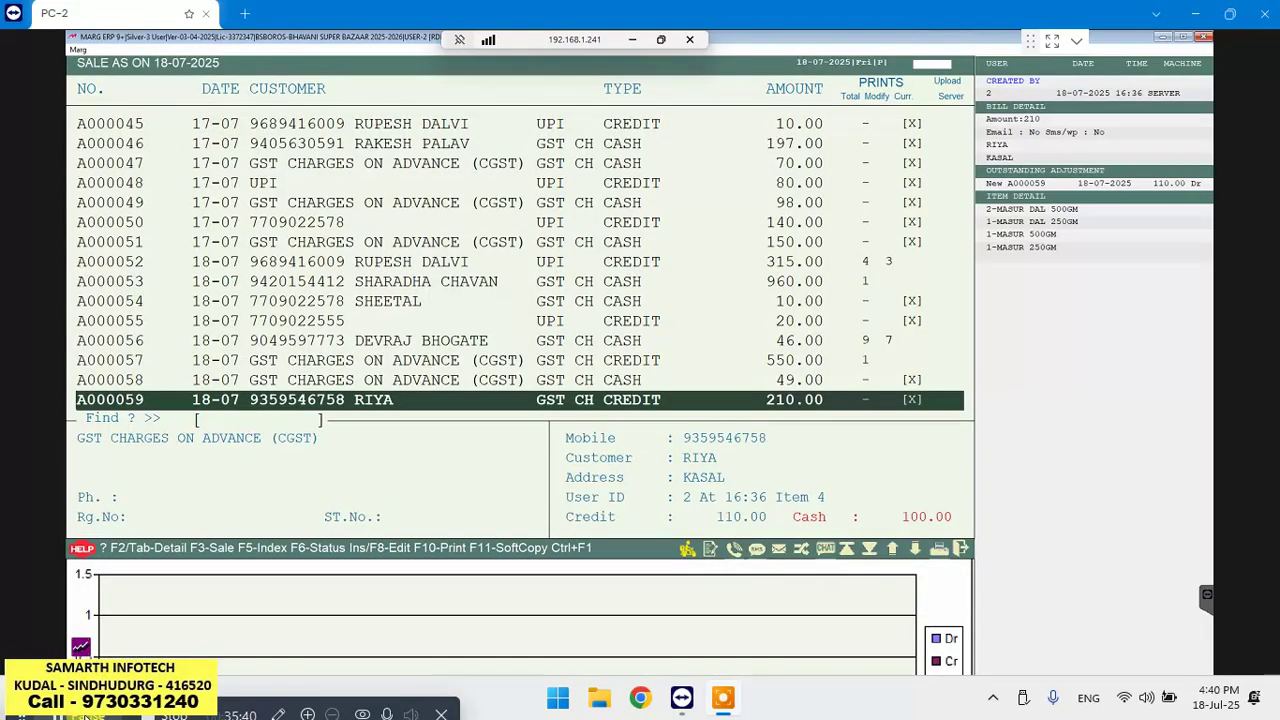
key(Return)
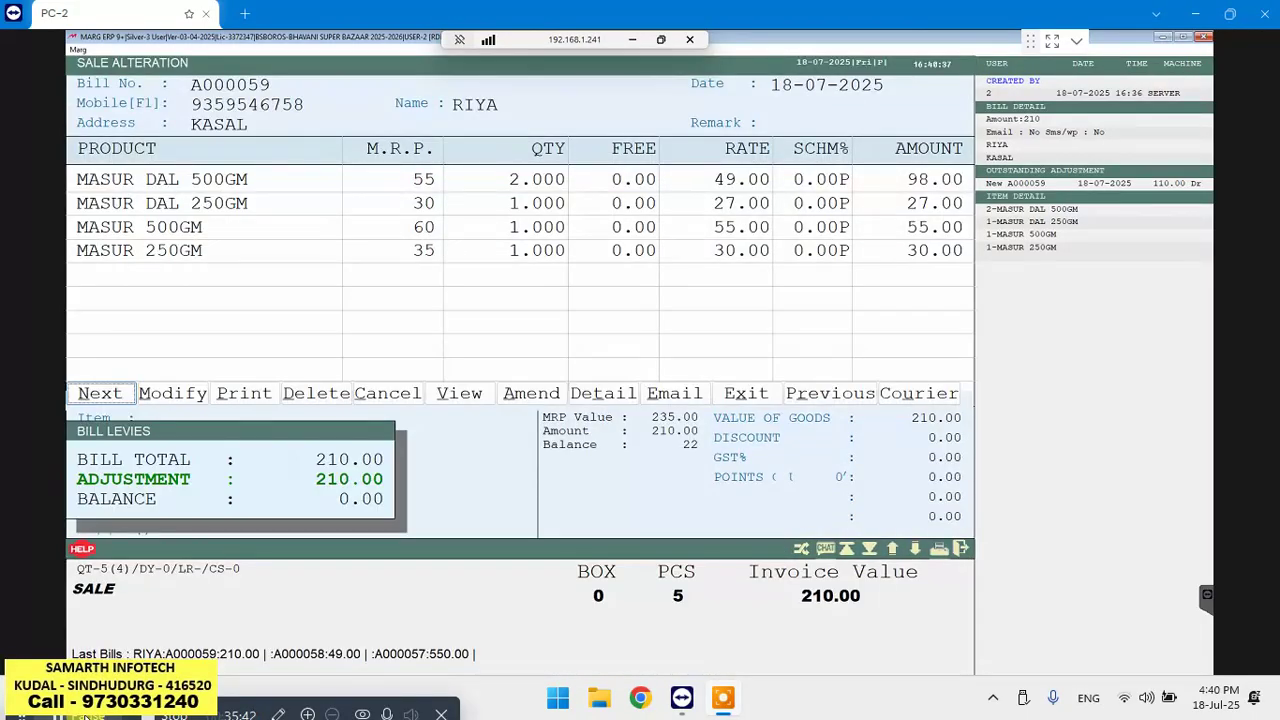
key(Right)
key(Right)
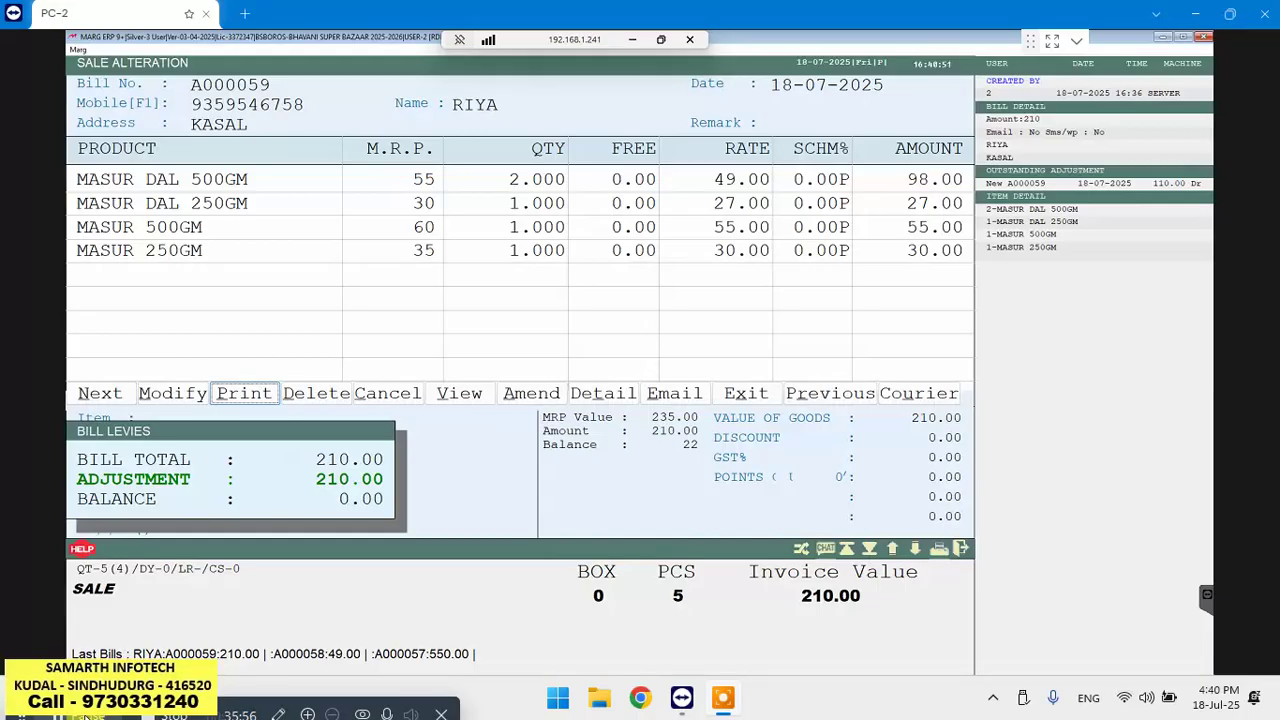
key(Return)
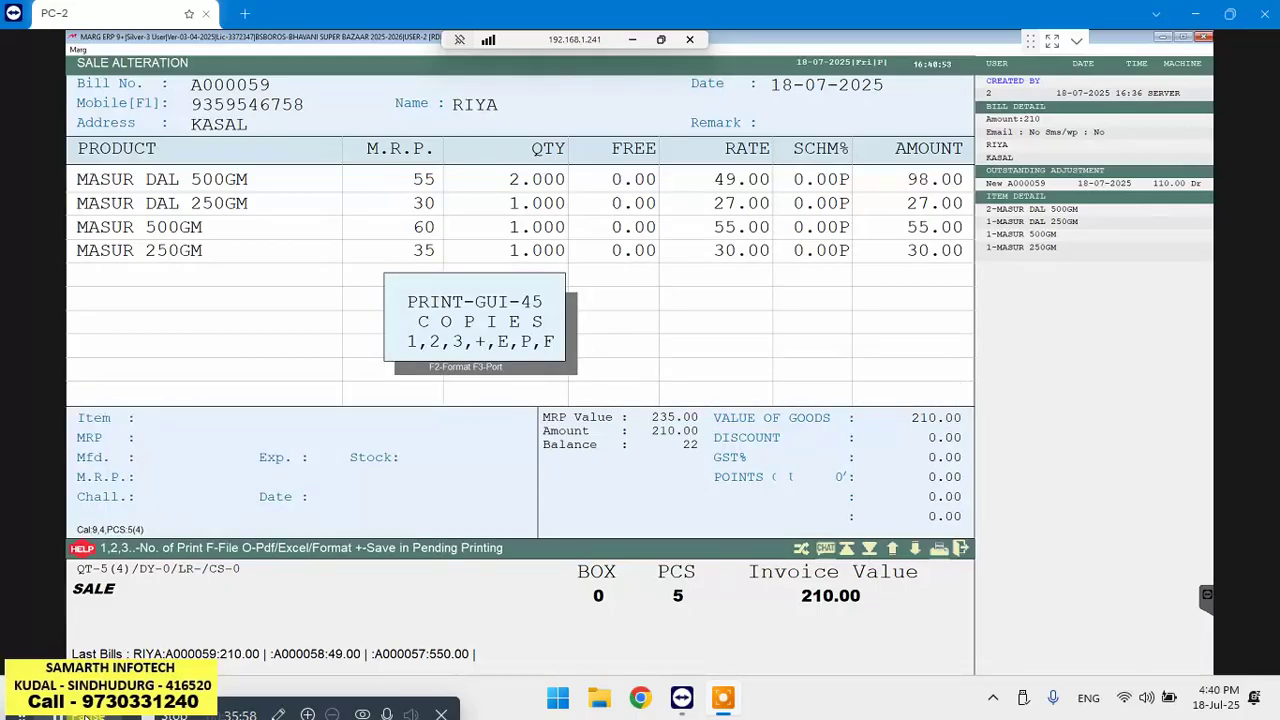
Print 1 copy of bill A000059 and leave the sale list
key(1)
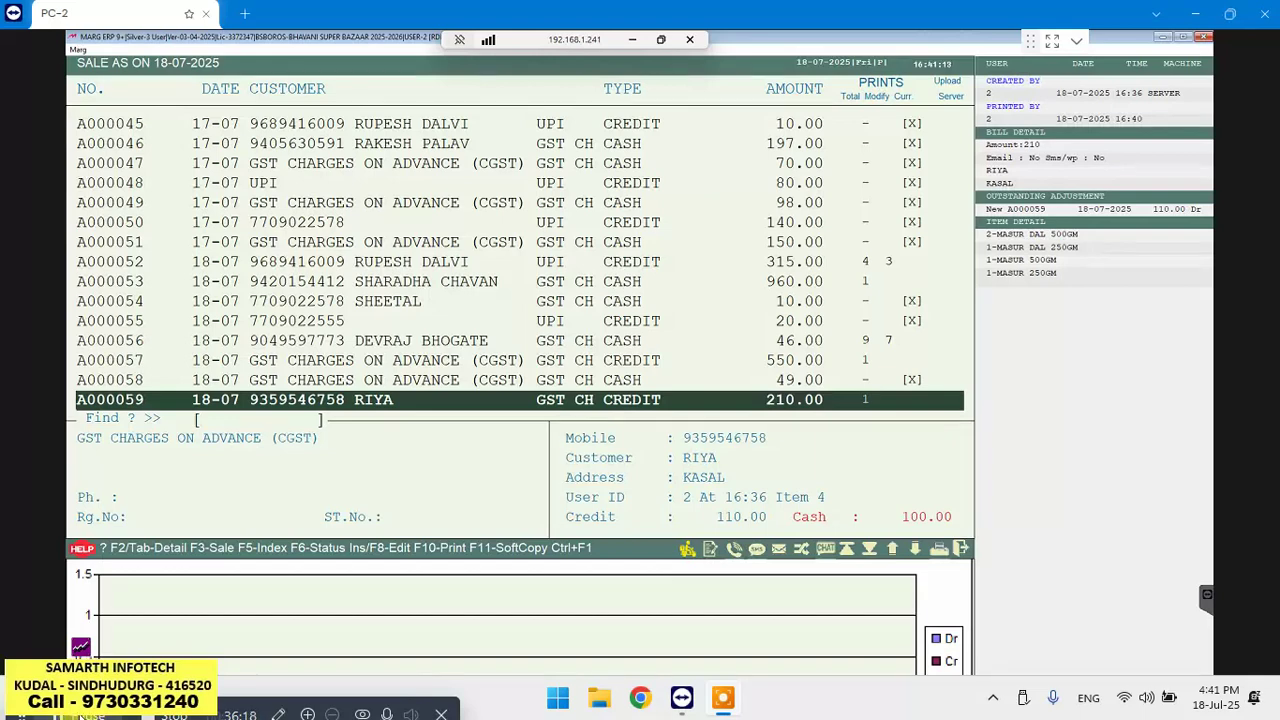
key(Escape)
Open the Filtered Stock report with default options, showing closing stock as on 18-07-2025
key(Down)
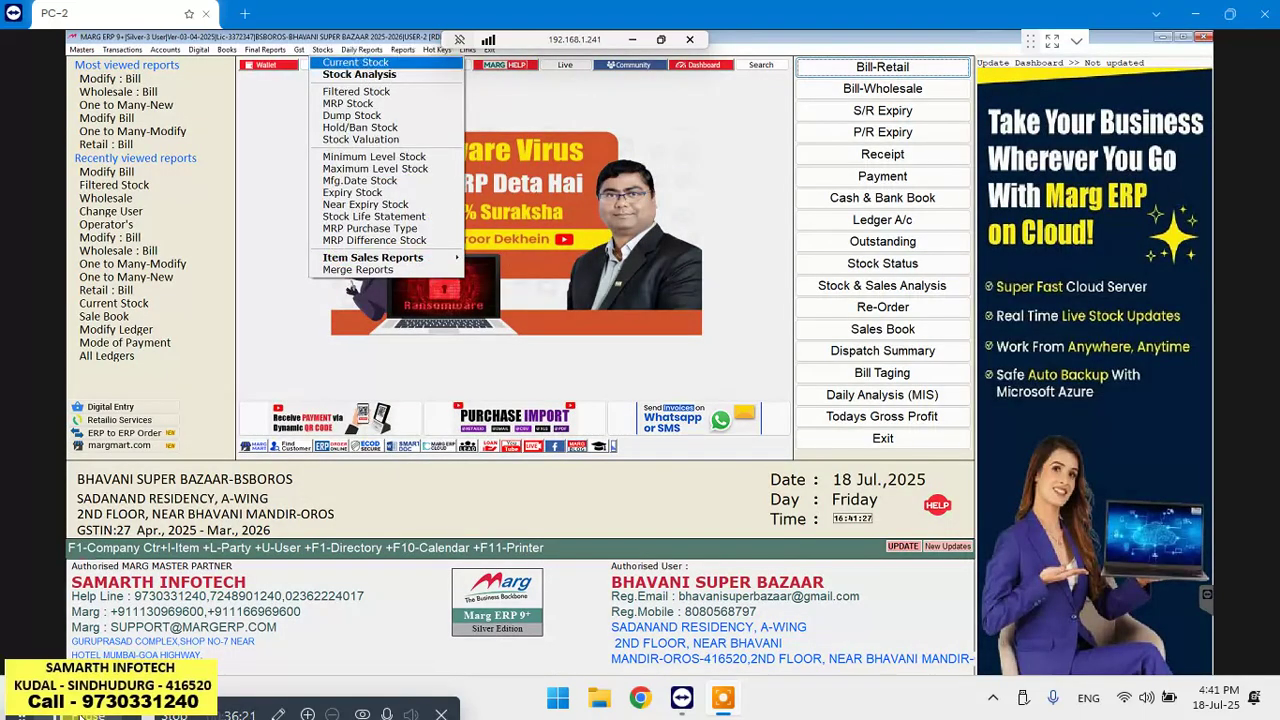
key(Down)
key(Return)
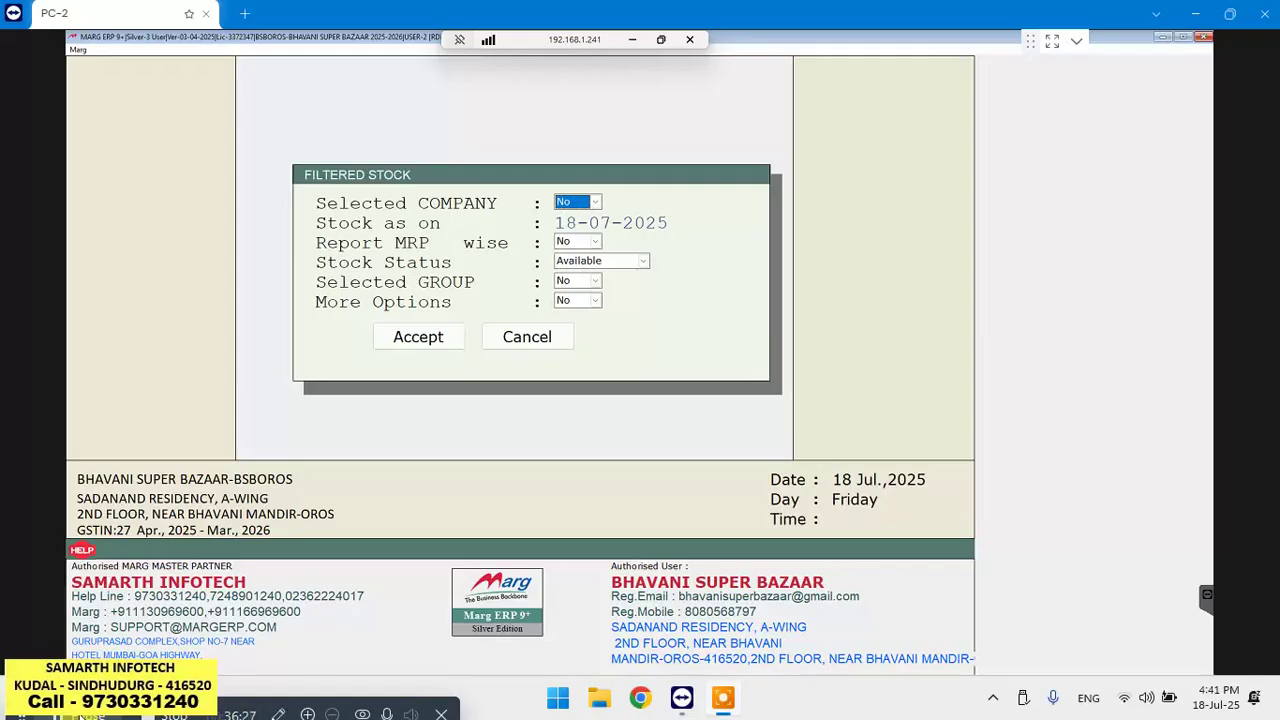
key(Return)
key(Return)
key(Return)
key(Return)
key(Return)
key(Return)
key(Return)
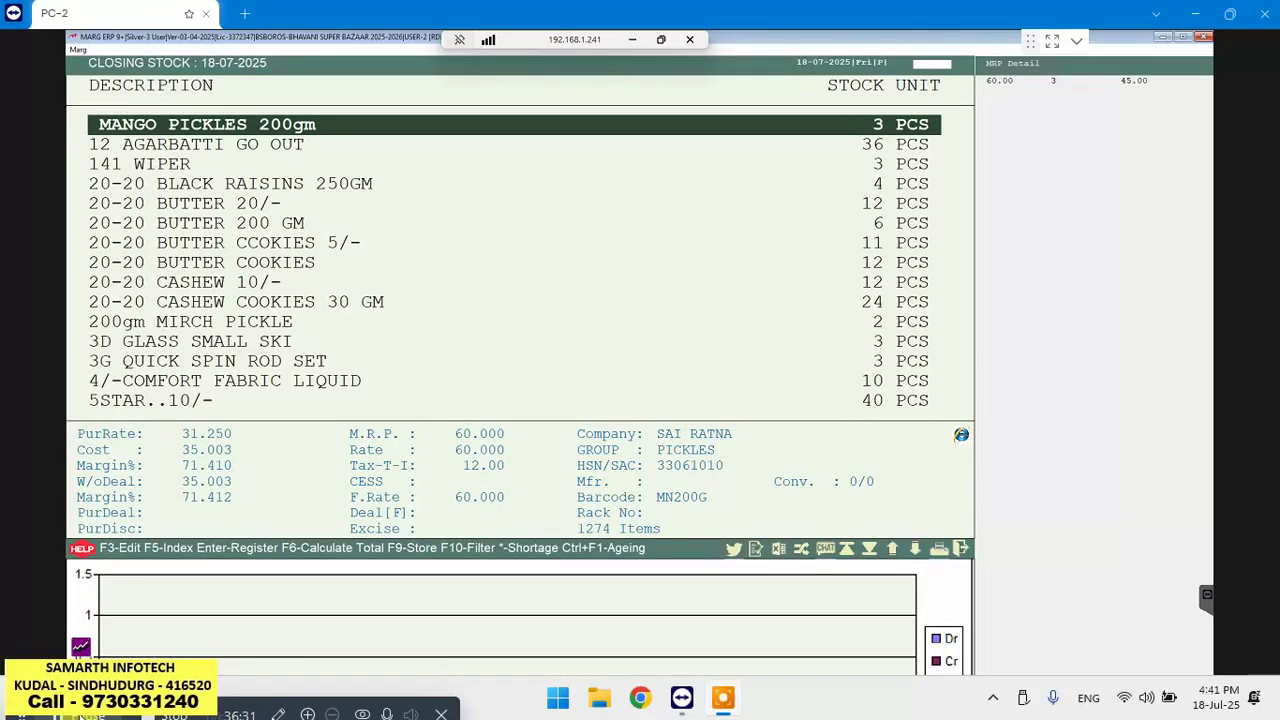
text(WI)
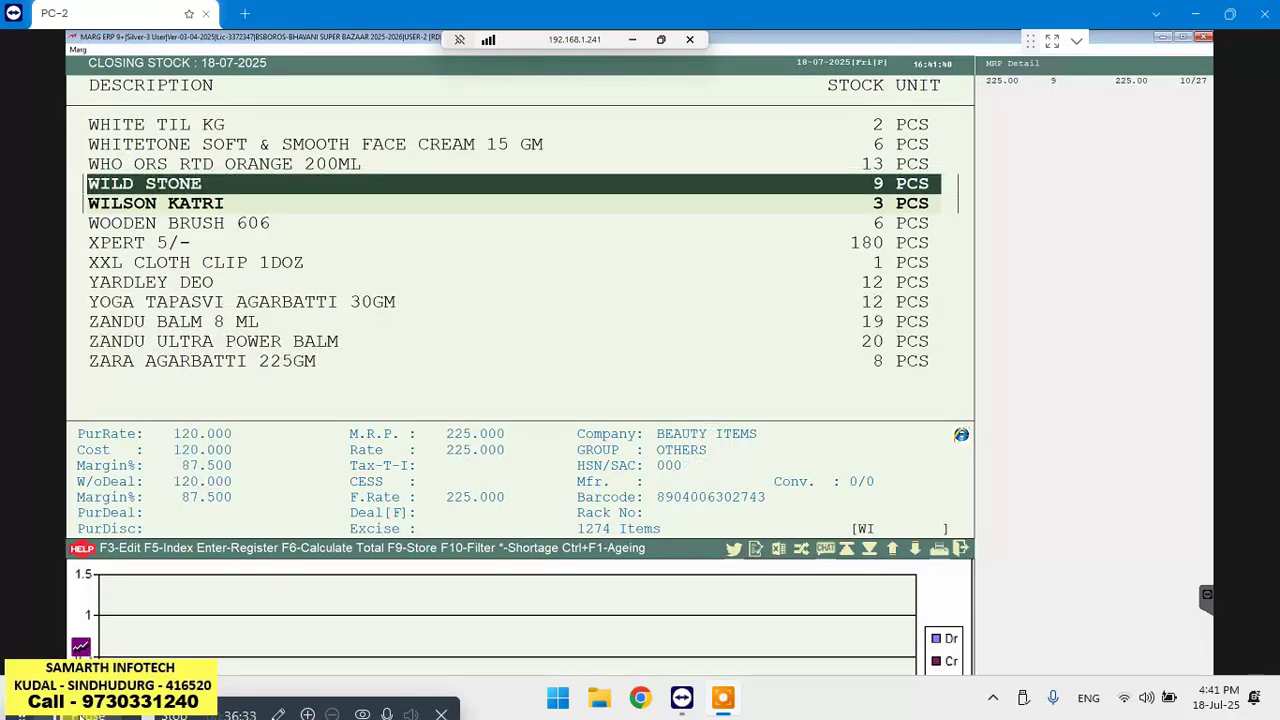
key(Return)
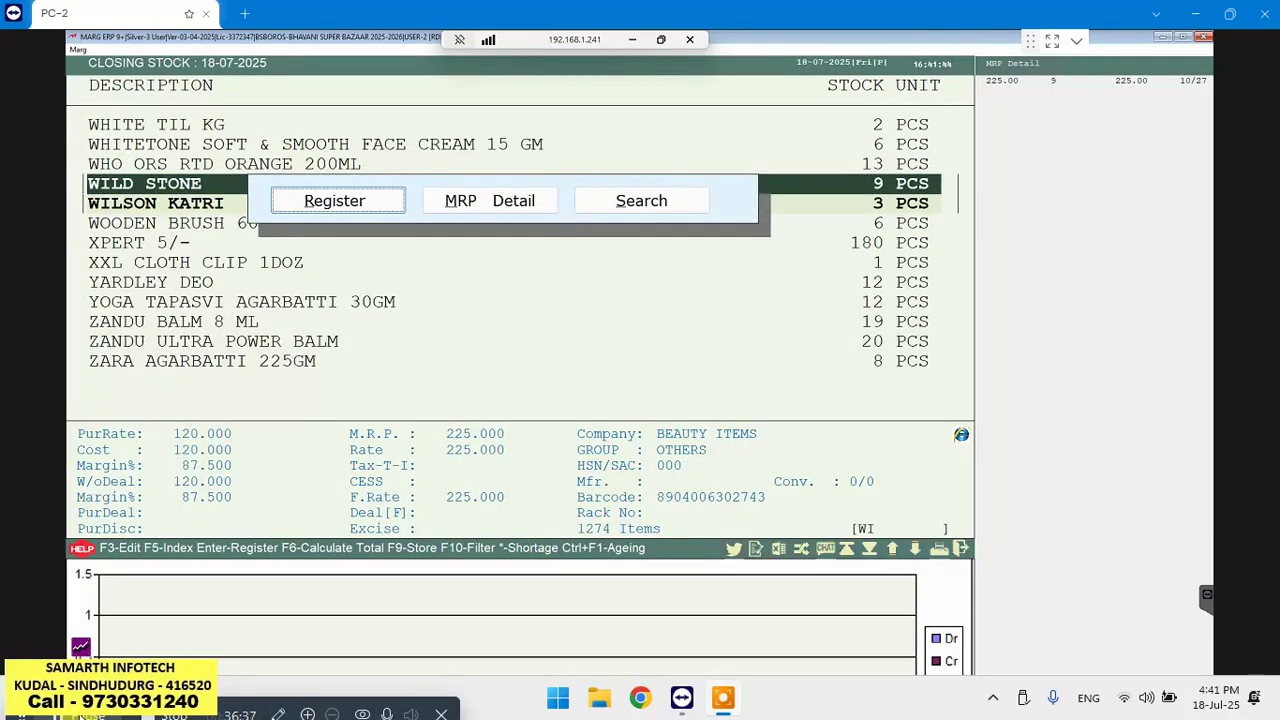
key(Return)
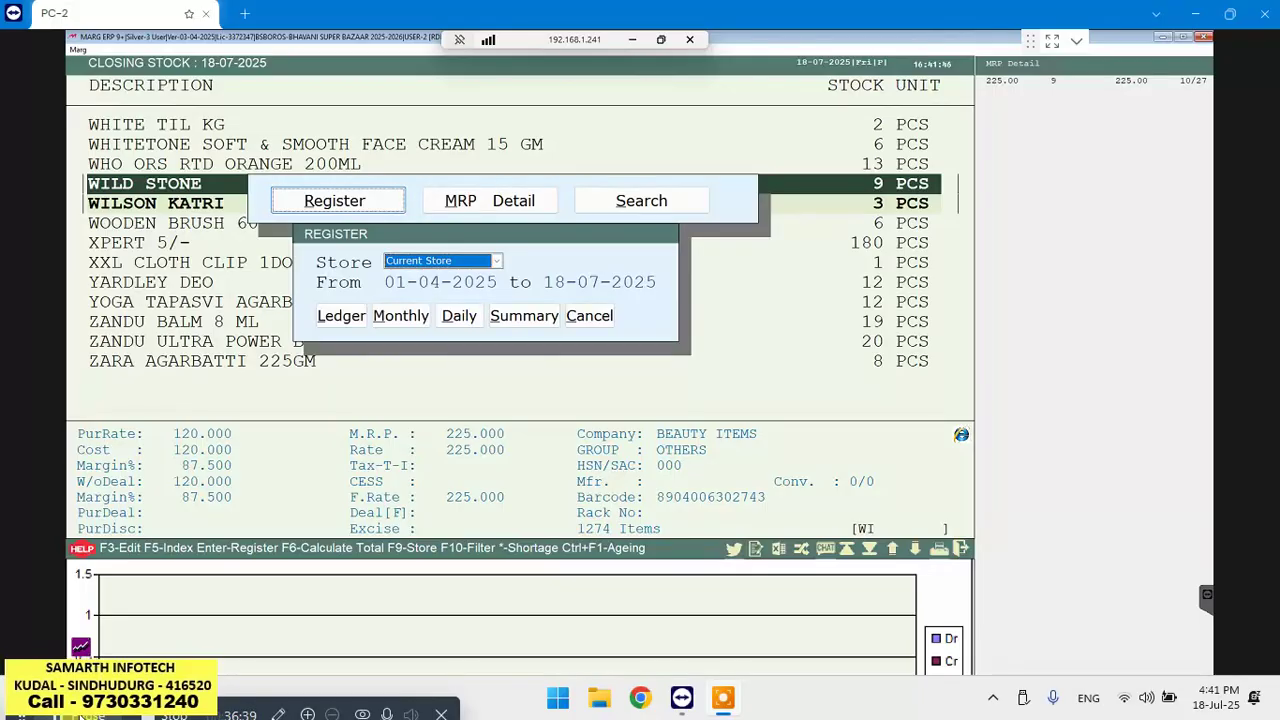
key(Return)
key(Return)
key(Return)
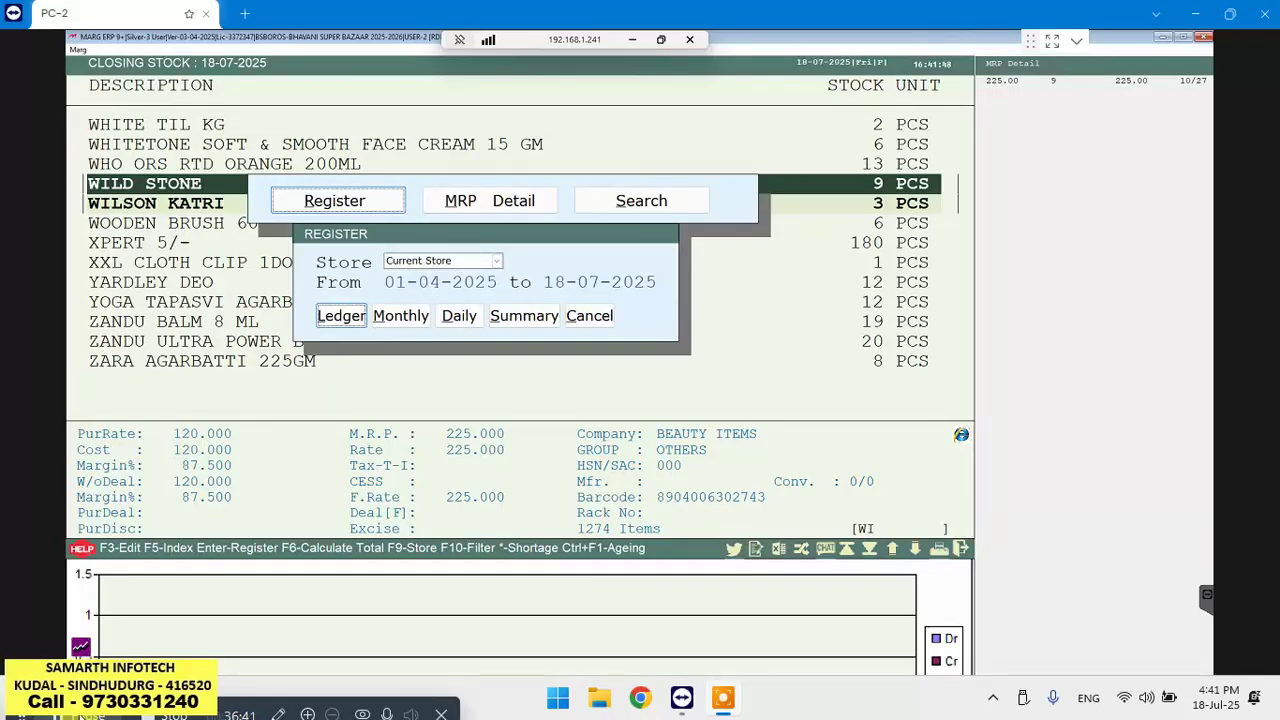
key(Return)
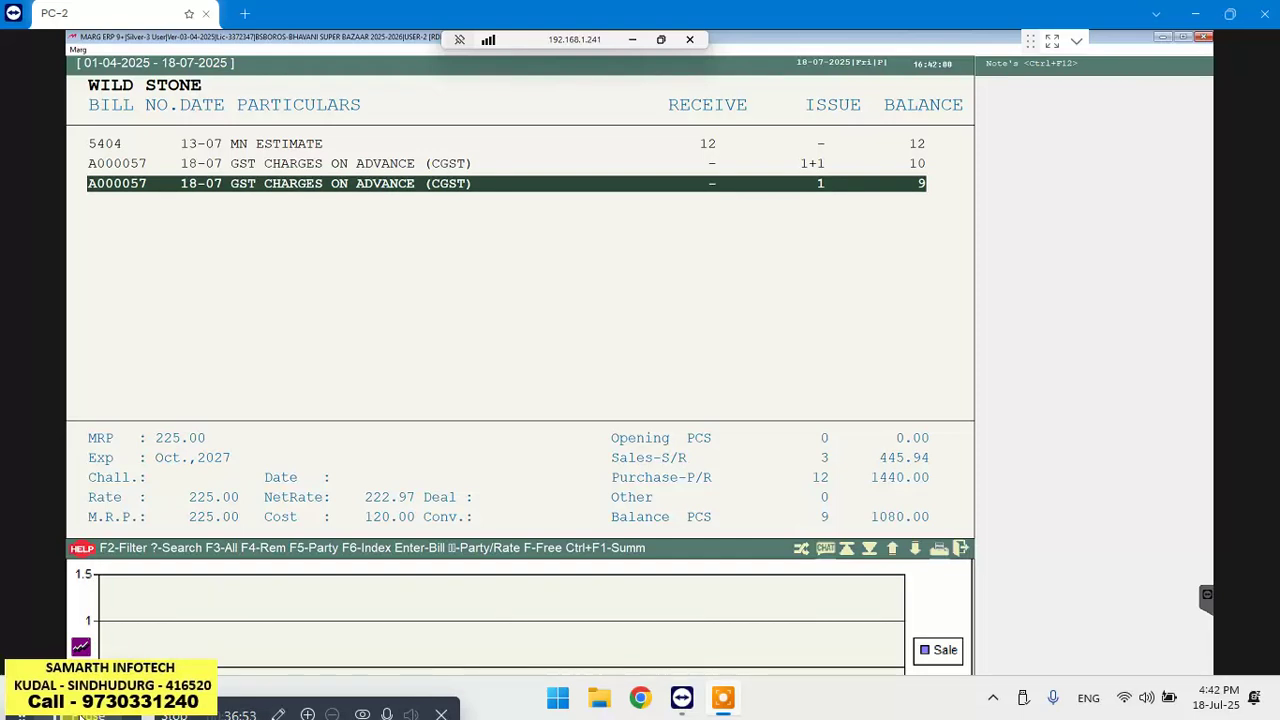
key(Escape)
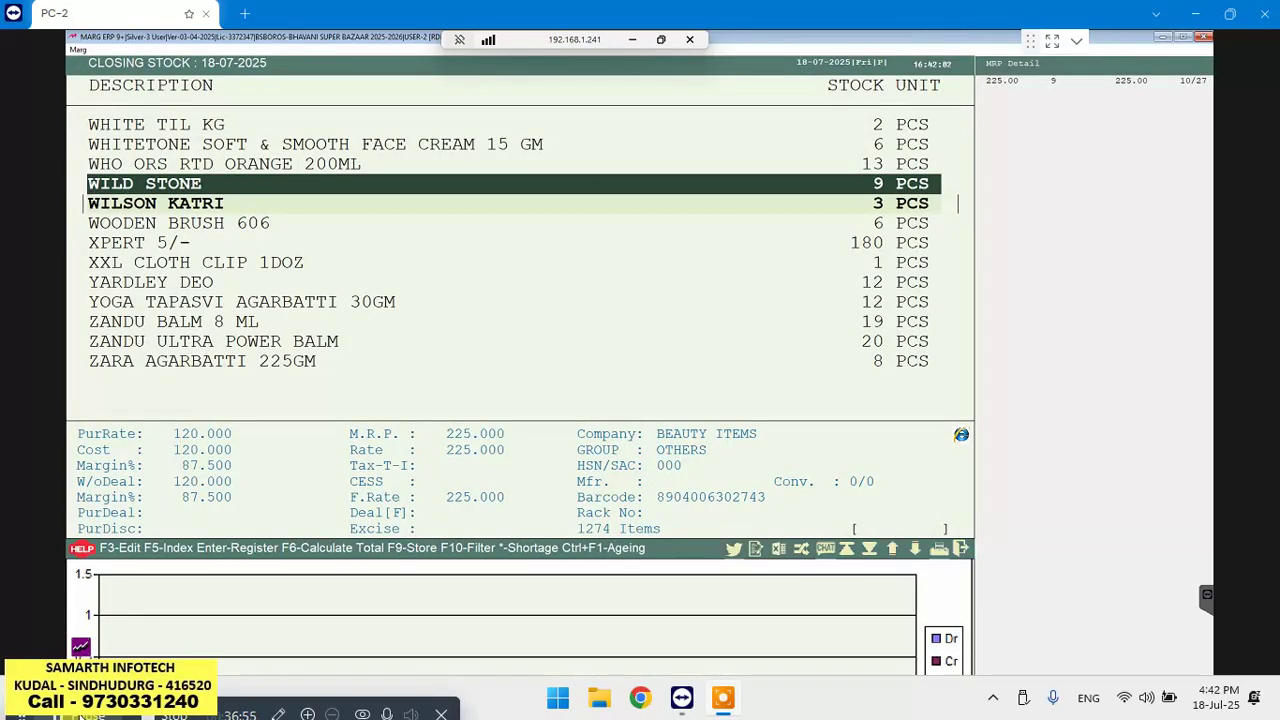
Reopen Filtered Stock with default filters, jump to WILD STONE and open its product record for editing
key(Escape)
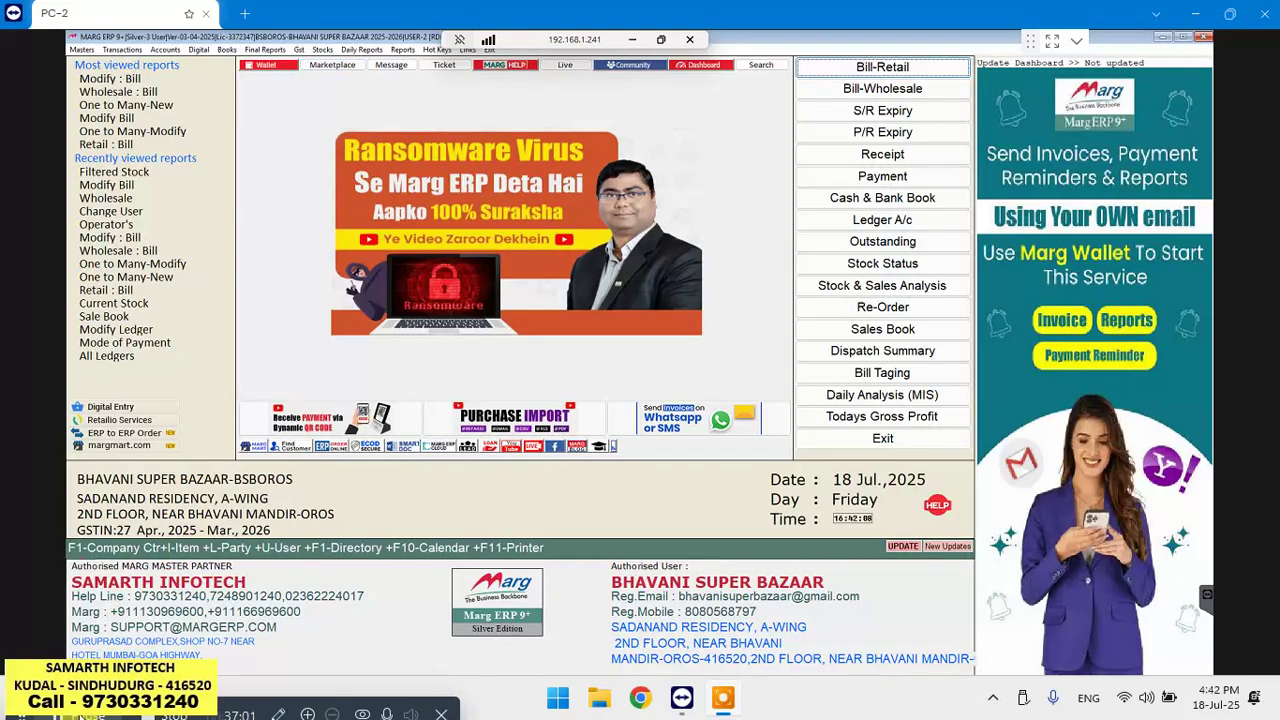
click(322, 50)
click(357, 92)
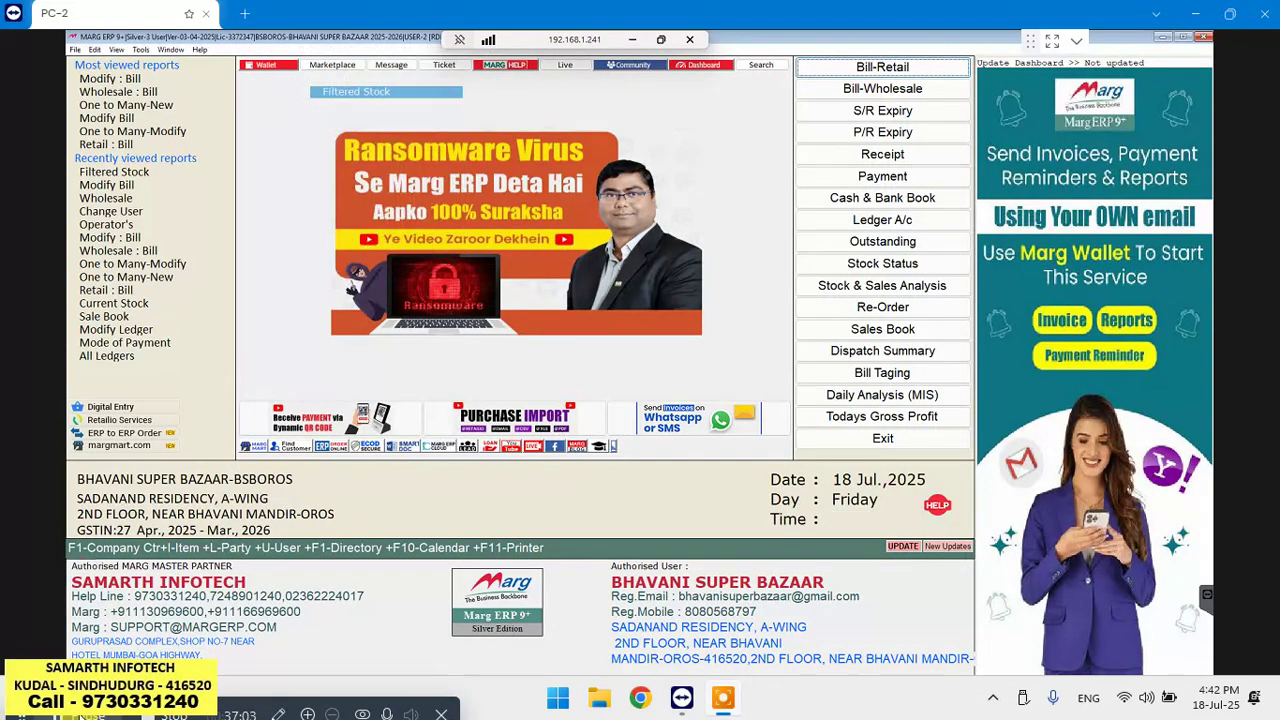
key(Return)
key(Return)
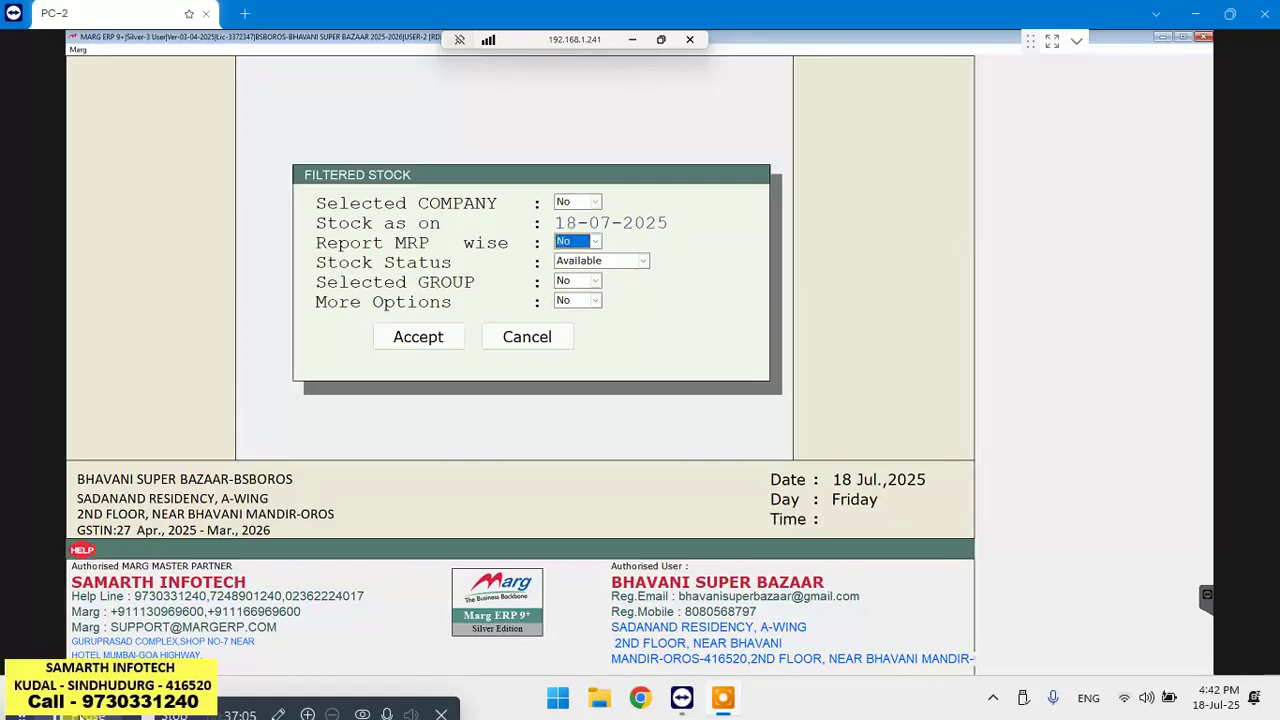
key(Return)
key(Return)
key(Return)
key(Return)
key(Return)
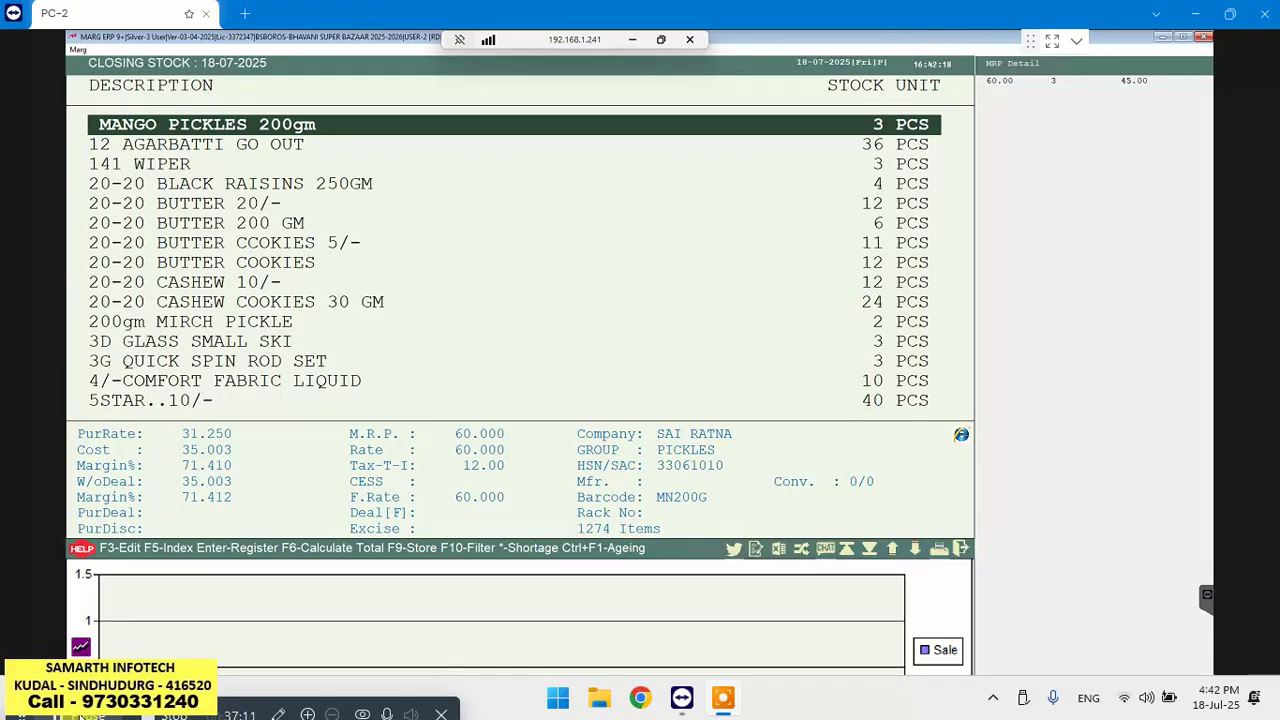
text(WI)
key(F3)
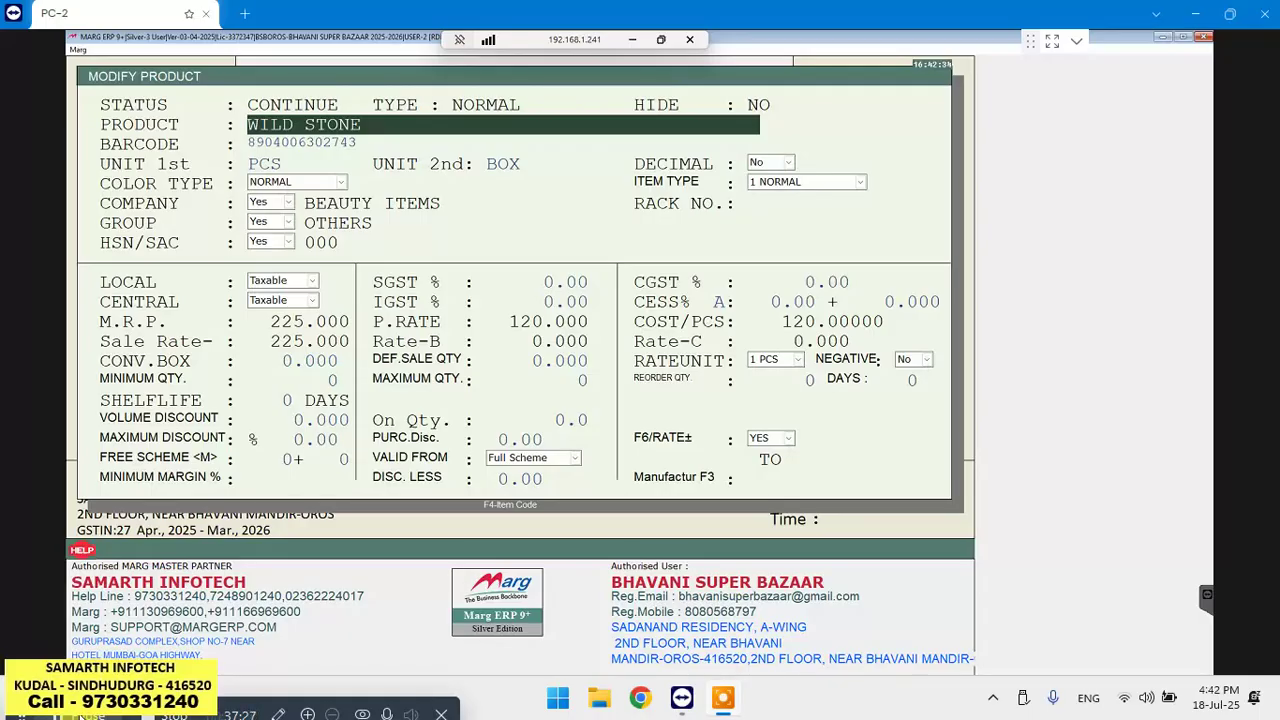
Exit WILD STONE's product form without saving and close the Closing Stock report
key(Escape)
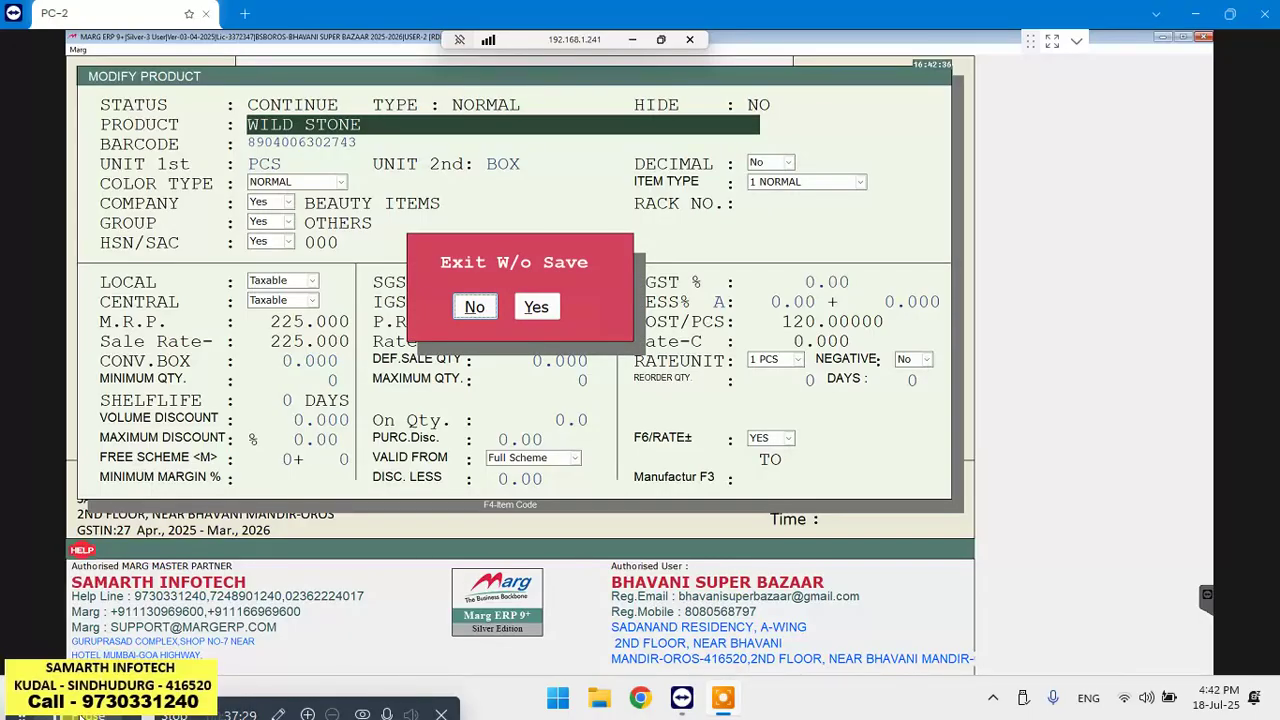
key(Right)
key(Return)
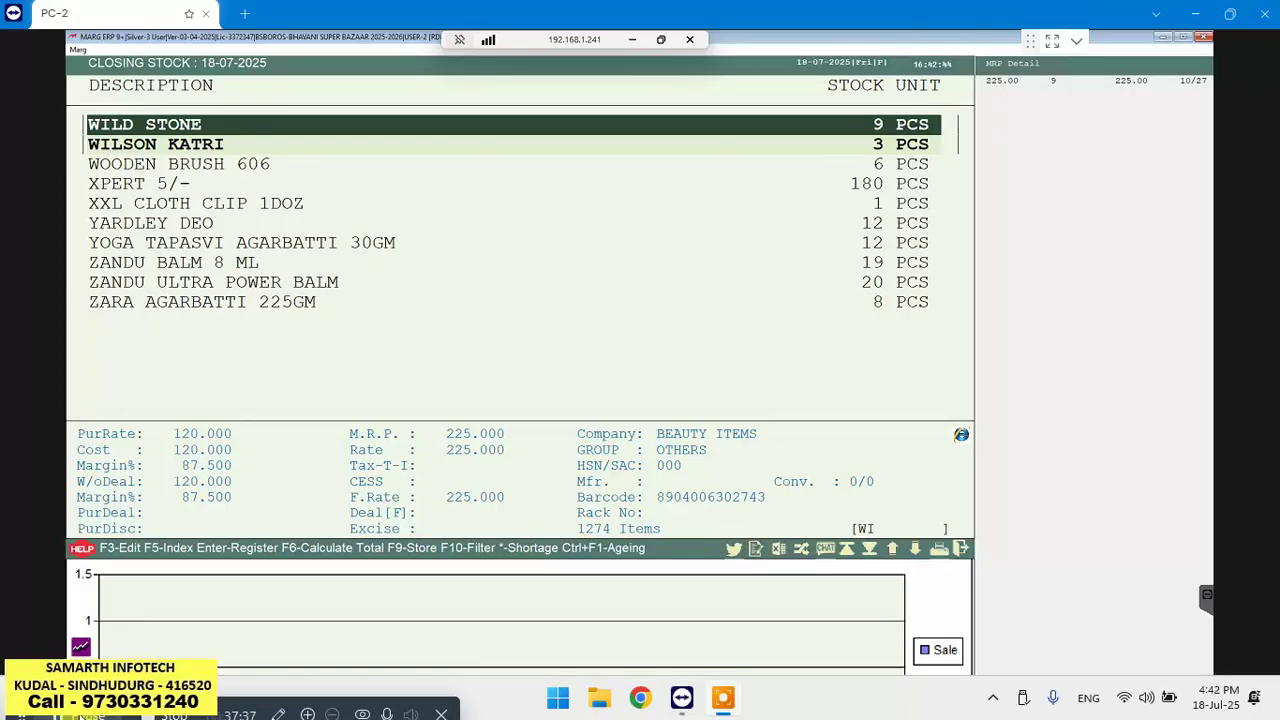
key(Escape)
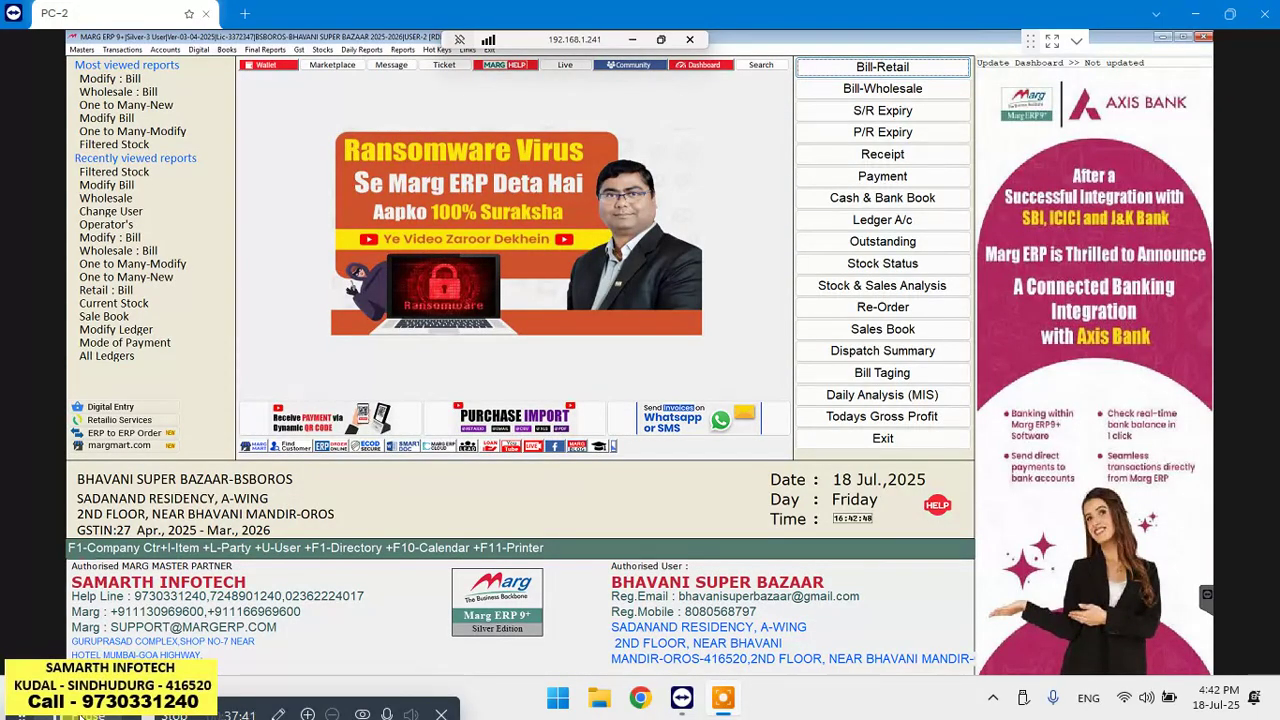
Open WILD STONE's stock ledger from the Filtered Stock report via Register > Ledger
click(323, 50)
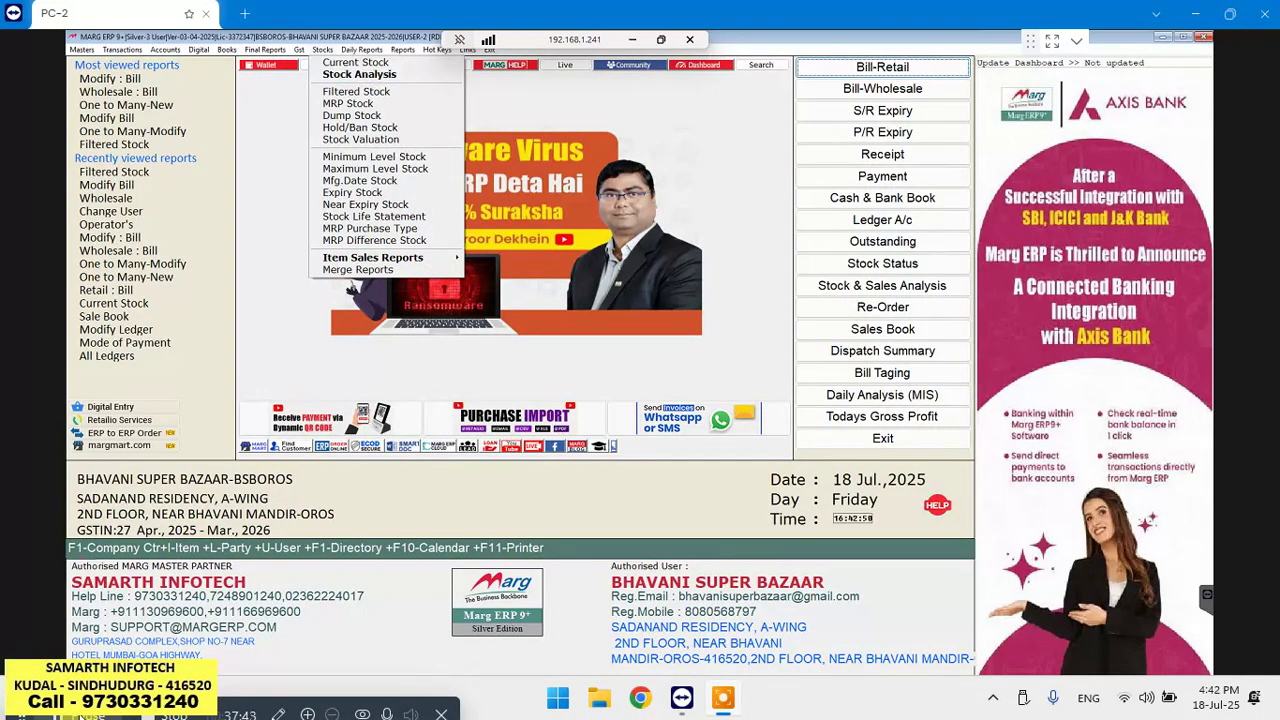
click(350, 91)
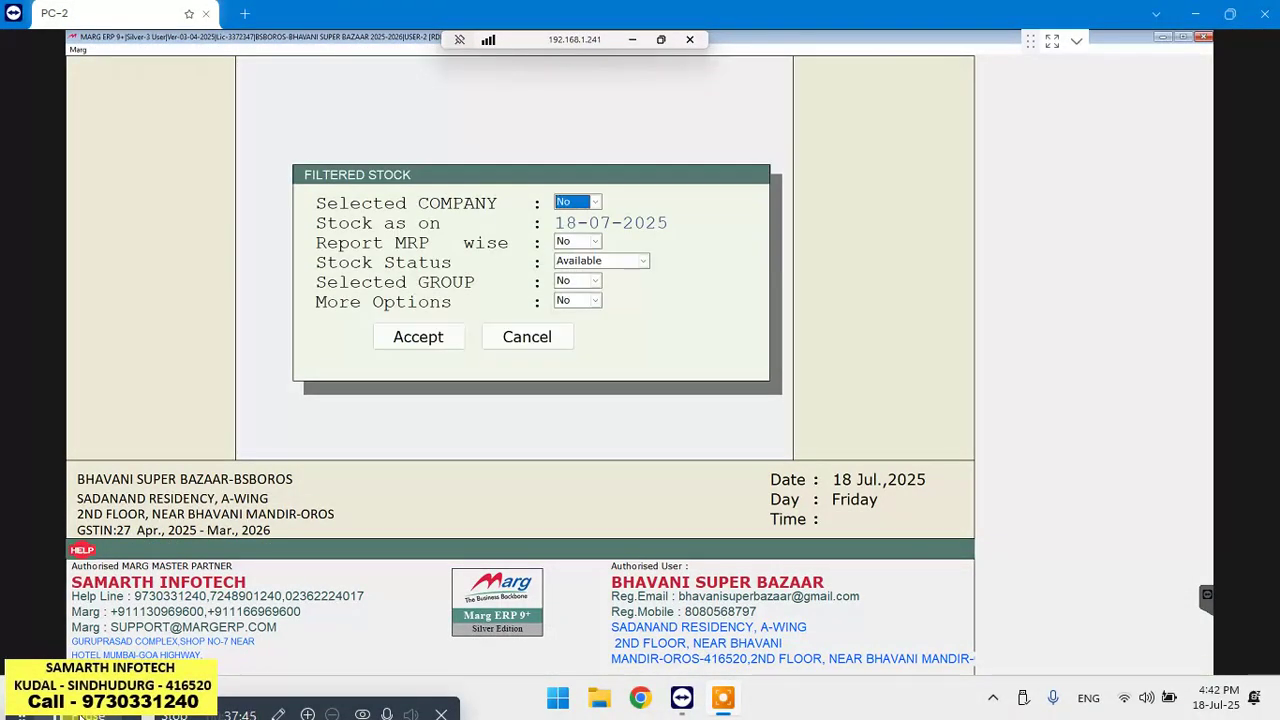
key(Return)
key(Return)
key(Return)
key(Return)
key(Return)
key(Return)
key(Return)
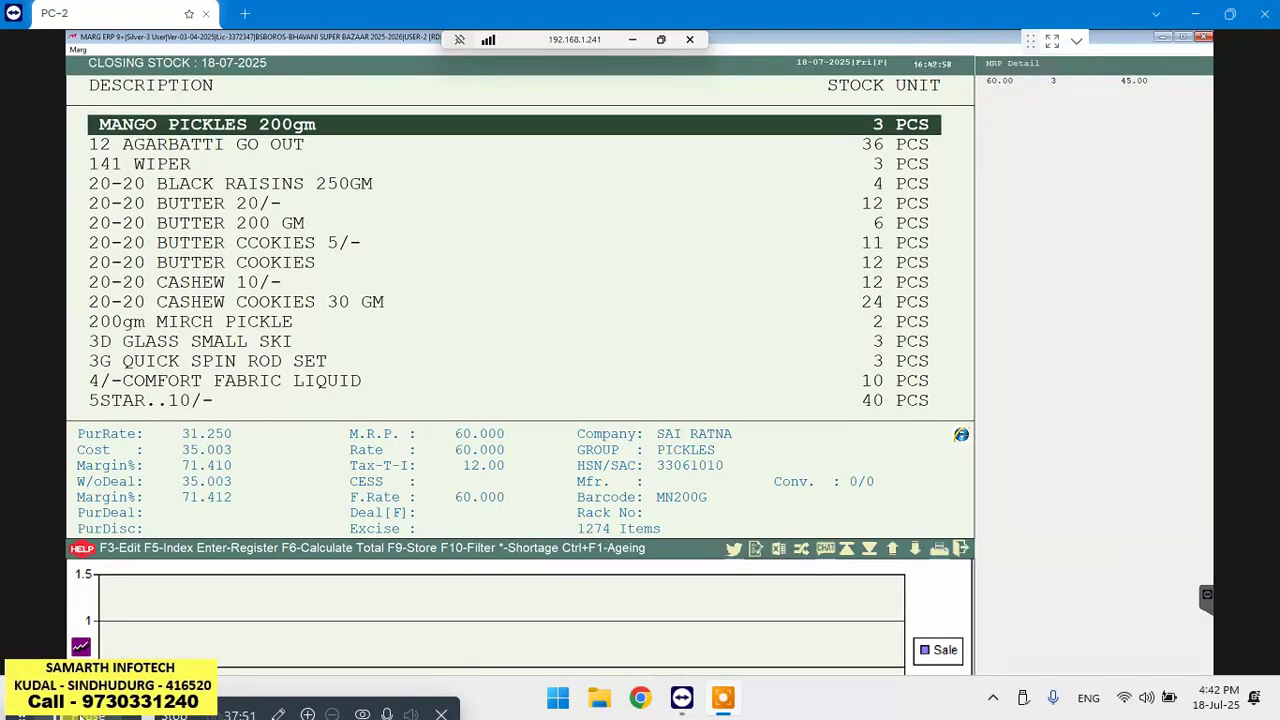
text(WI)
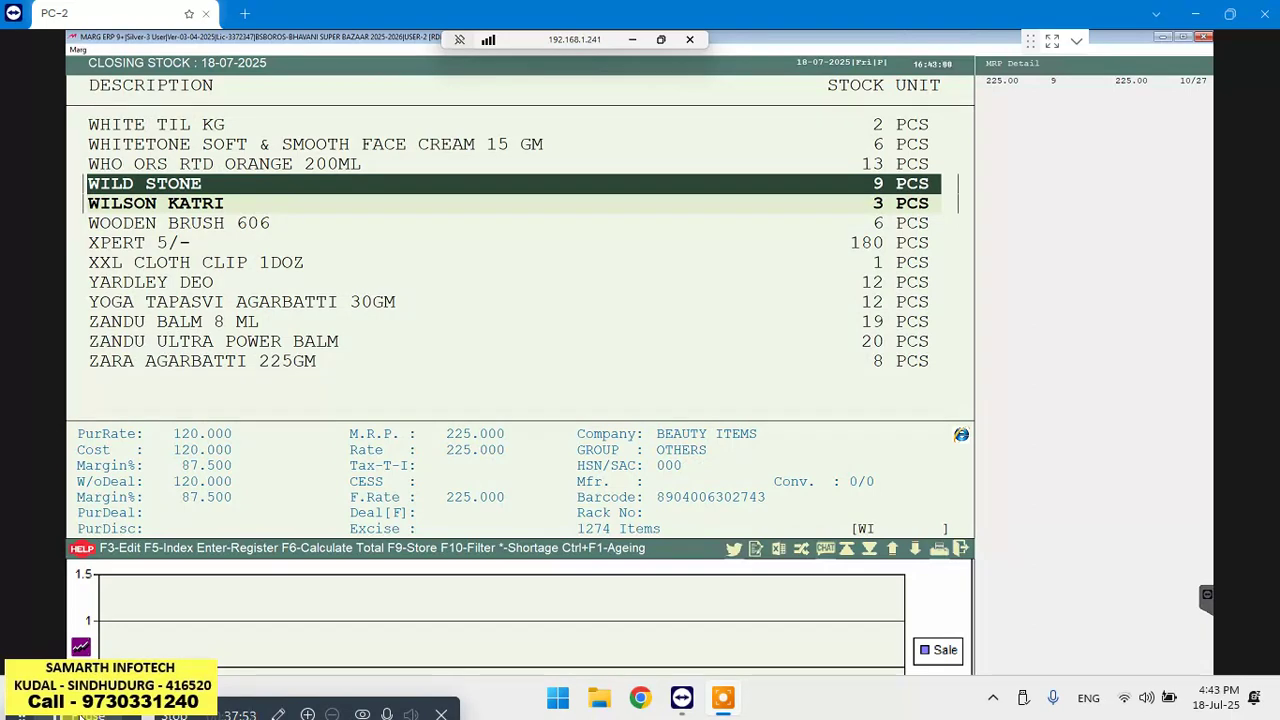
key(Return)
key(Return)
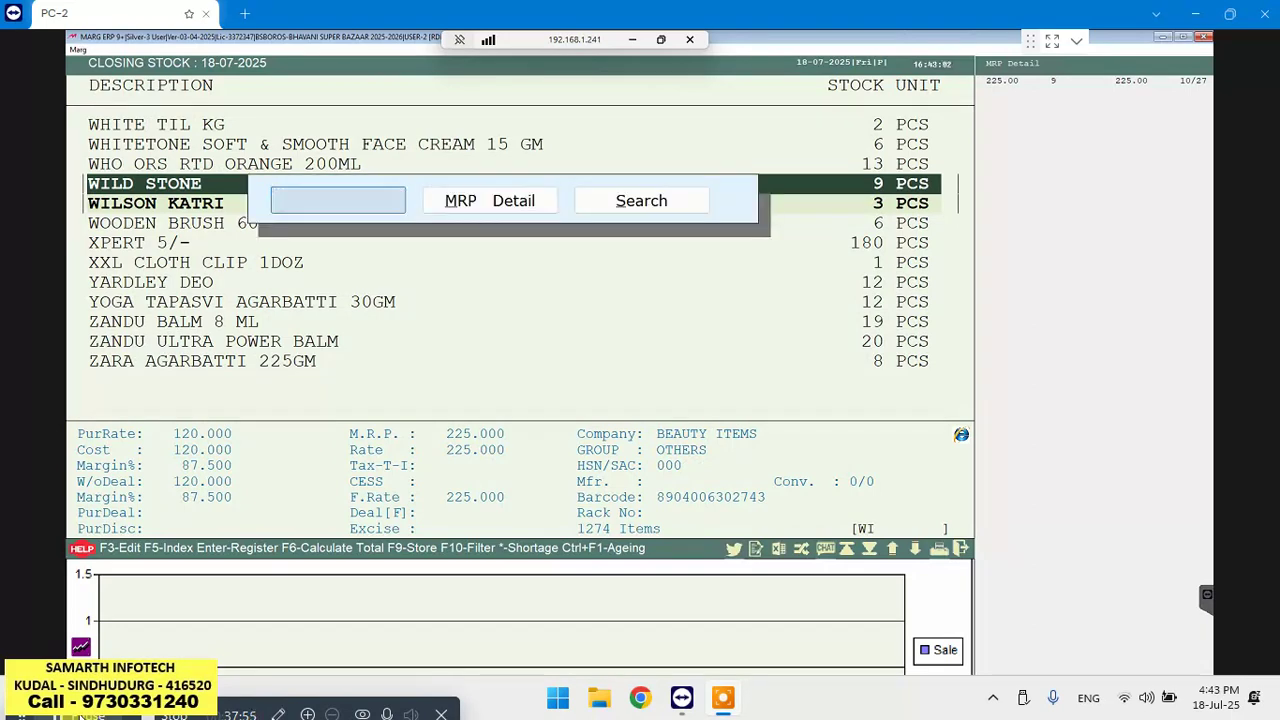
key(Return)
key(Return)
key(Return)
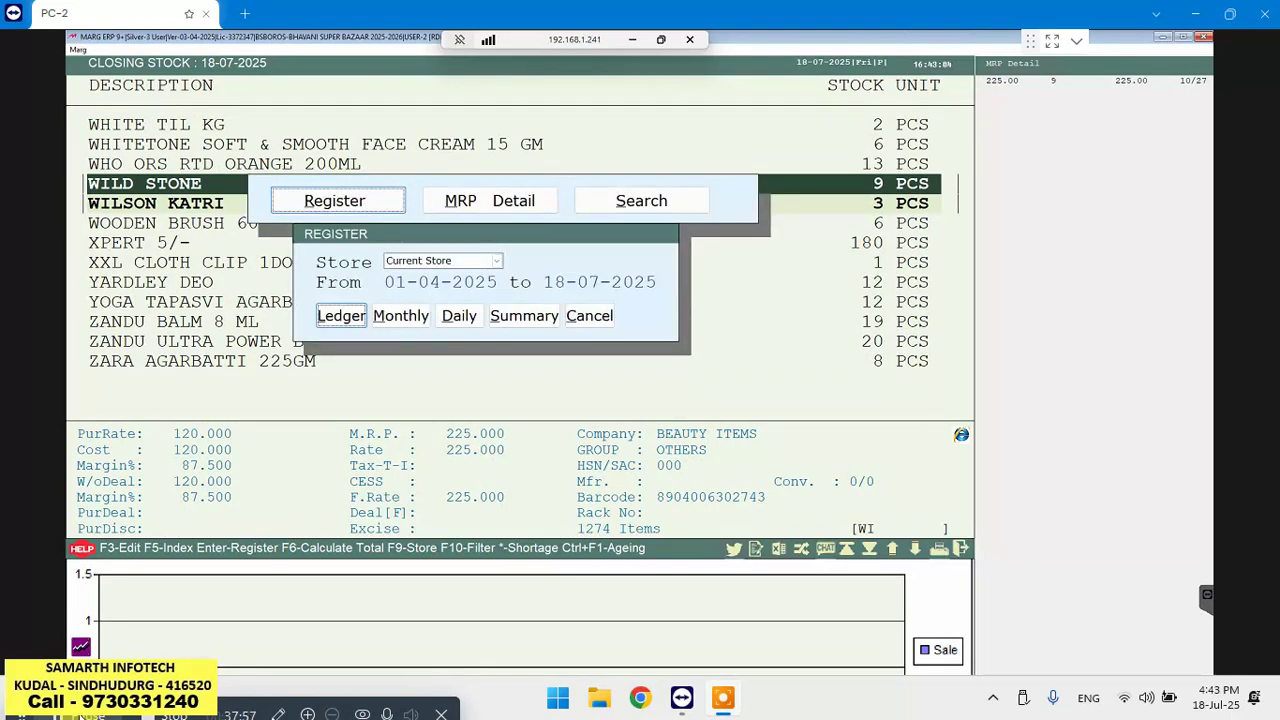
key(Return)
key(Return)
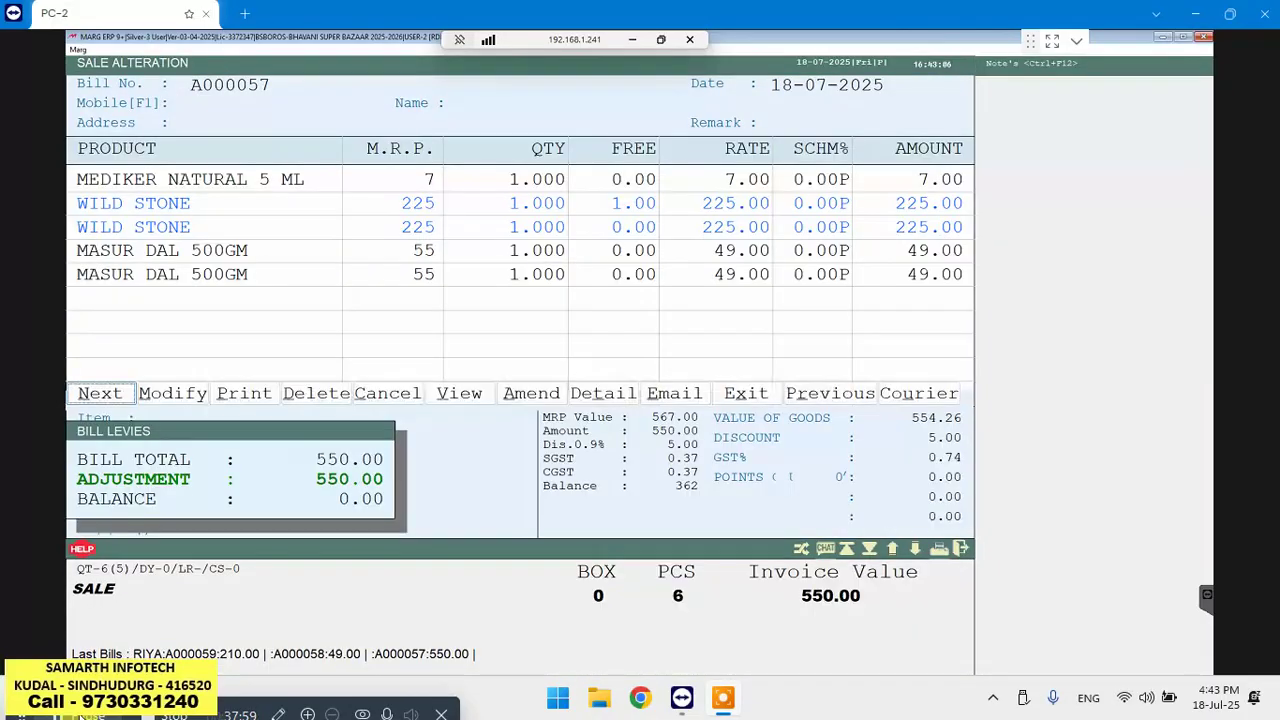
Delete sale bill A000057, leaving only purchase bill 5404 with balance 12
key(Right)
key(Right)
key(Right)
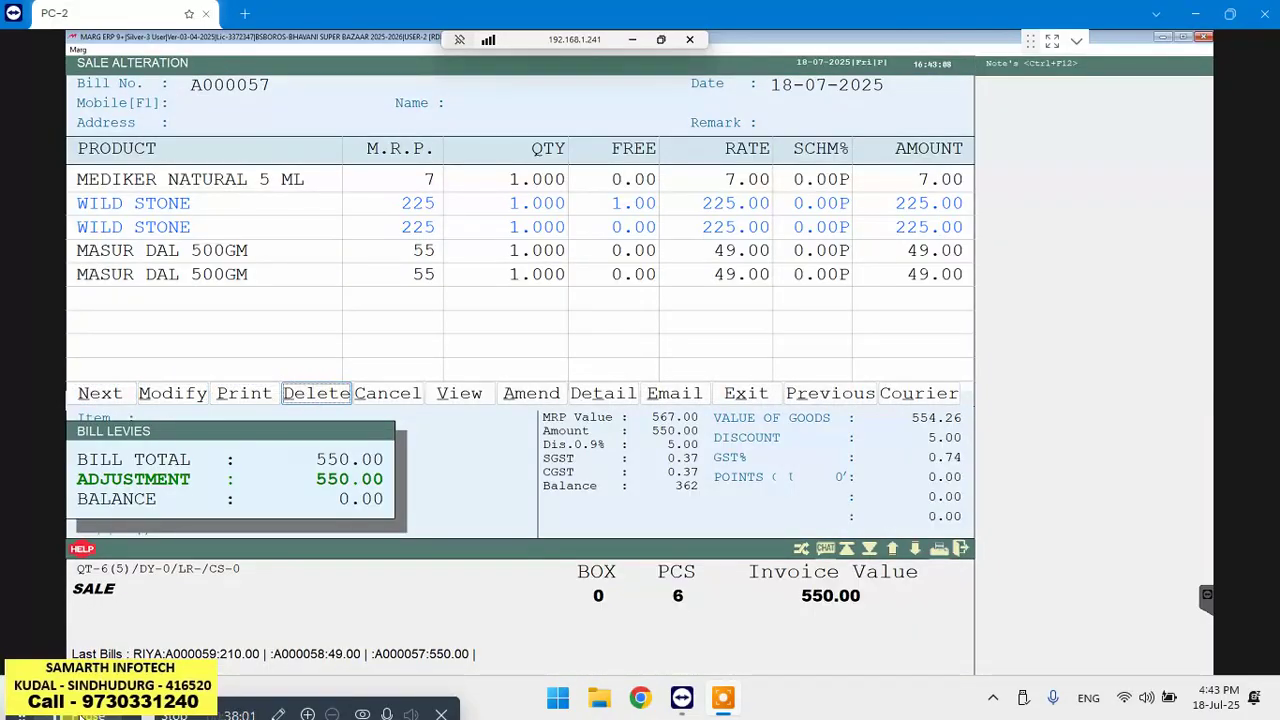
key(Return)
key(Right)
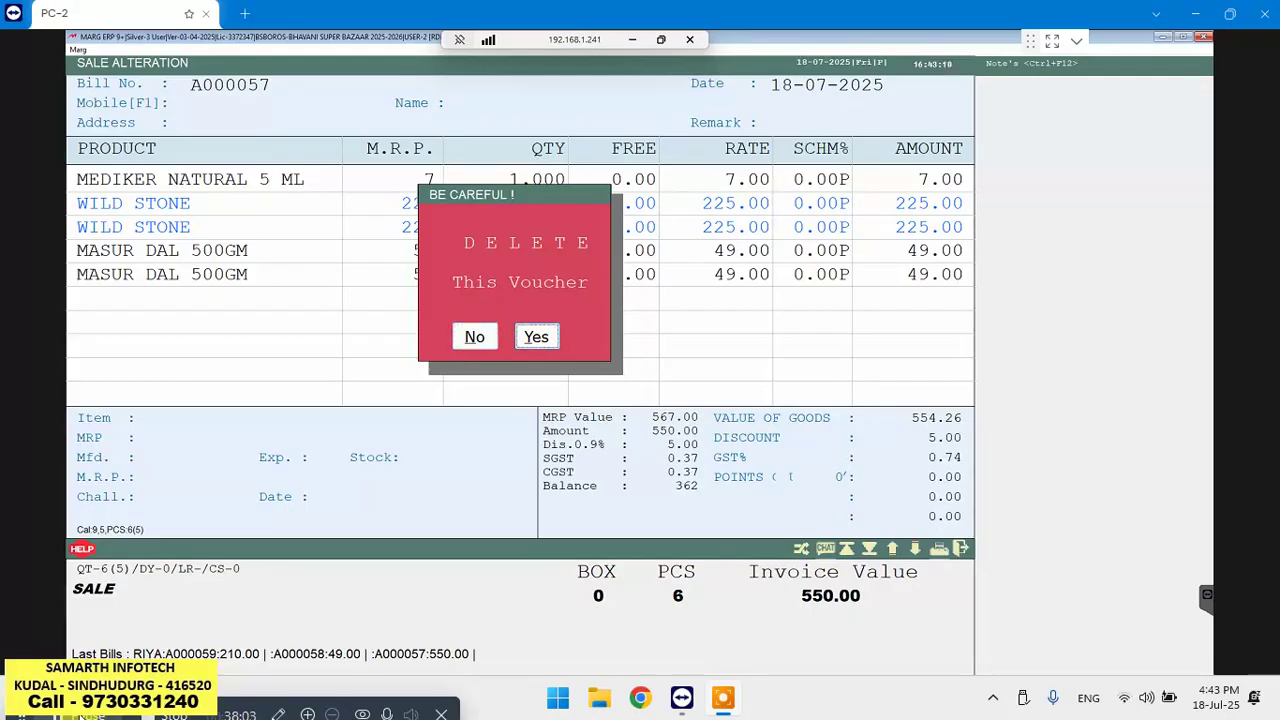
key(Return)
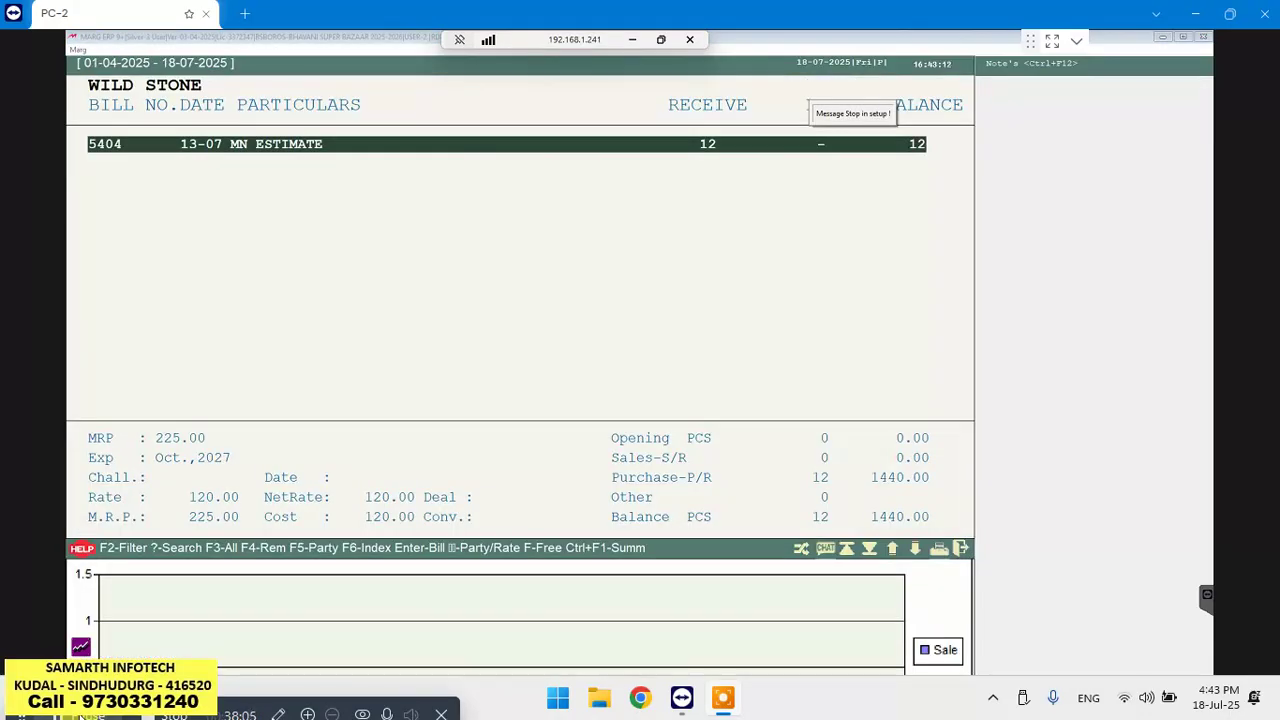
View purchase bill 5404 from WILD STONE's ledger, then close the ledger
key(Return)
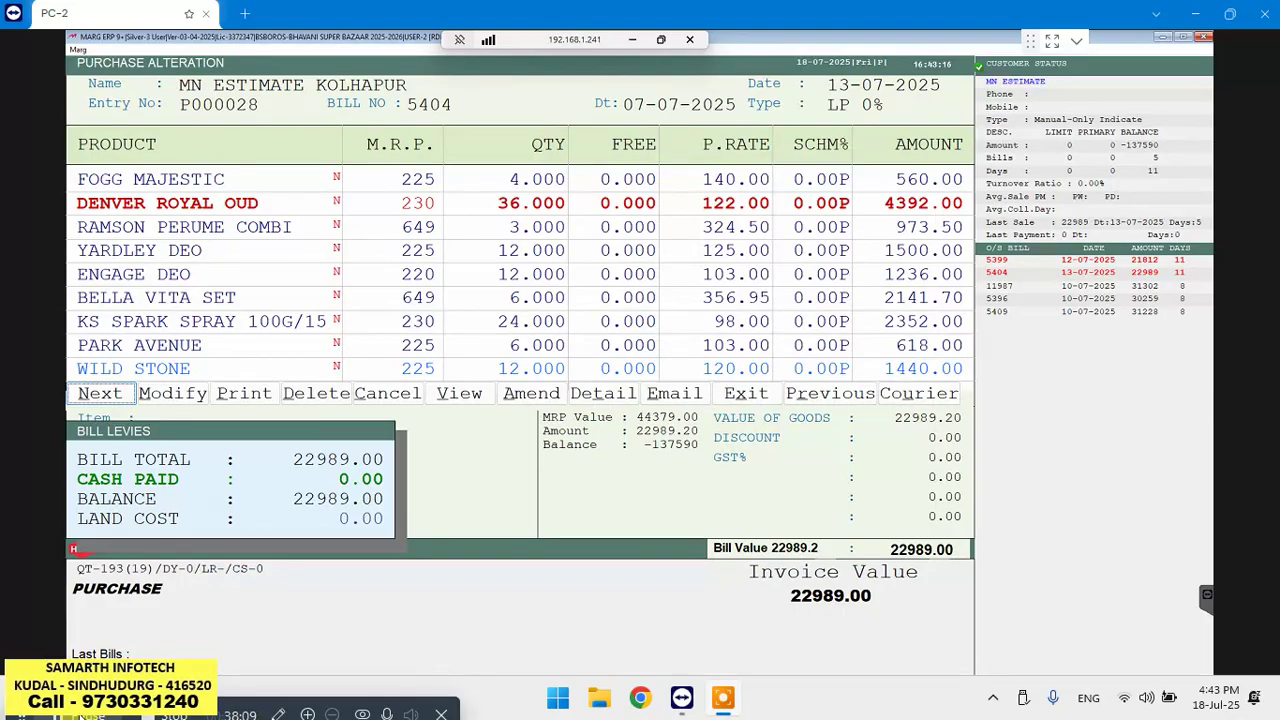
key(Escape)
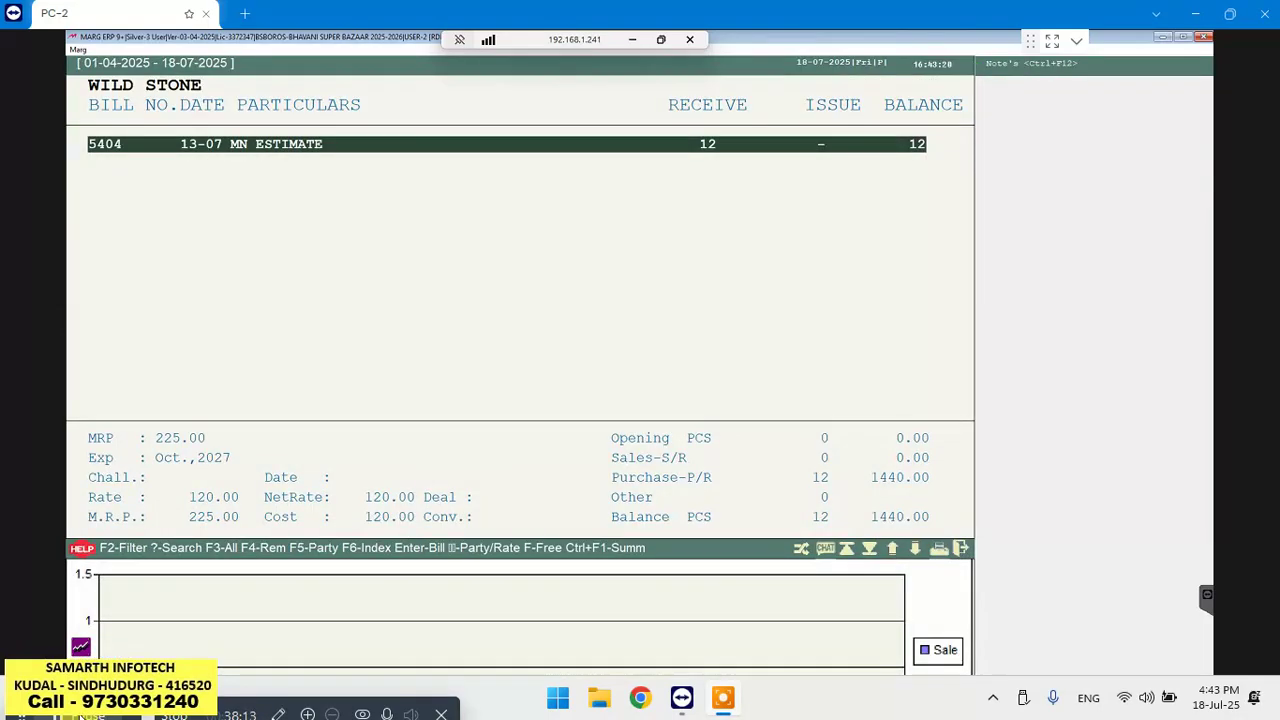
key(Escape)
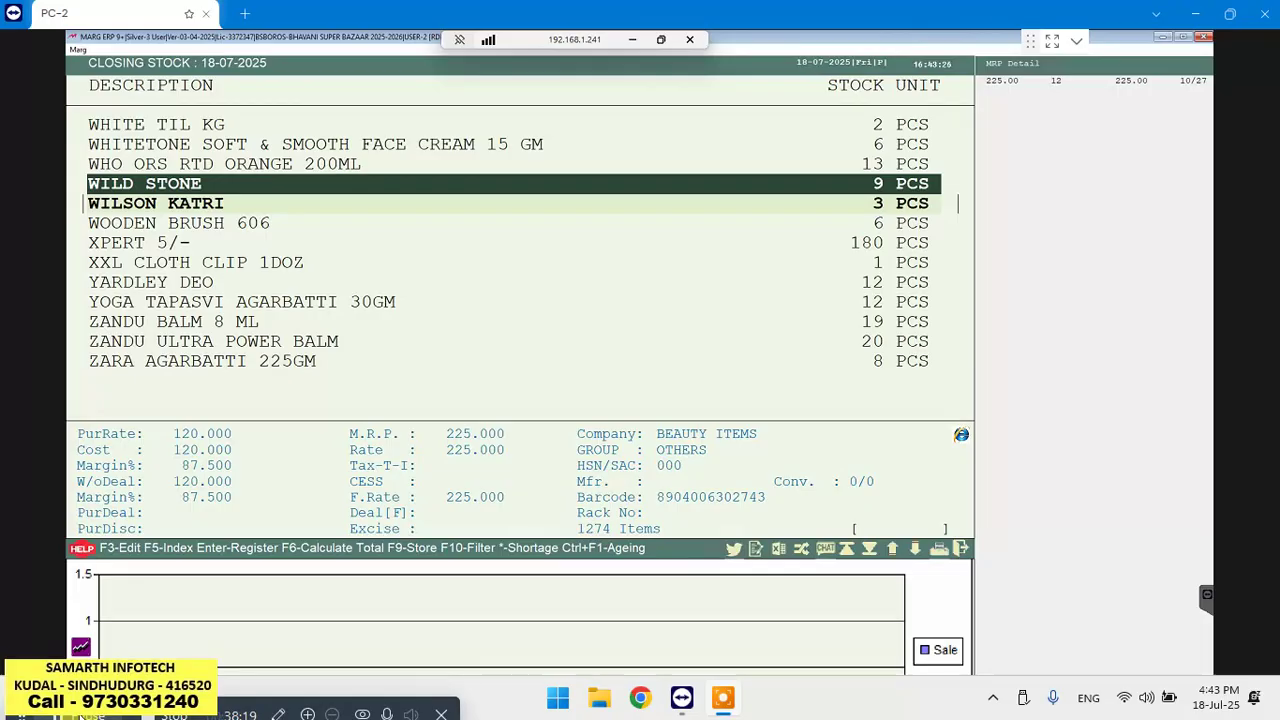
Reopen WILD STONE's stock ledger, then close it and the Closing Stock report
key(Return)
key(Return)
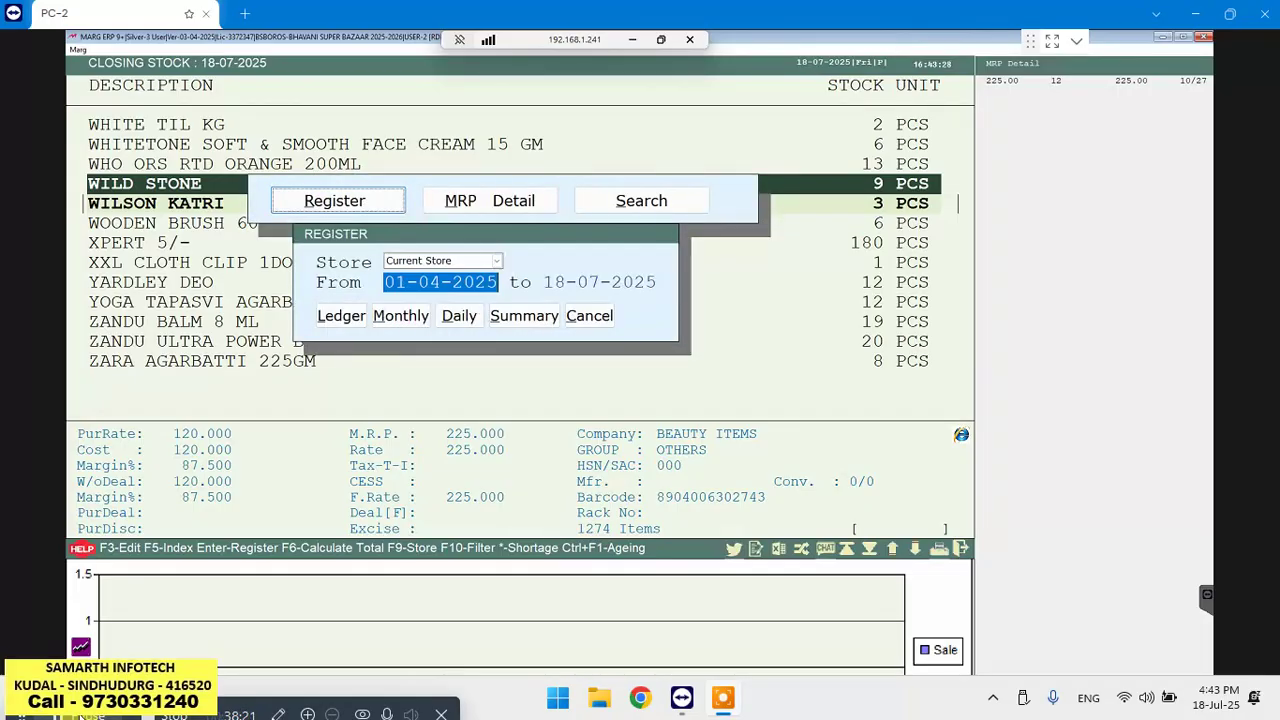
key(Return)
key(Return)
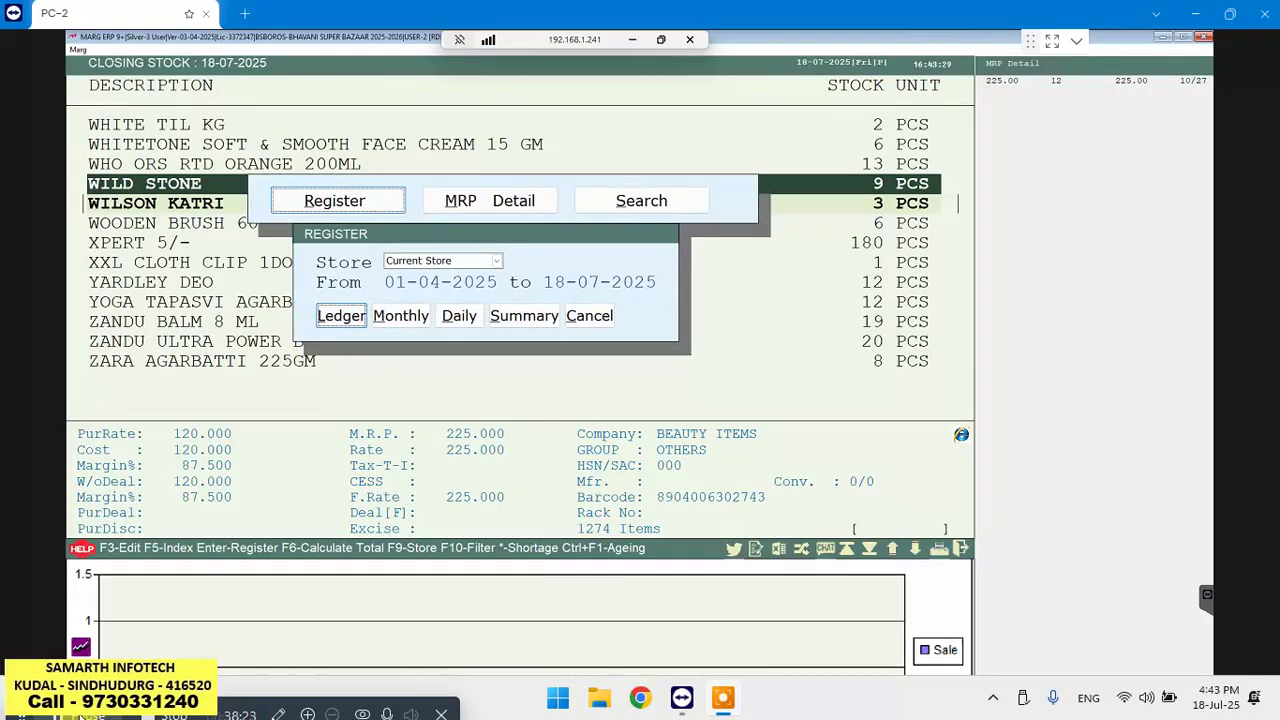
key(Return)
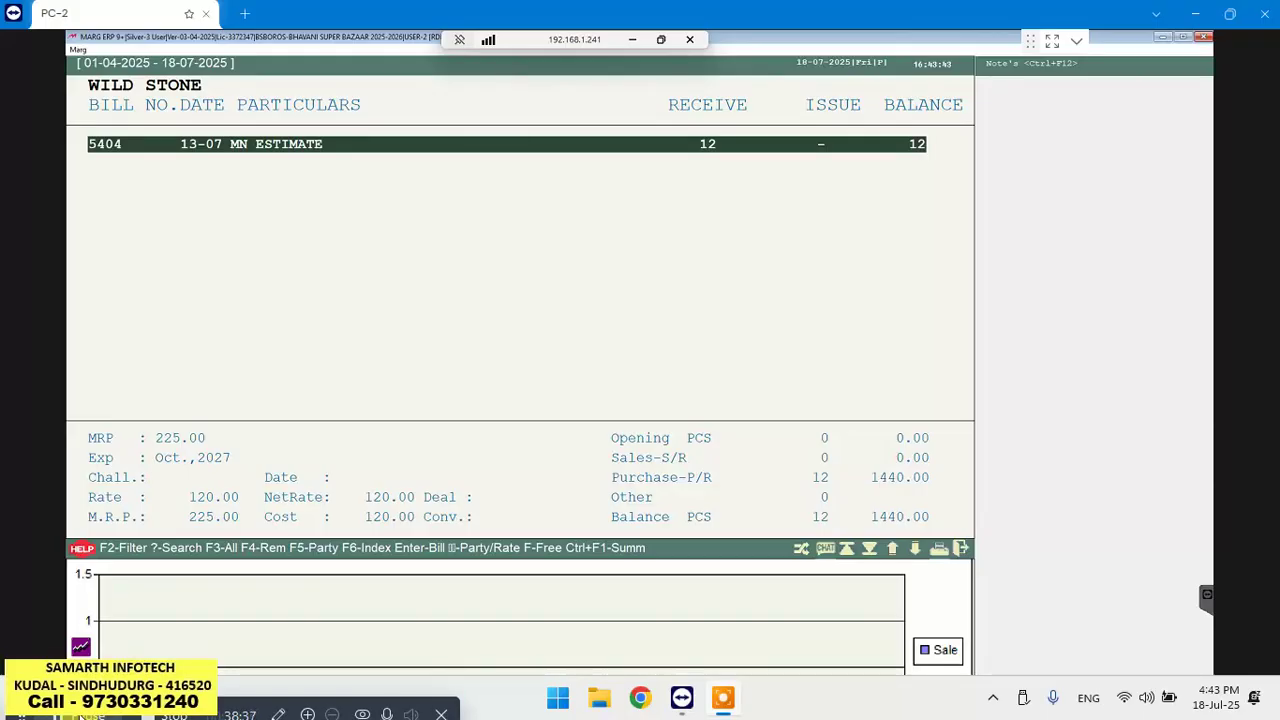
key(Escape)
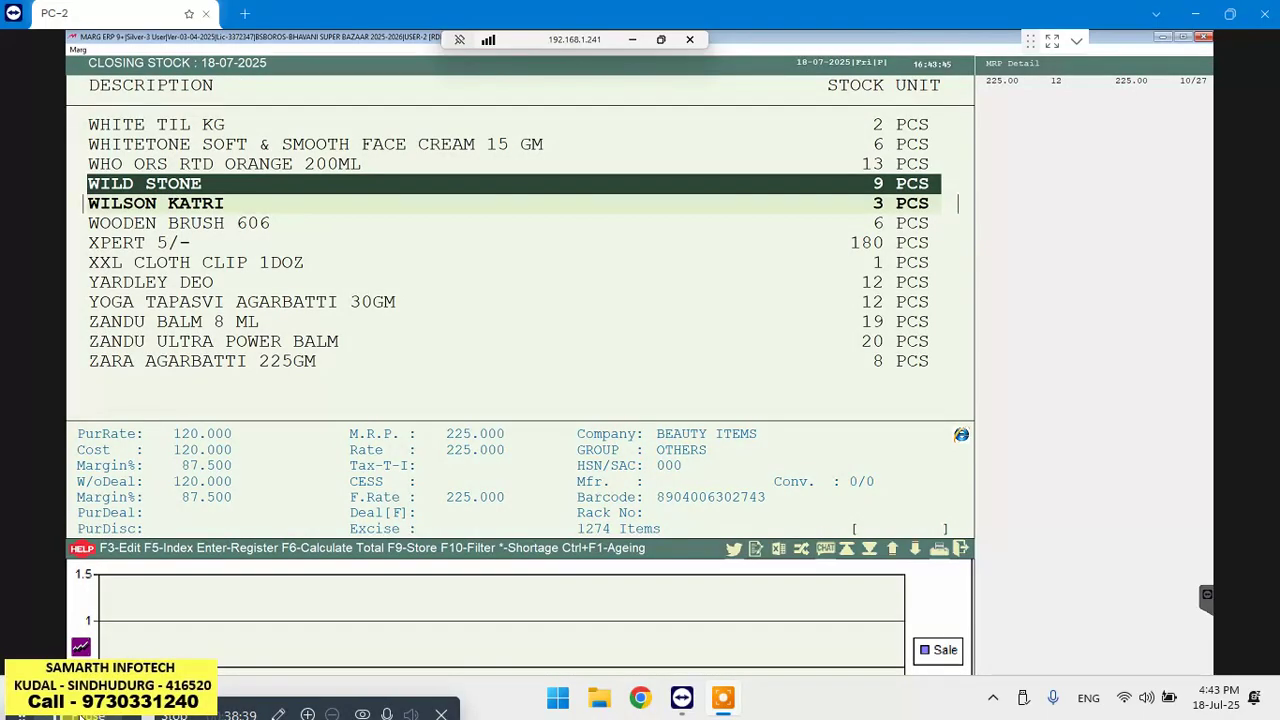
key(Escape)
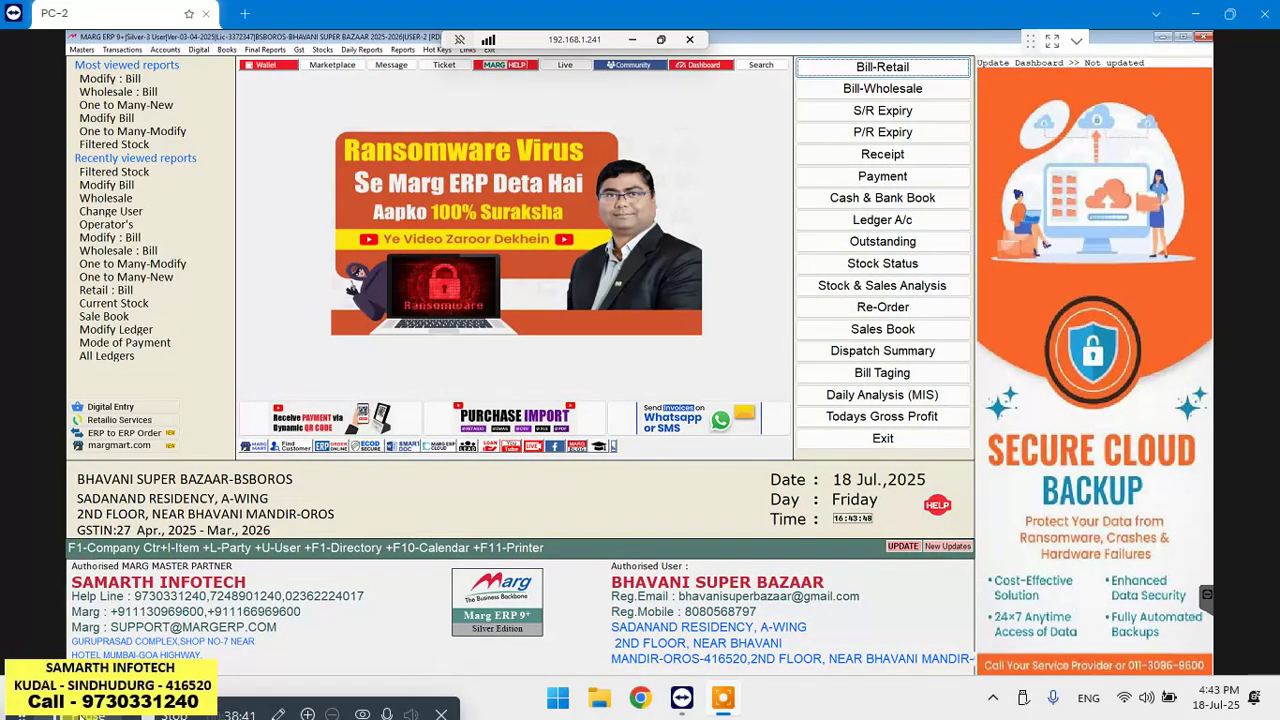
List today's sale bills through Sale Modify Bill with the default filters
key(alt+t)
key(Down)
key(Down)
key(Down)
key(Down)
key(Down)
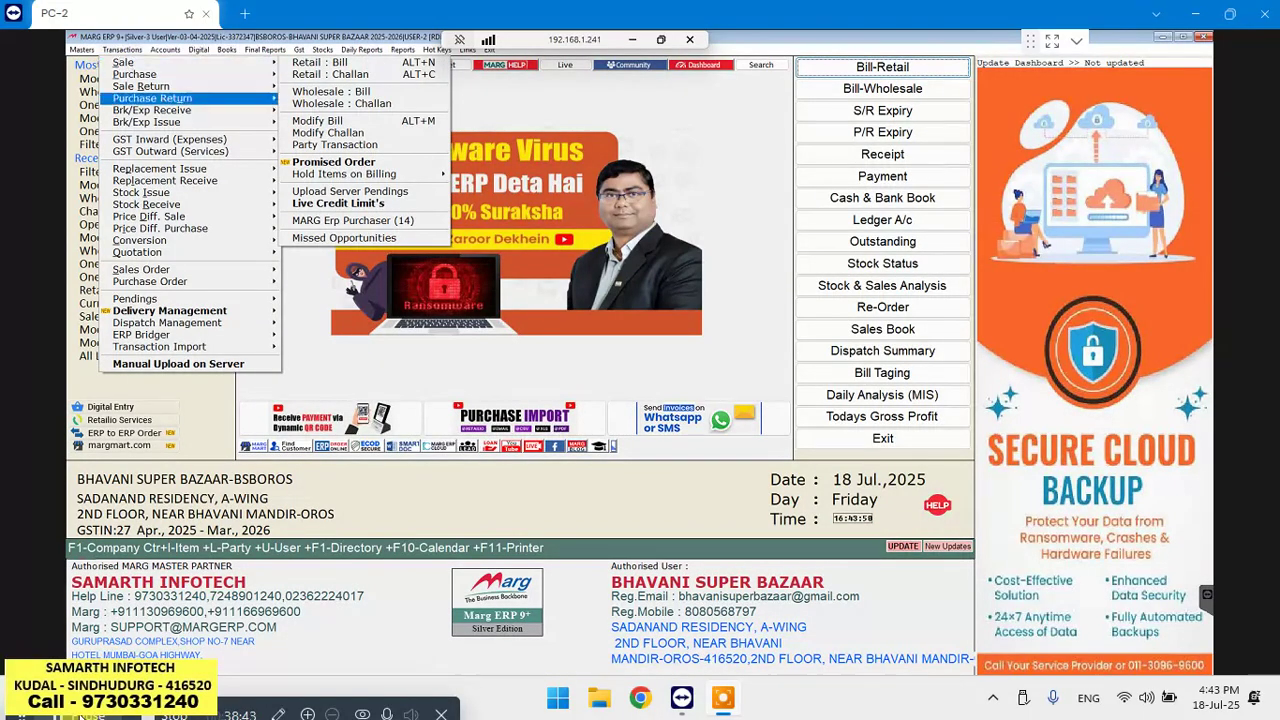
key(Left)
key(Right)
key(Right)
key(Down)
key(Down)
key(Down)
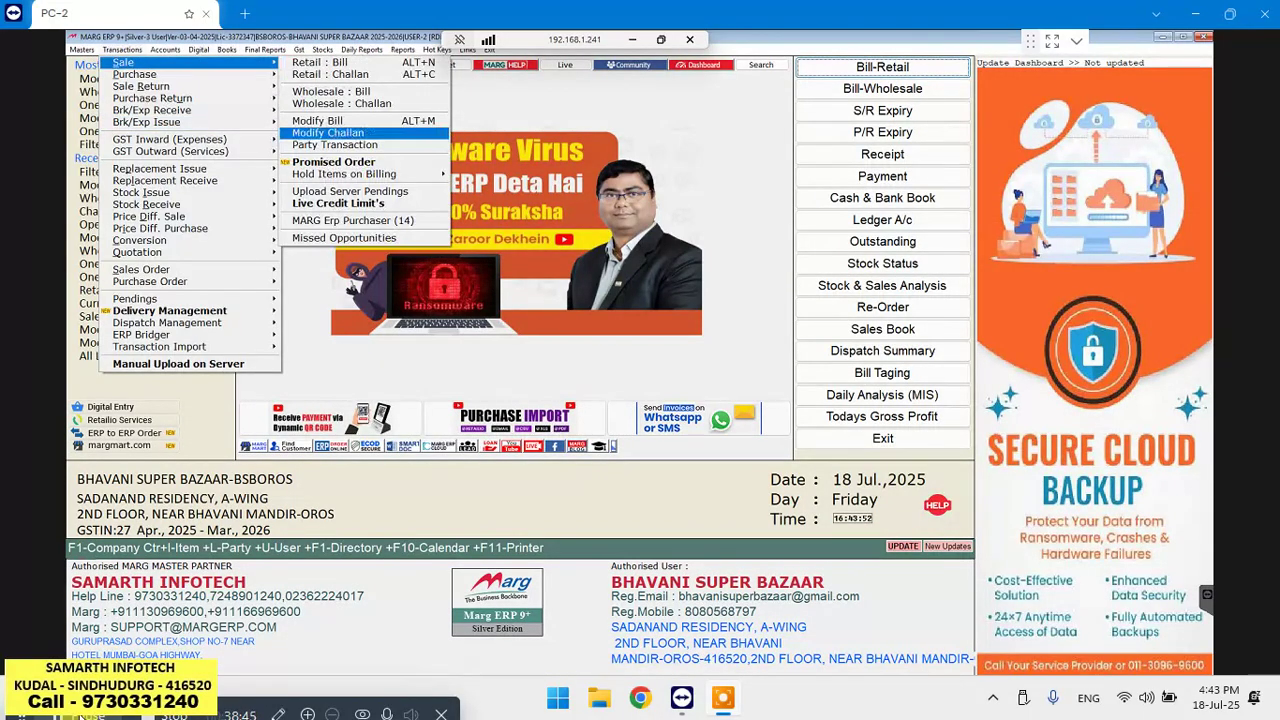
key(Down)
key(Return)
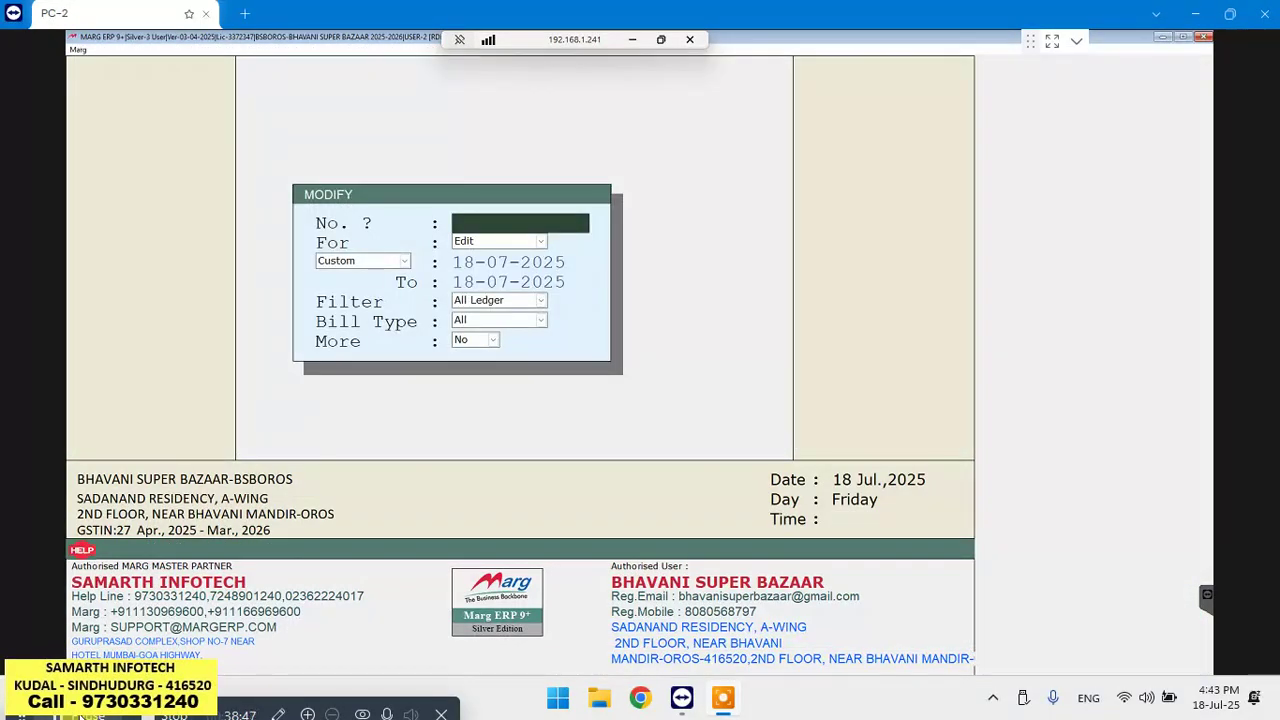
key(Return)
key(Return)
key(Return)
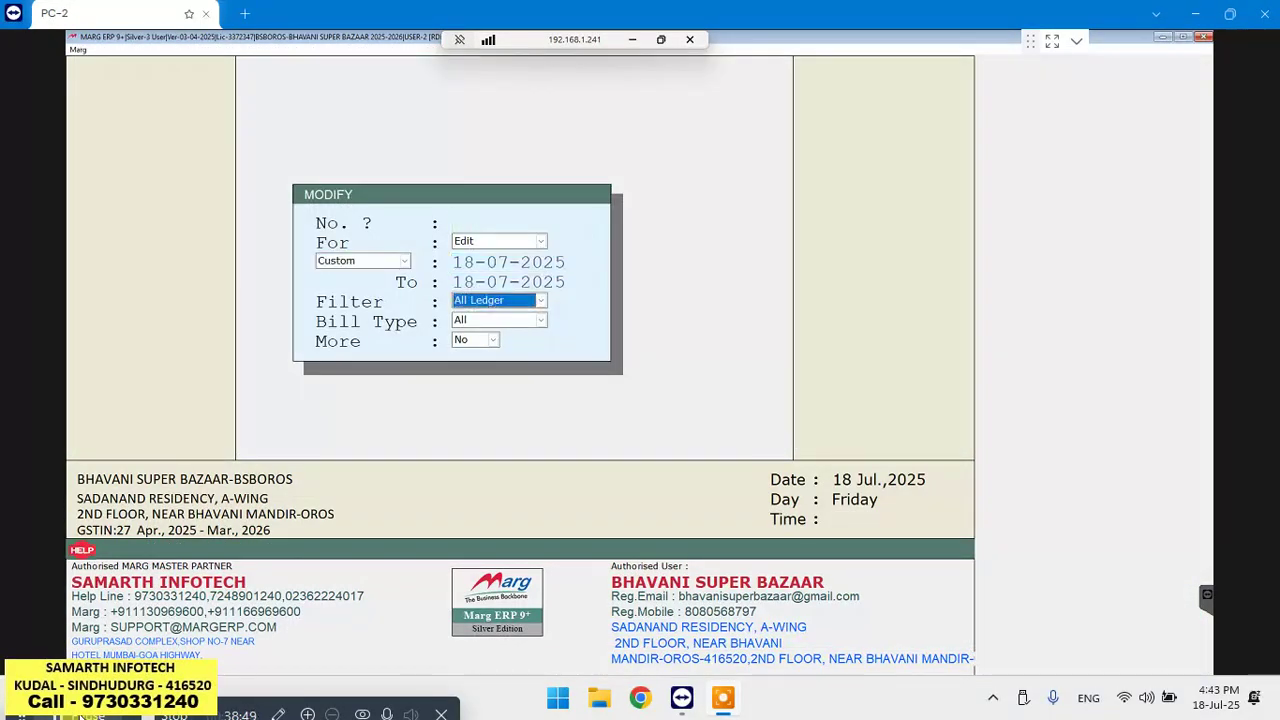
key(Return)
key(Return)
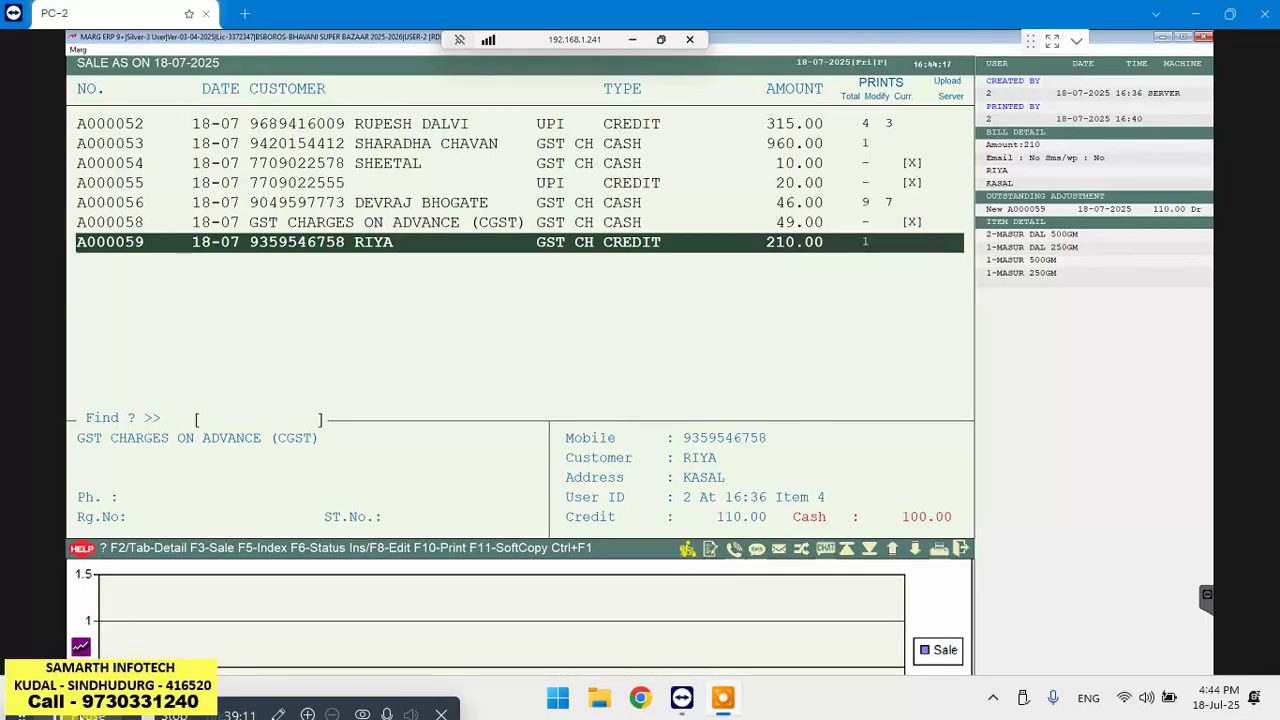
Delete the 49.00 GST charges sale bill A000058
key(Up)
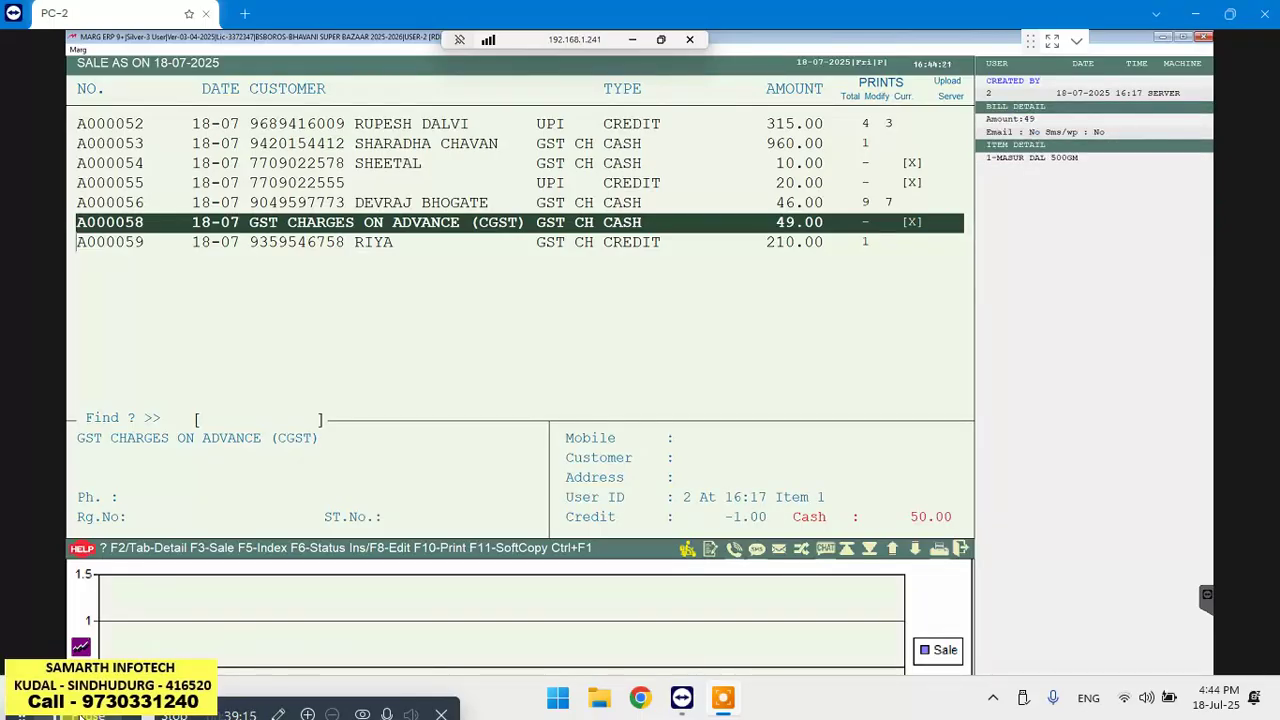
key(Return)
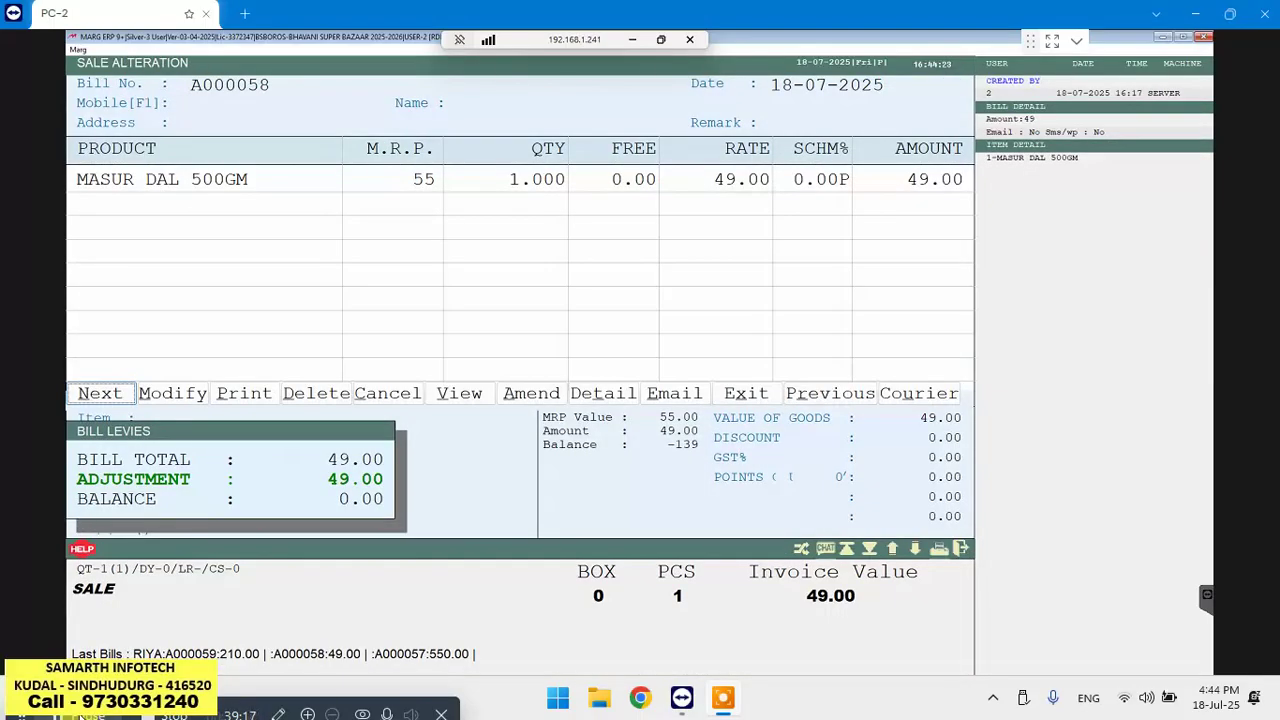
key(Right)
key(Right)
key(Right)
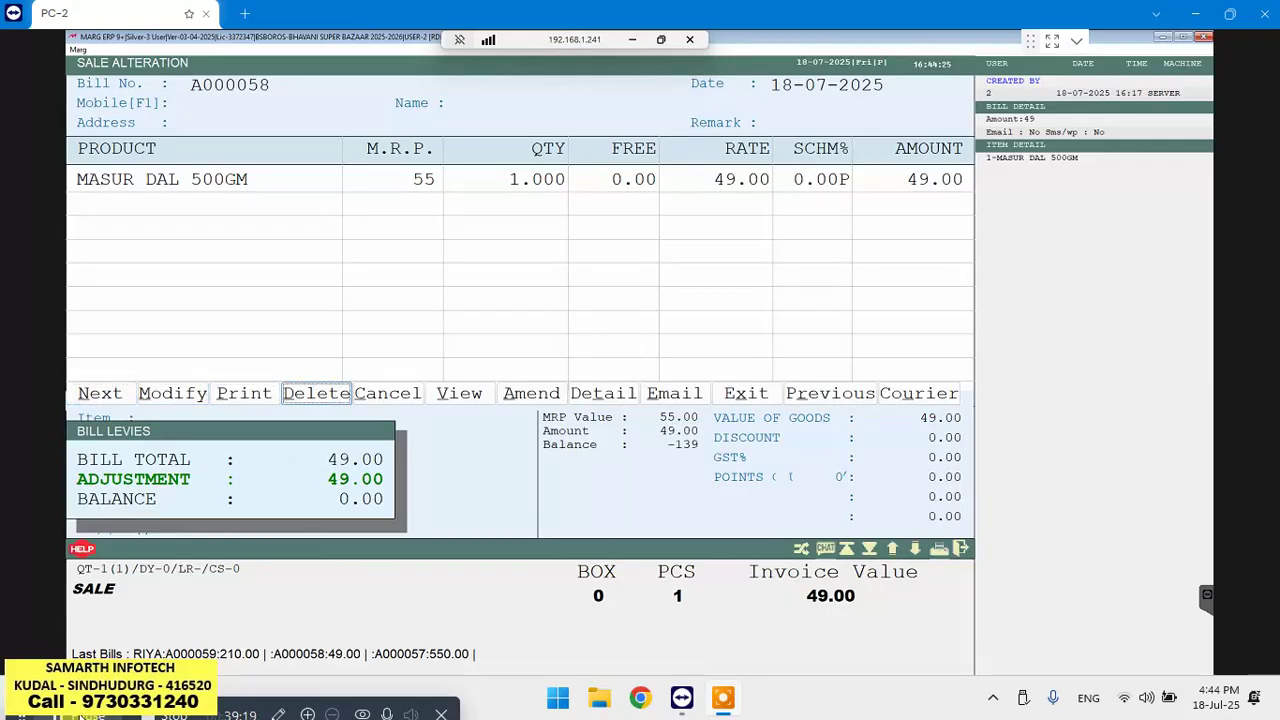
key(Return)
key(Right)
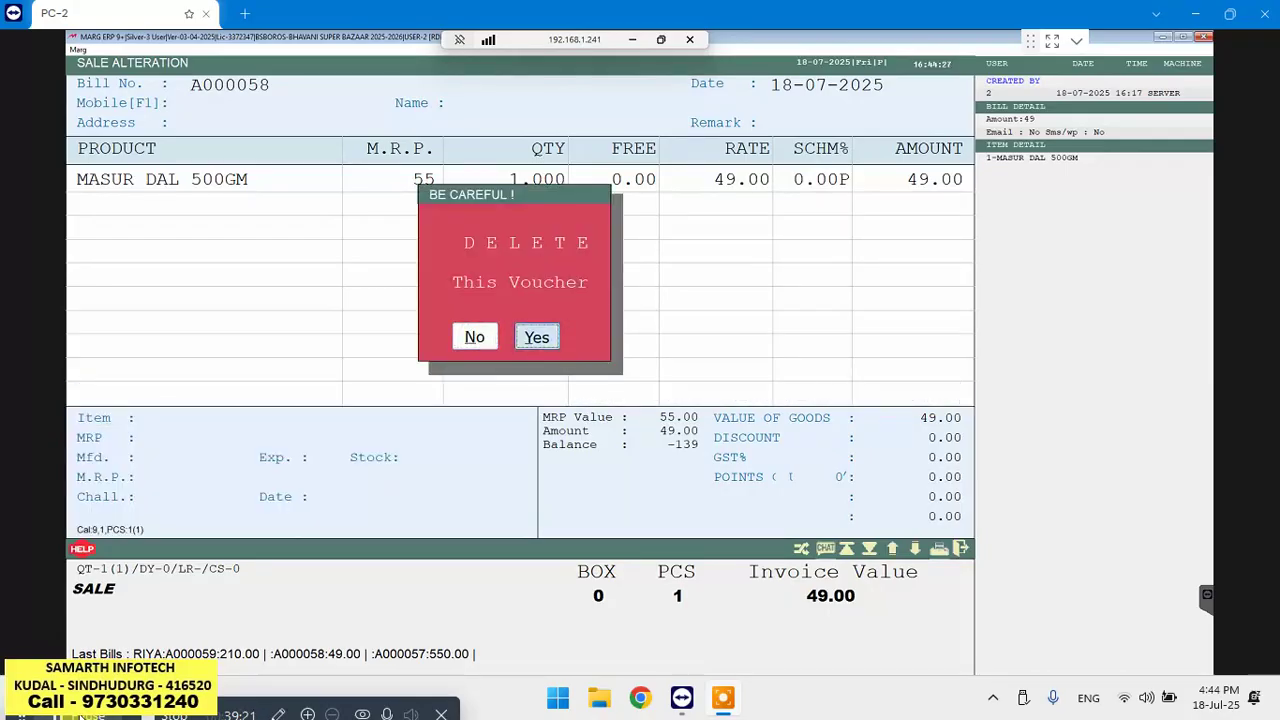
key(Return)
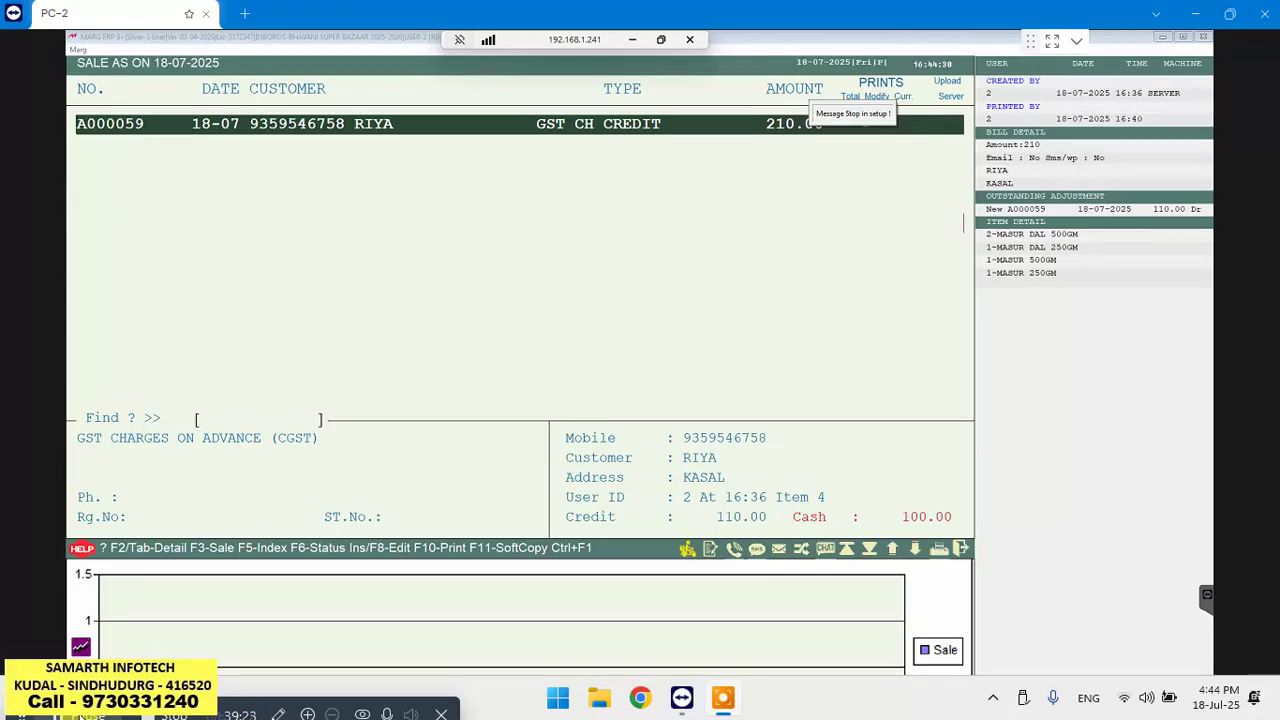
Delete the 210.00 credit sale bill A000059 and return to the dashboard
key(Return)
key(Right)
key(Right)
key(Right)
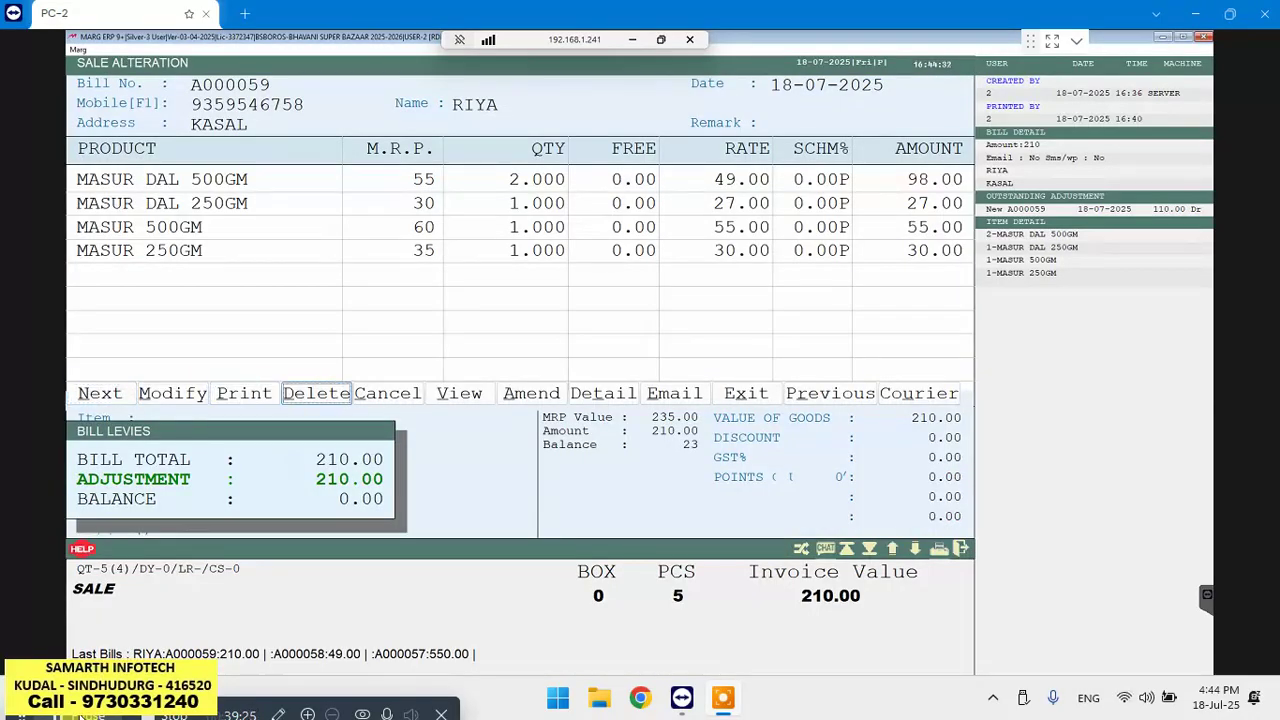
key(Return)
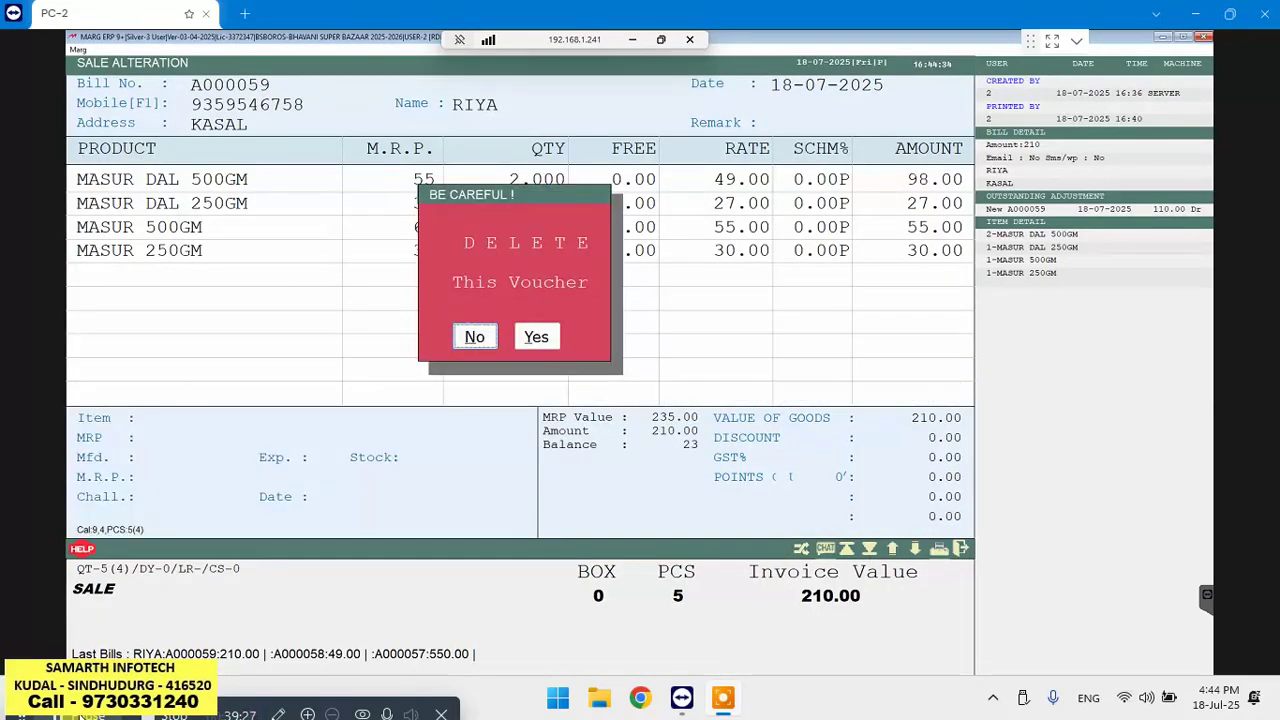
key(Right)
key(Return)
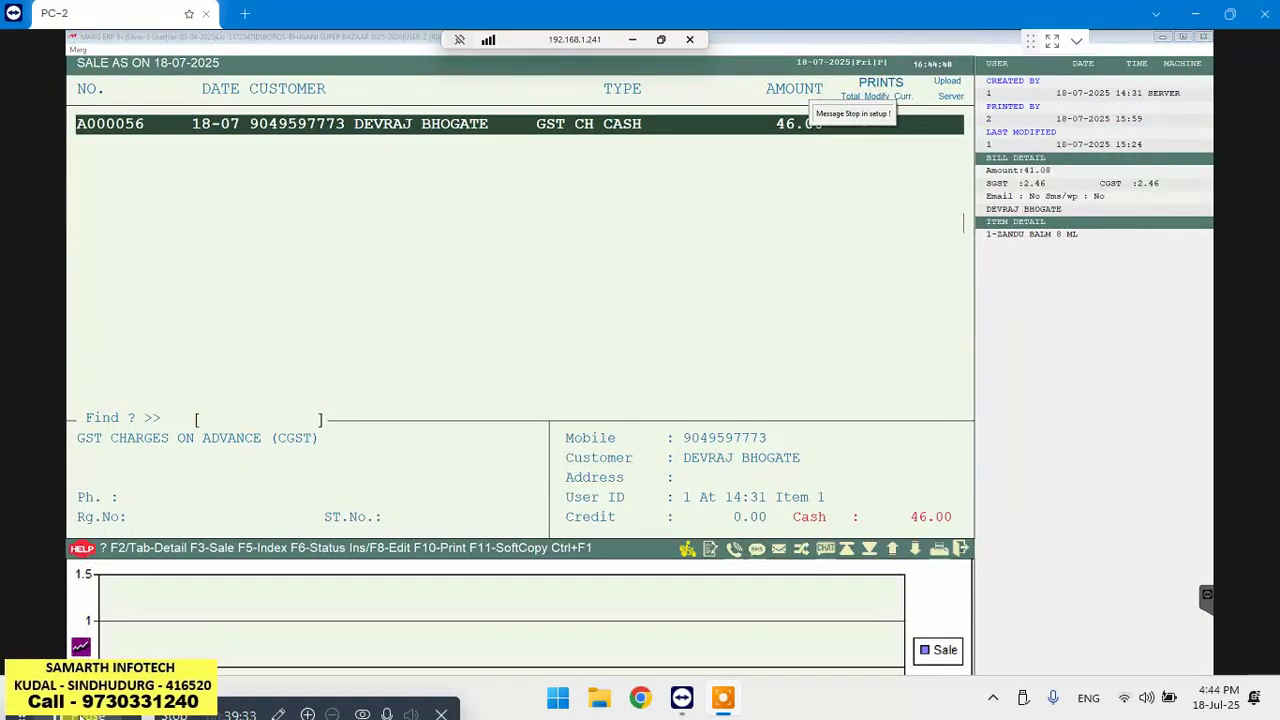
key(Escape)
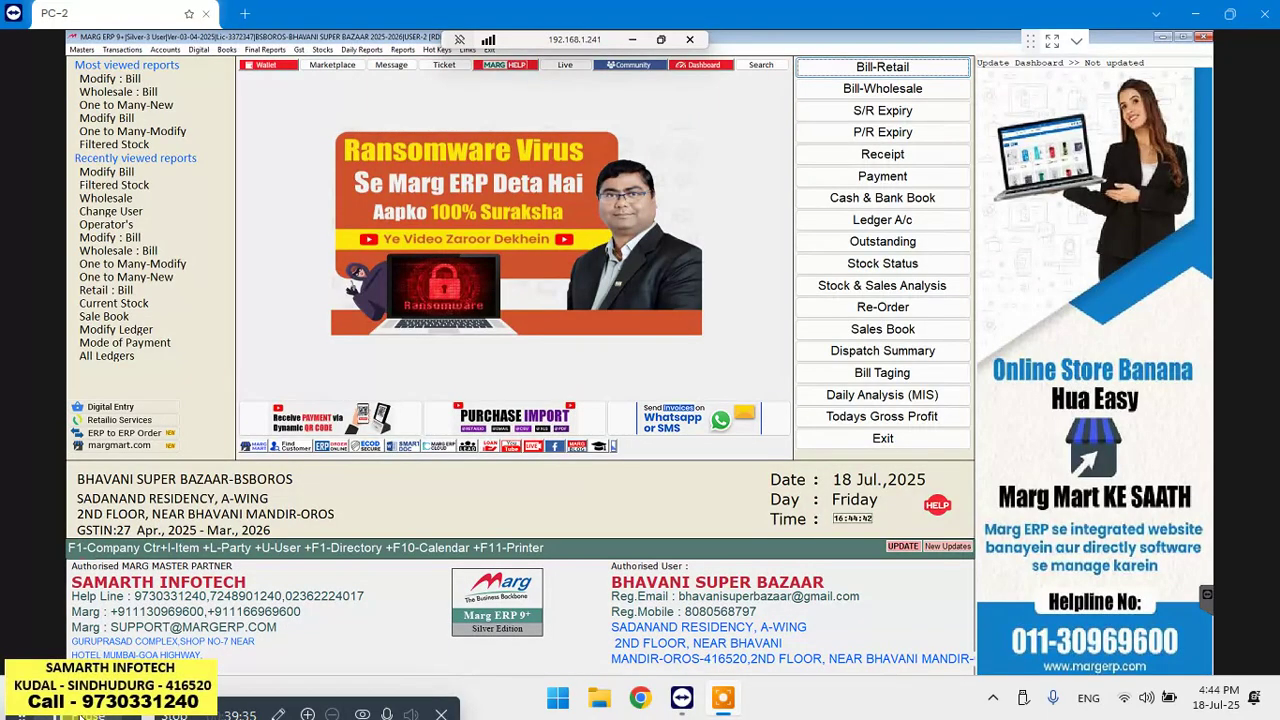
Check today's sale list no longer shows the deleted bills, then start a blank Bill-Wholesale entry dated 18-07-2025
key(alt+t)
key(Right)
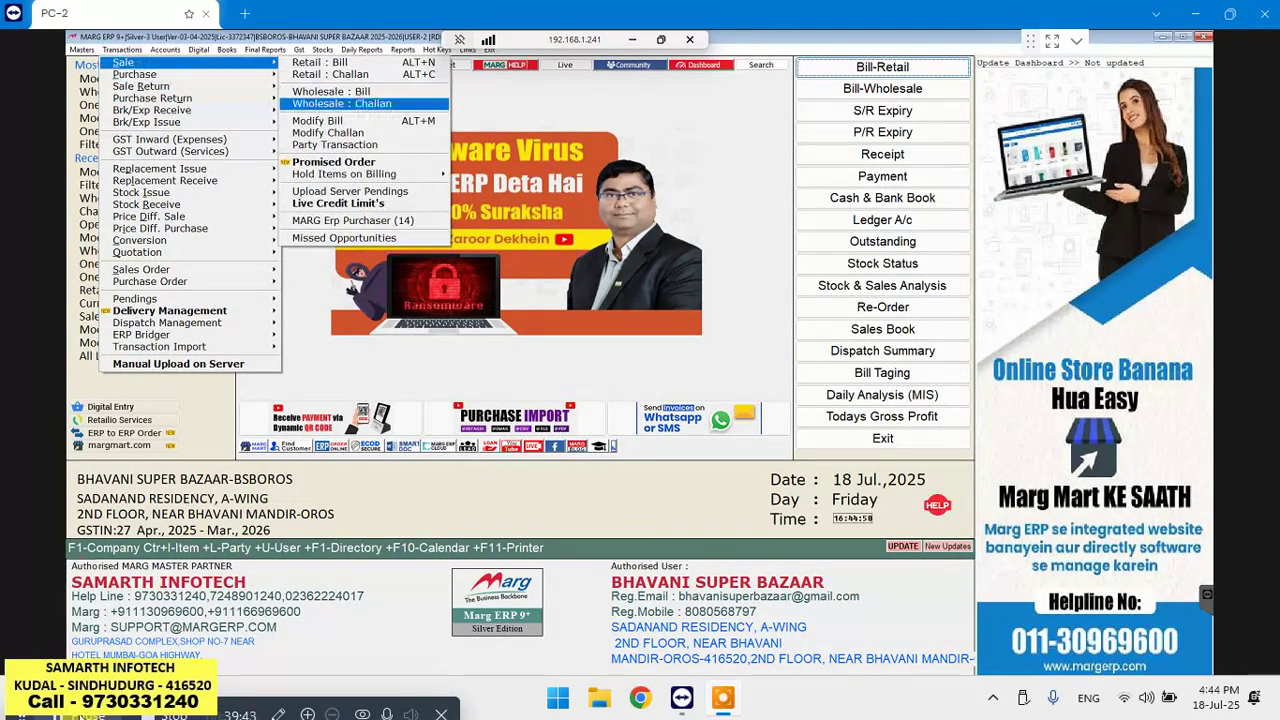
key(Down)
key(Return)
key(Return)
key(Return)
key(Return)
key(Return)
key(Return)
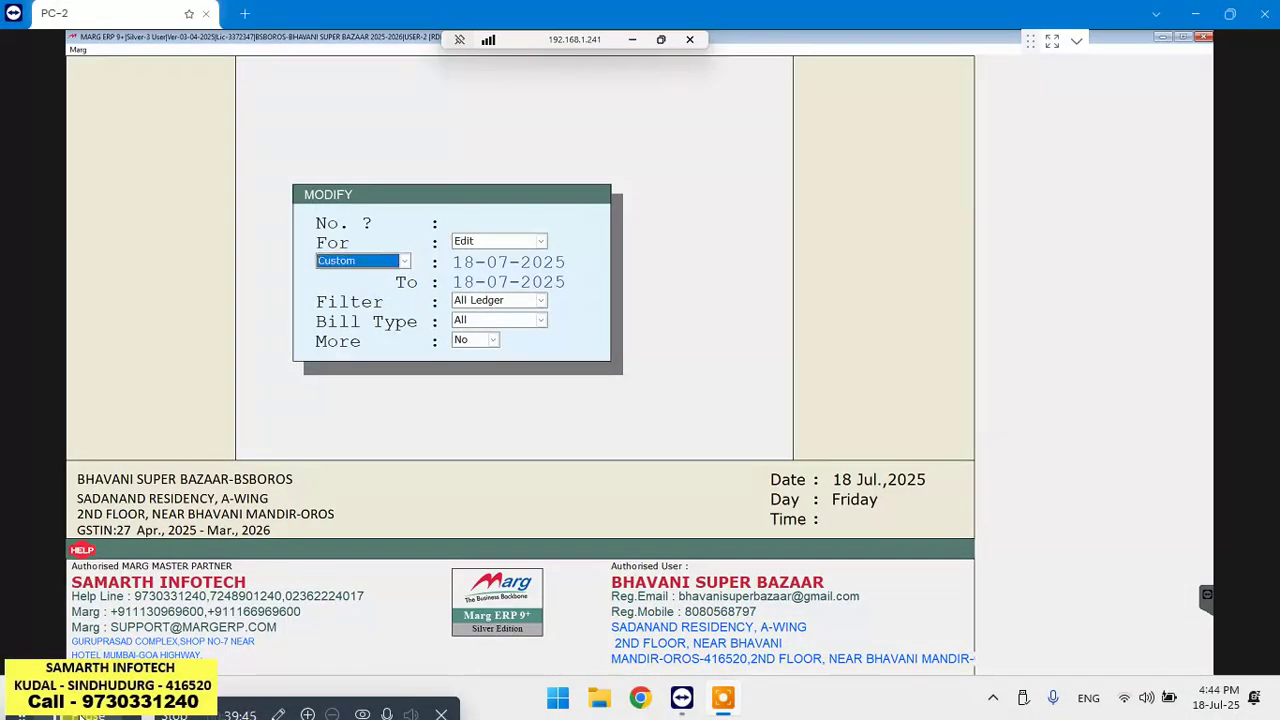
key(Return)
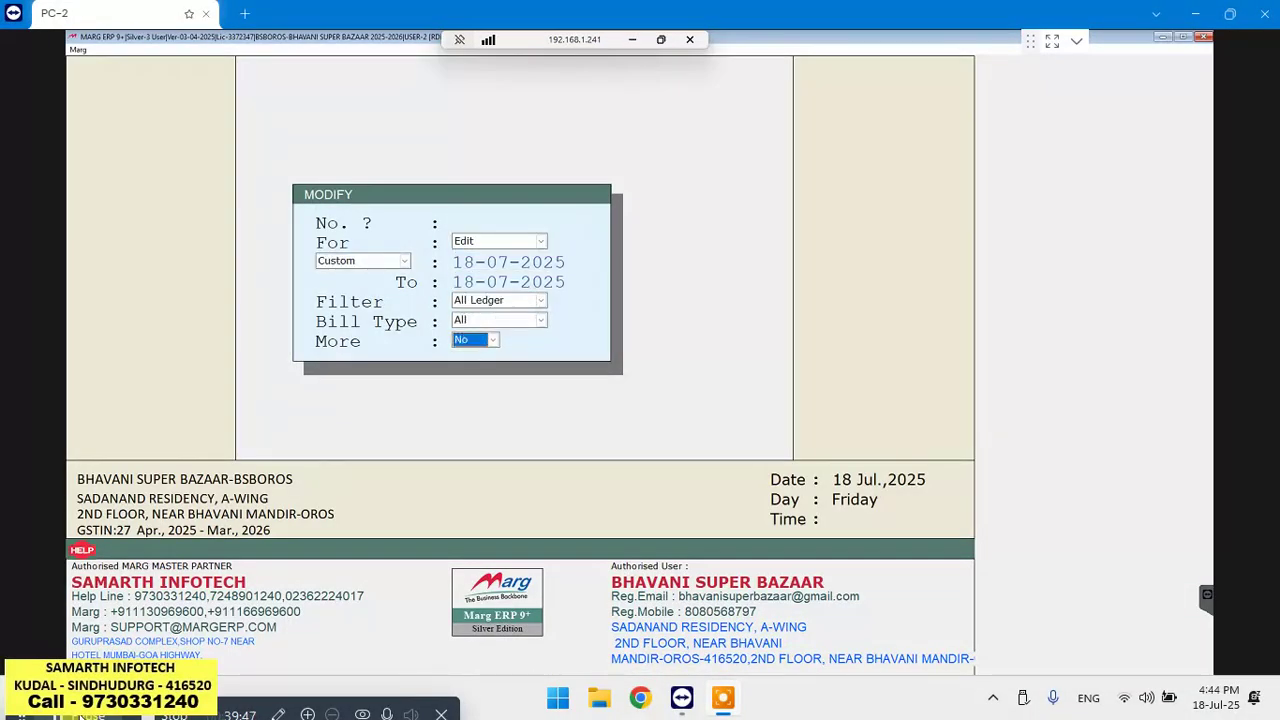
key(Return)
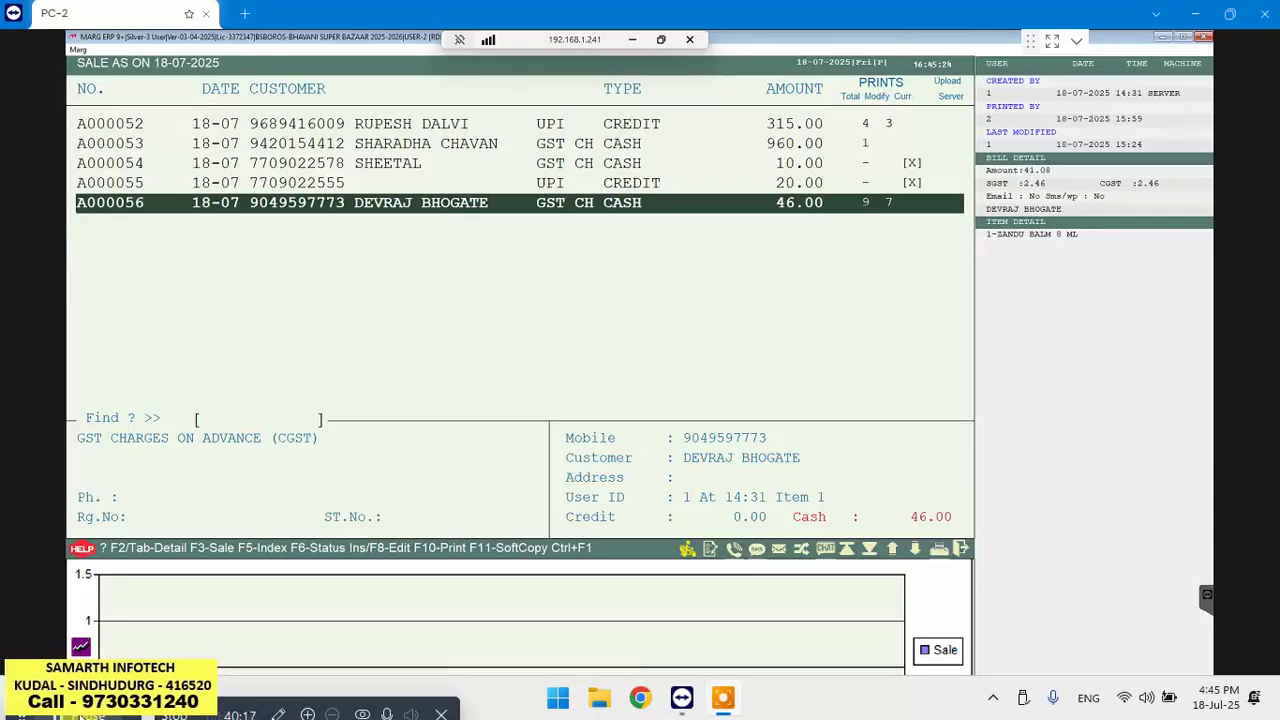
key(Escape)
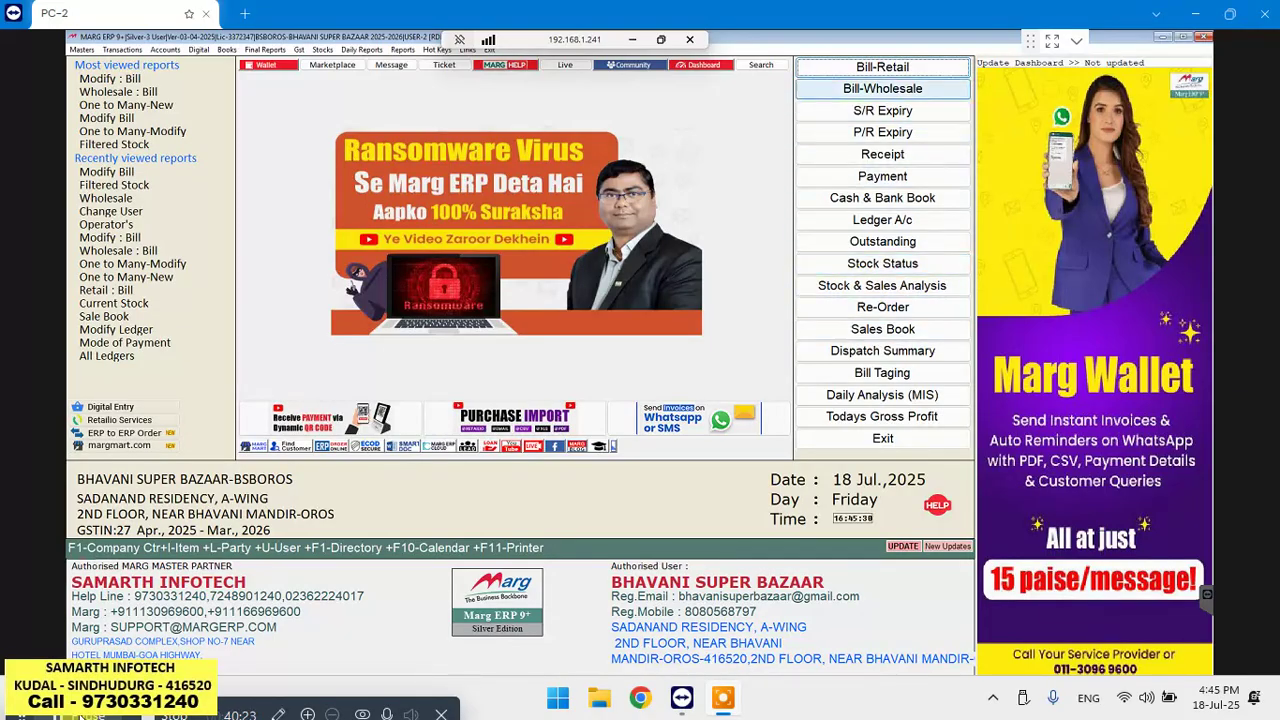
key(Return)
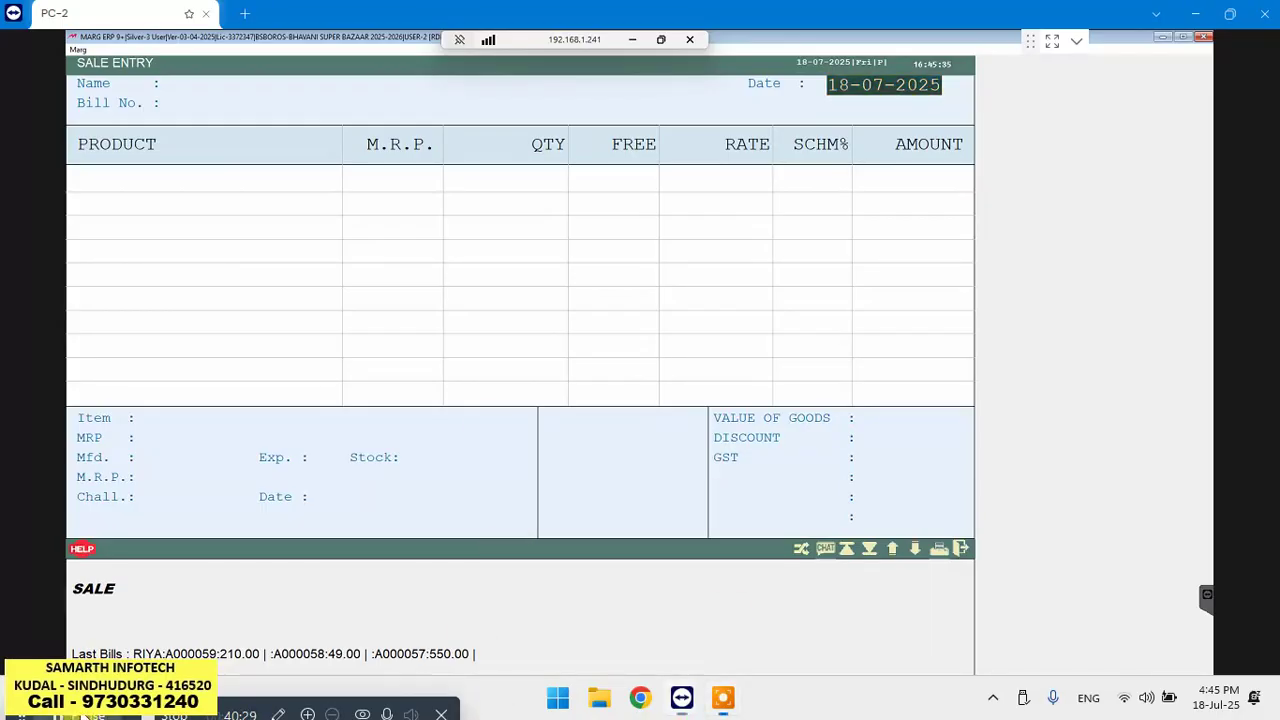
Close the current sale entry and start a fresh wholesale sale bill, accepting the date
key(Escape)
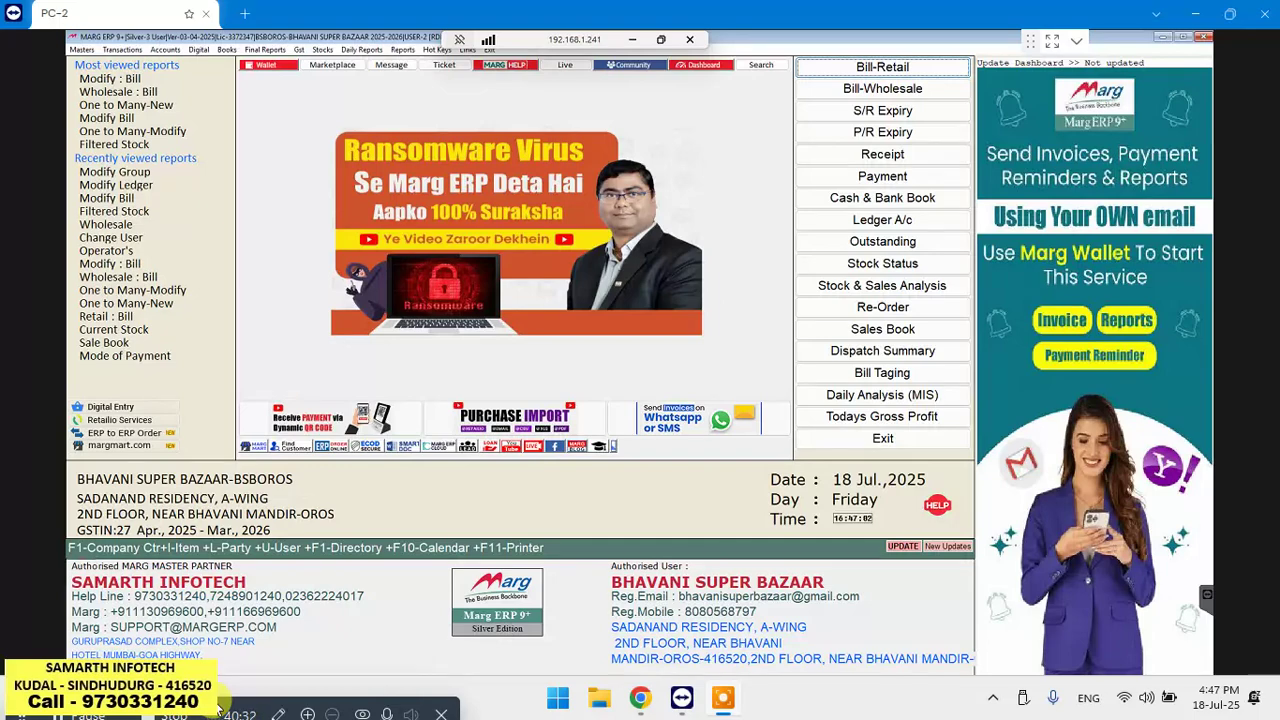
key(Down)
key(Return)
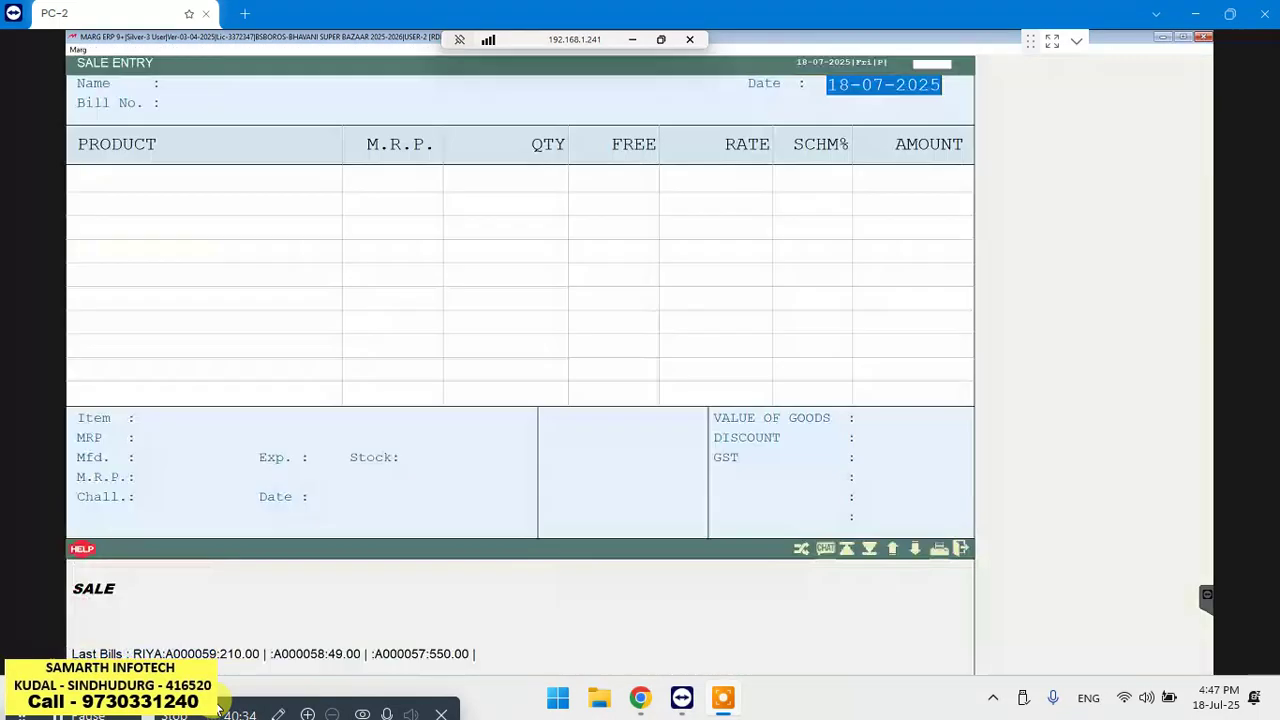
key(Return)
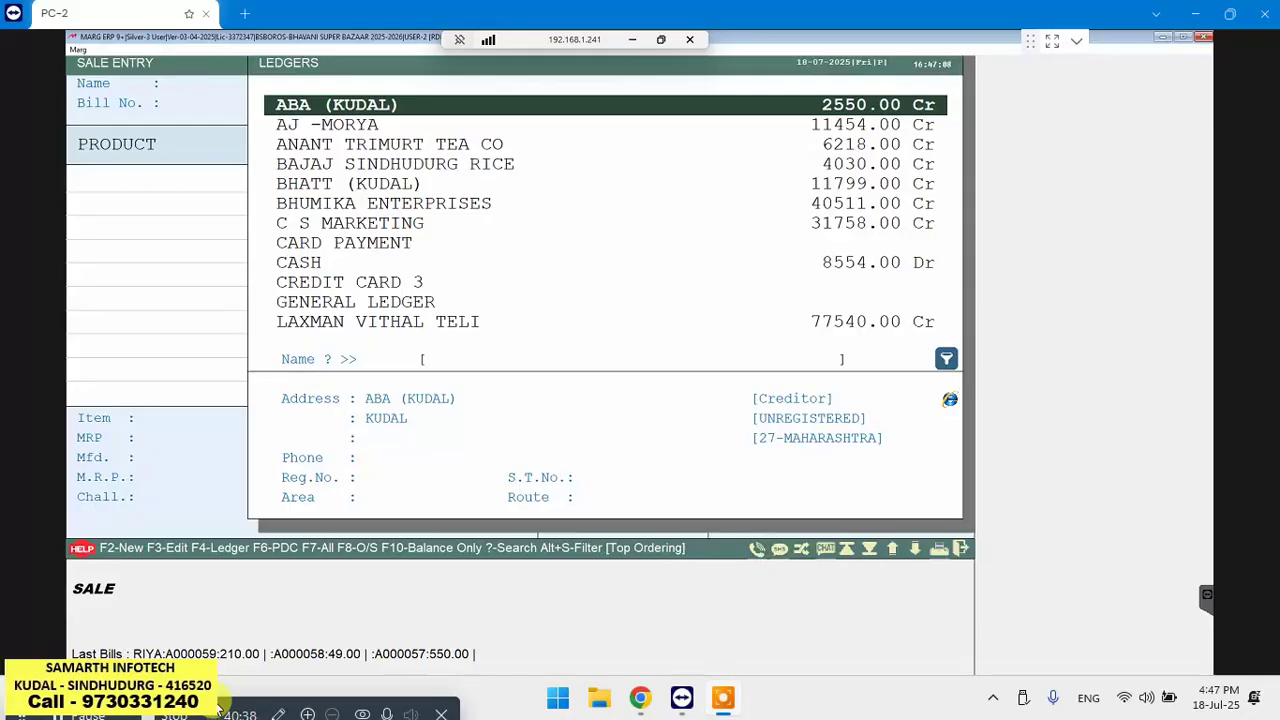
Create the customer's ledger under SUNDRY DEBTORS (NEW CUSTOMER) with 0.00 opening balance and save it
key(F2)
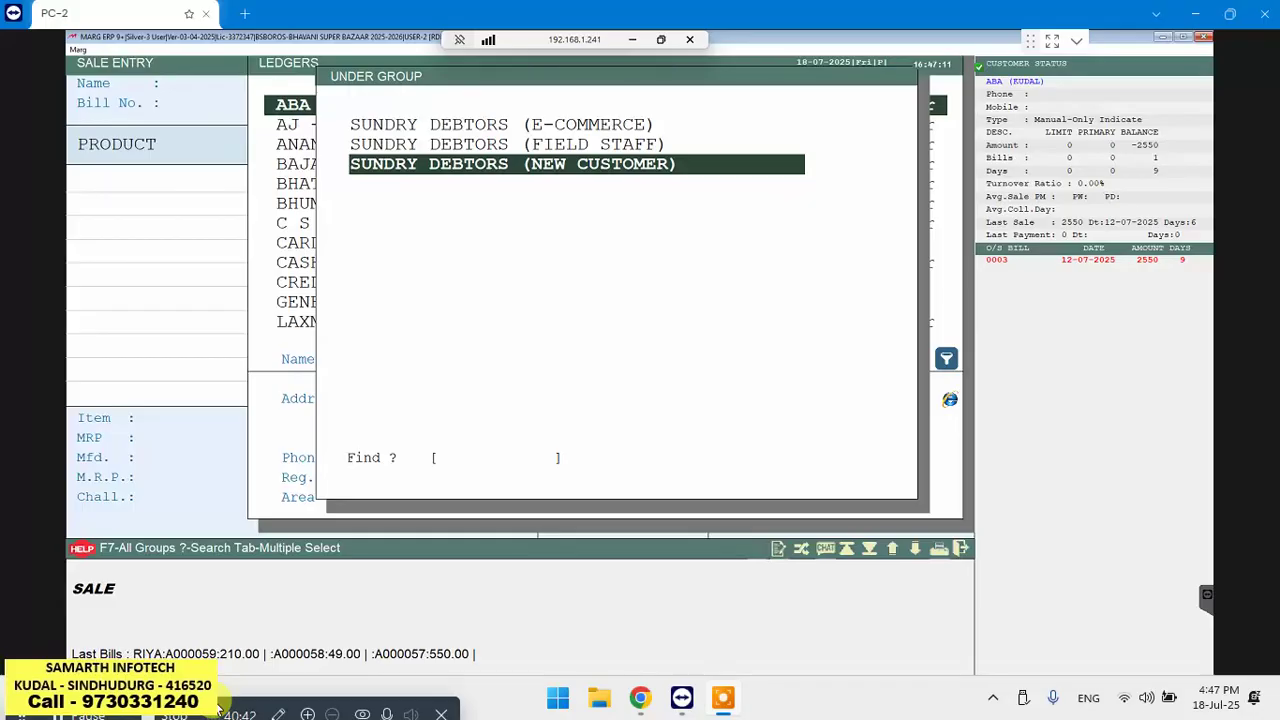
key(Return)
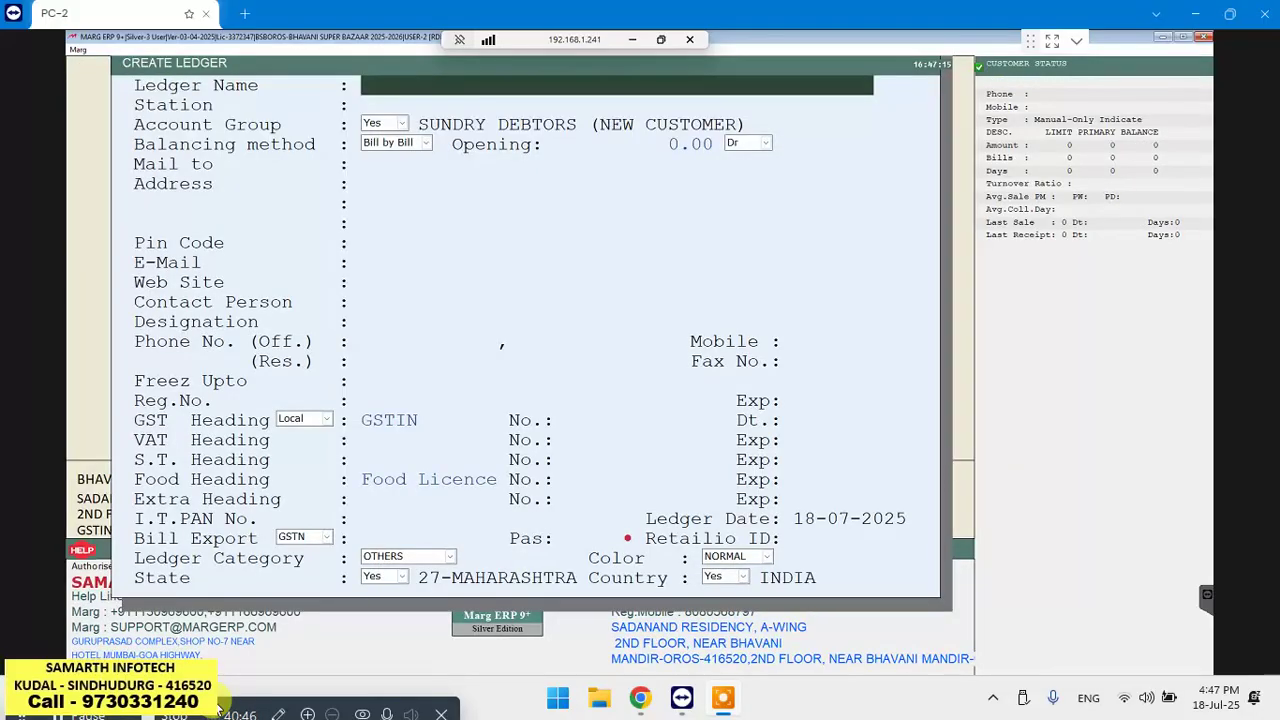
text(RAHUL)
key(Return)
key(Return)
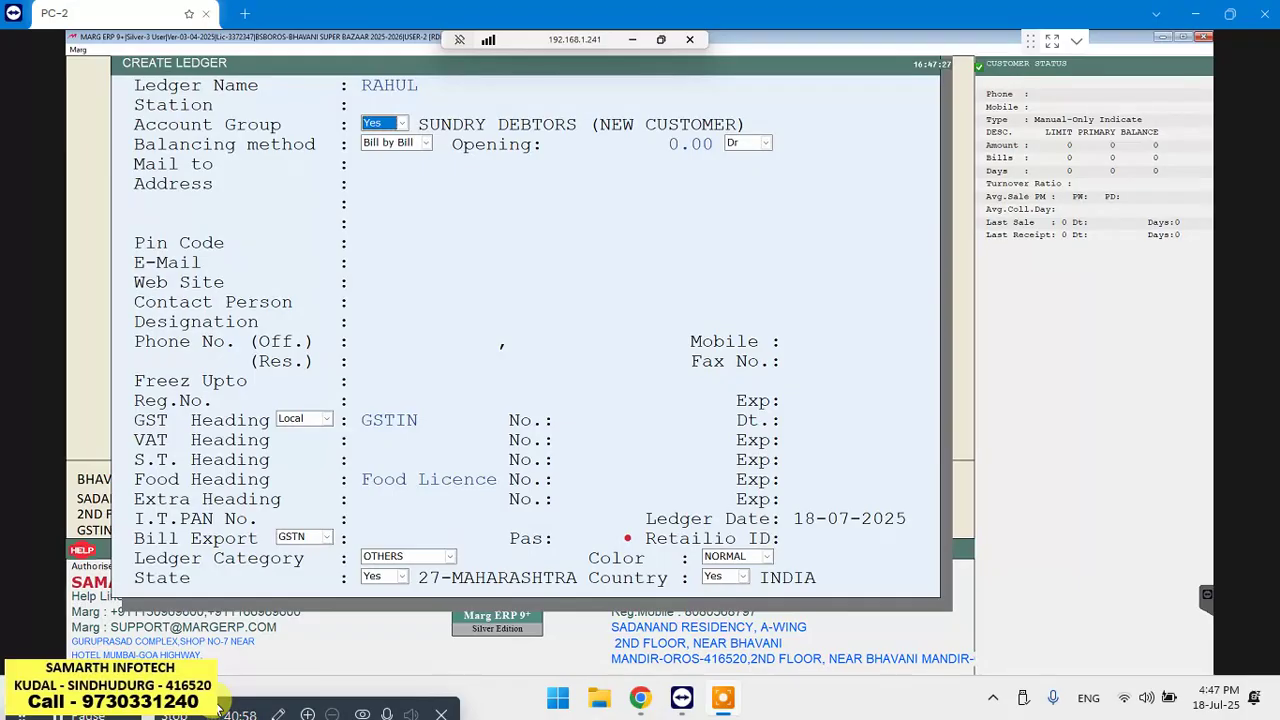
key(Return)
key(Return)
key(Return)
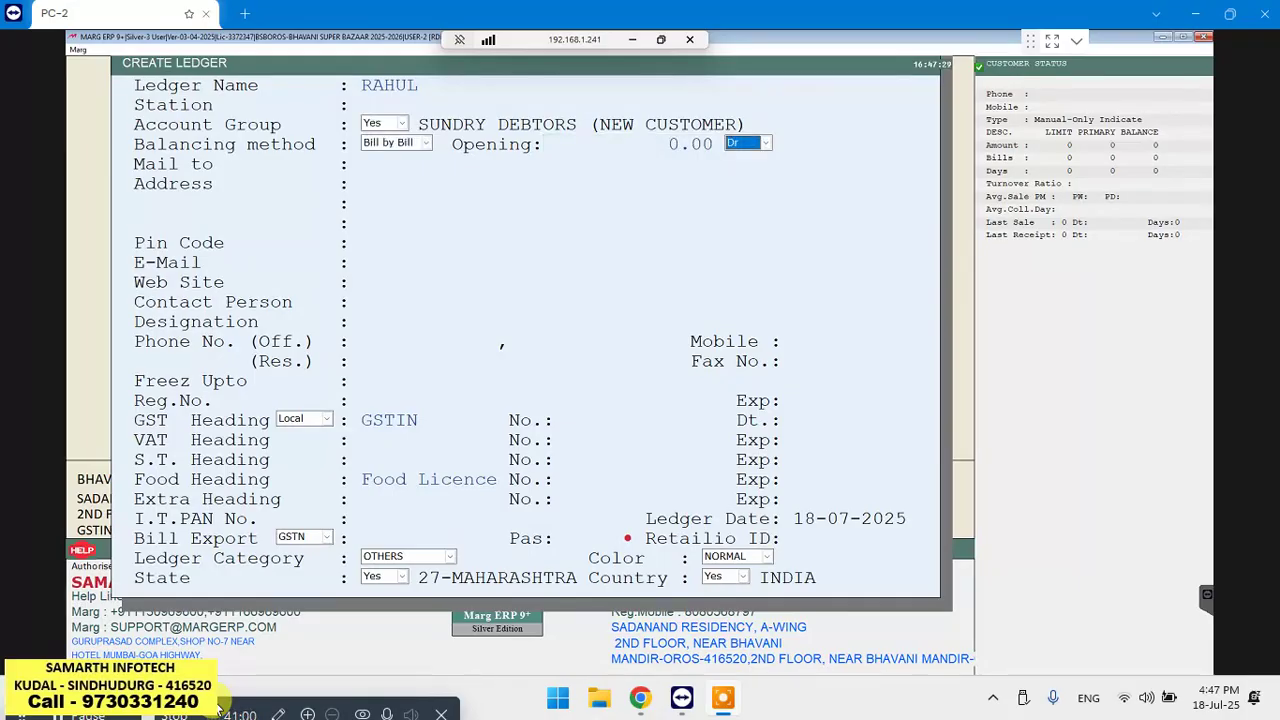
key(Up)
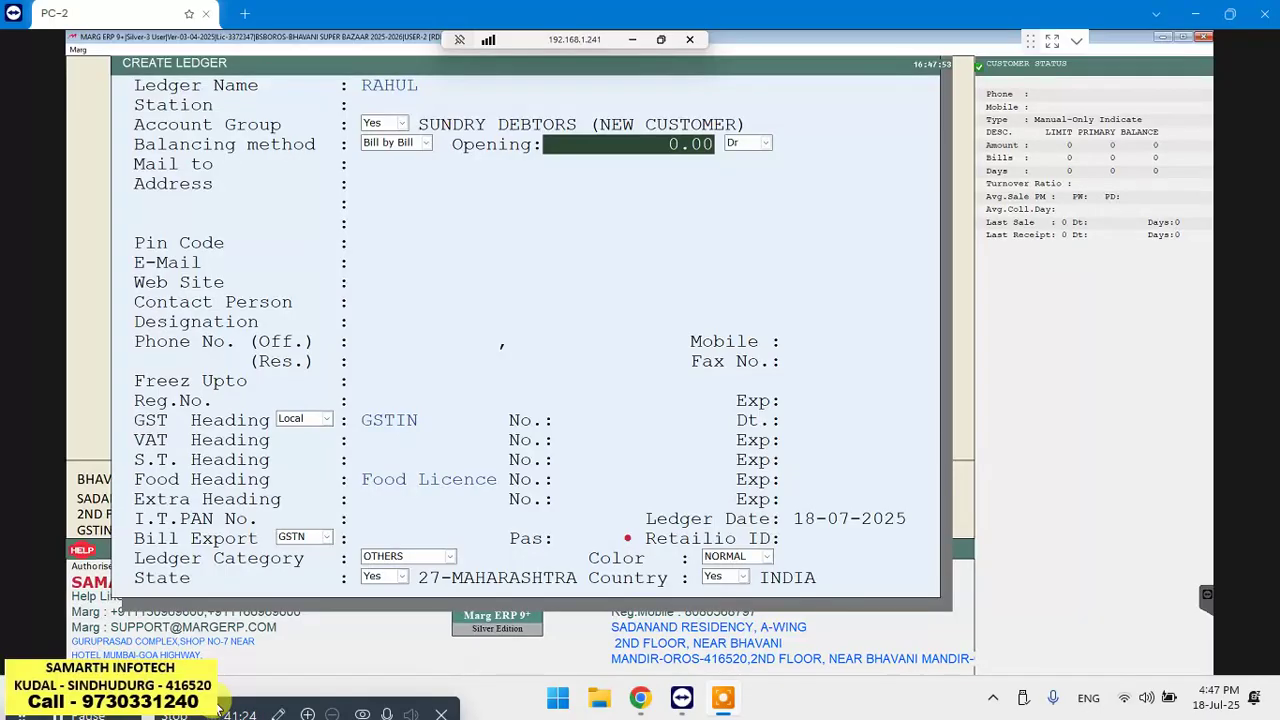
key(Page_Down)
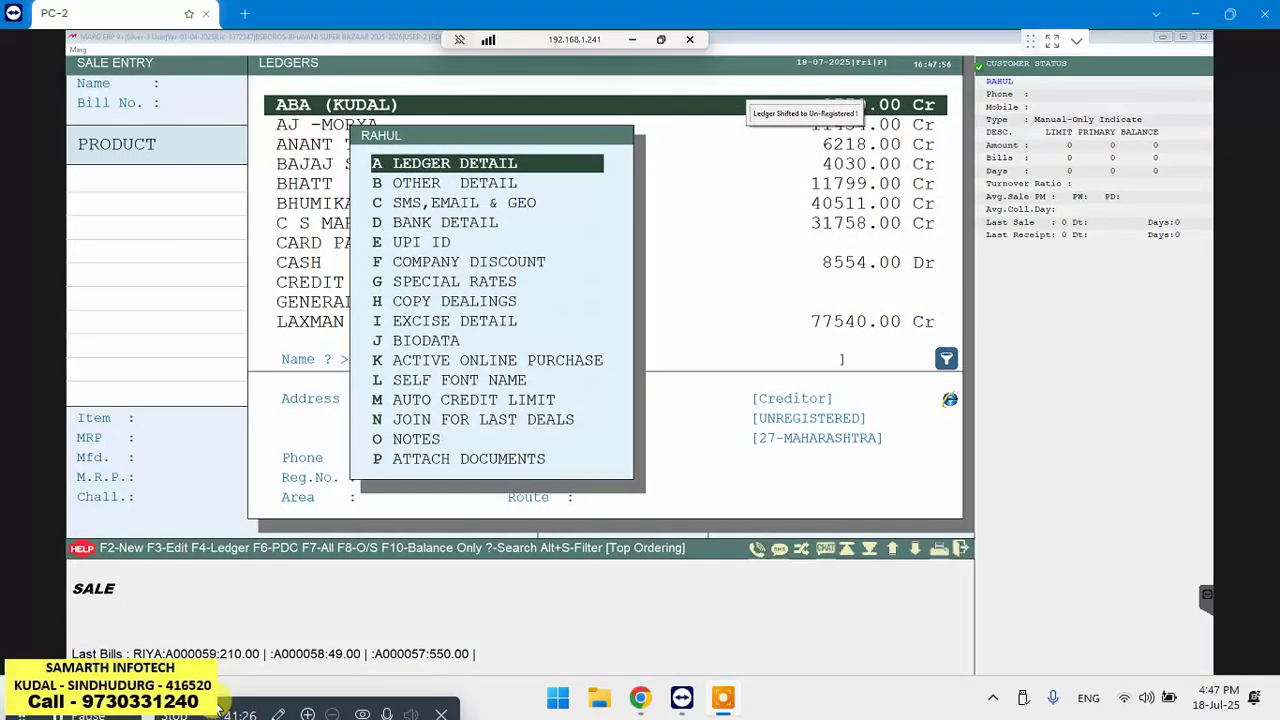
key(Escape)
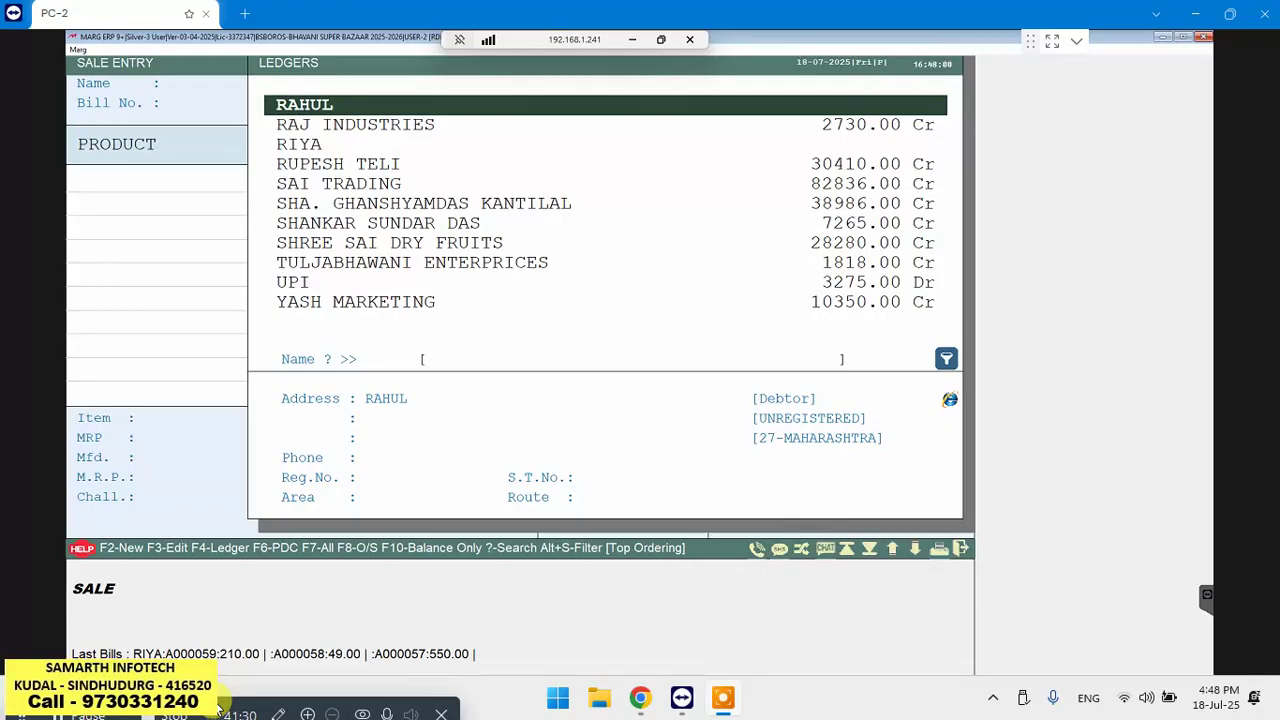
key(Escape)
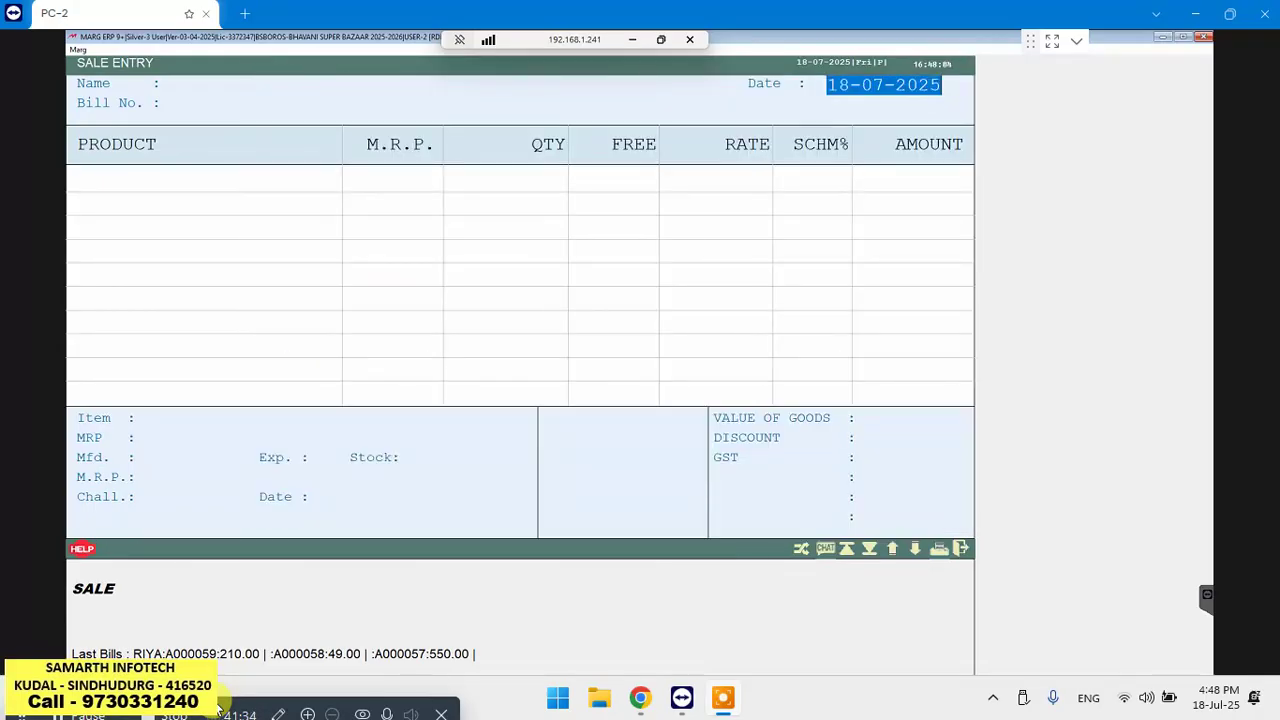
Start a Receipt voucher dated 18-07-2025 crediting the customer's ledger with 10000
key(Escape)
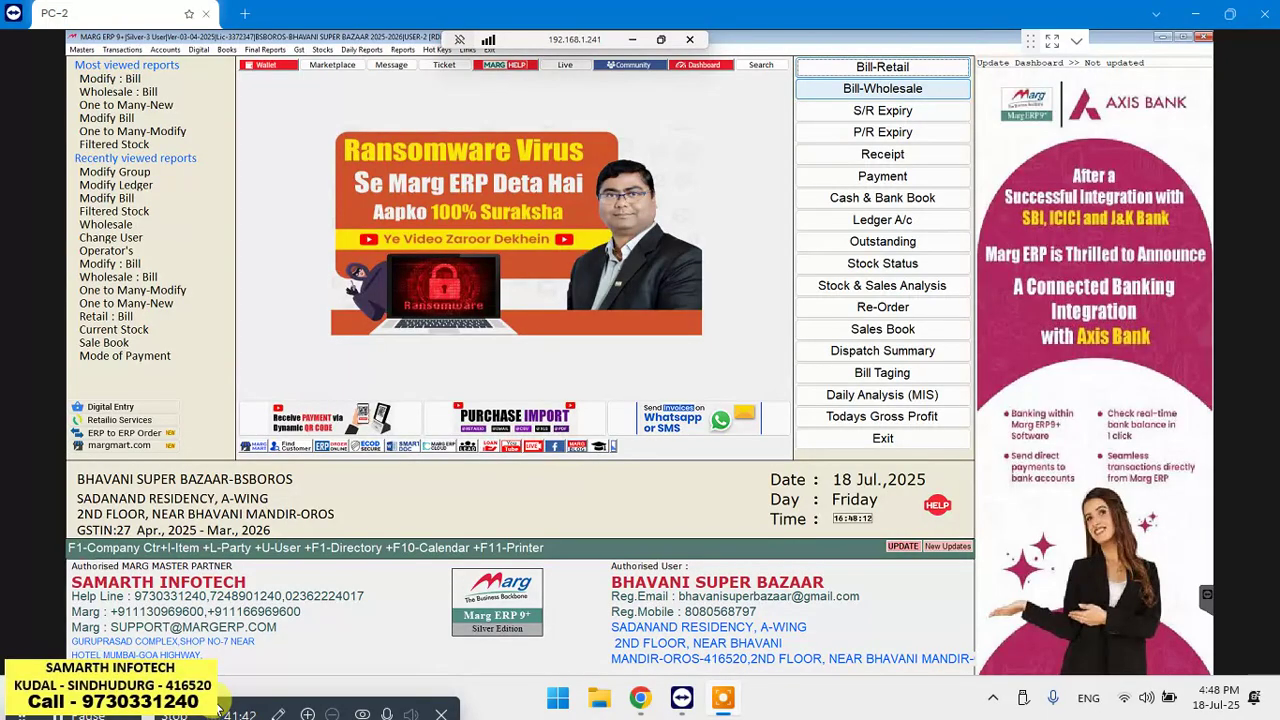
key(Down)
key(Down)
key(Down)
key(Return)
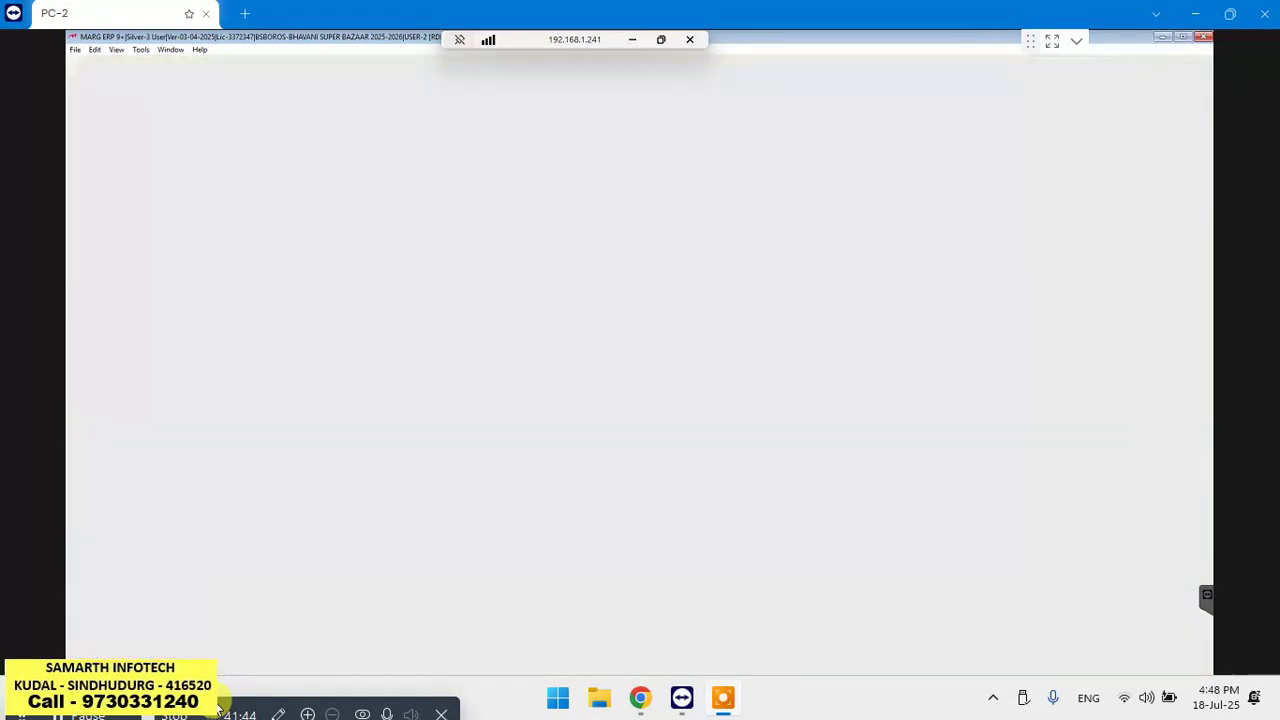
key(Return)
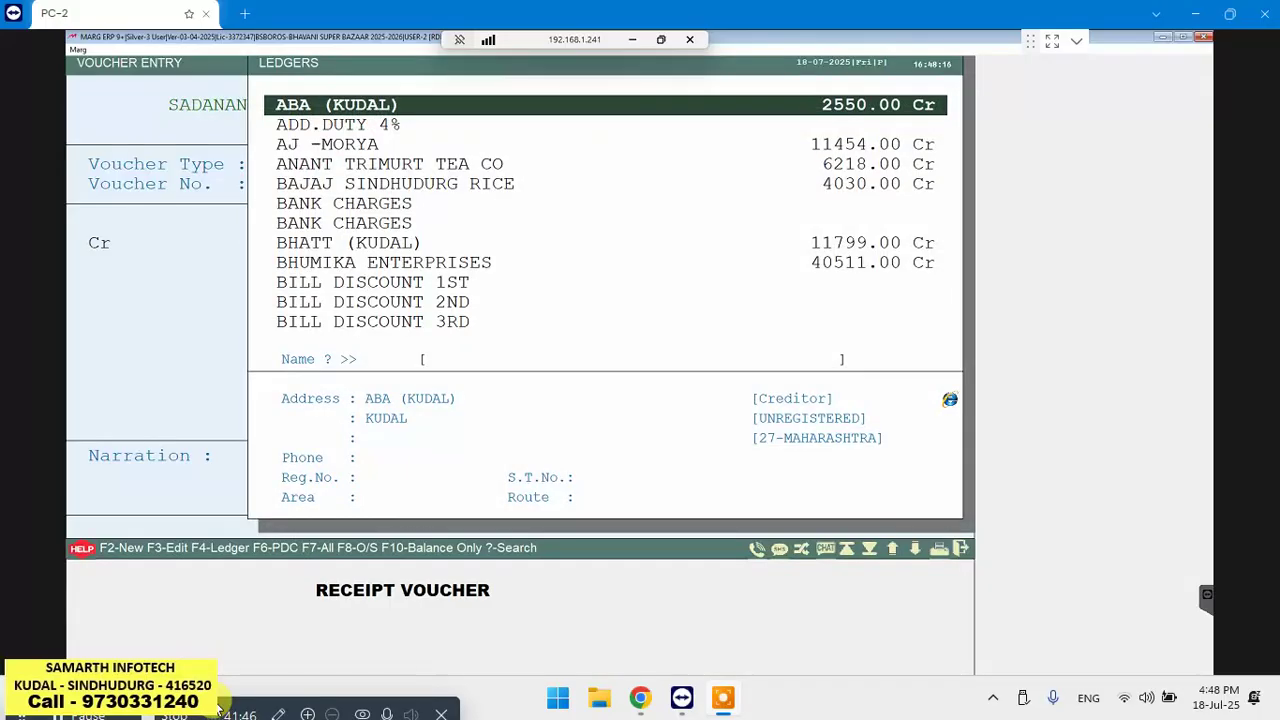
text(RAHU)
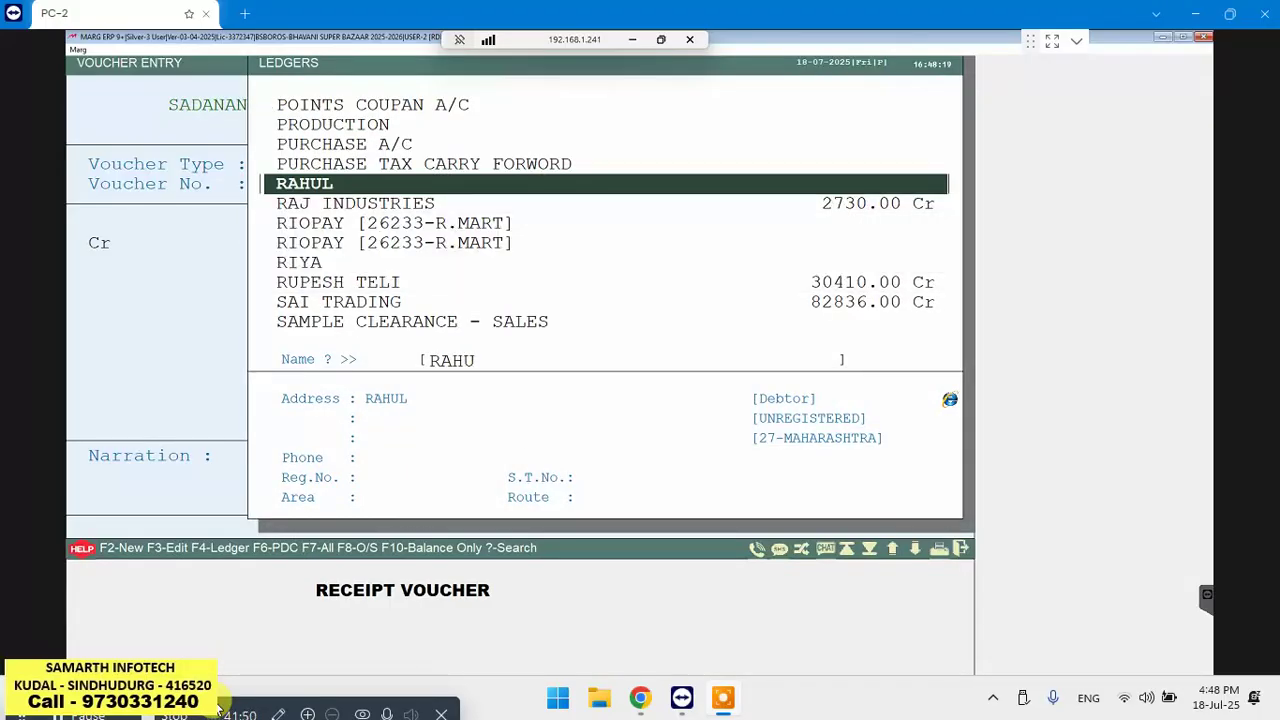
key(Return)
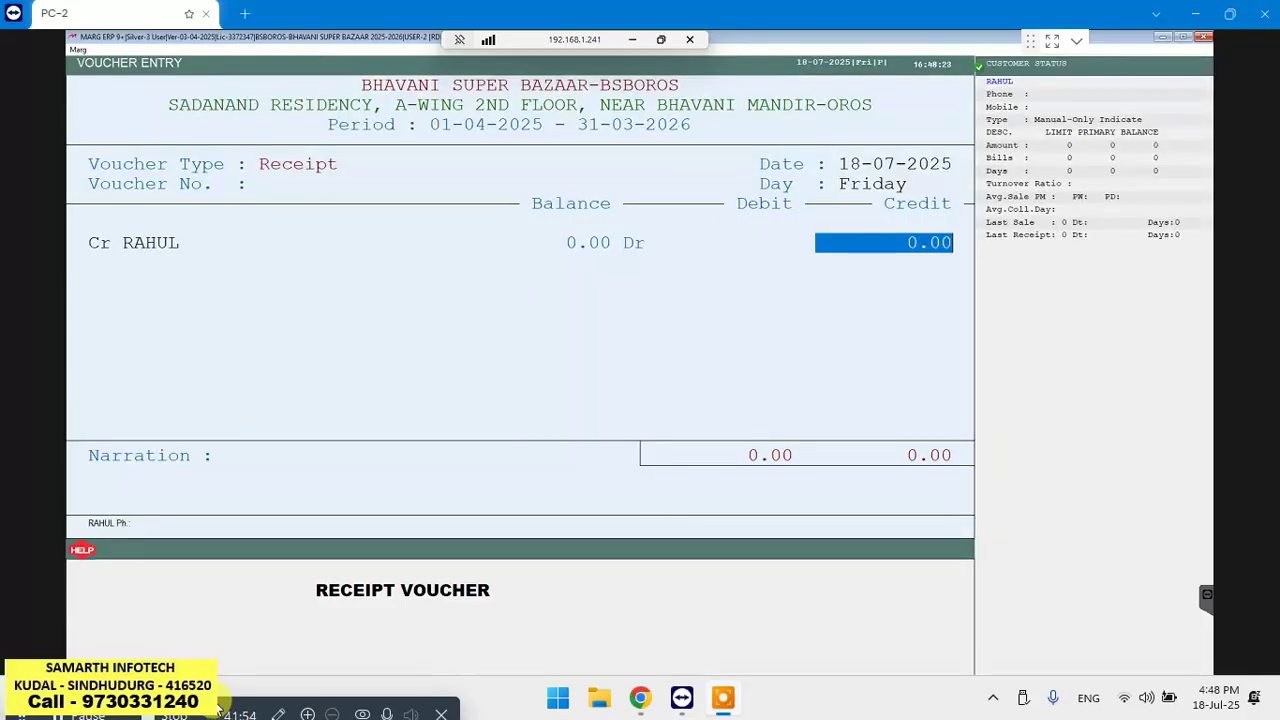
text(100)
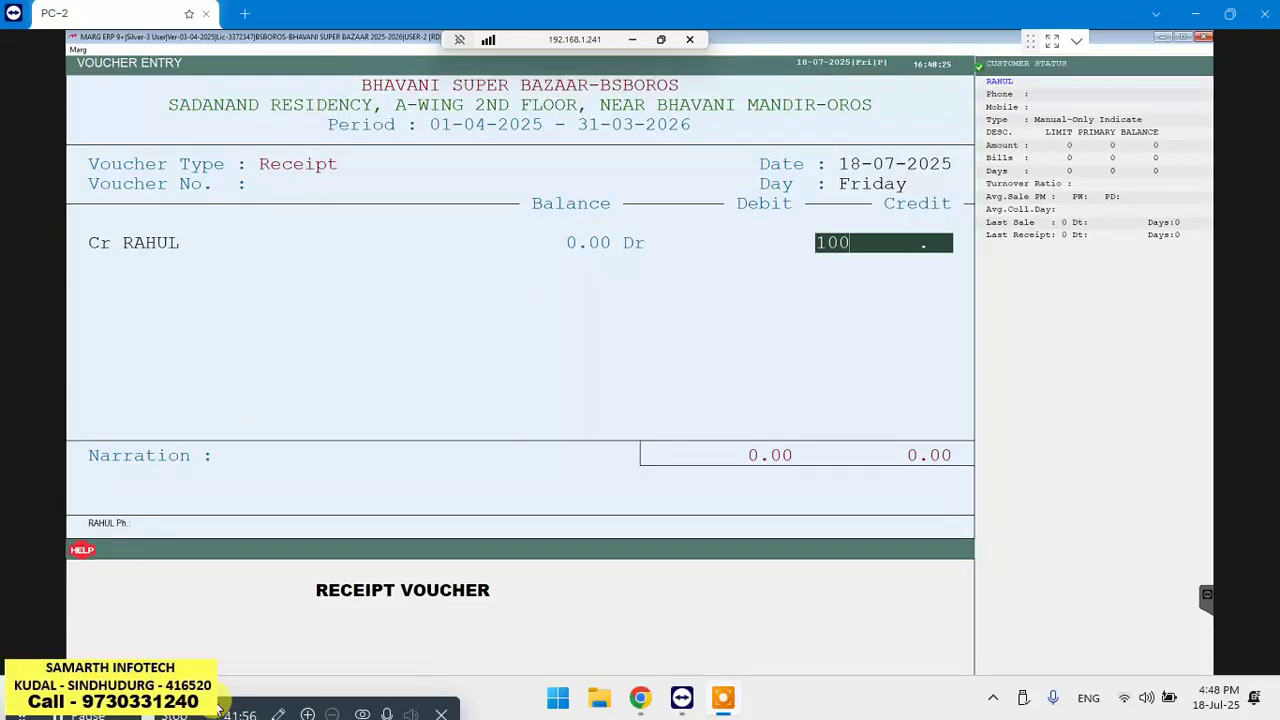
text(00)
Adjust the 10000 credit as a New Ref. and accept GST CHARGES ON ADVANCE (CGST) as debit ledger
key(Return)
key(Return)
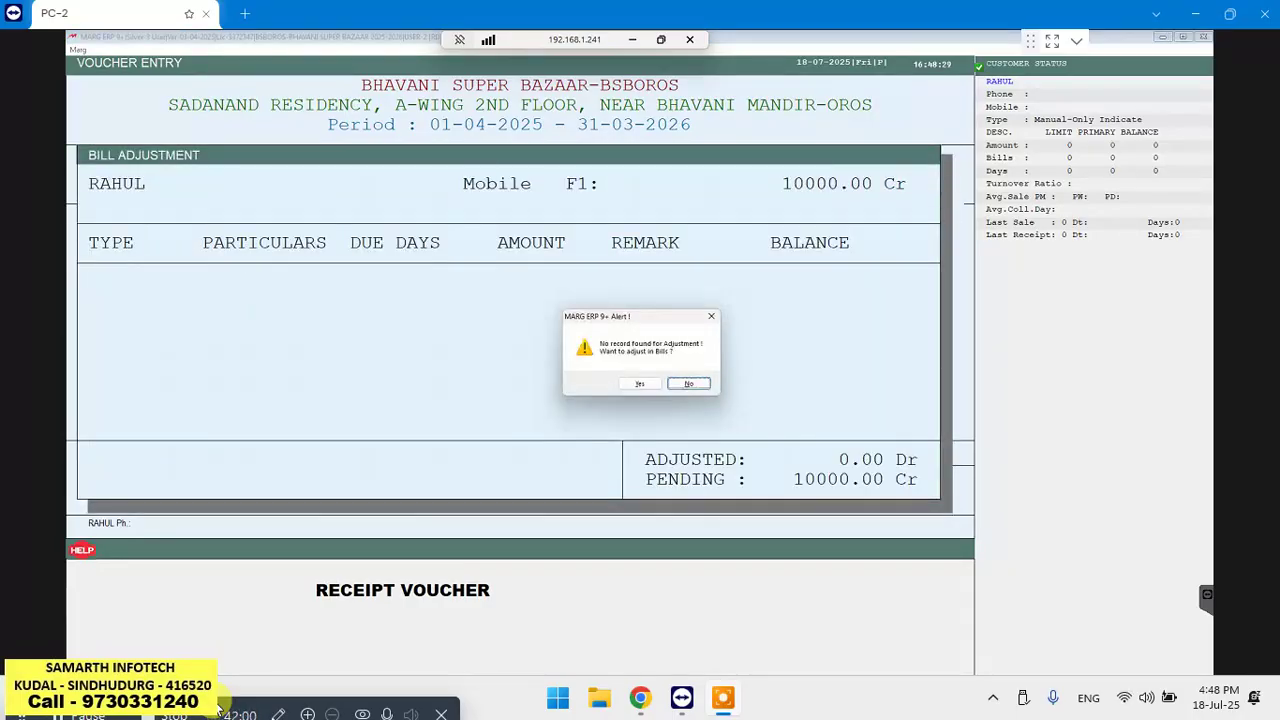
key(Left)
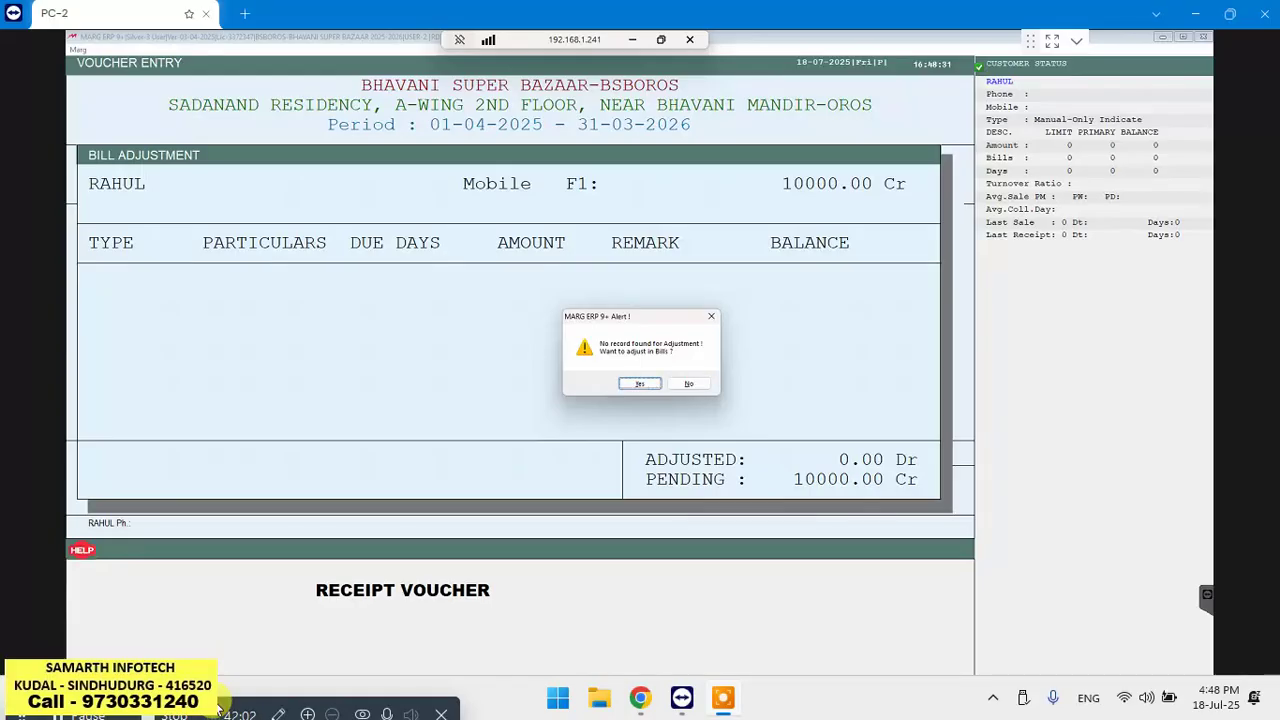
key(Return)
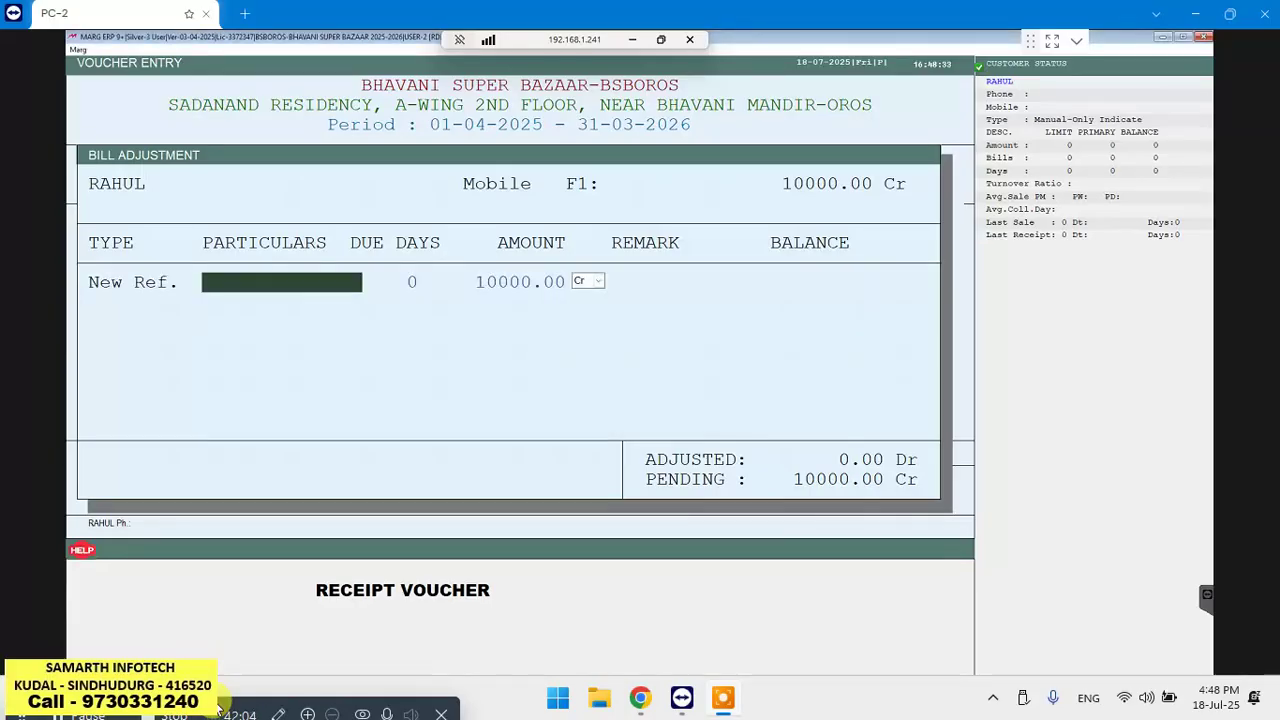
key(Return)
key(Return)
key(Return)
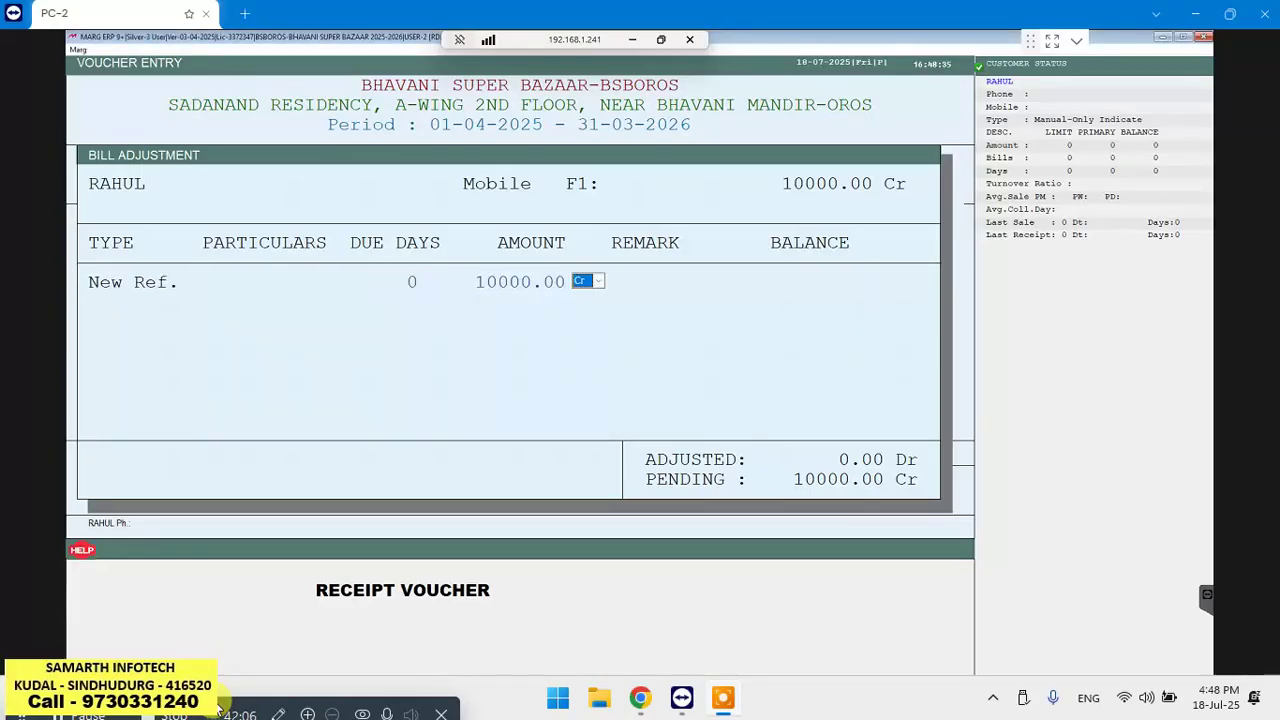
key(Return)
key(Return)
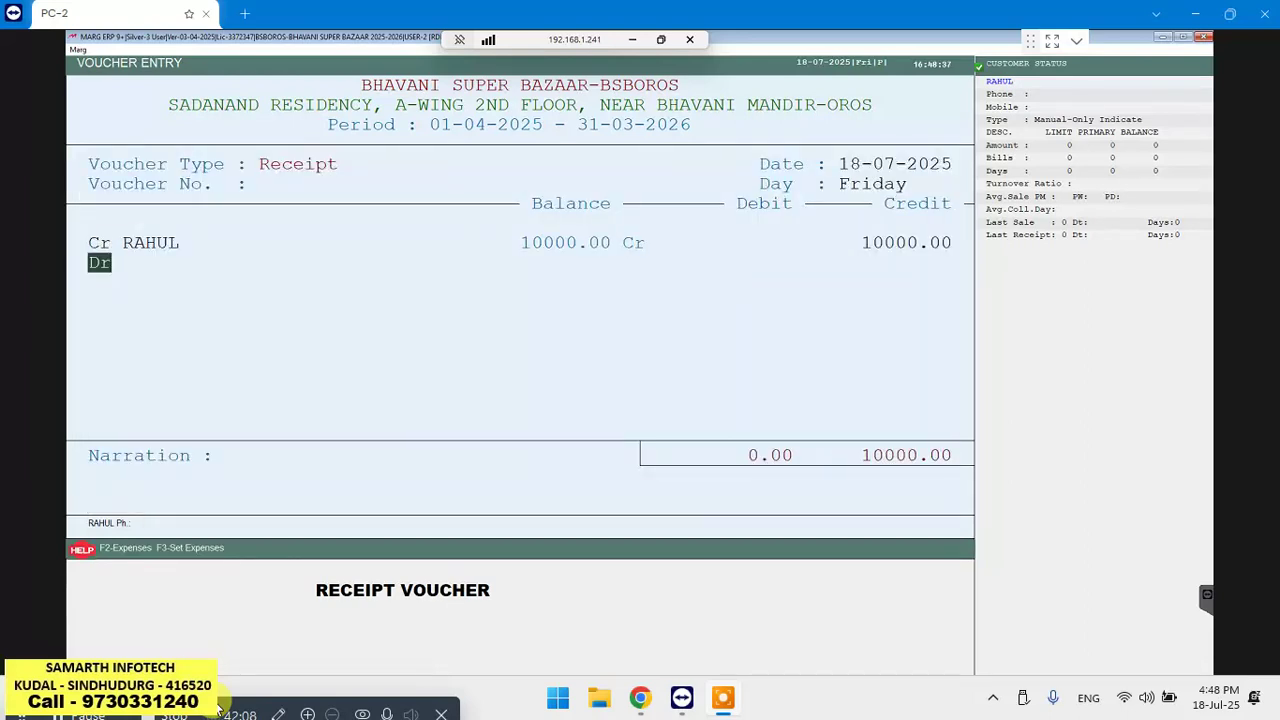
key(Return)
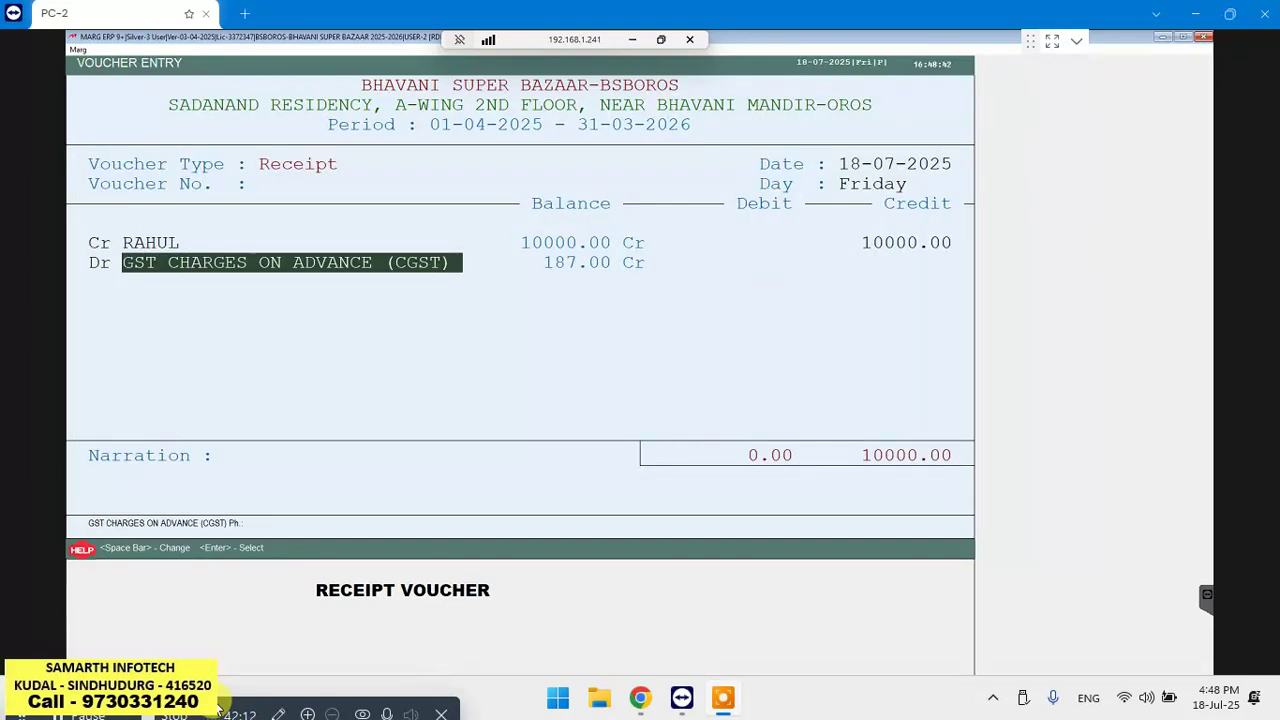
key(Return)
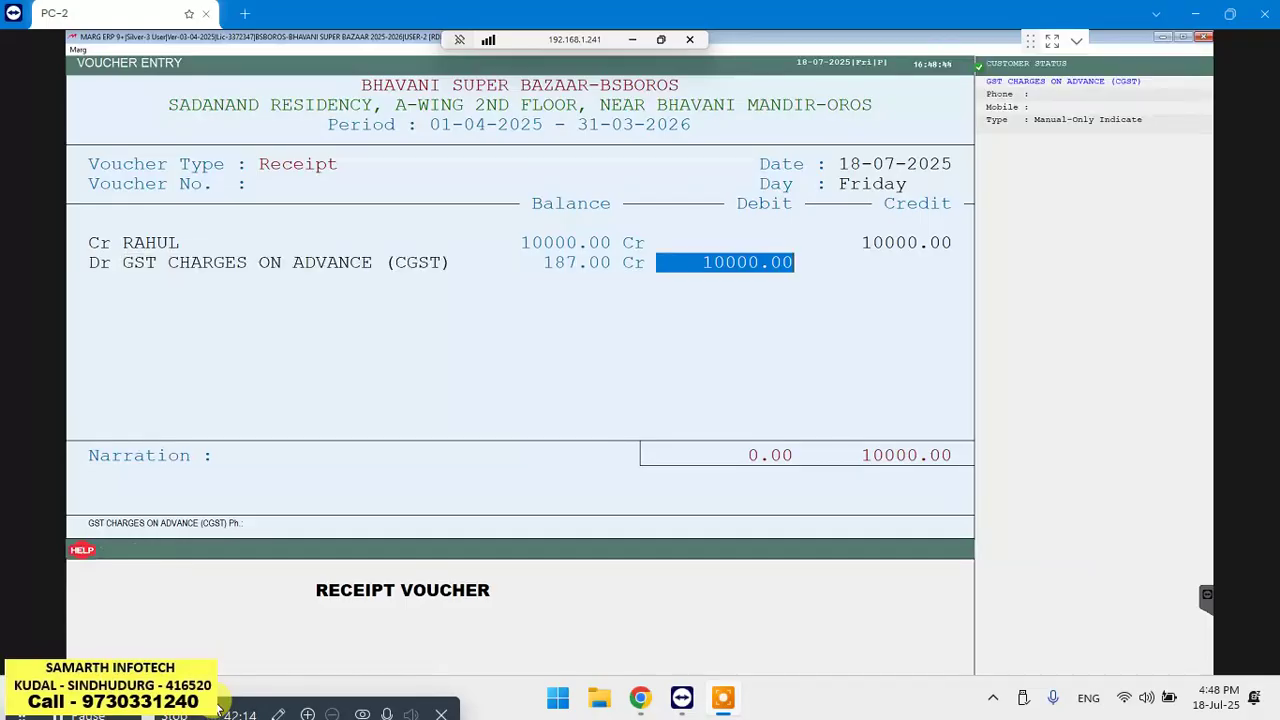
key(Return)
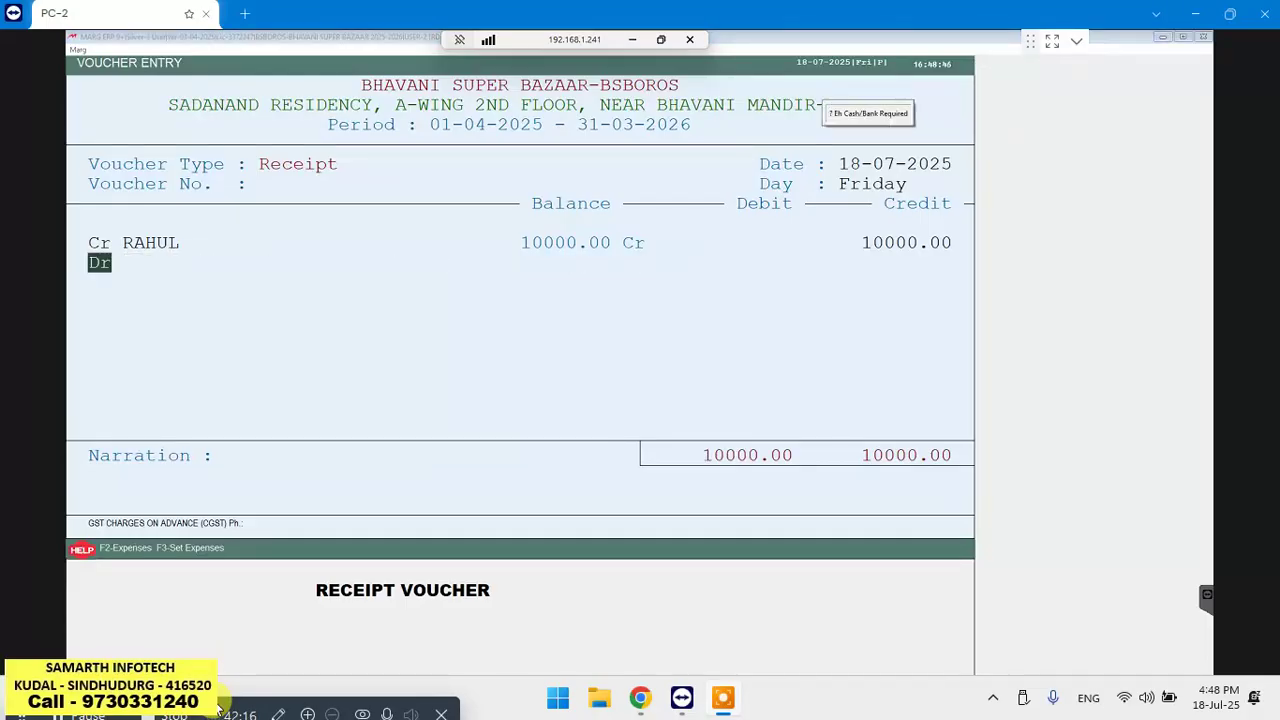
key(Return)
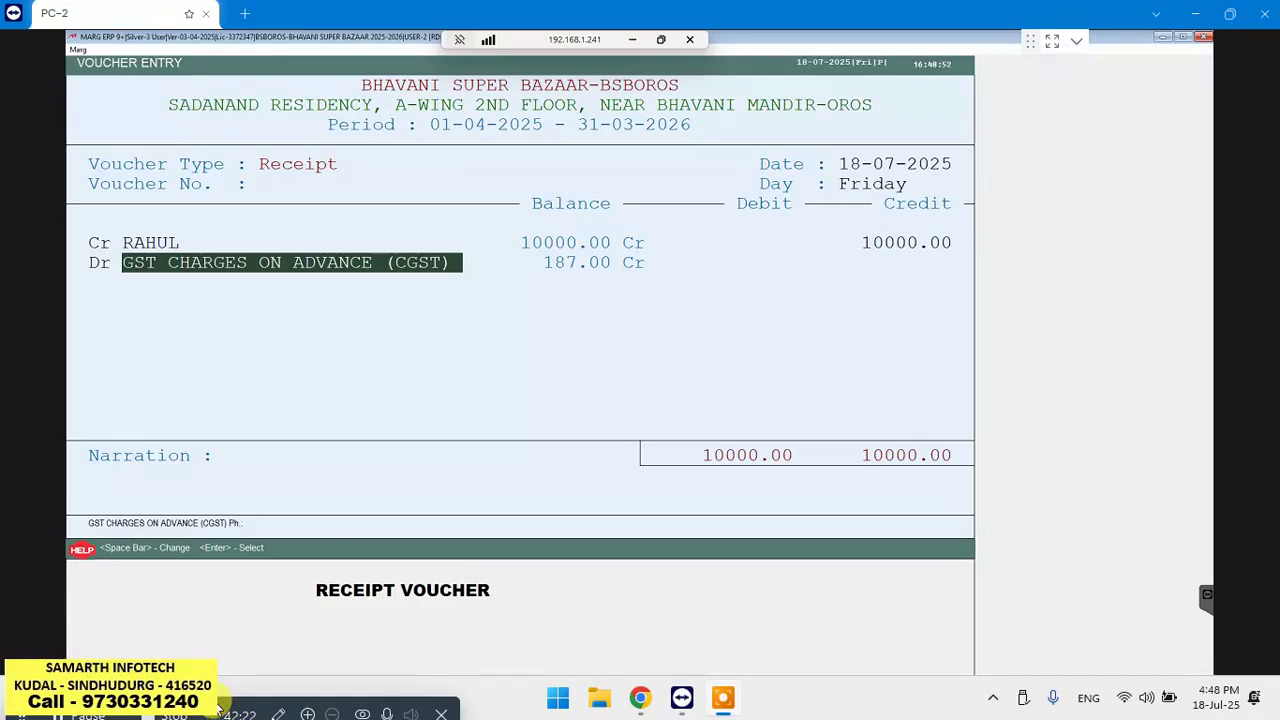
Debit the 10000 to CASH, leave the narration blank, and save the receipt voucher
key(space)
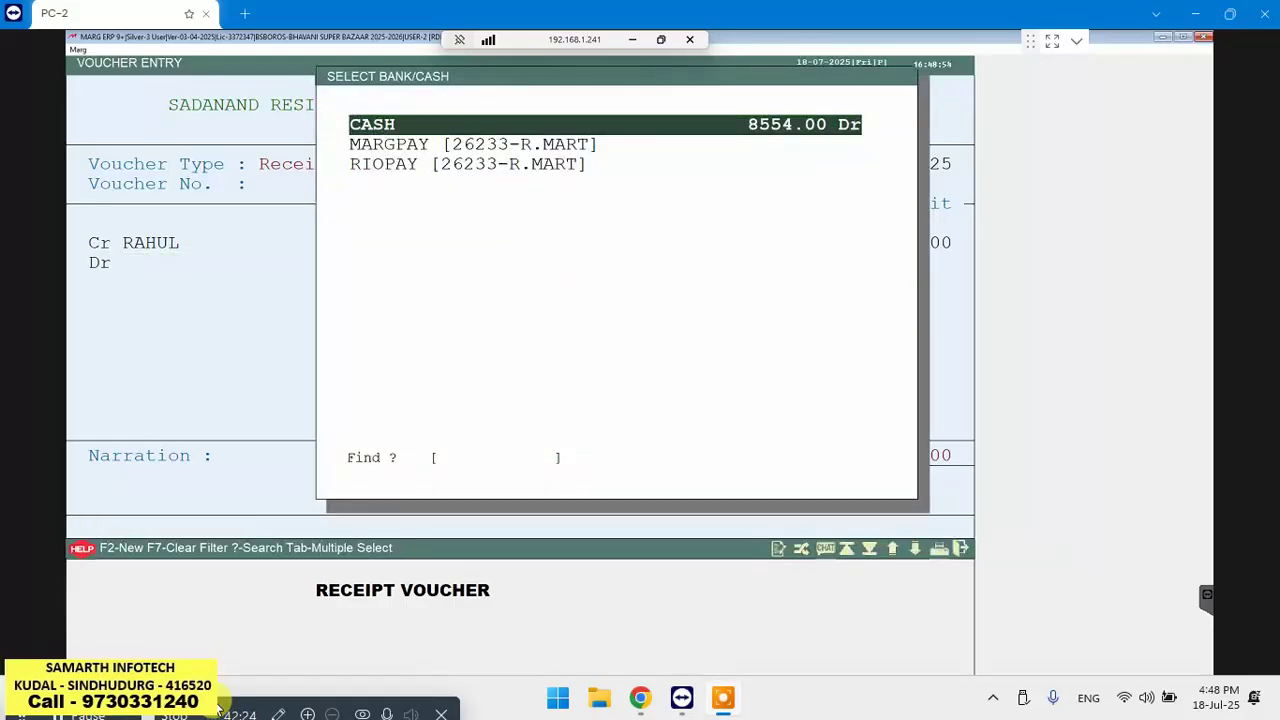
key(Return)
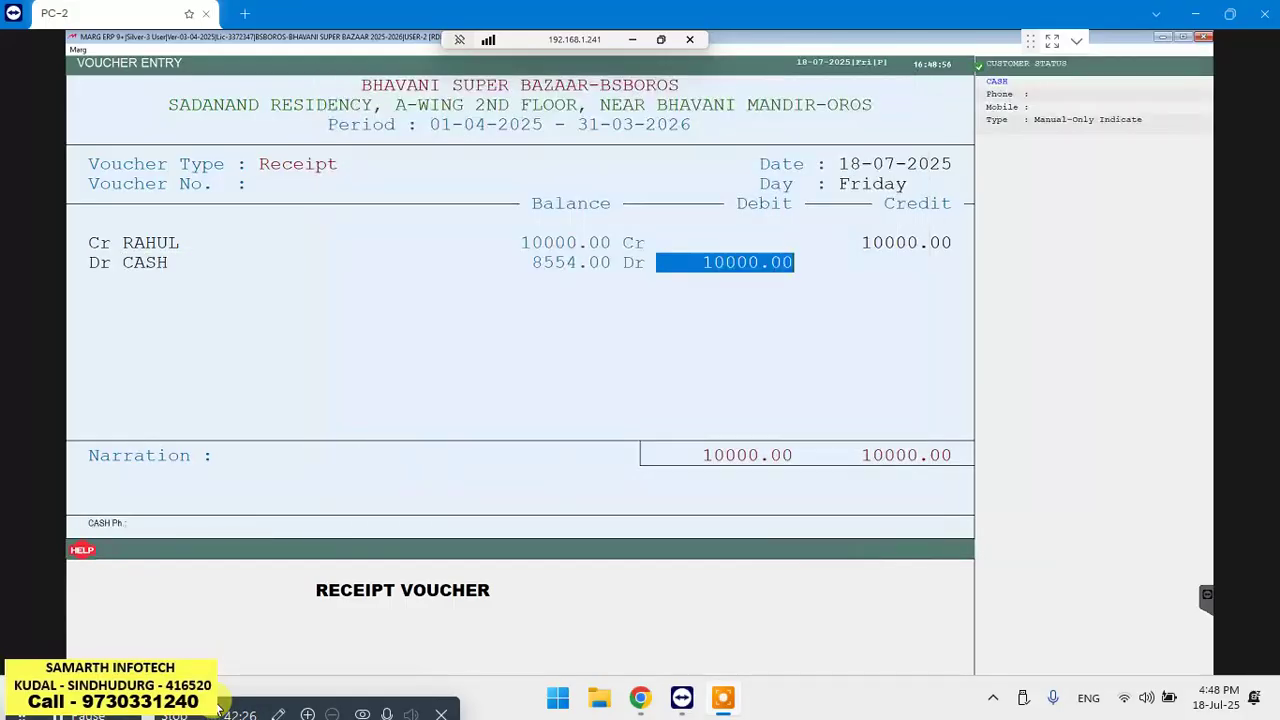
key(Return)
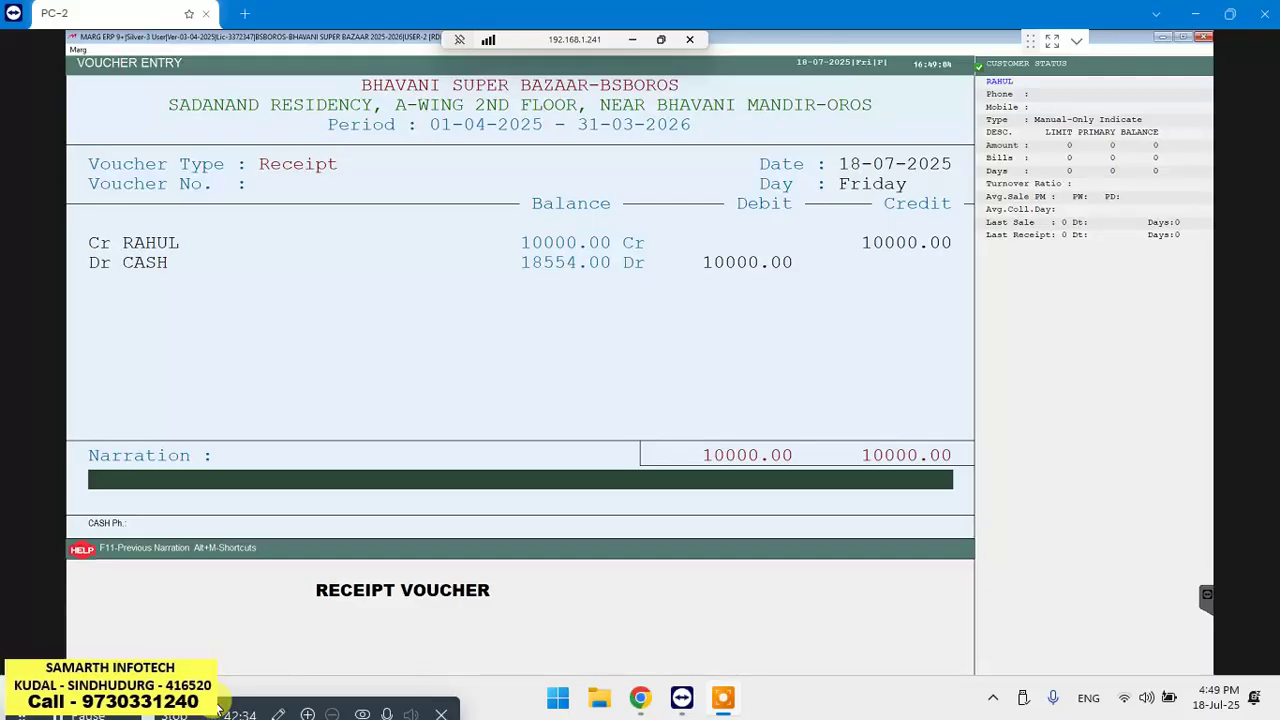
key(Return)
key(Return)
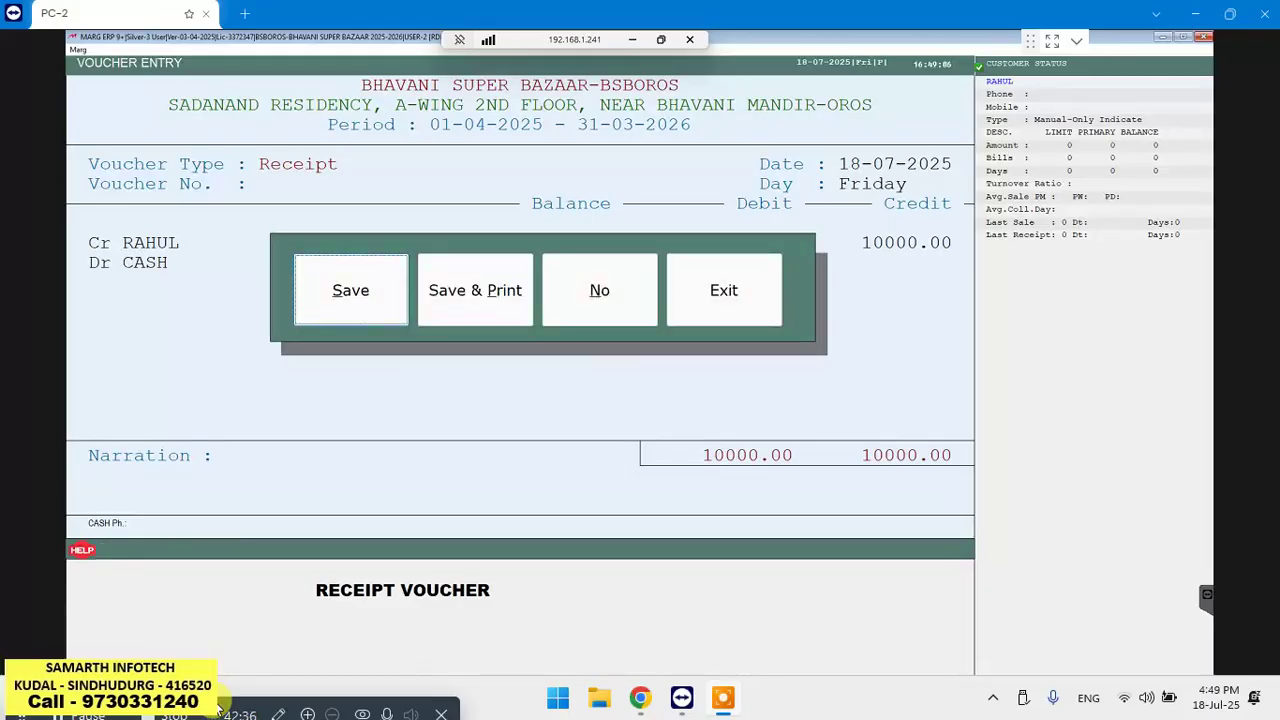
key(Return)
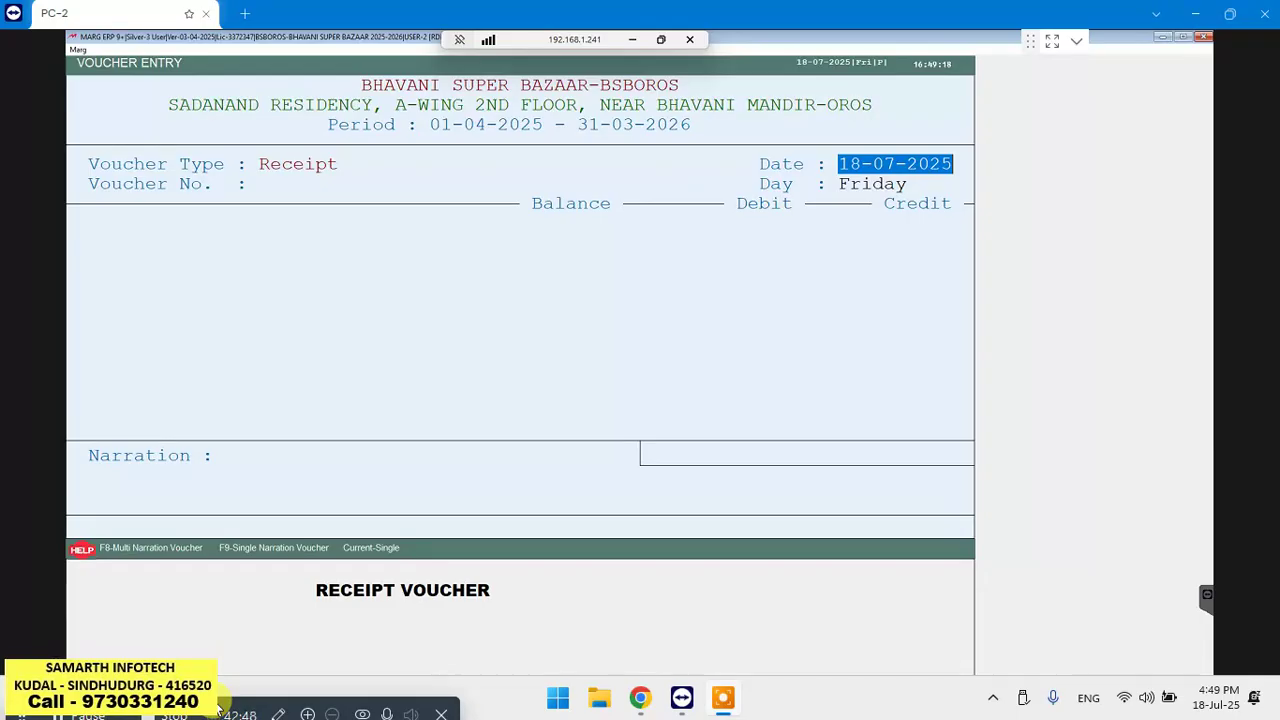
key(Escape)
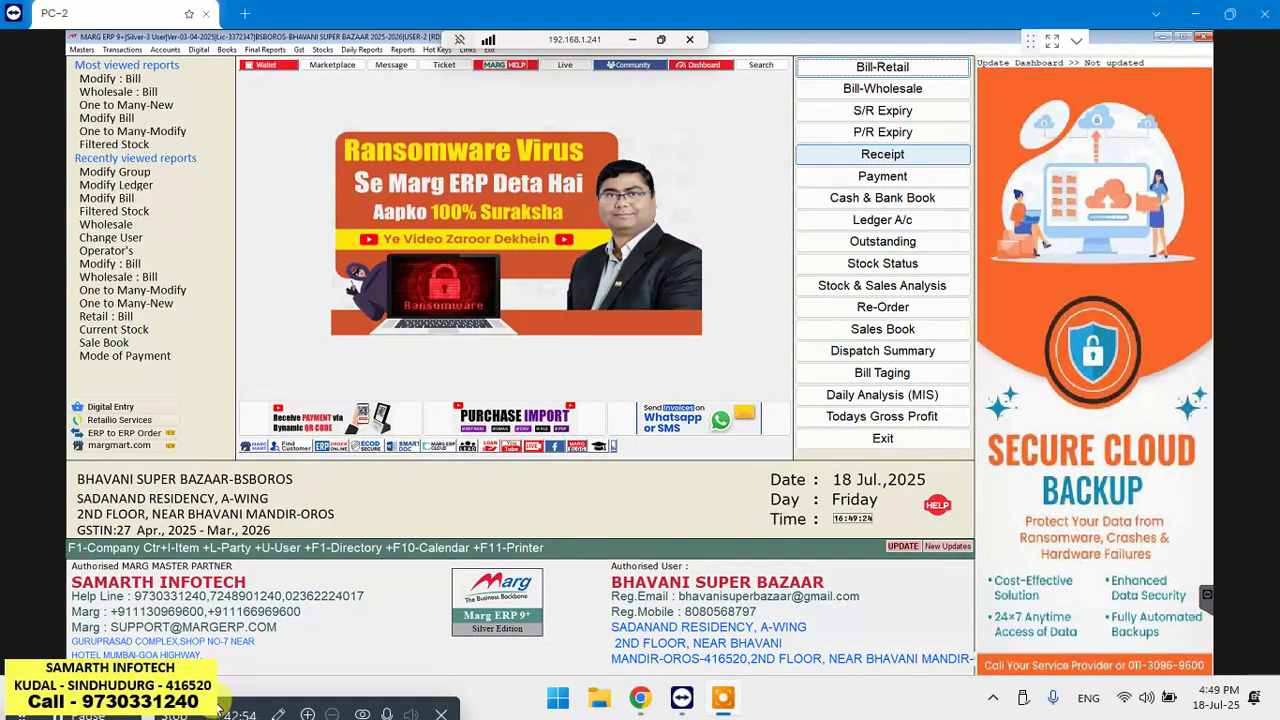
Start wholesale sale bill A000057 dated 18-07-2025 for the customer, reaching the empty product grid
key(Up)
key(Up)
key(Up)
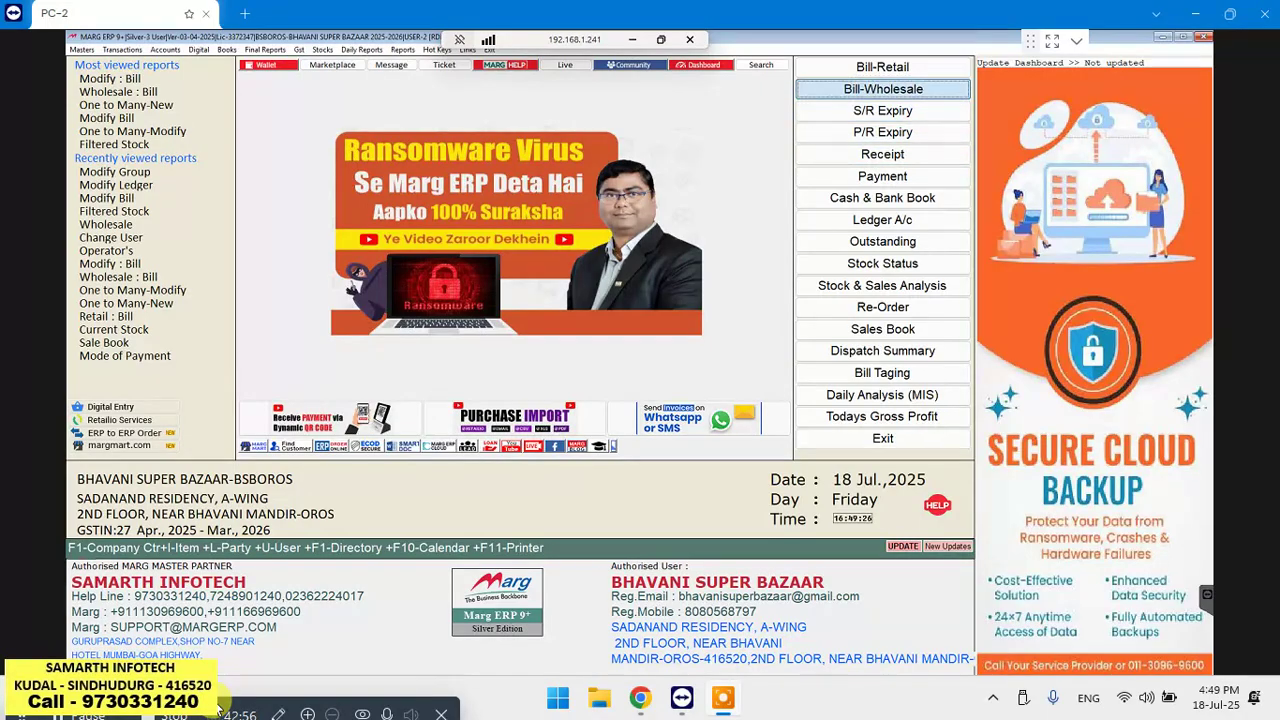
key(Return)
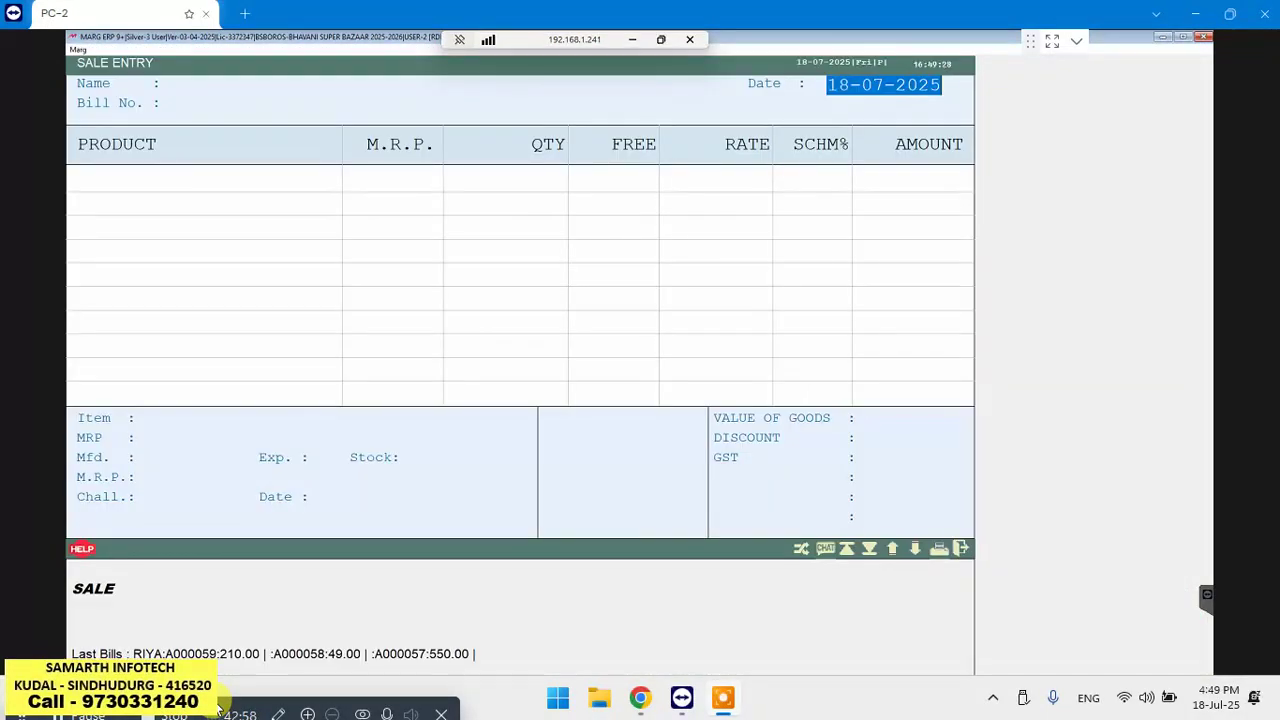
key(Return)
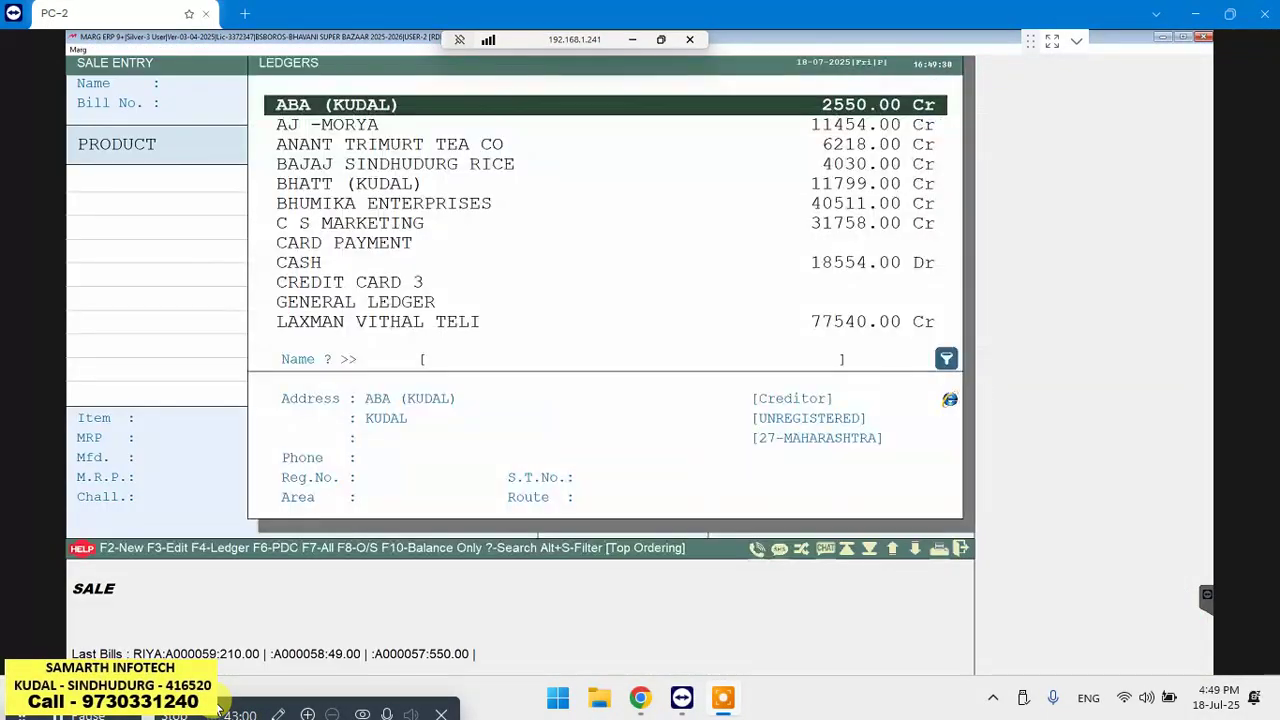
text(RAHUL)
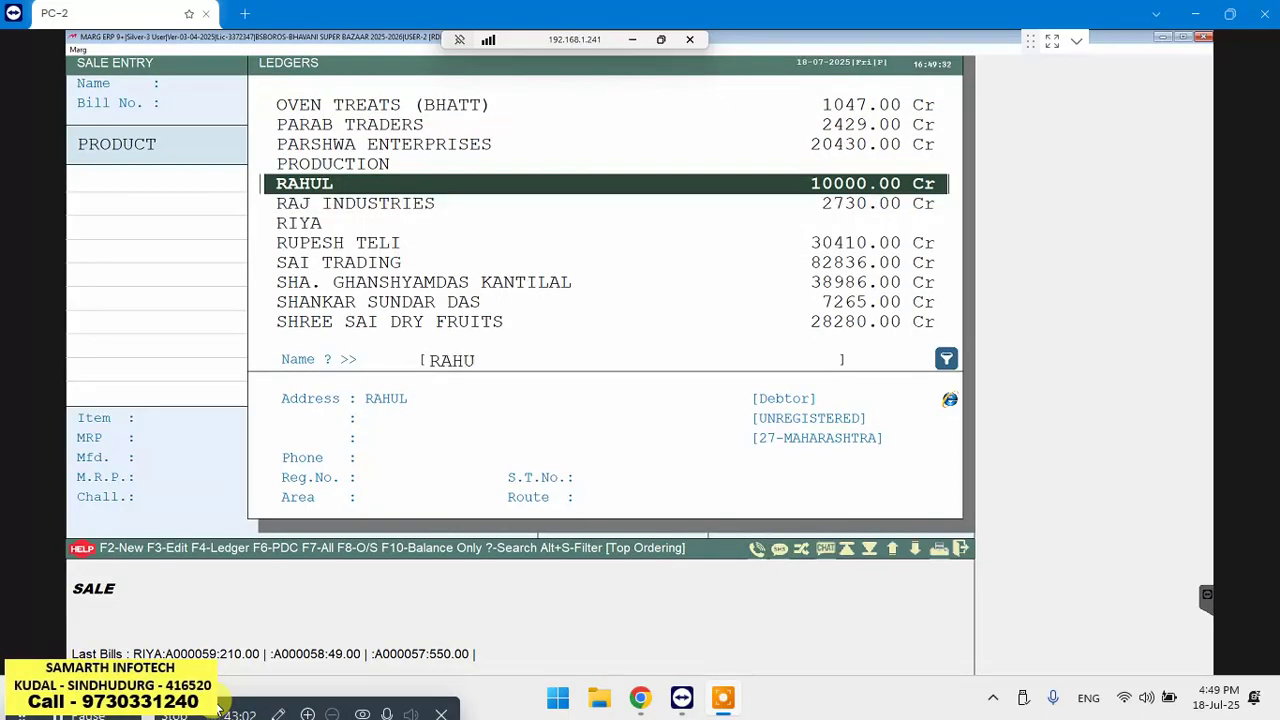
key(Return)
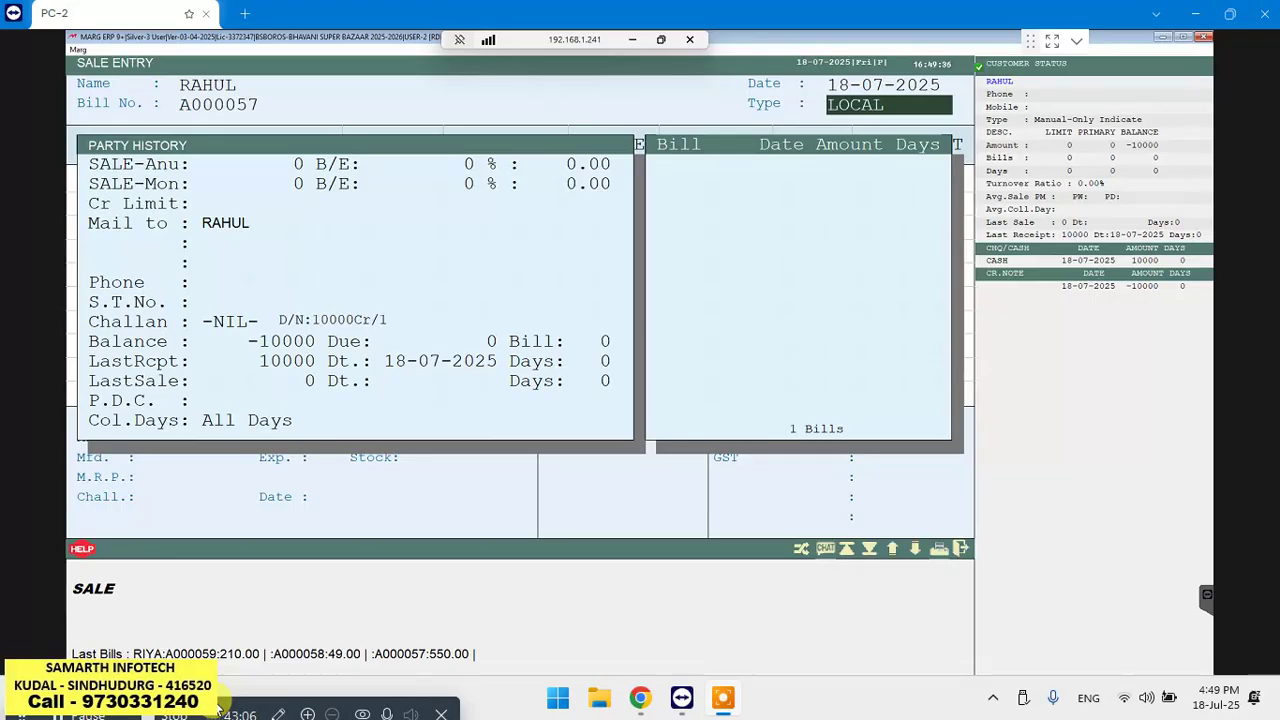
key(Escape)
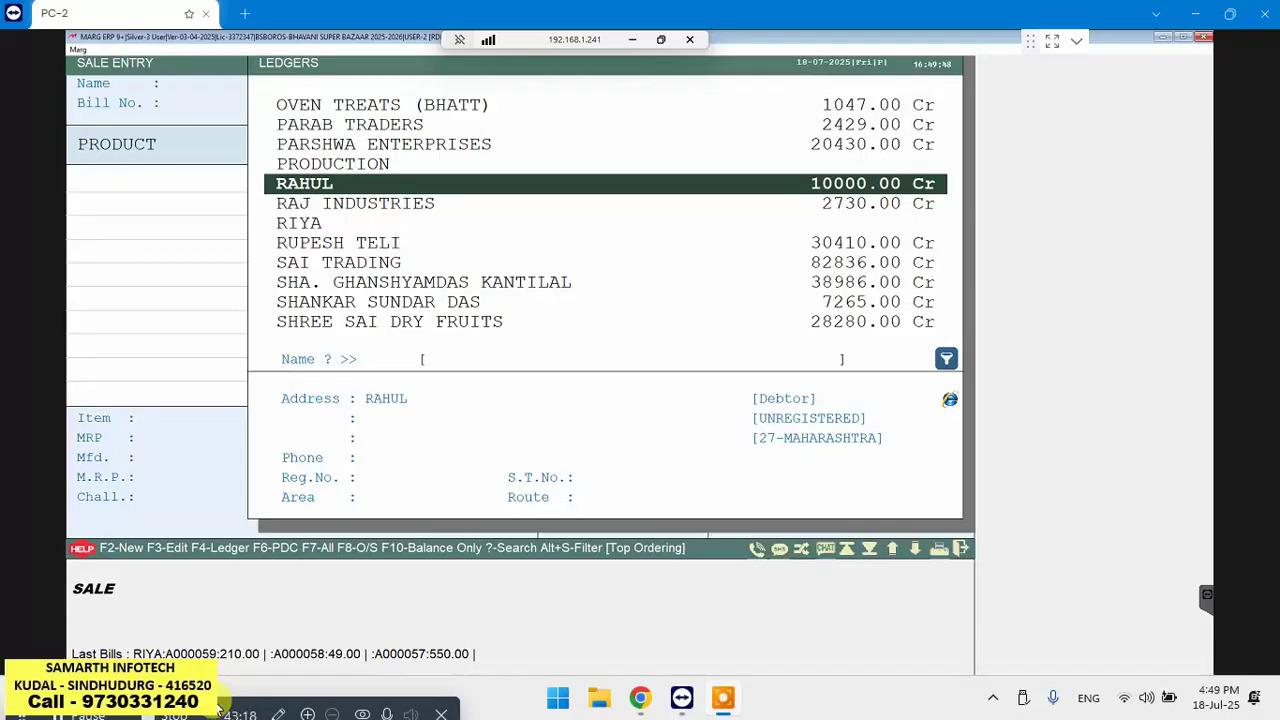
key(Return)
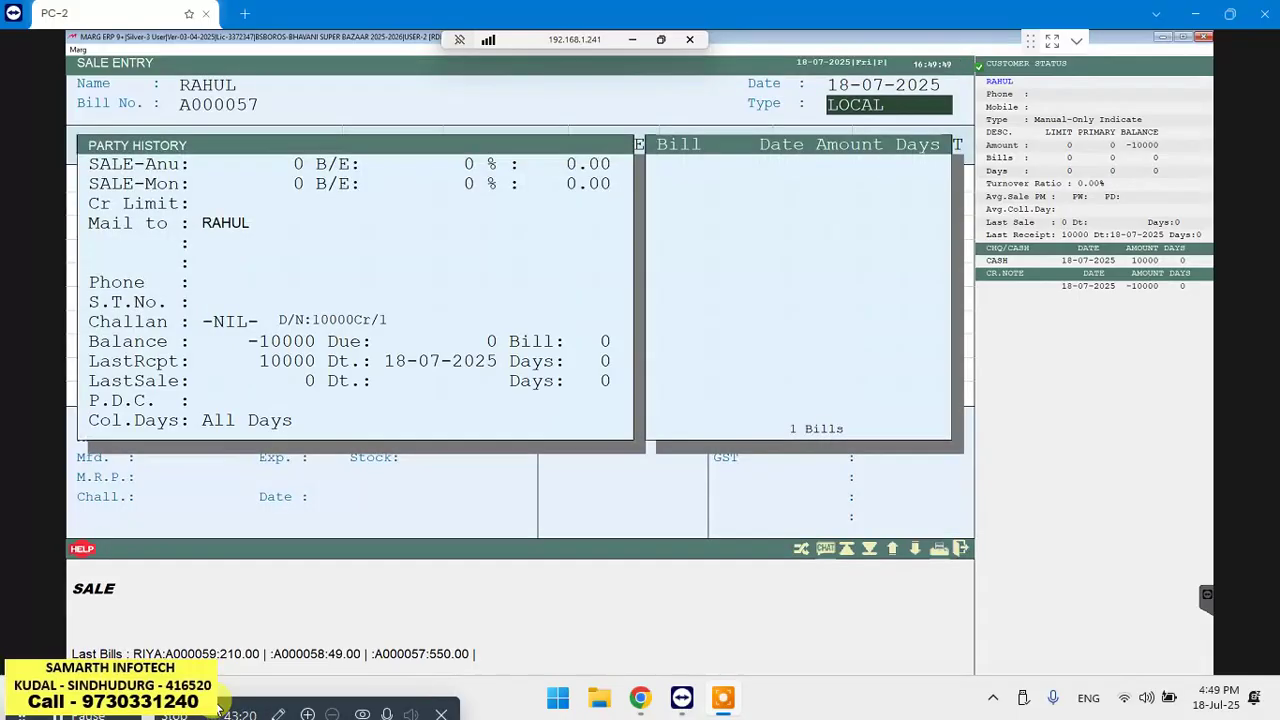
key(Return)
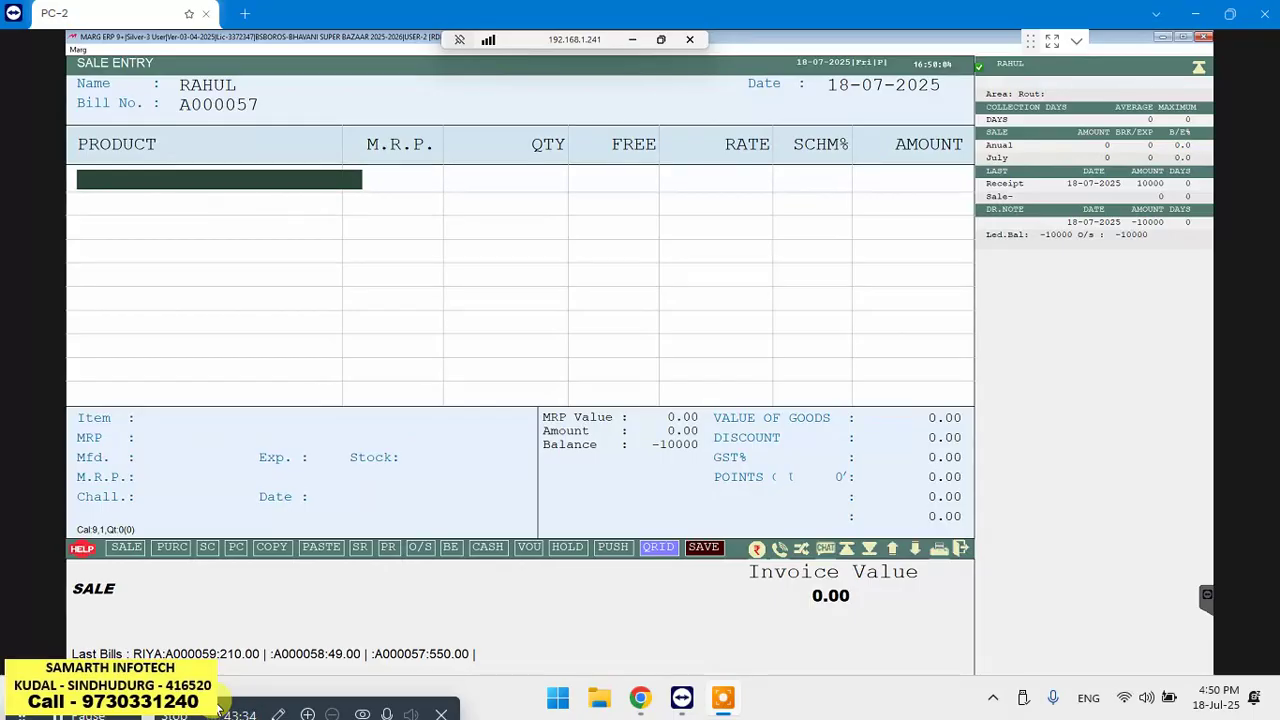
Add 4 WILD STONE at 225.00 (900.00), with 0.00 discount and 0.00 cash received
key(Return)
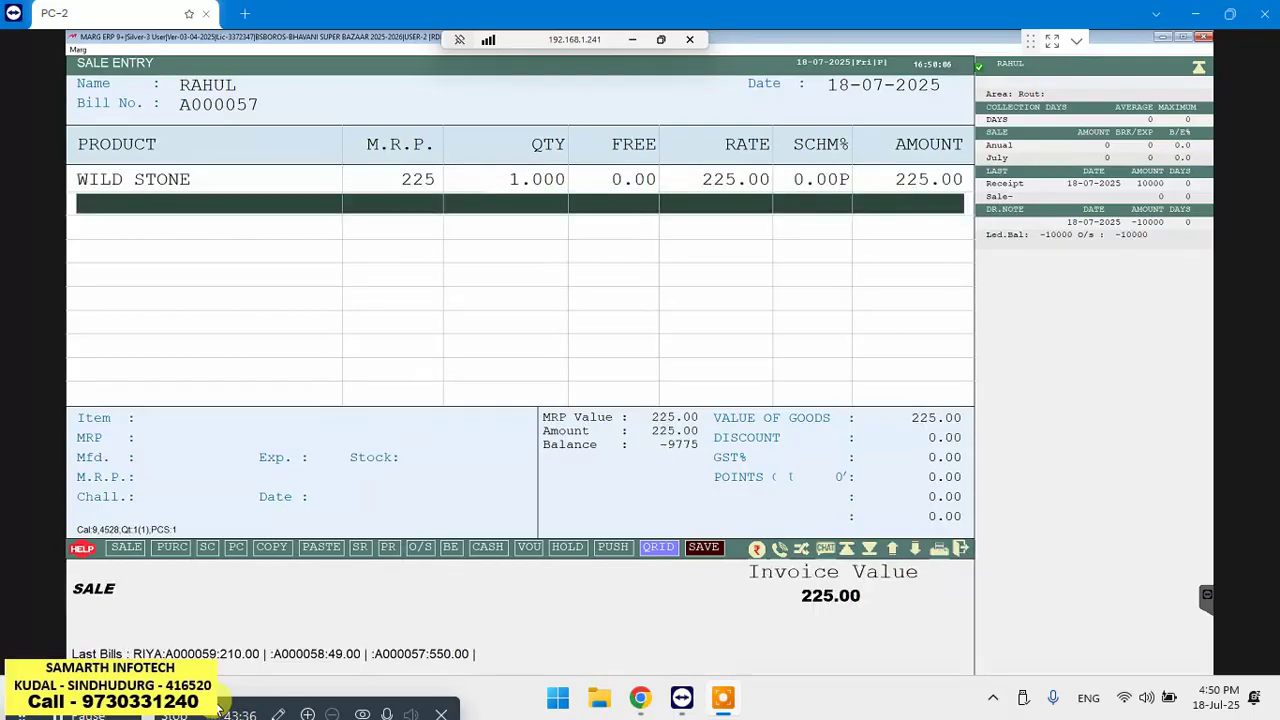
key(Up)
key(Return)
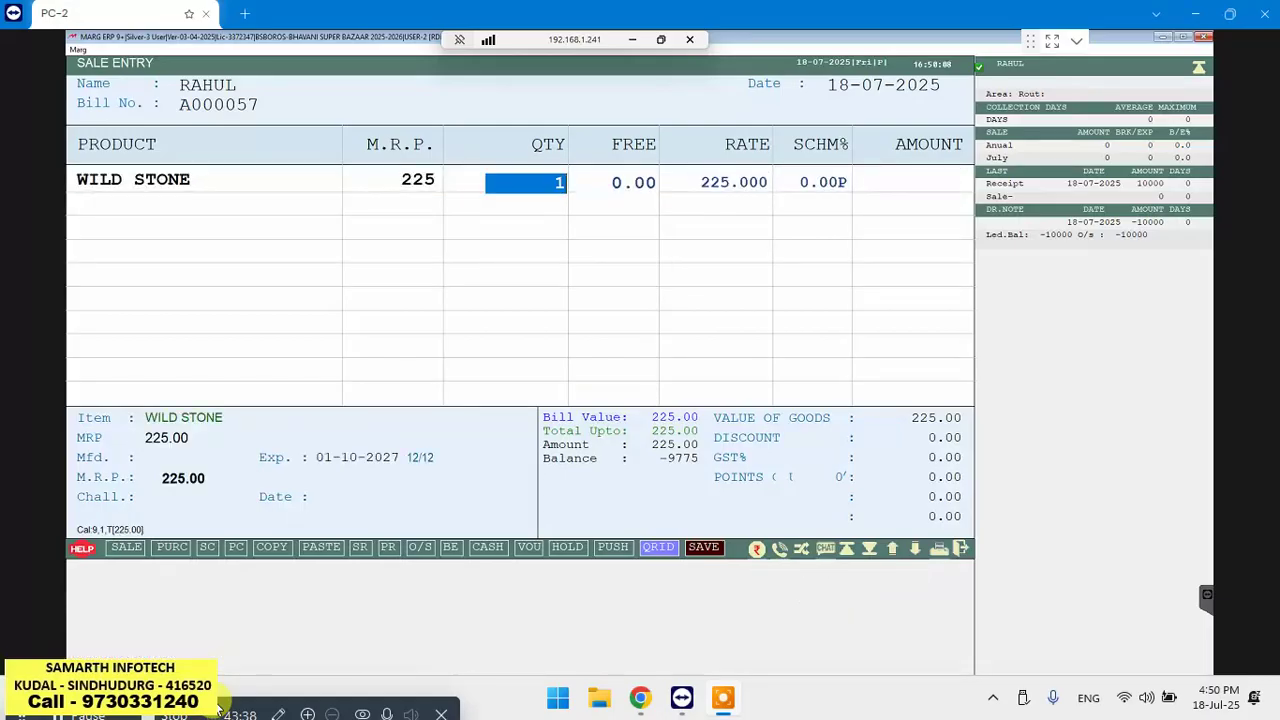
text(4)
key(Return)
key(Return)
key(Return)
key(Return)
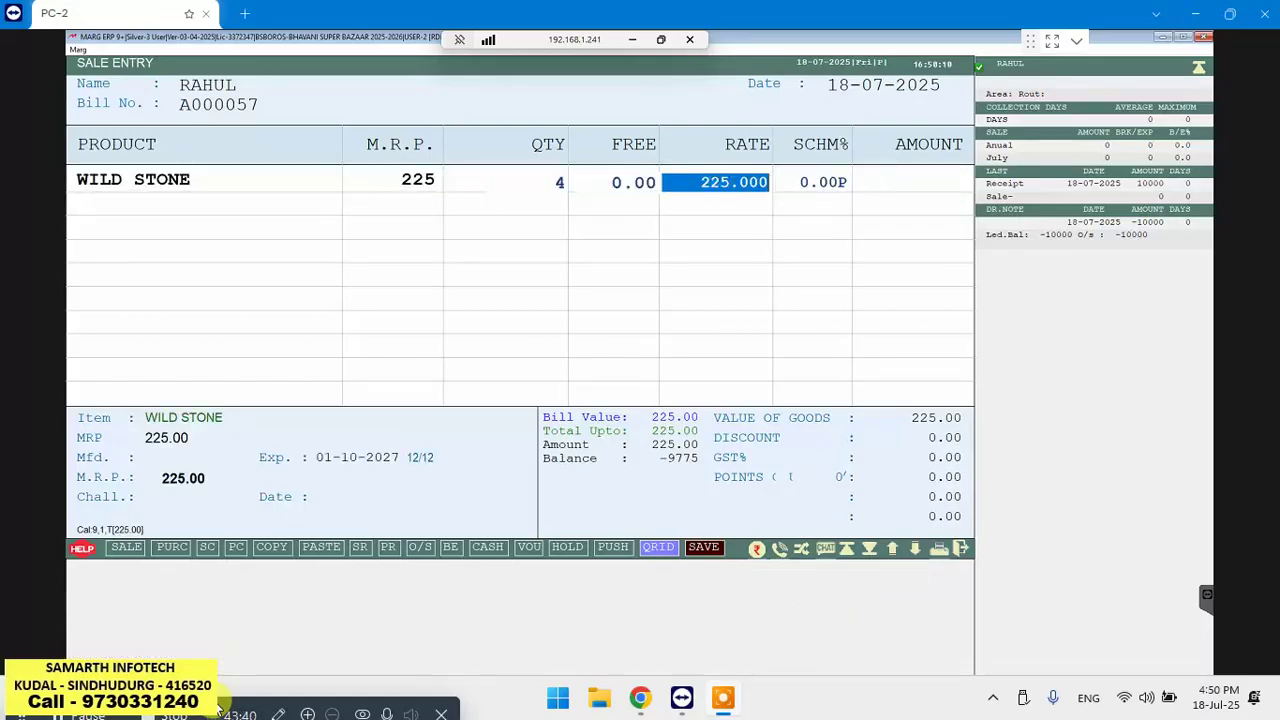
key(Return)
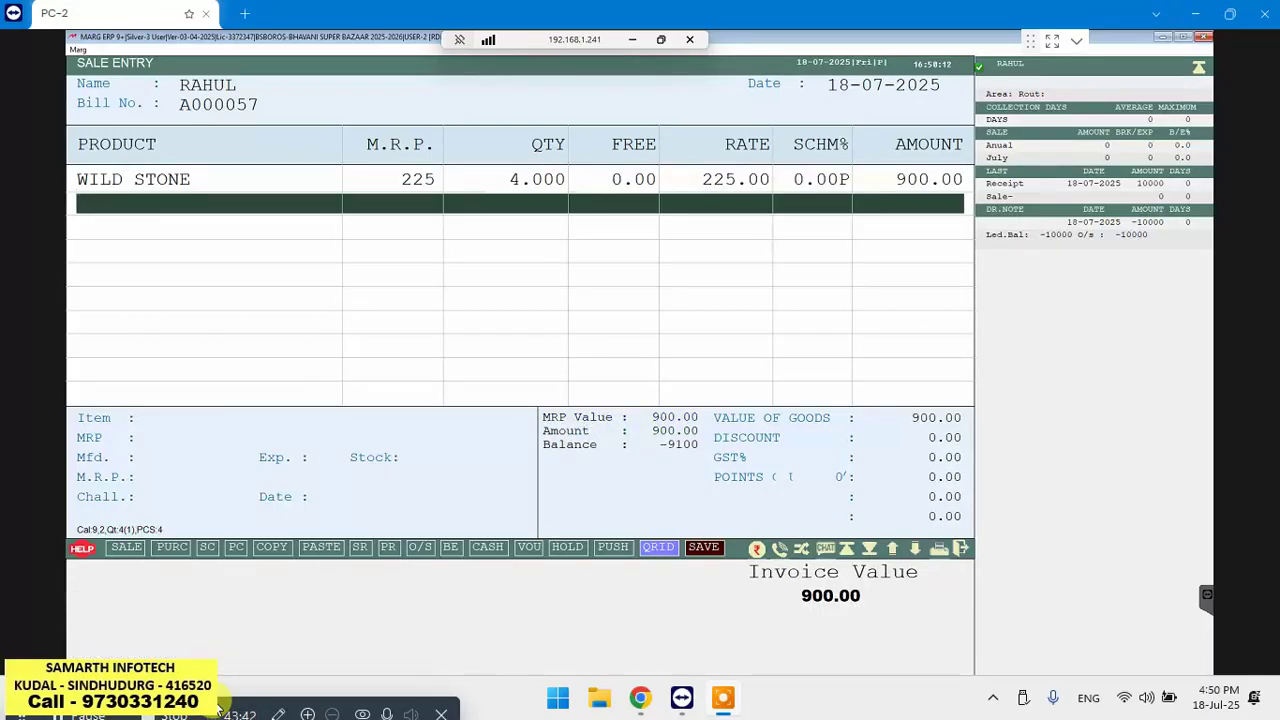
key(Return)
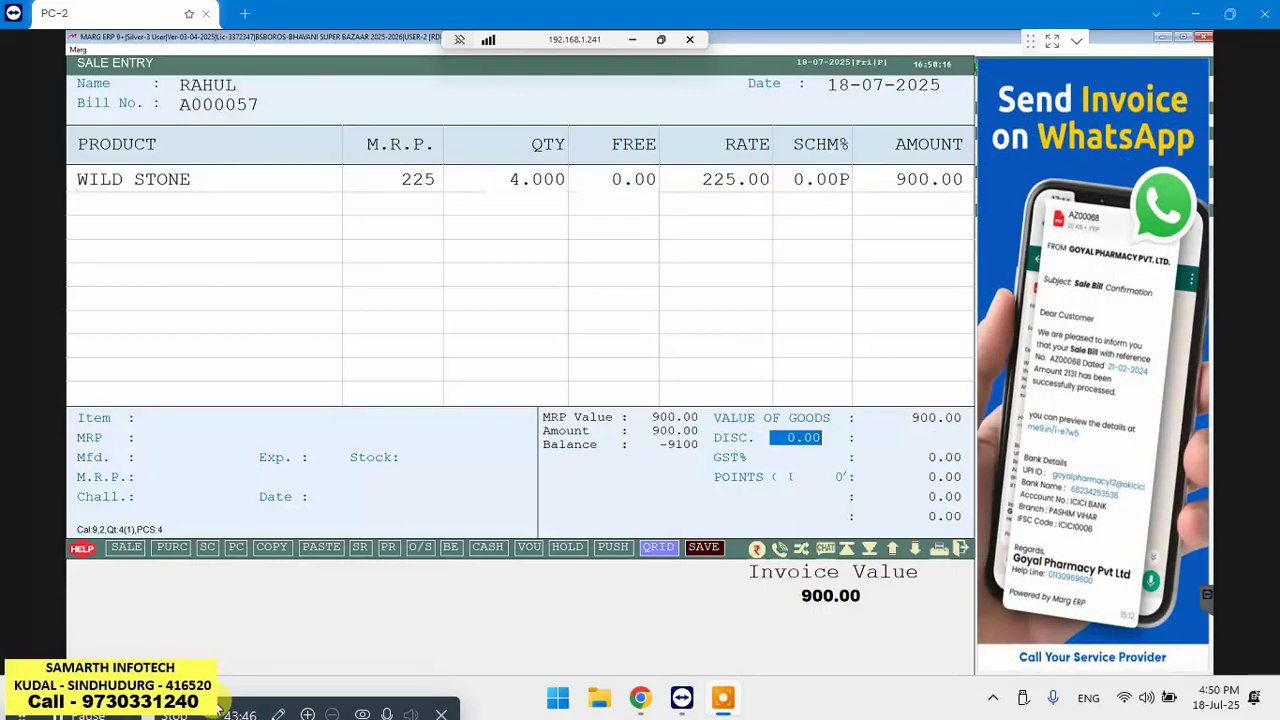
key(Return)
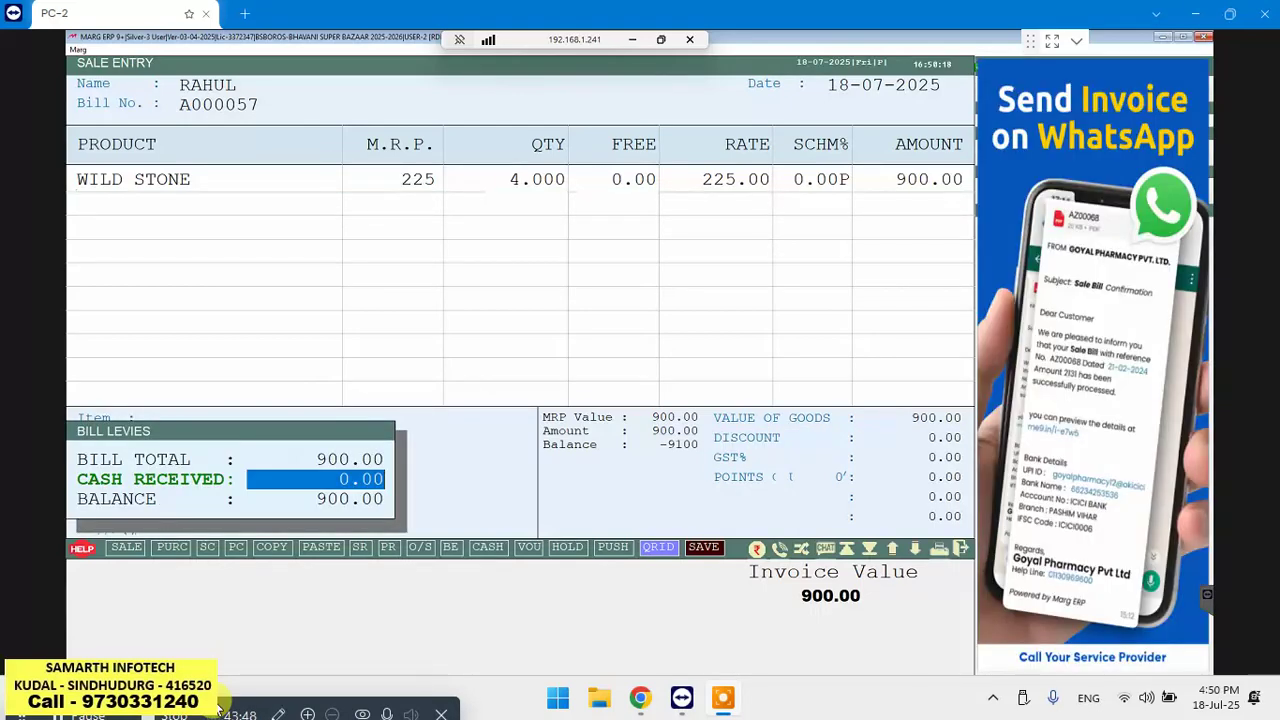
key(Return)
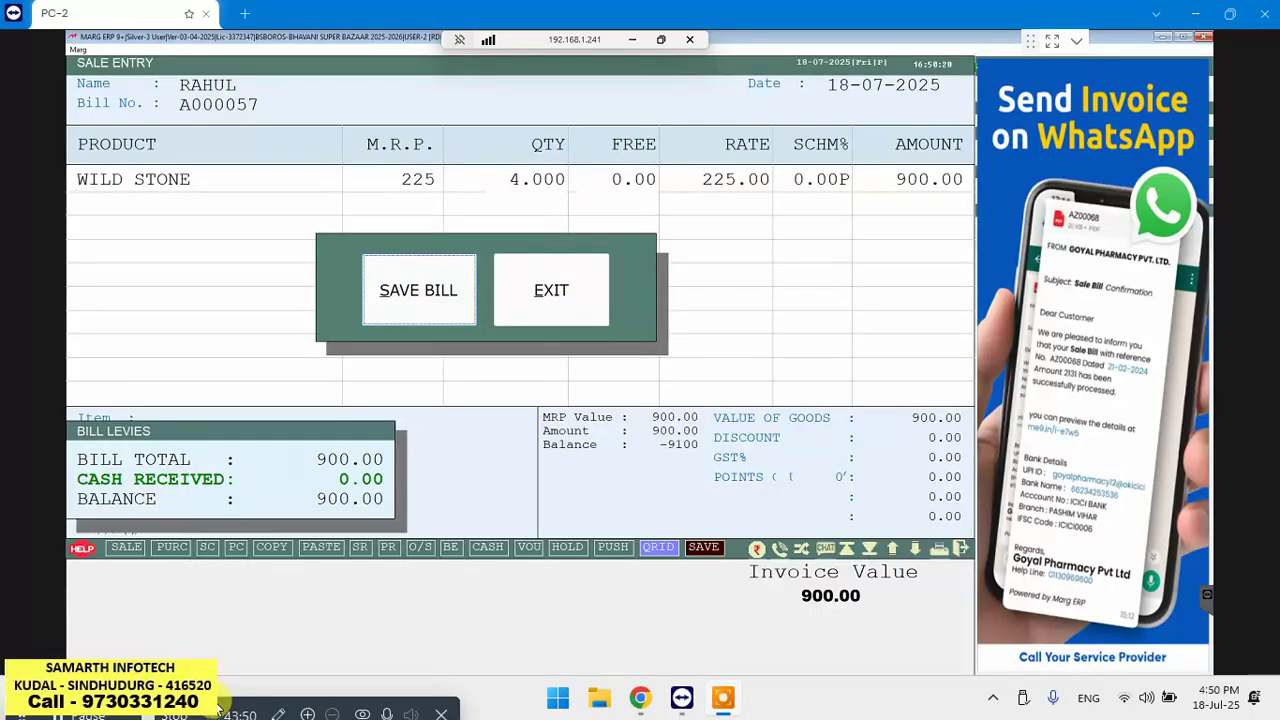
key(Return)
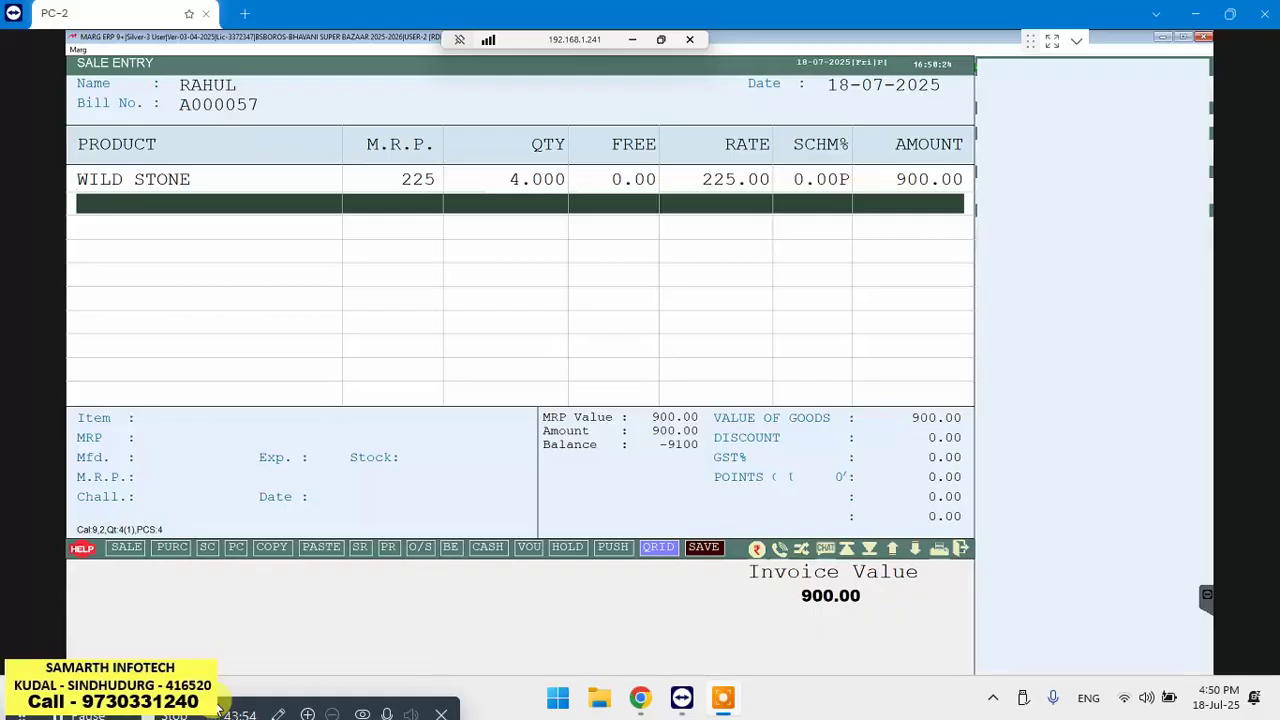
key(Return)
key(Return)
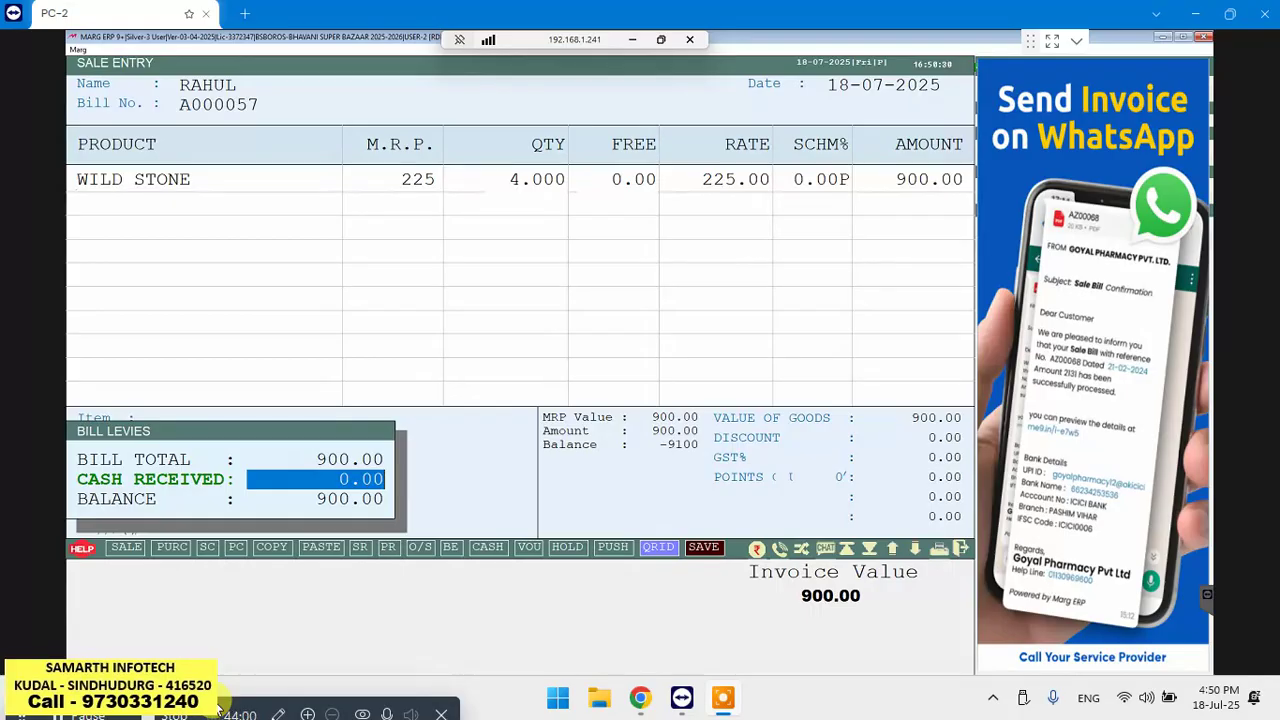
Save bill A000057, adjusting 900.00 against the customer's pending 10000.00 credit, without sending a message
key(Return)
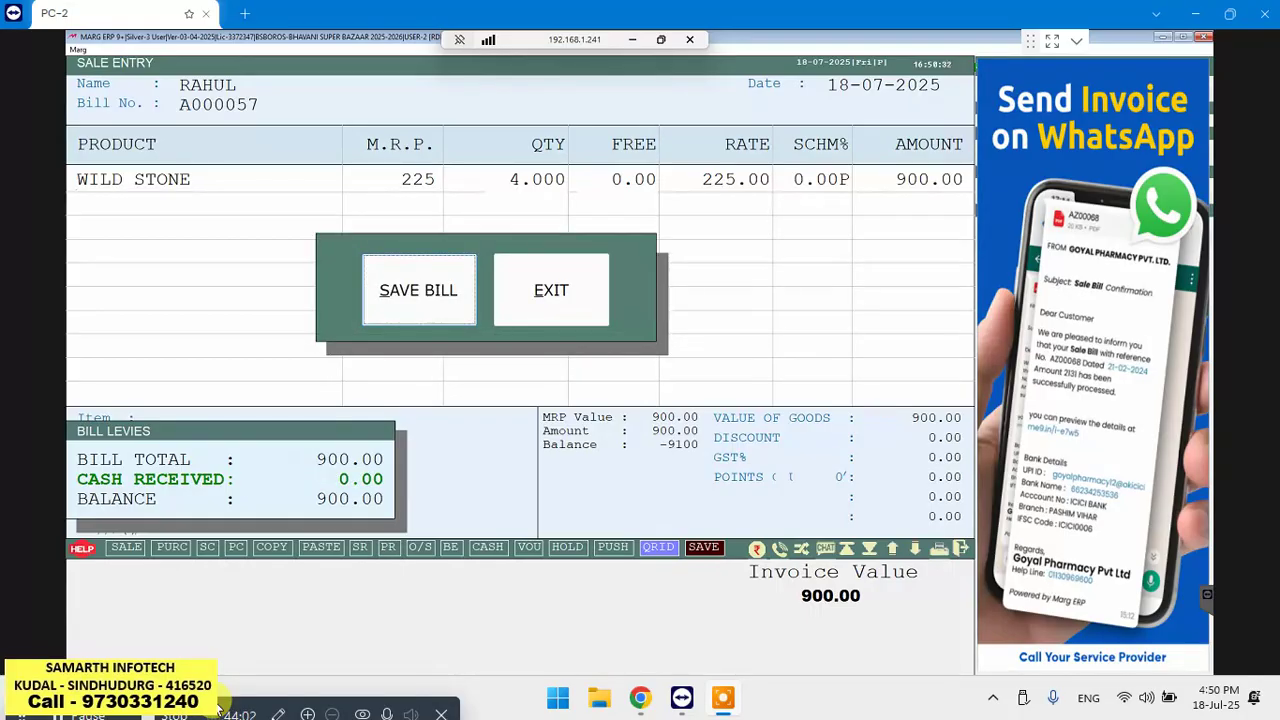
key(Return)
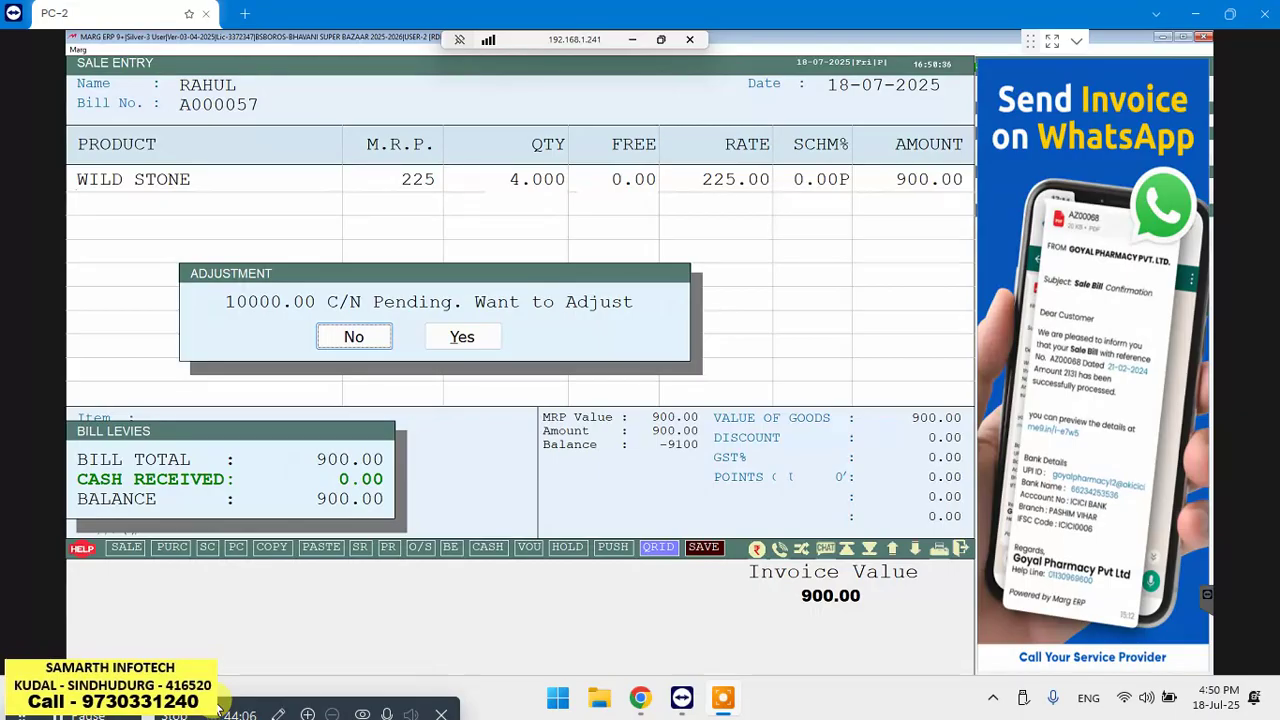
key(Right)
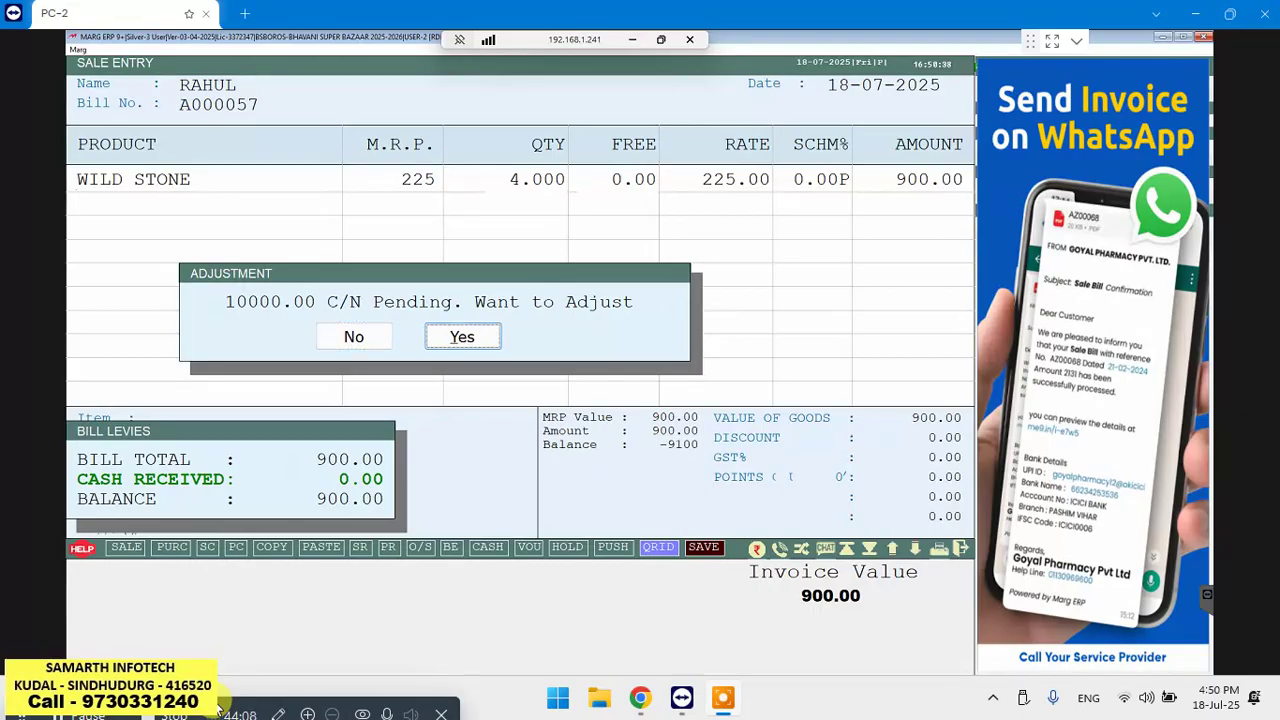
key(Return)
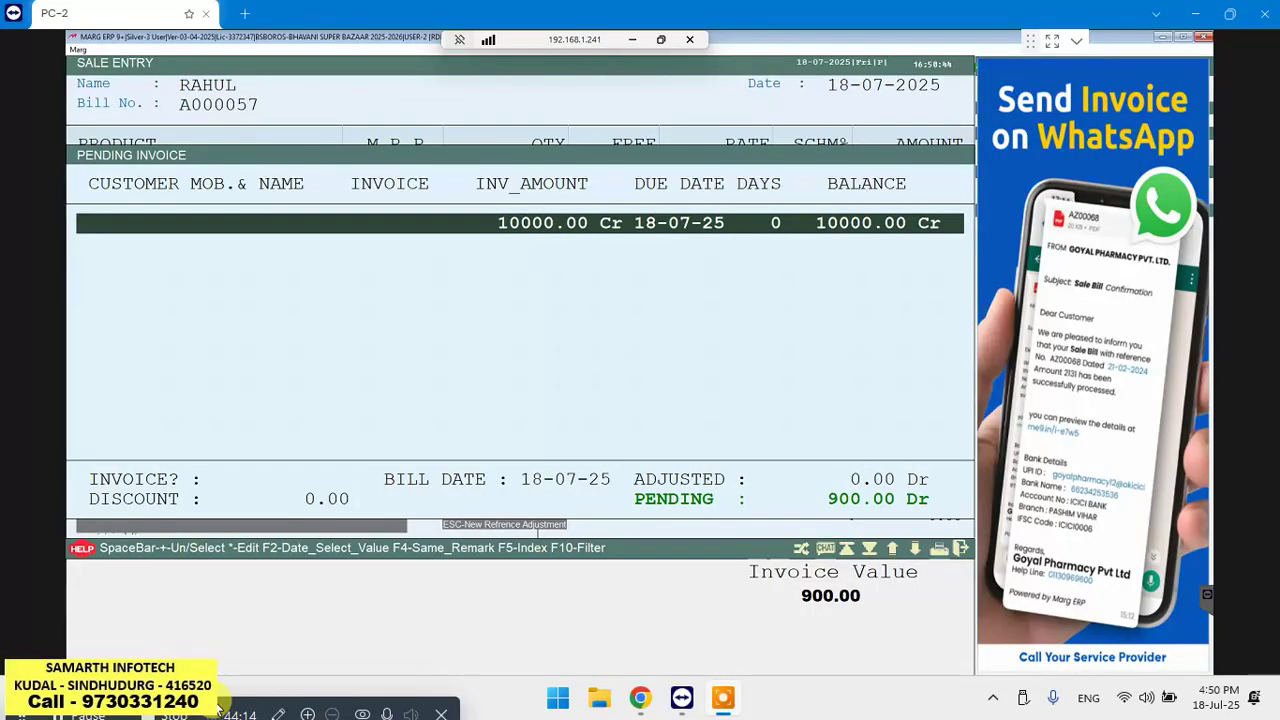
key(Return)
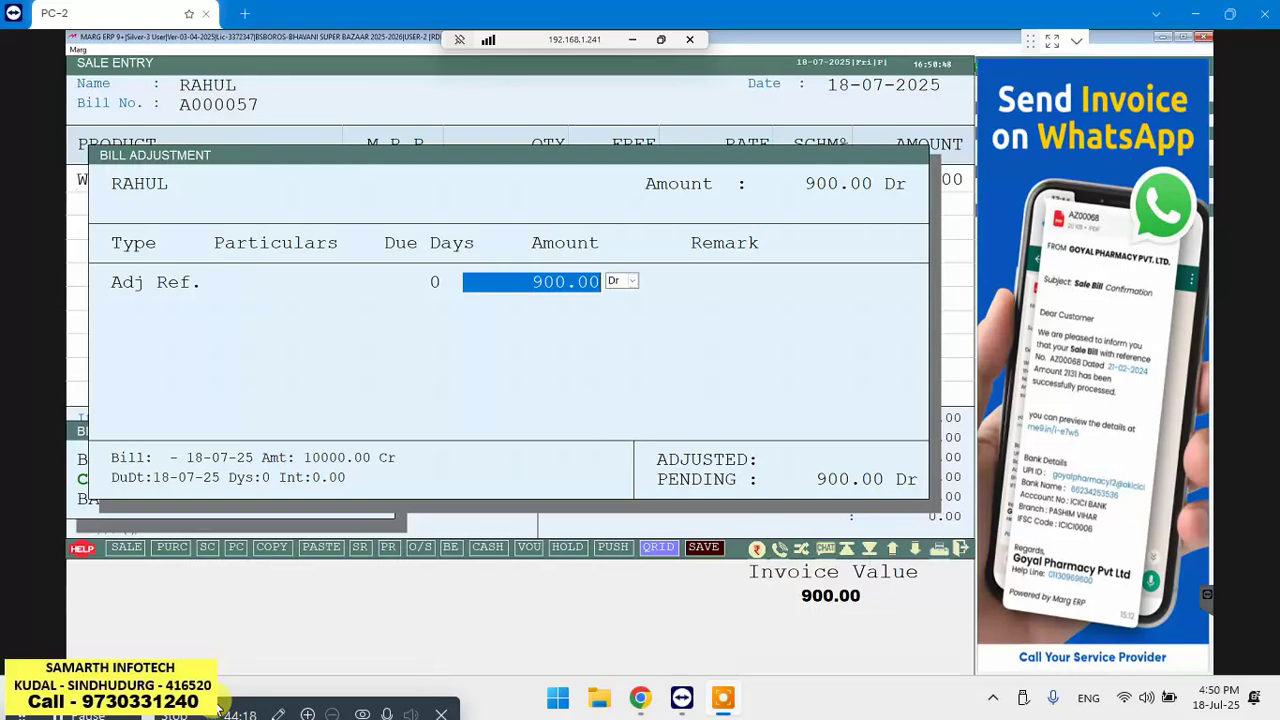
key(Return)
key(Return)
key(Return)
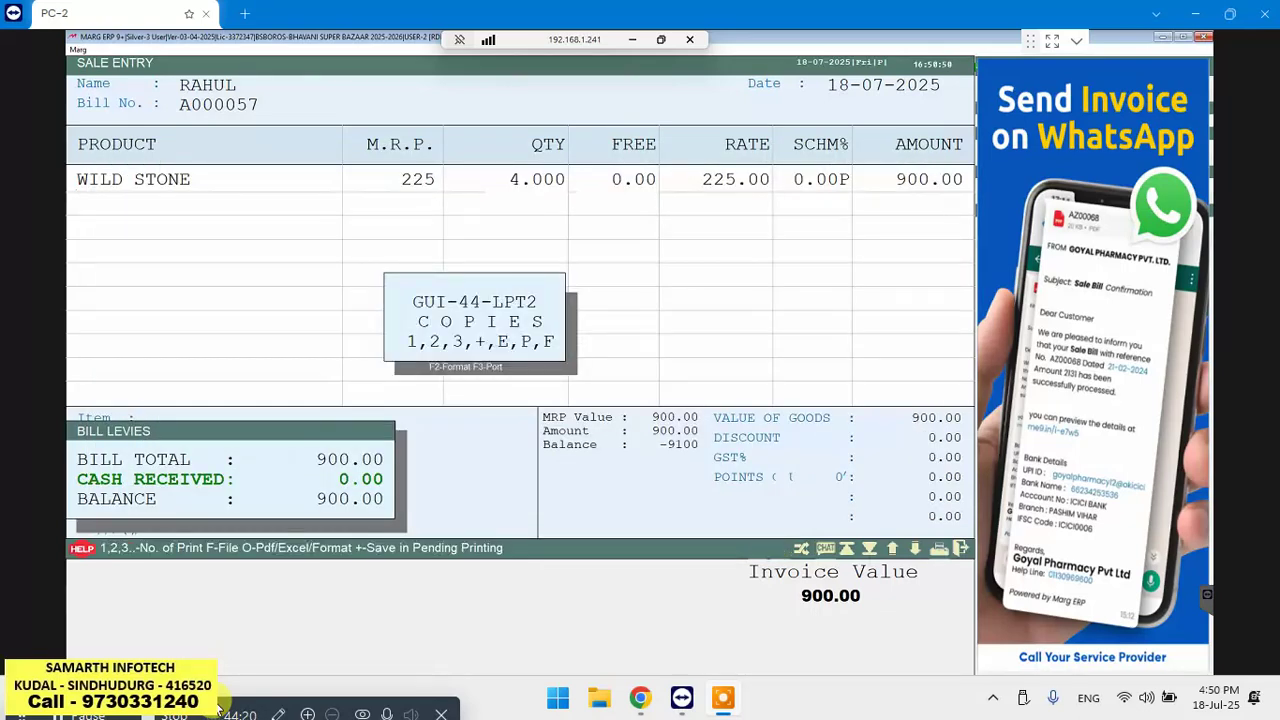
key(Return)
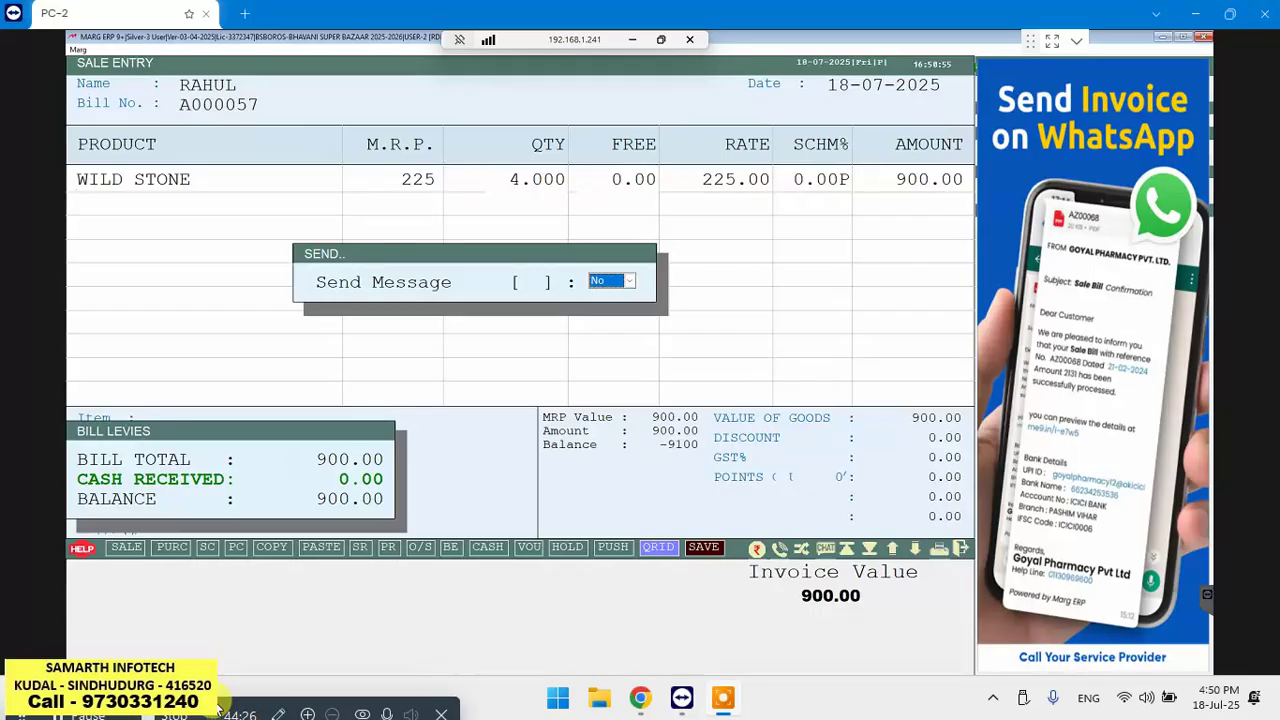
key(Return)
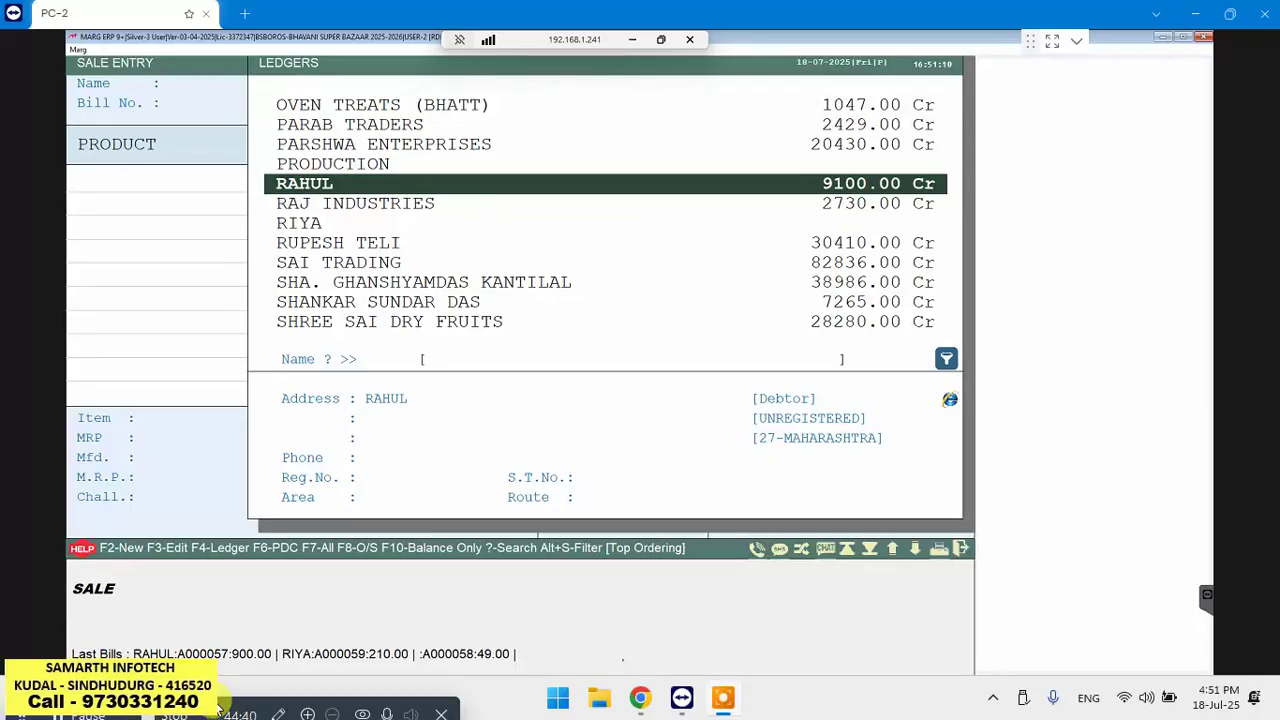
View the customer's ledger showing the 900.00 sale and 9100.00 Cr closing, then reopen Ledger Display
key(F4)
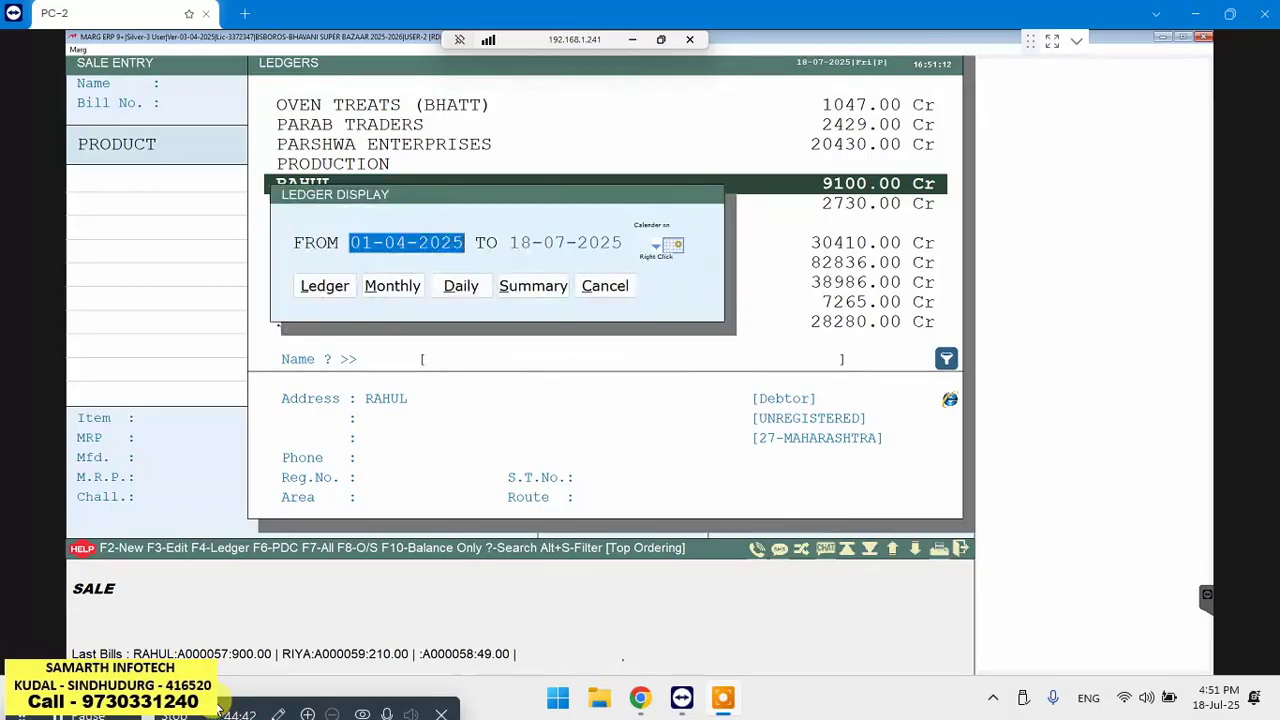
key(Return)
key(Return)
key(Return)
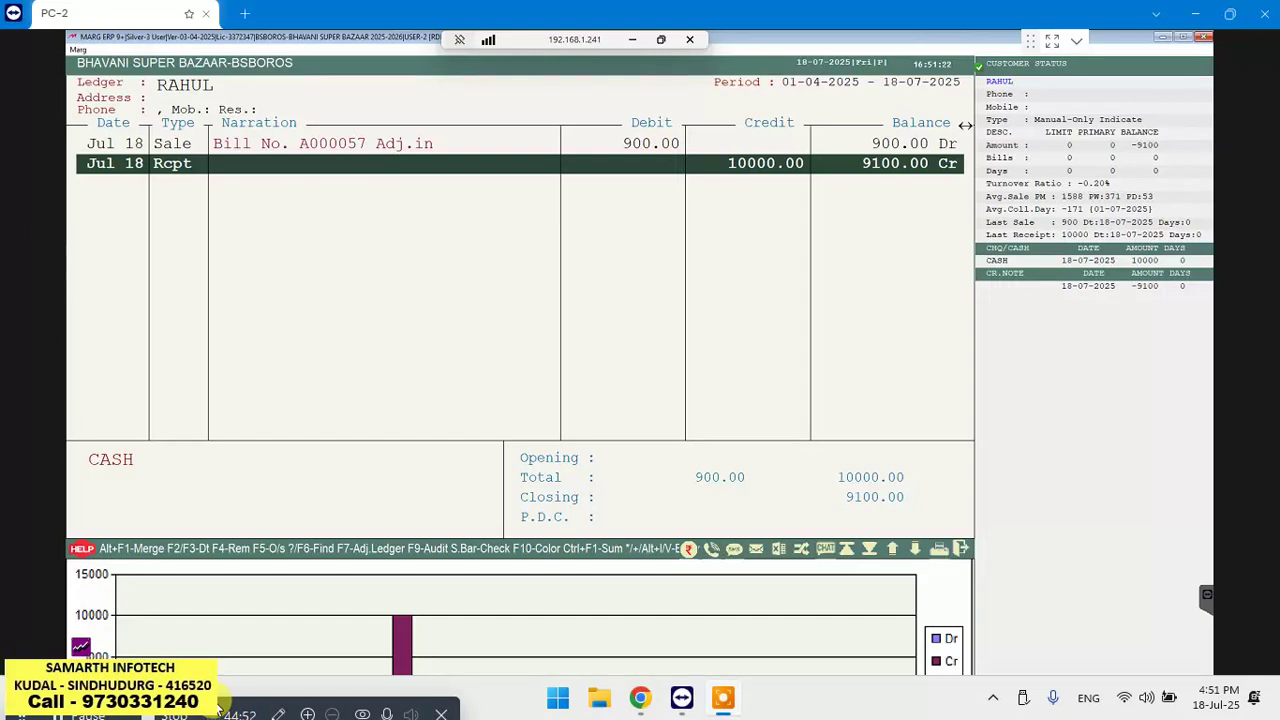
key(Escape)
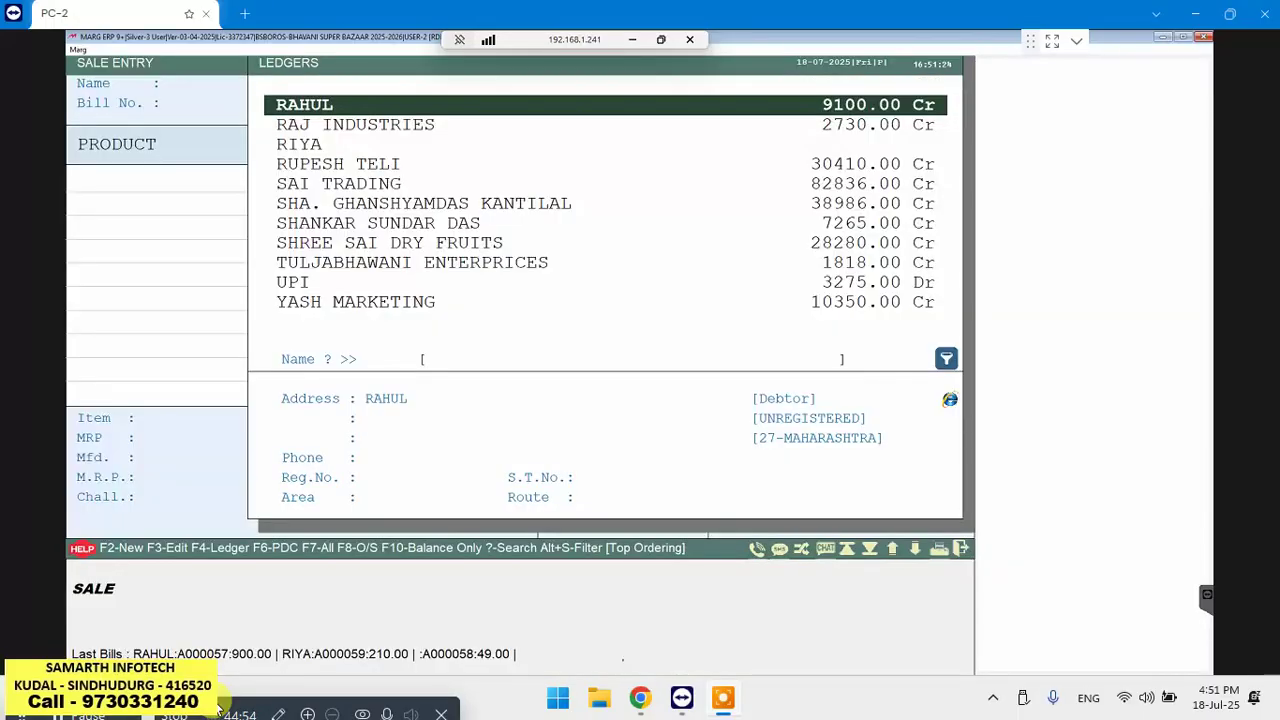
key(F4)
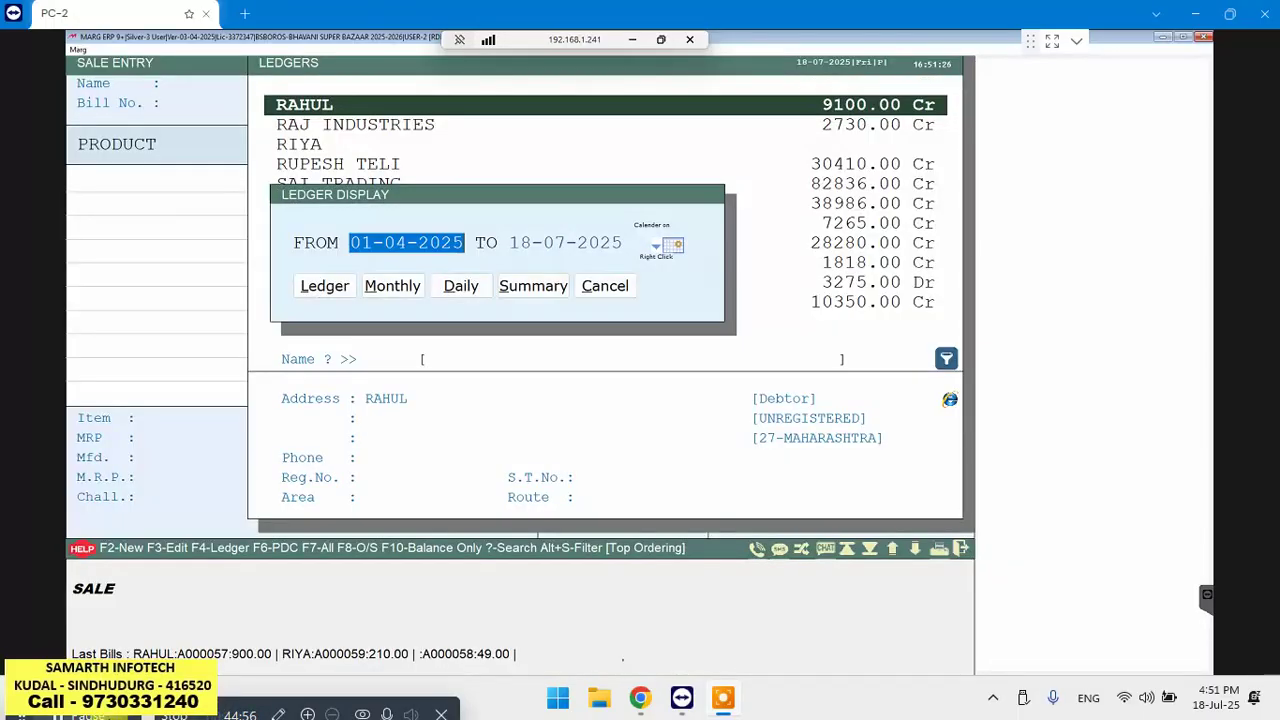
Open the customer's ledger for 01-04-2025 to 18-07-2025, review it, and return to the Ledgers list
key(Return)
key(Return)
key(Return)
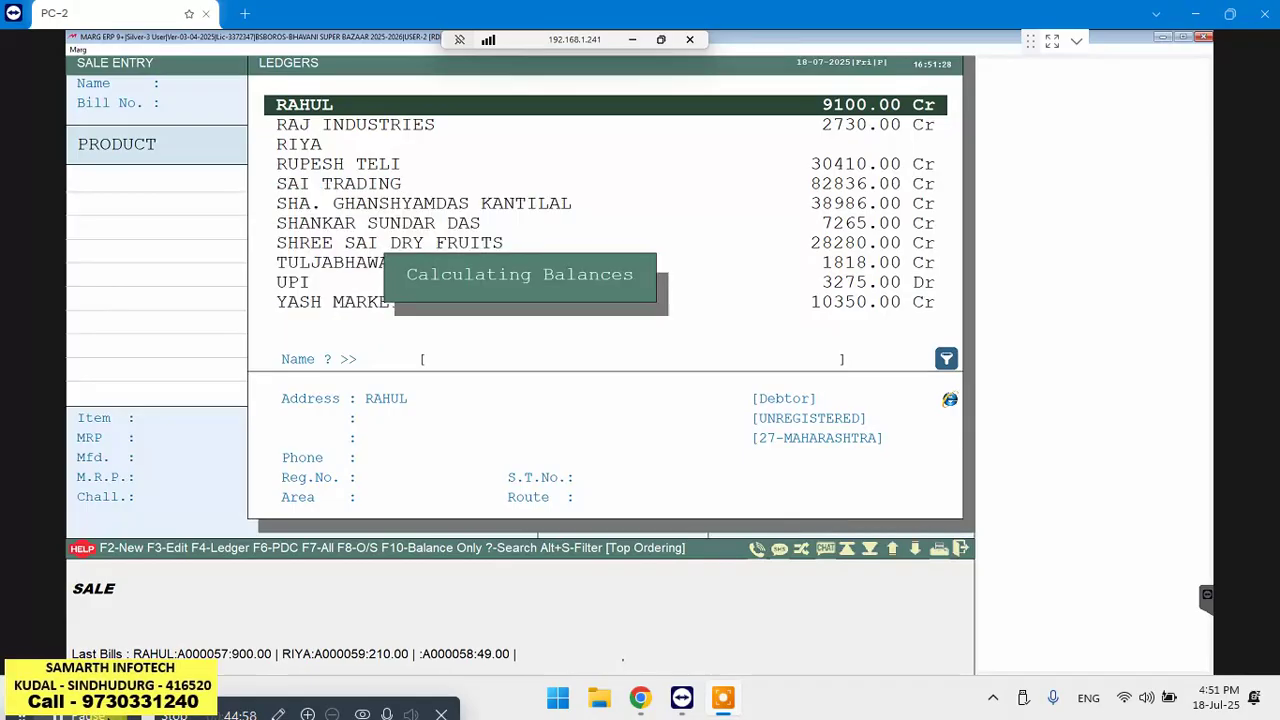
key(Return)
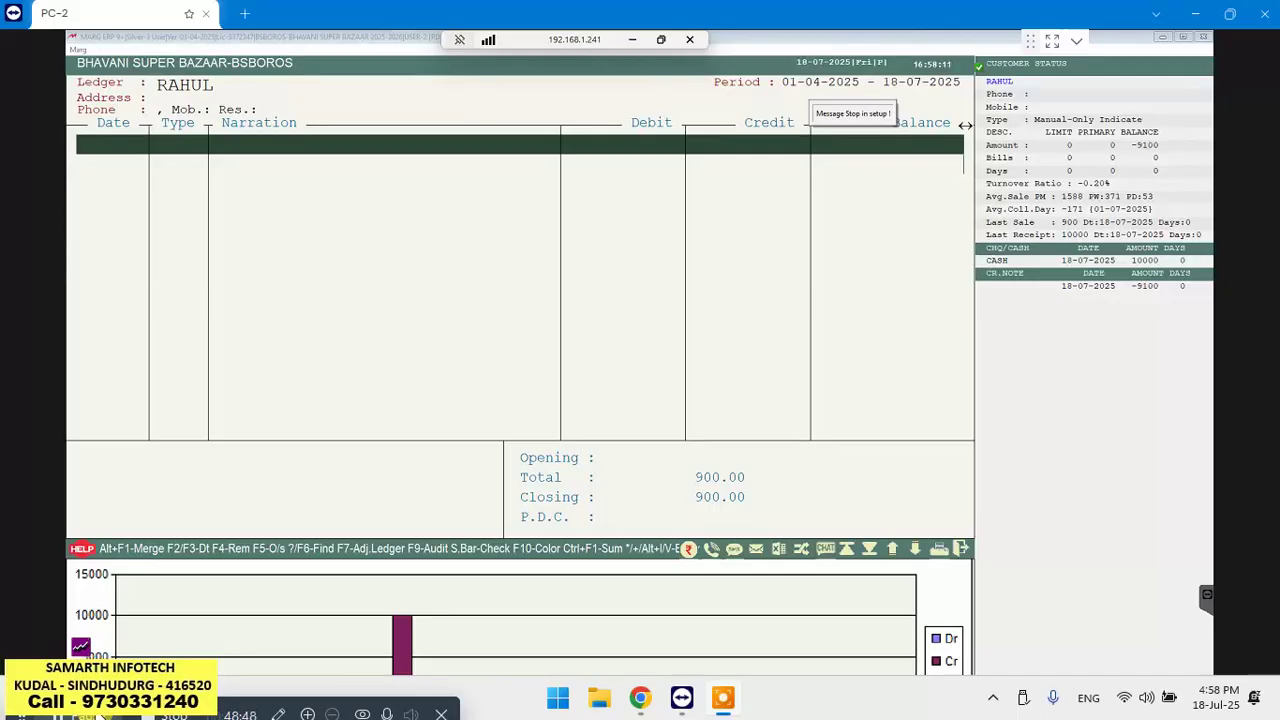
key(Escape)
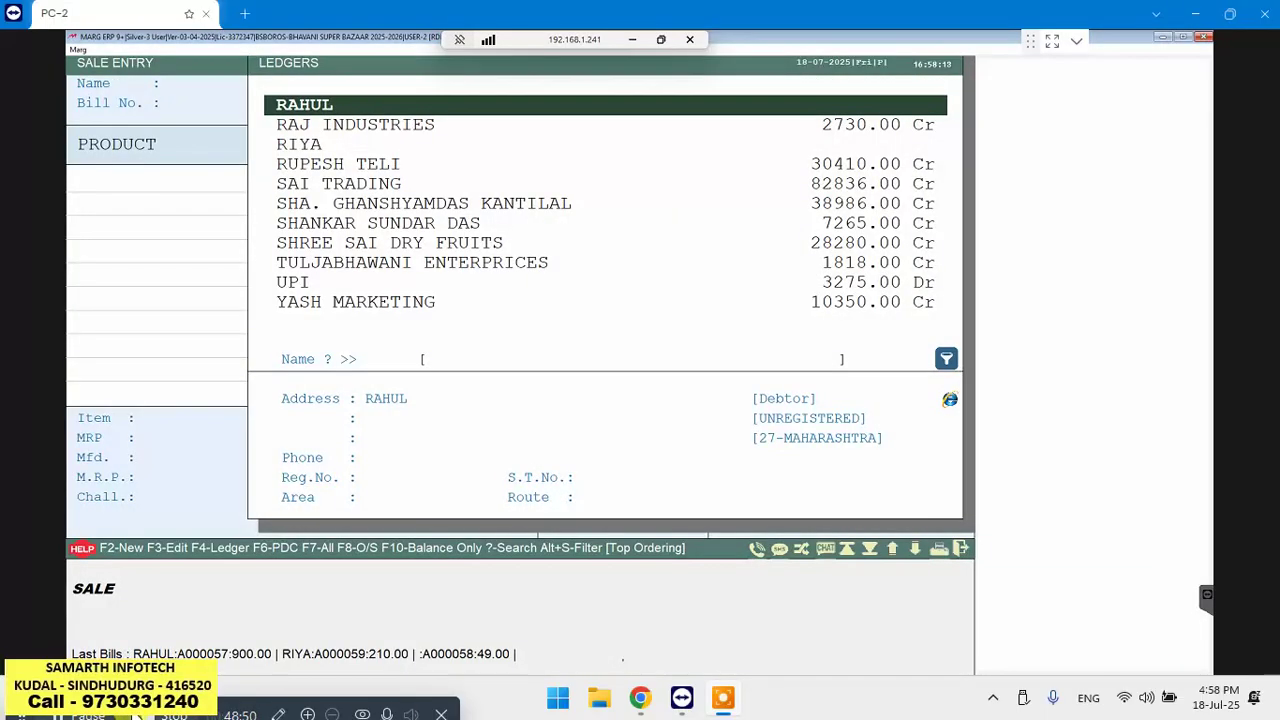